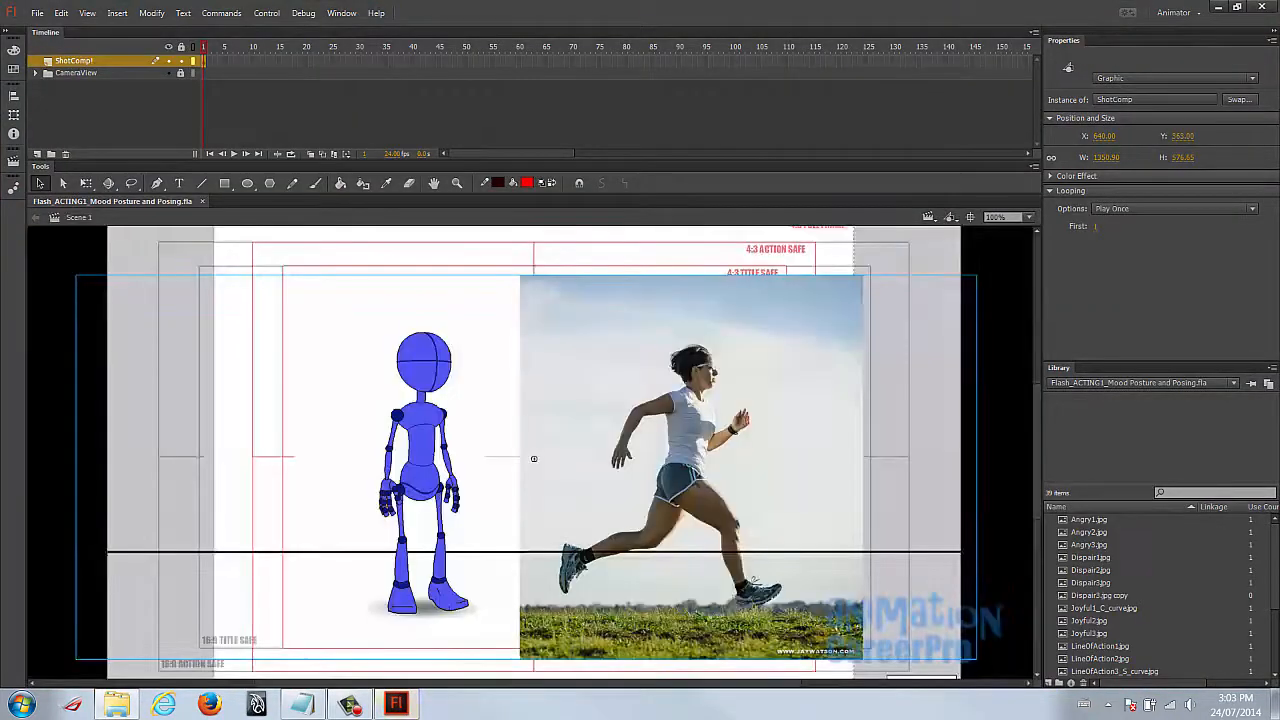
Enter the ShotComp symbol for editing and identify its character and notes layers, checking the character layer's visibility.
double_click(650, 363)
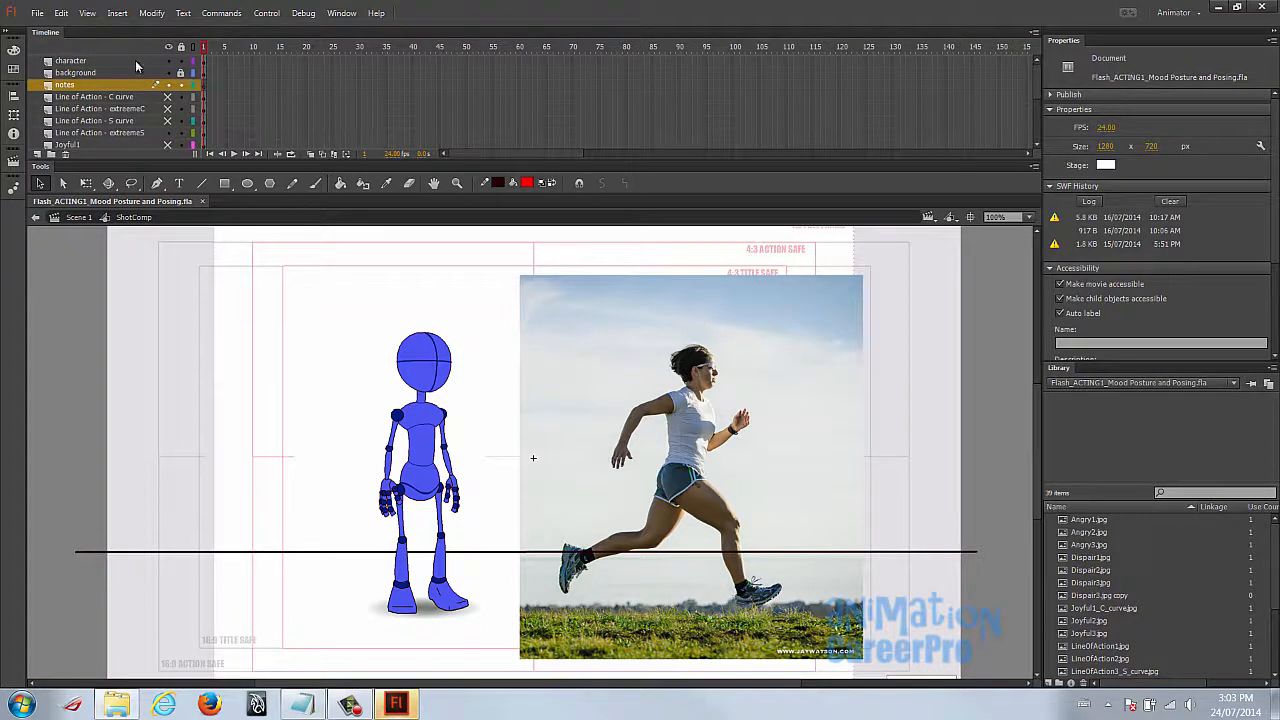
left_click(135, 60)
left_click(170, 61)
left_click(170, 61)
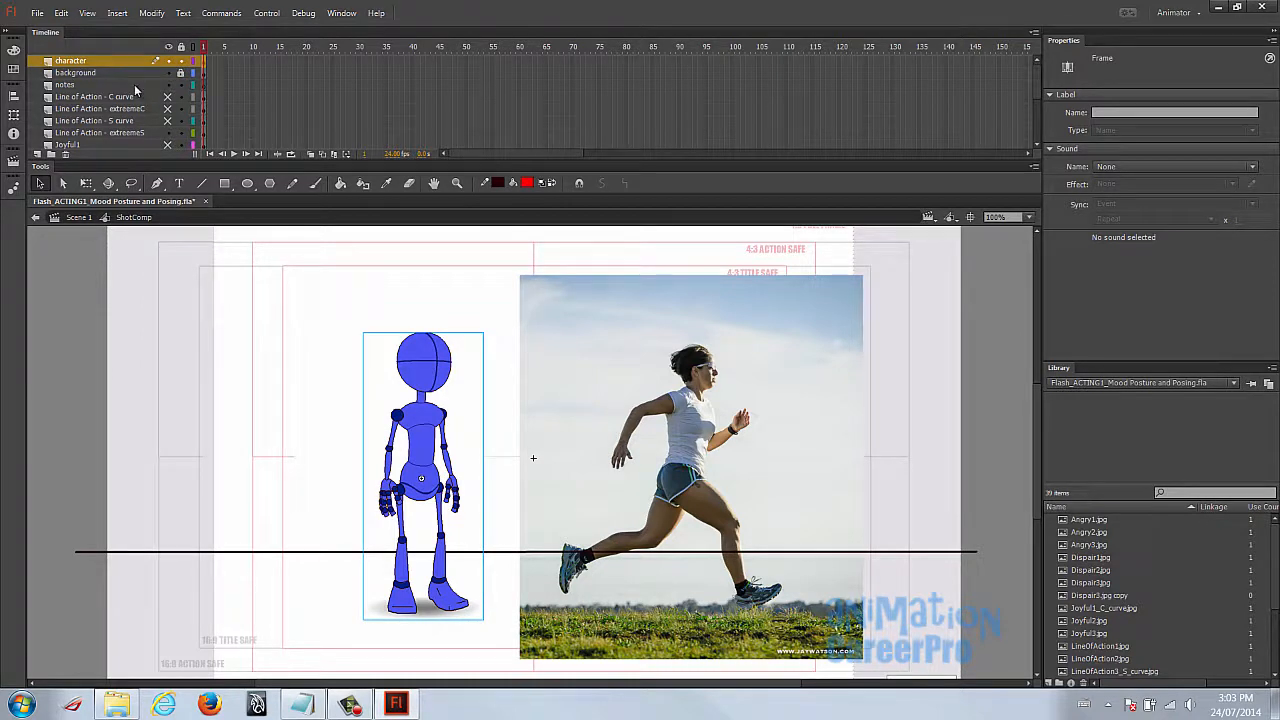
left_click(134, 84)
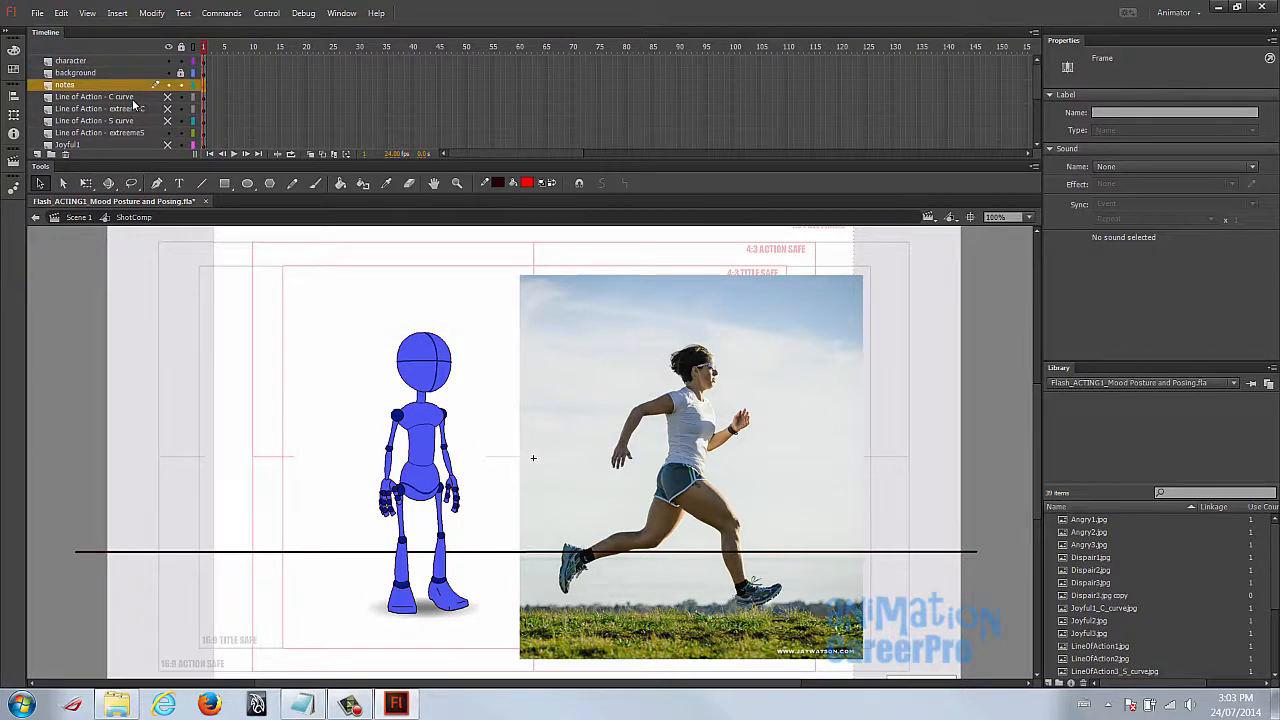
Hide all the pose reference photo layers except Line of Action - C curve.
left_click(133, 97)
scroll(133, 103, "down", 2)
scroll(133, 103, "up", 2)
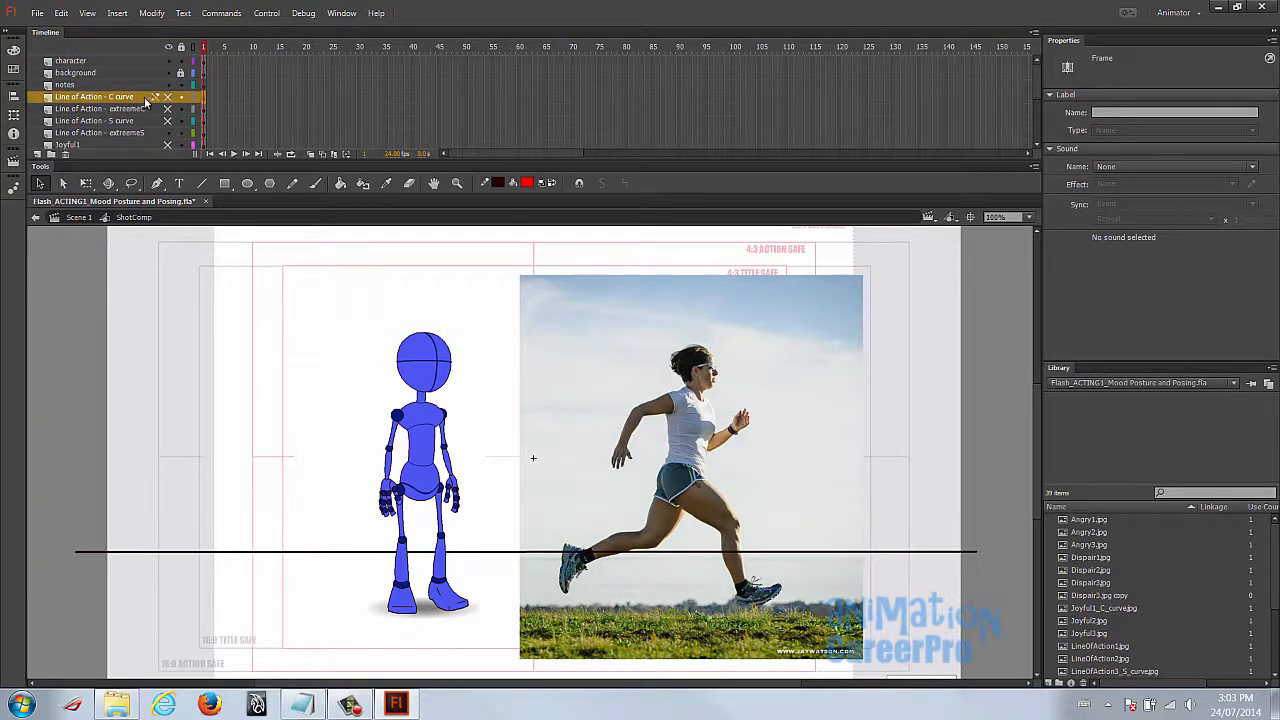
left_click(168, 108)
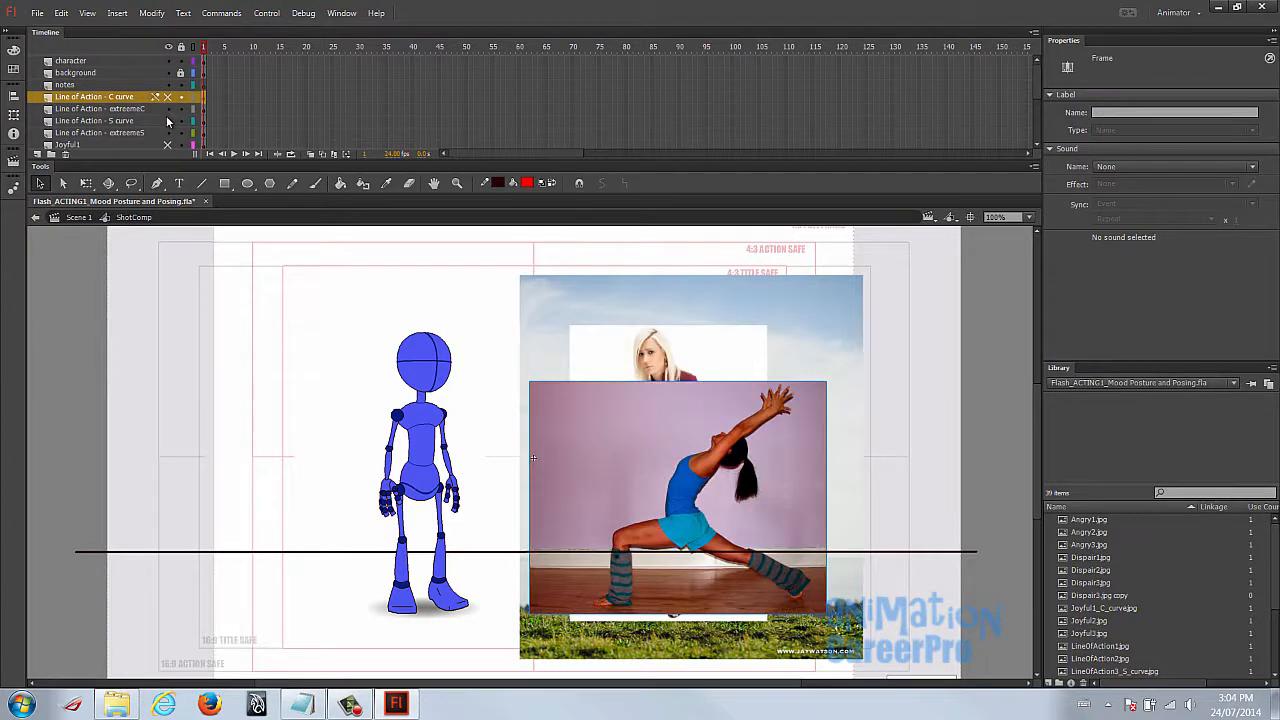
scroll(168, 120, "down", 2)
left_click_drag(168, 97, 170, 133)
scroll(169, 120, "down", 2)
scroll(170, 135, "down", 1)
left_click(168, 133, "alt")
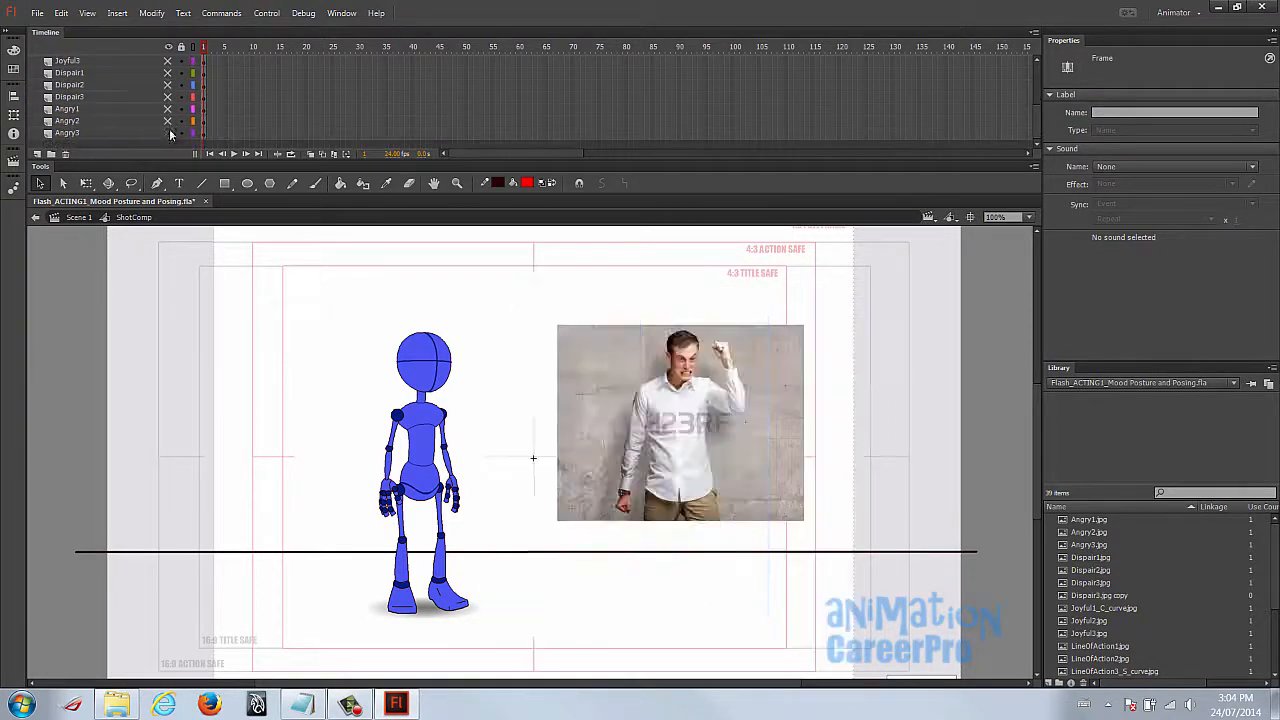
left_click(168, 132)
scroll(170, 130, "up", 5)
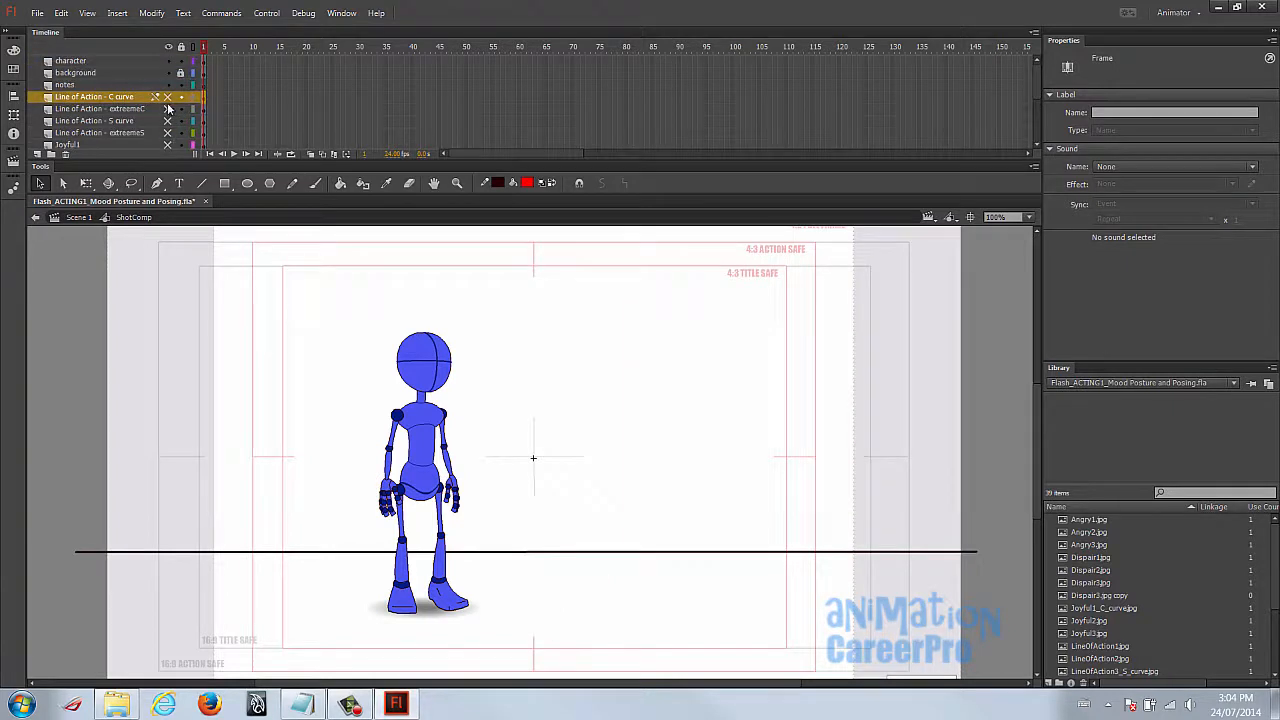
left_click(168, 97)
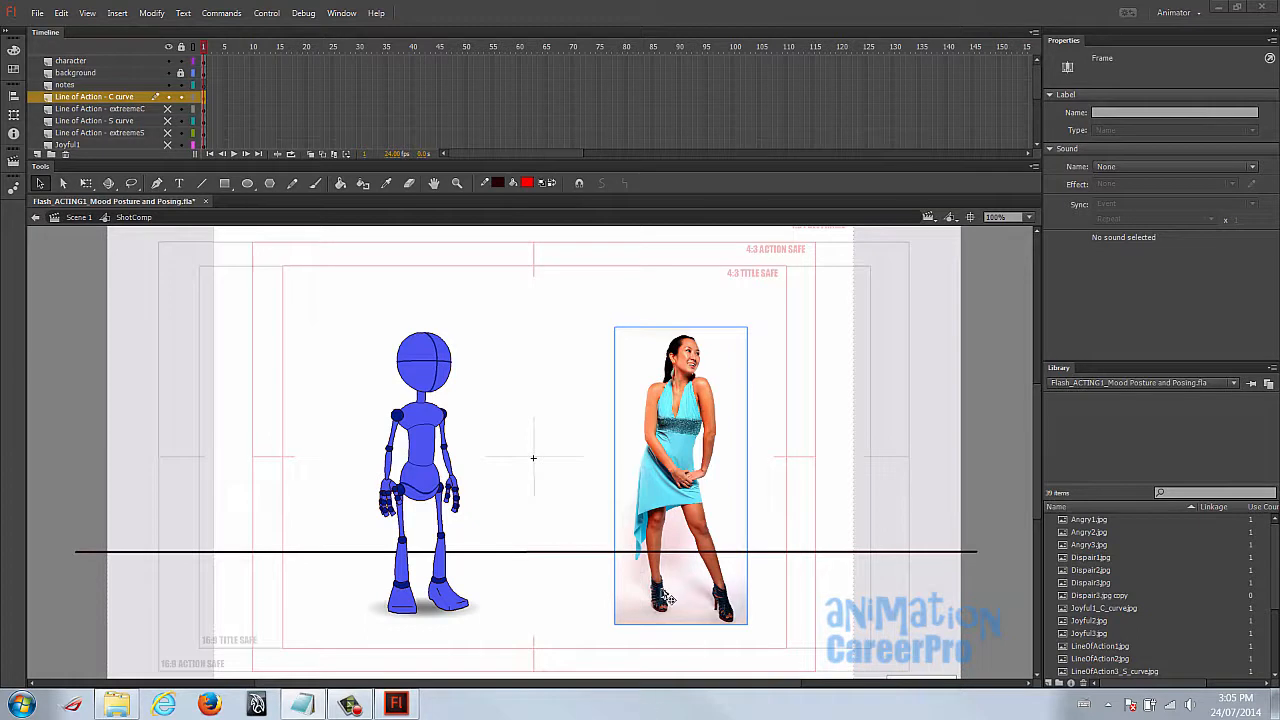
Brush a red C-curve line of action over the woman in the turquoise dress on the notes layer, and undo it.
left_click(316, 185)
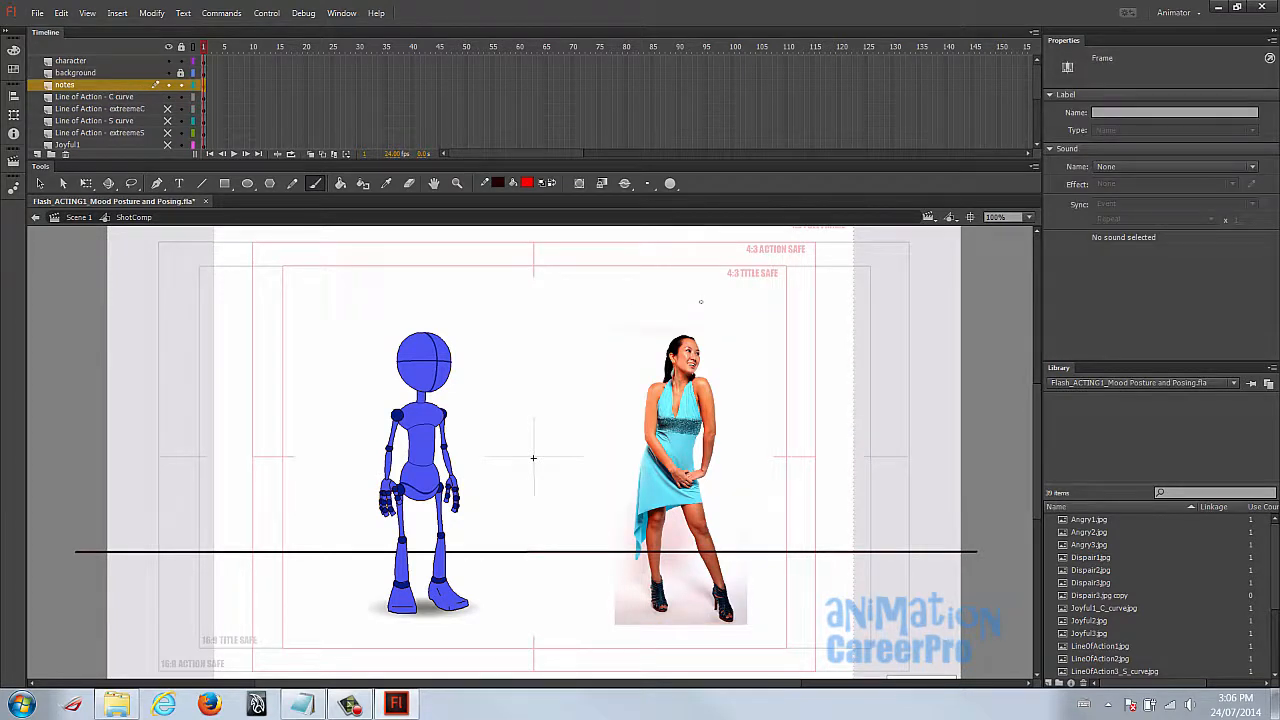
mouse_move(700, 303)
left_mouse_down()
mouse_move(676, 422)
mouse_move(685, 484)
mouse_move(746, 640)
left_mouse_up()
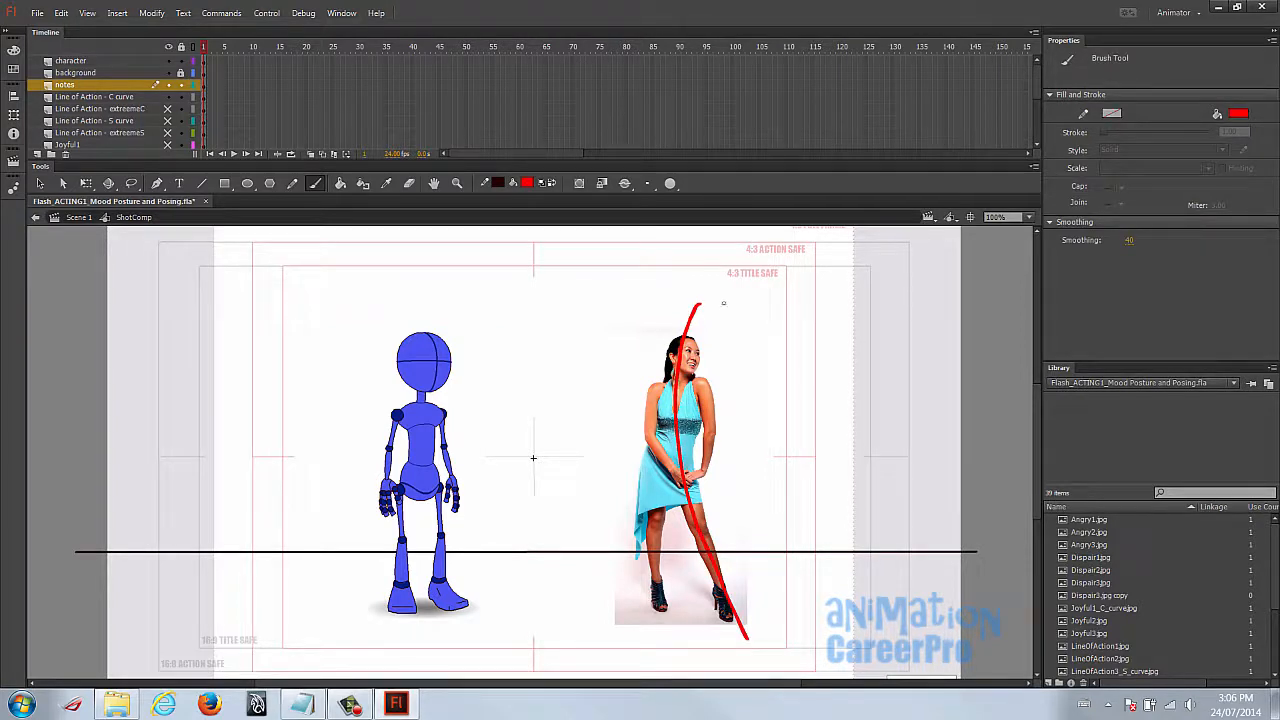
key("ctrl+z")
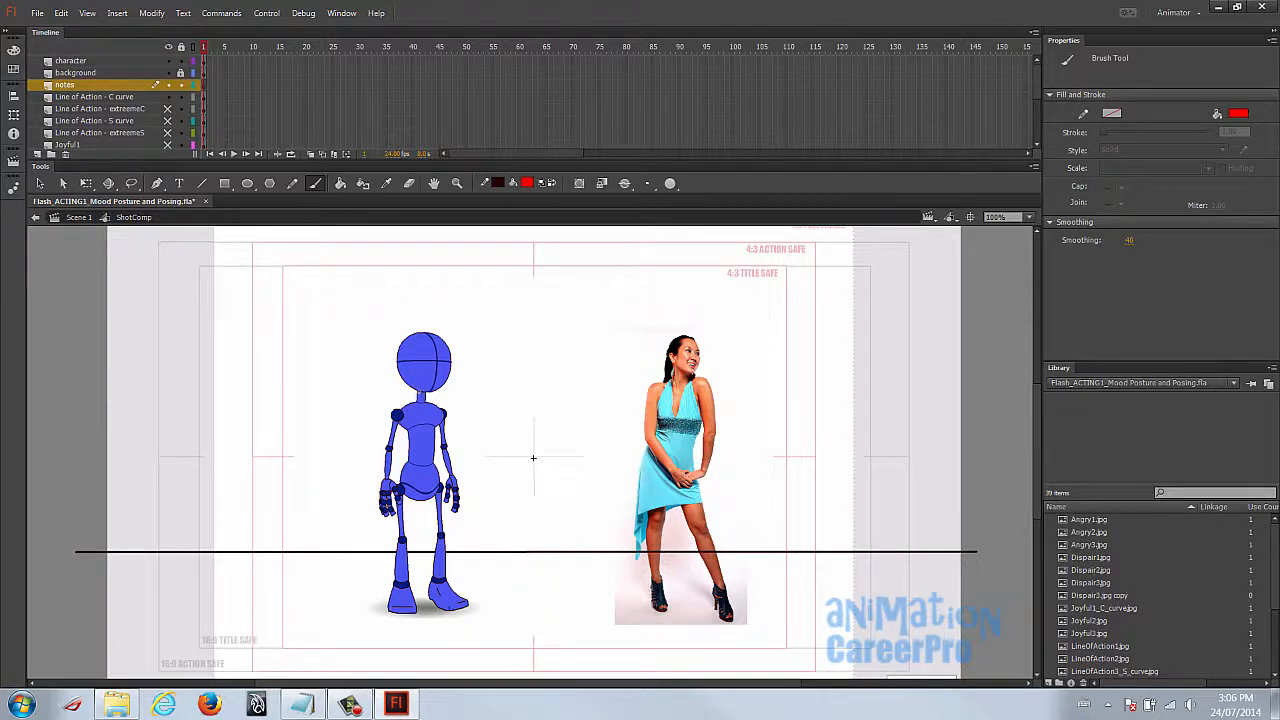
Show the extreme C curve reference instead and brush red action lines through the lunging woman's arched body and front leg.
left_click(168, 96)
left_click(168, 108)
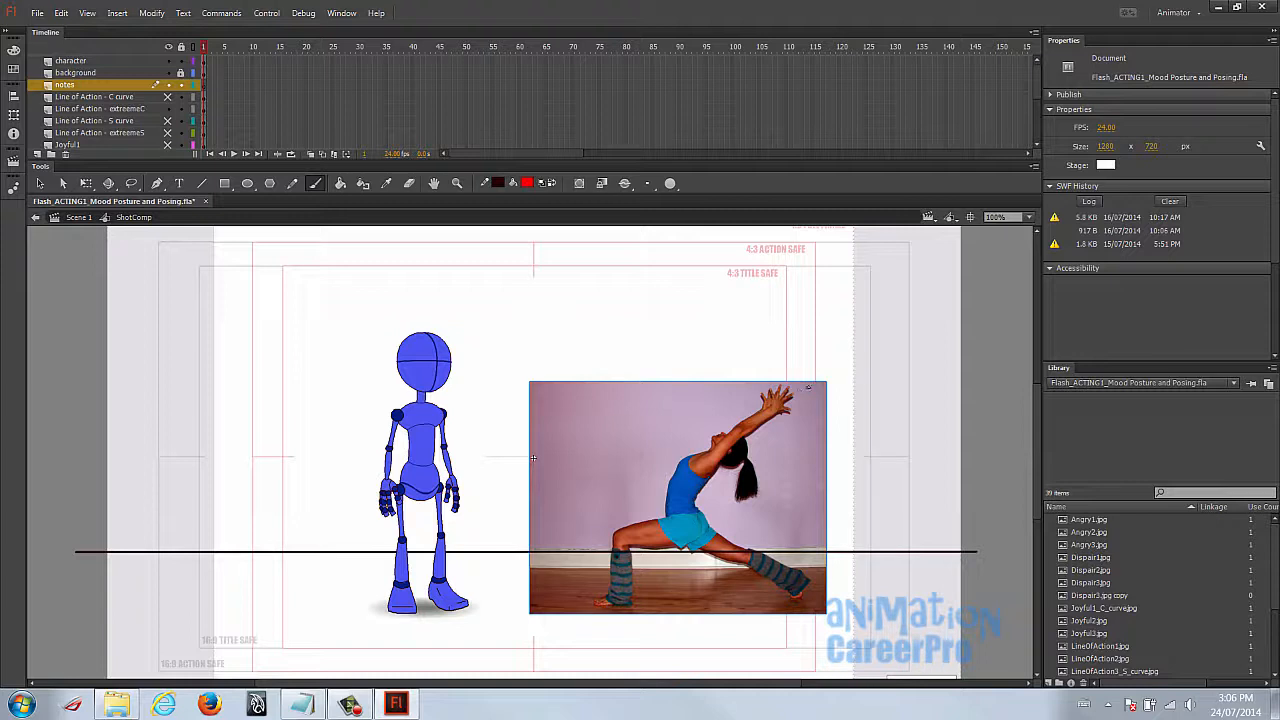
mouse_move(812, 383)
left_mouse_down()
mouse_move(714, 441)
mouse_move(682, 510)
mouse_move(704, 543)
mouse_move(828, 598)
left_mouse_up()
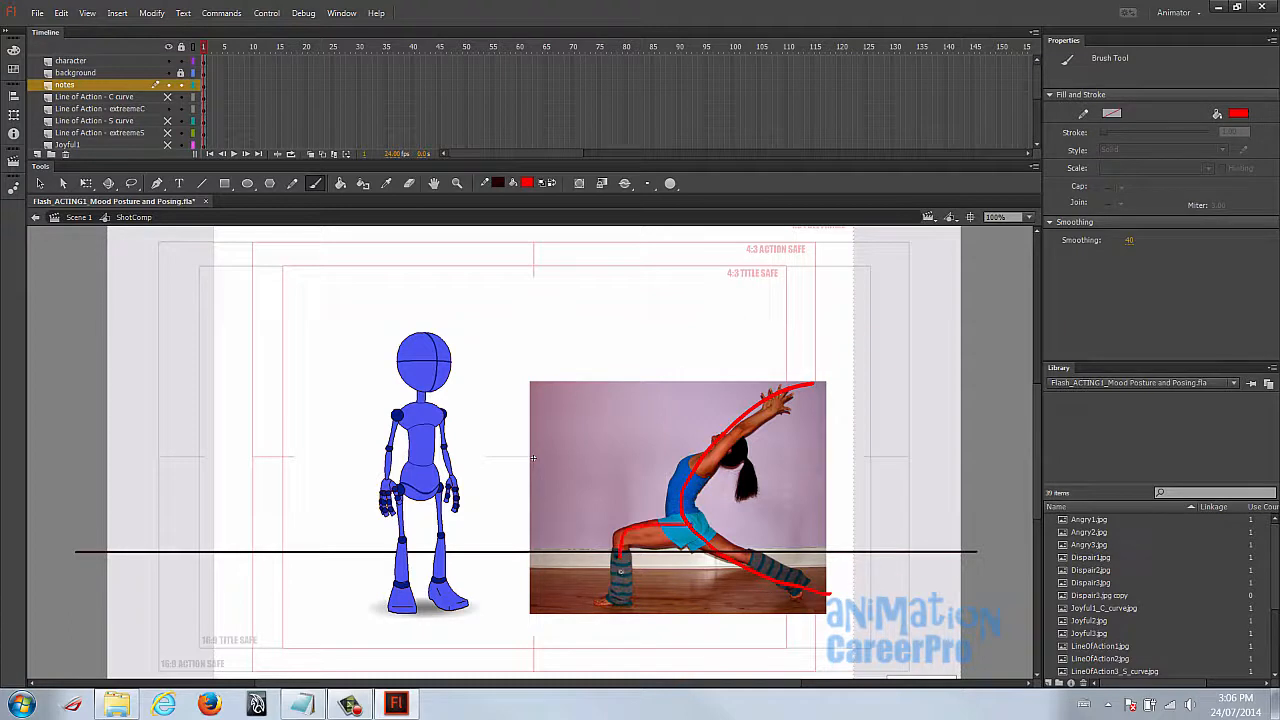
Switch to the S curve reference and brush red action lines on the notes layer along the slouching woman's body, back and front.
left_click(170, 113)
left_click(168, 109)
left_click(168, 121)
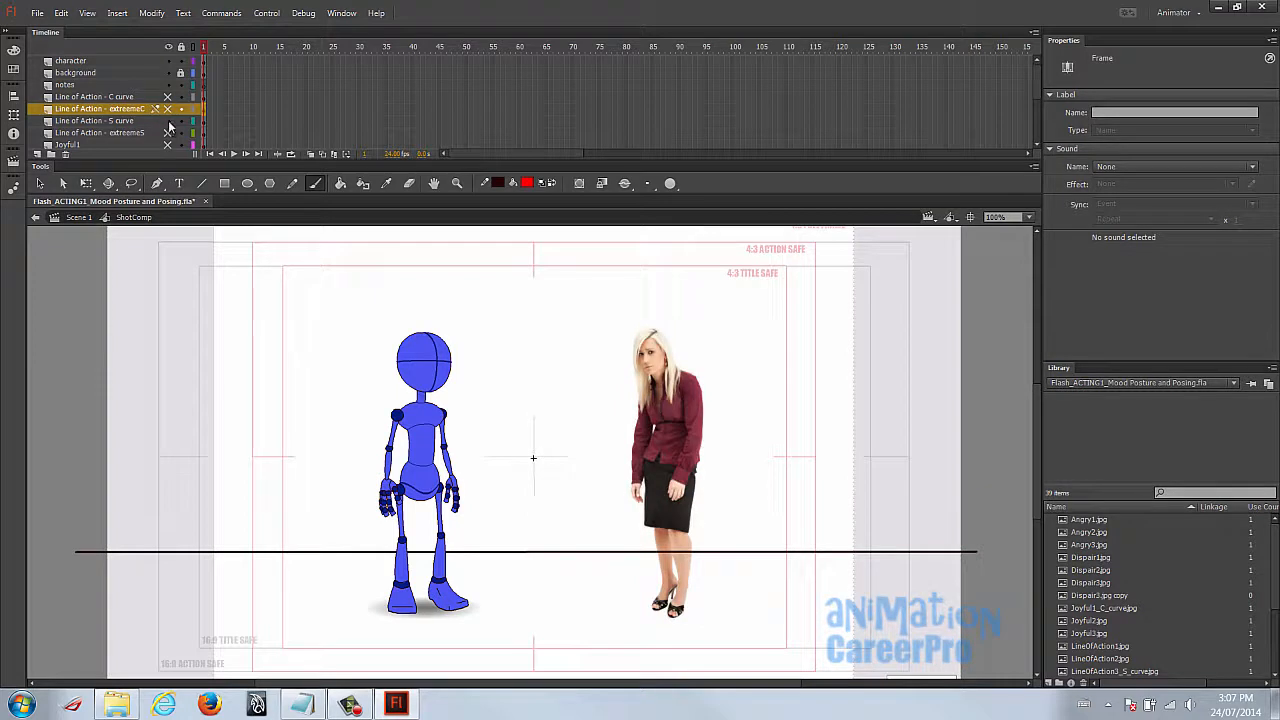
left_click(90, 84)
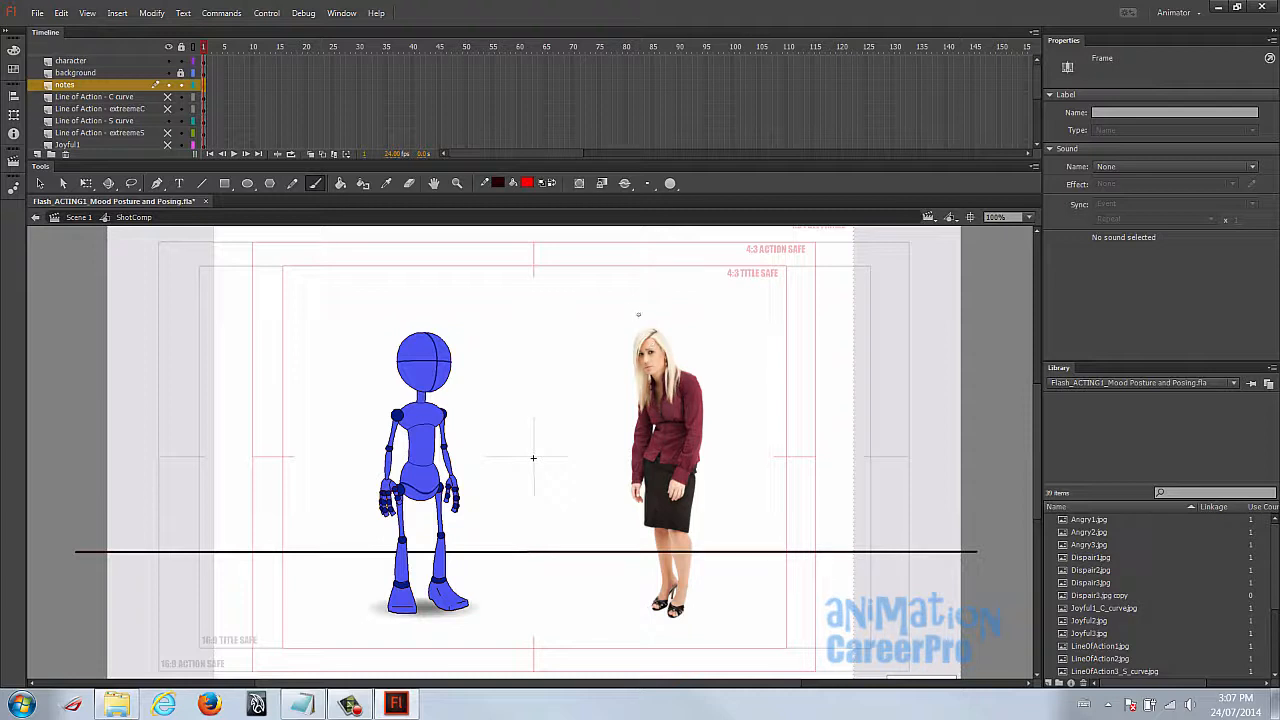
mouse_move(638, 313)
left_mouse_down()
mouse_move(673, 405)
mouse_move(663, 555)
mouse_move(685, 637)
left_mouse_up()
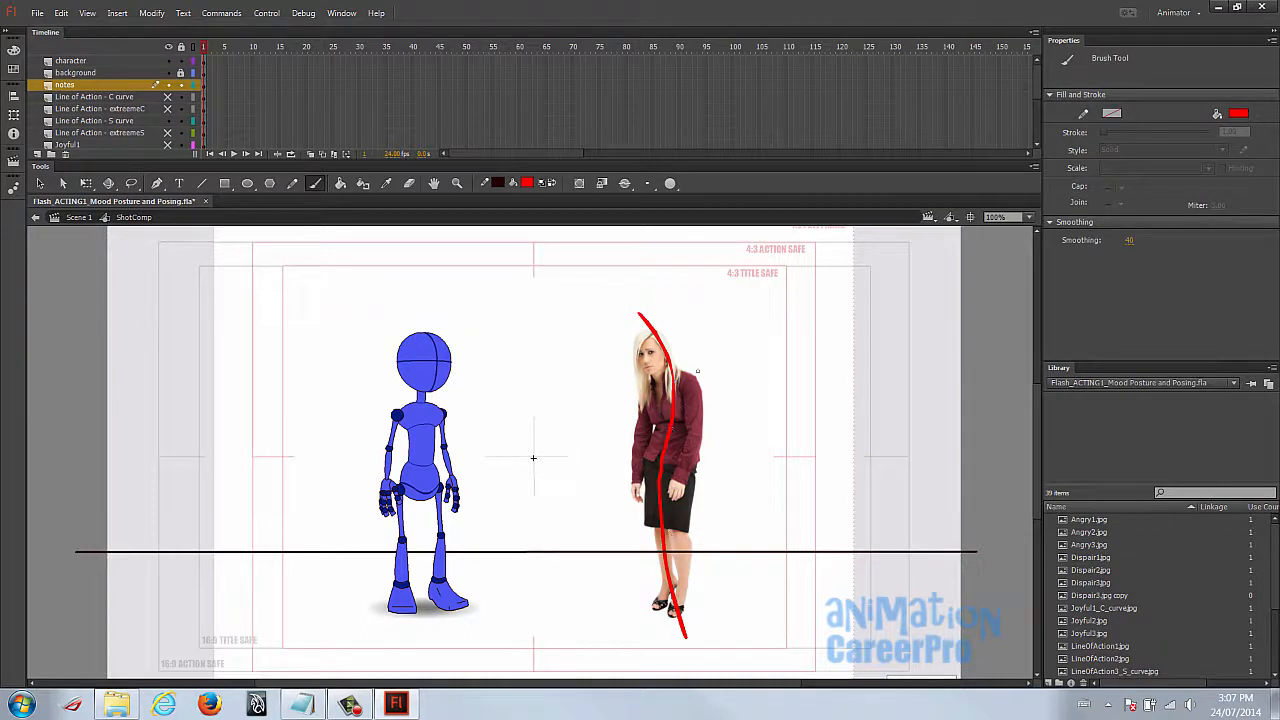
left_click_drag(691, 366, 694, 382)
left_click_drag(654, 432, 649, 539)
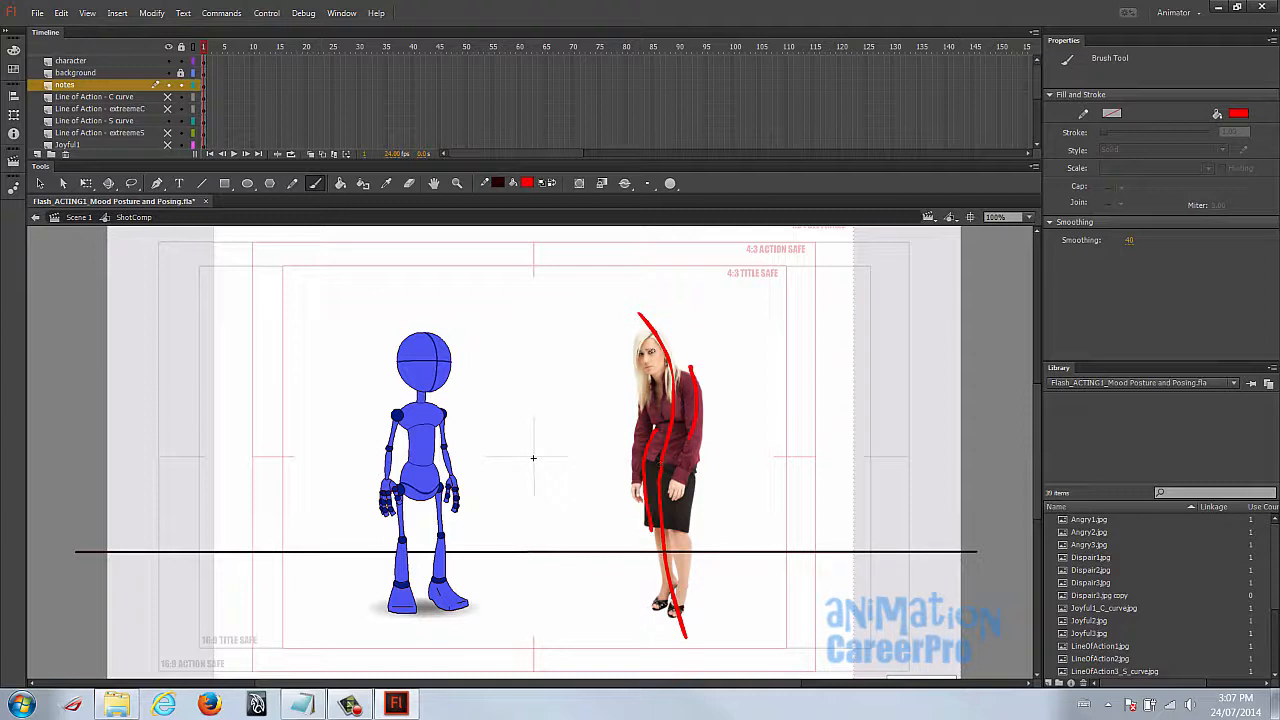
Clear the strokes, switch to the extreme S curve reference, and brush red action lines through the runner's body, arms and front leg.
key("ctrl+z")
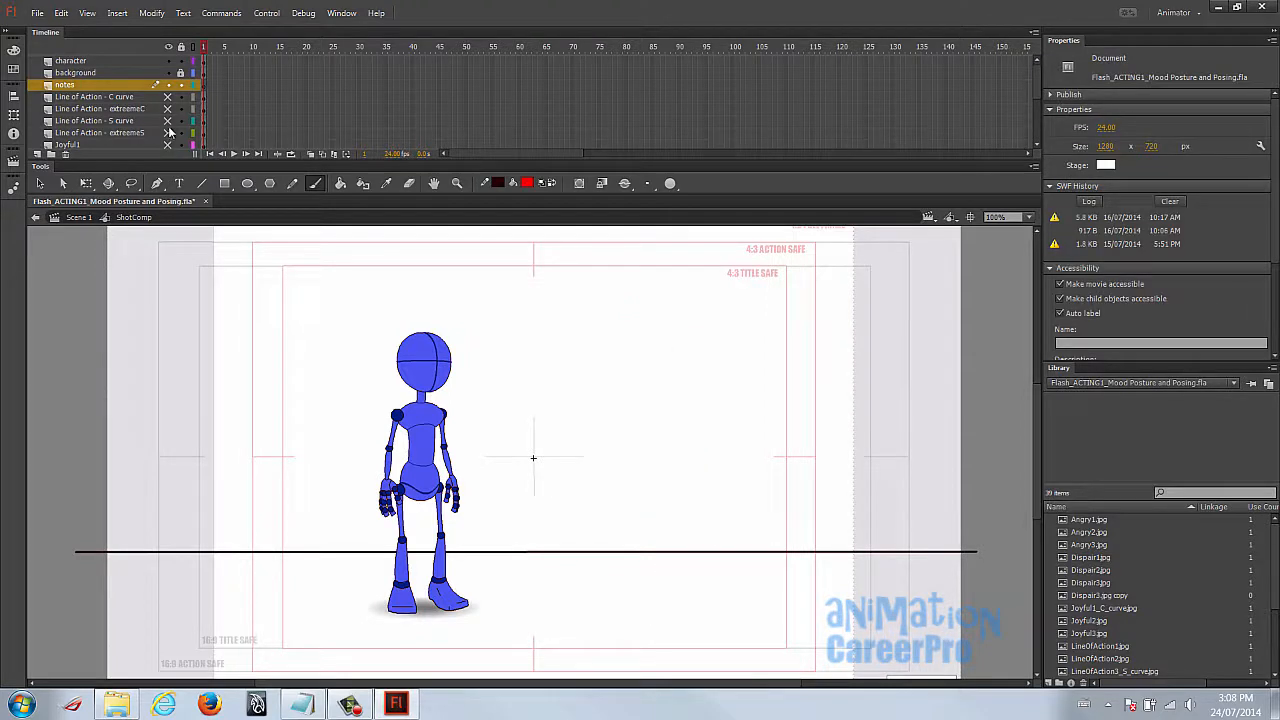
left_click(168, 133)
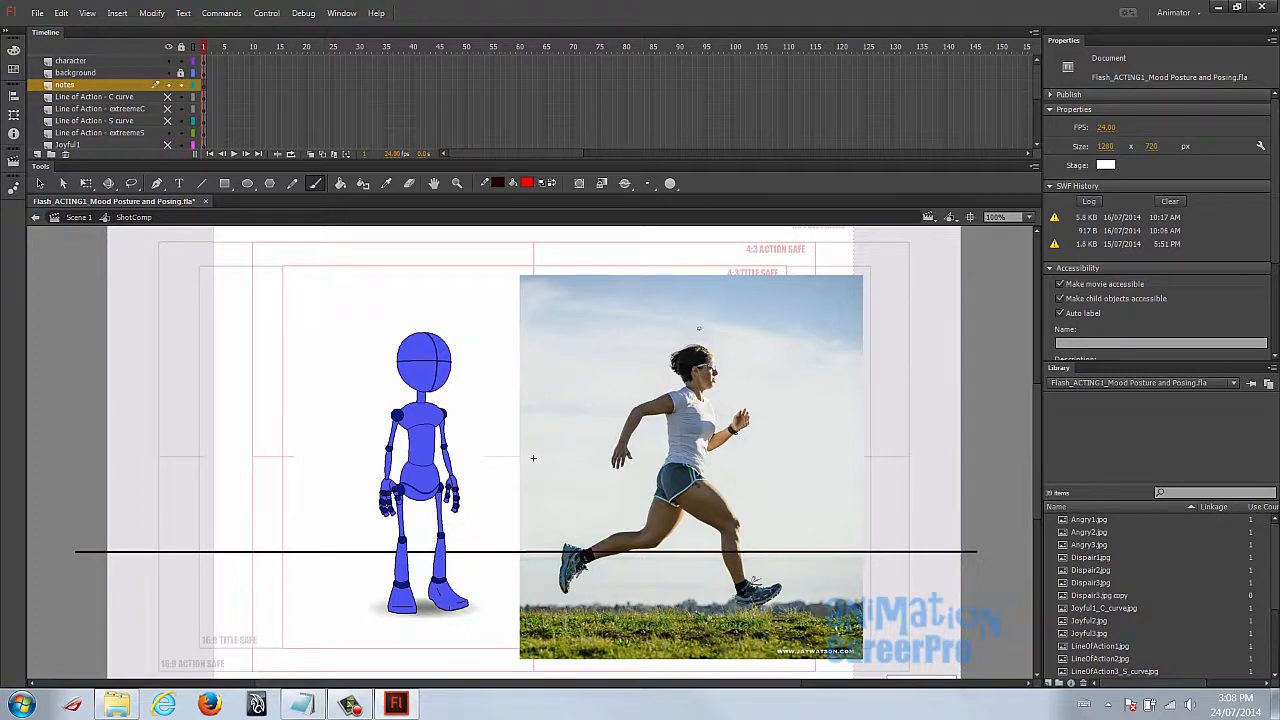
mouse_move(697, 331)
left_mouse_down()
mouse_move(690, 443)
mouse_move(669, 479)
mouse_move(541, 577)
left_mouse_up()
key("ctrl+z")
mouse_move(694, 337)
left_mouse_down()
mouse_move(695, 454)
mouse_move(654, 517)
mouse_move(540, 578)
left_mouse_up()
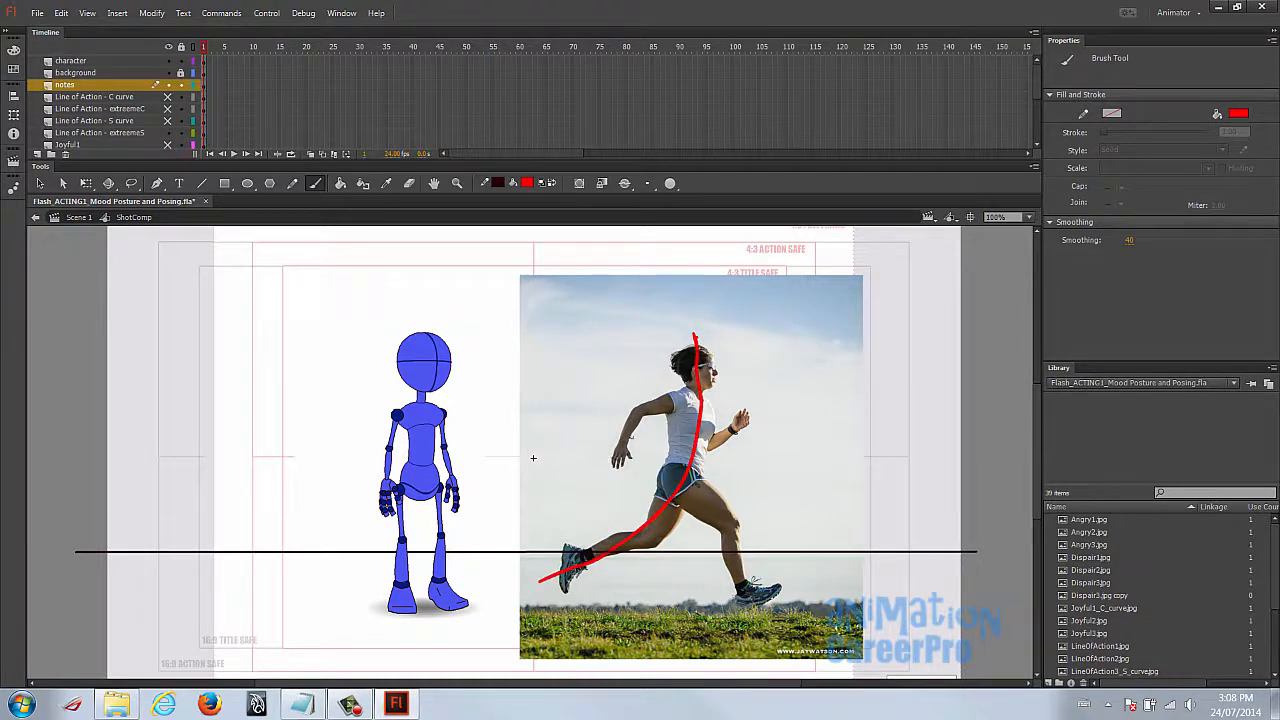
mouse_move(614, 462)
left_mouse_down()
mouse_move(666, 398)
mouse_move(712, 423)
mouse_move(758, 388)
left_mouse_up()
mouse_move(684, 482)
left_mouse_down()
mouse_move(742, 513)
mouse_move(750, 590)
left_mouse_up()
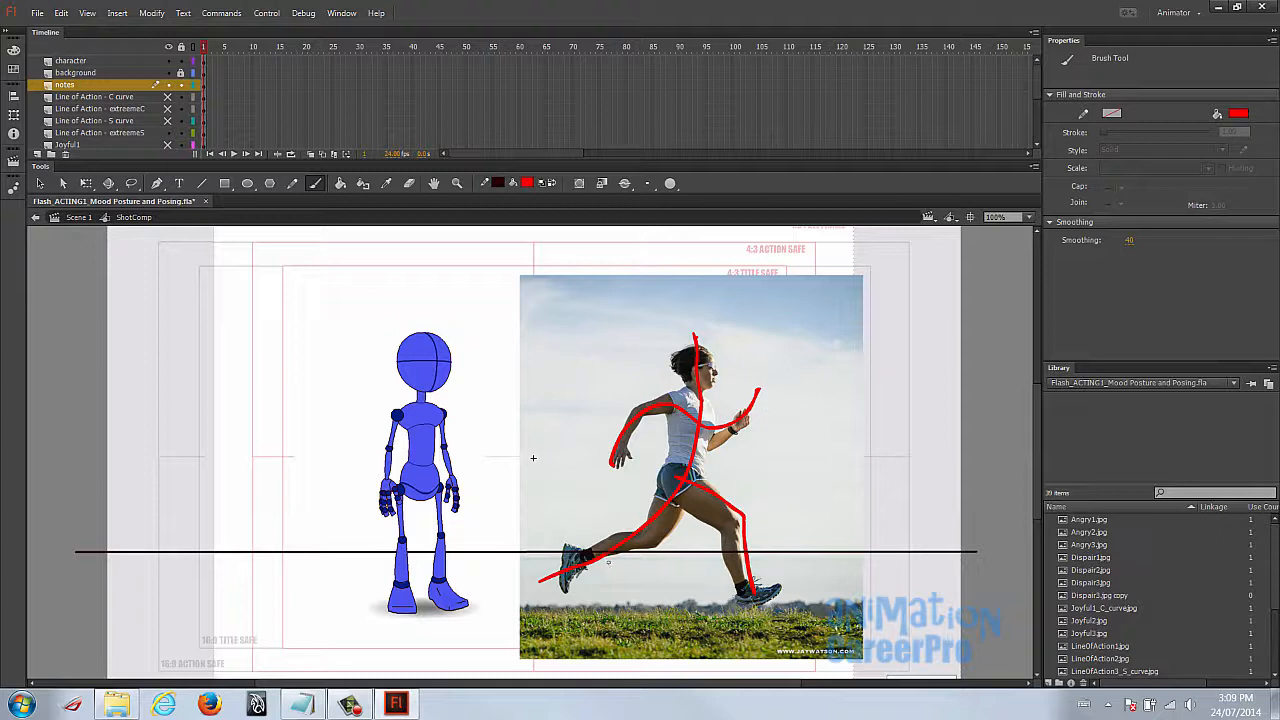
Undo the runner's brush strokes and replace the runner photo with the Joyful1 reference.
key("ctrl+z")
key("ctrl+z")
key("ctrl+z")
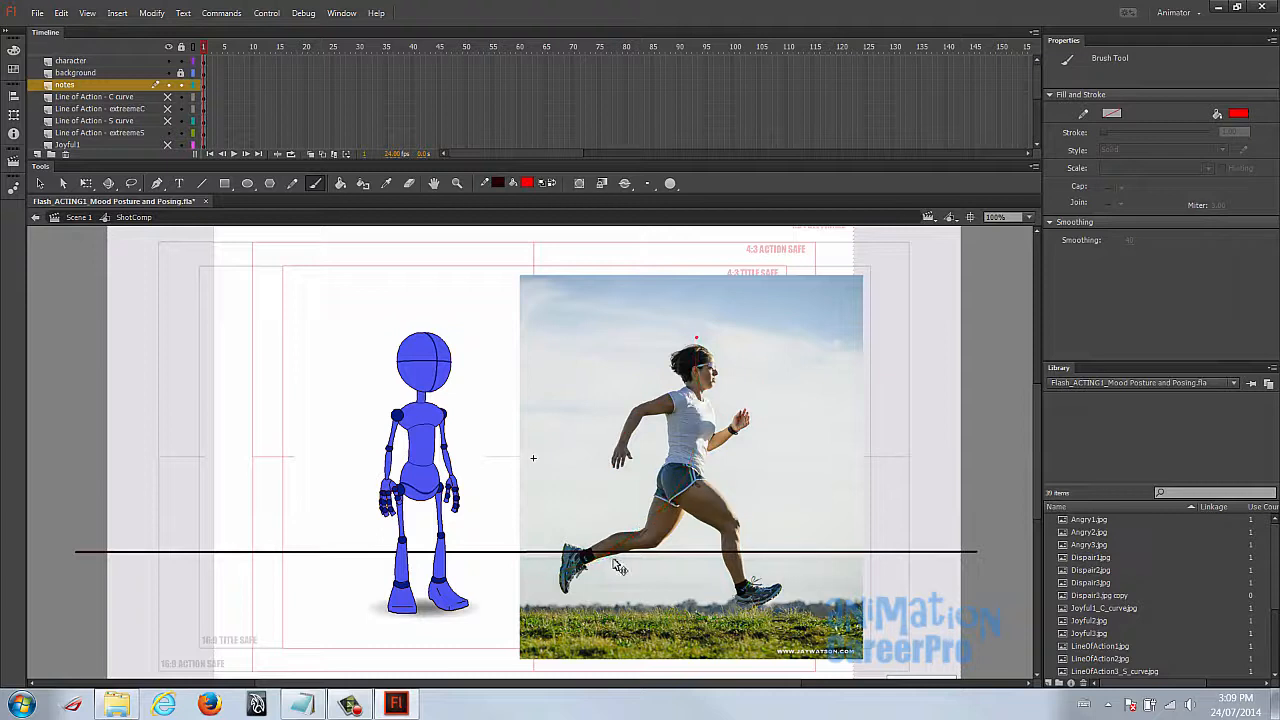
left_click(168, 145)
left_click(168, 145)
key("v")
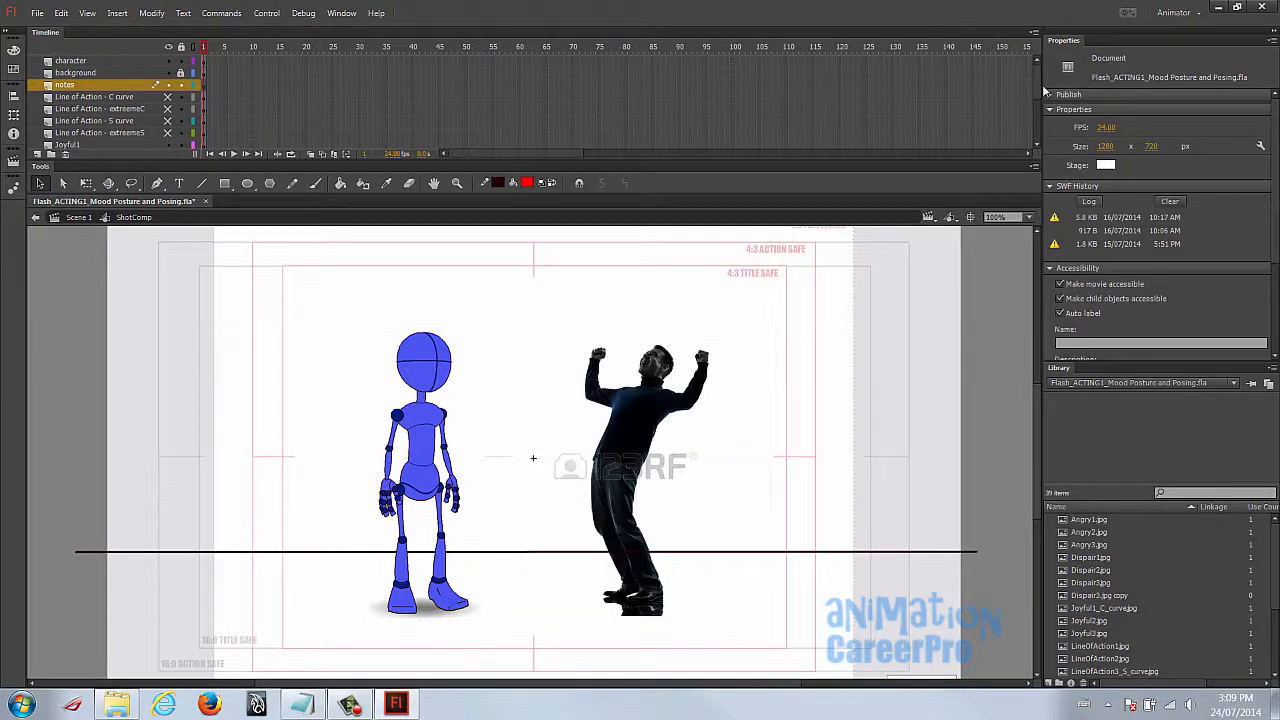
Select the Joyful1 layer and lock the other pose reference photo layers.
left_click_drag(1036, 82, 1038, 100)
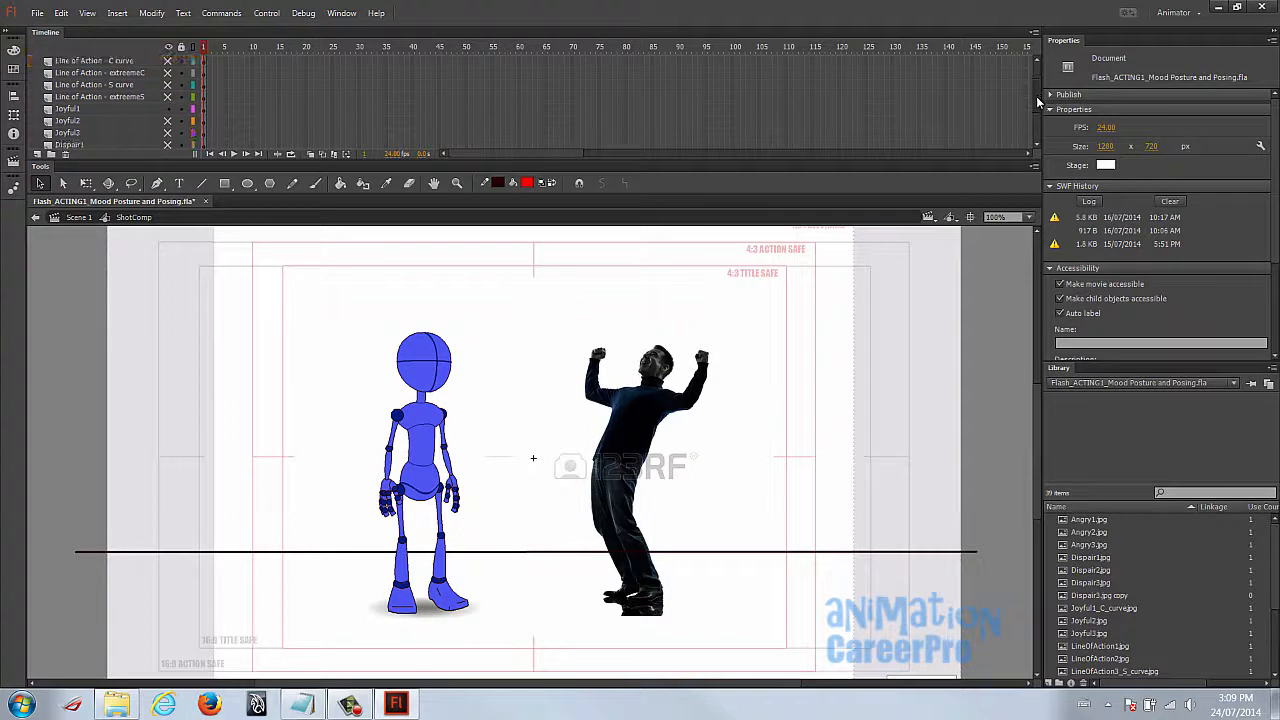
left_click(124, 112)
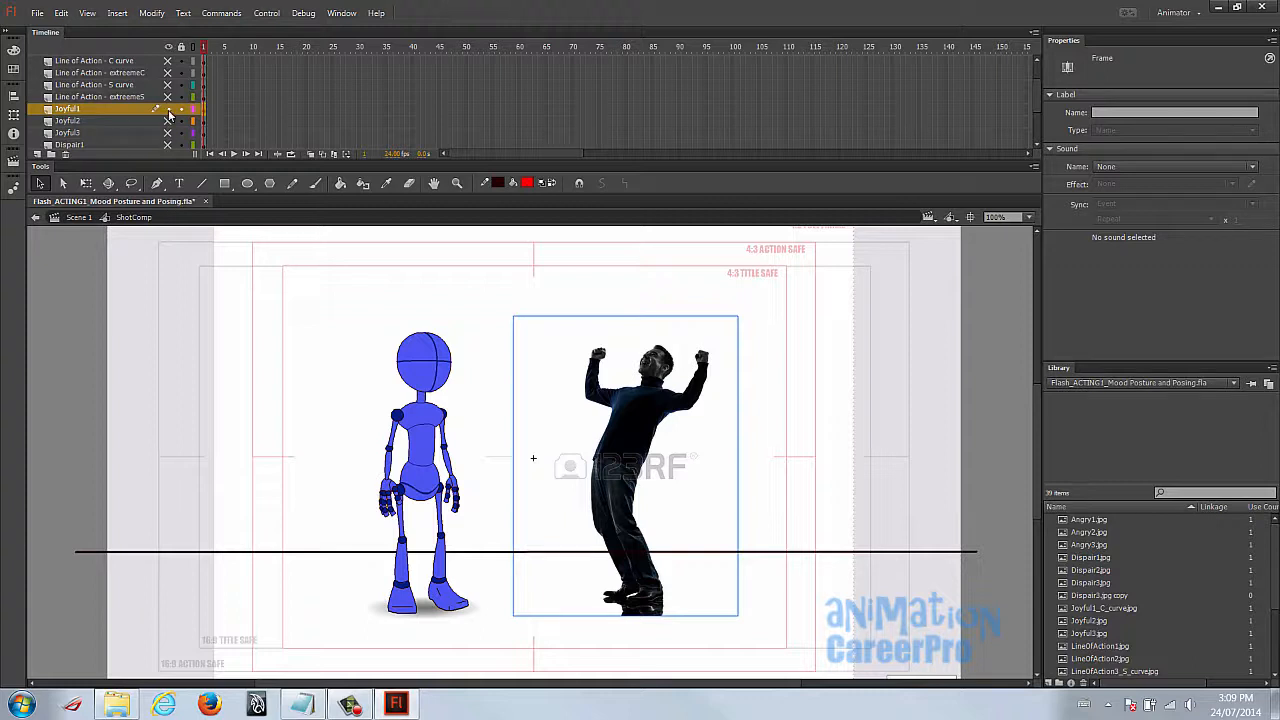
scroll(1037, 93, "down", 2)
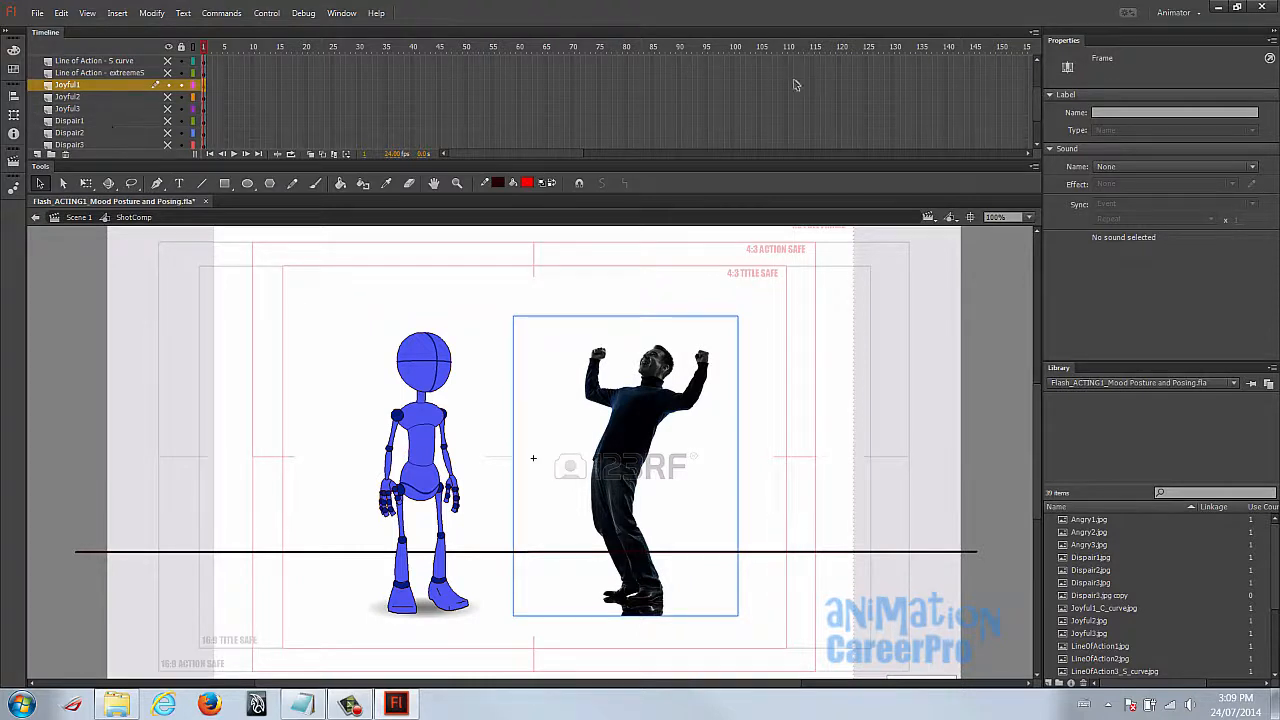
left_click_drag(1036, 98, 1039, 120)
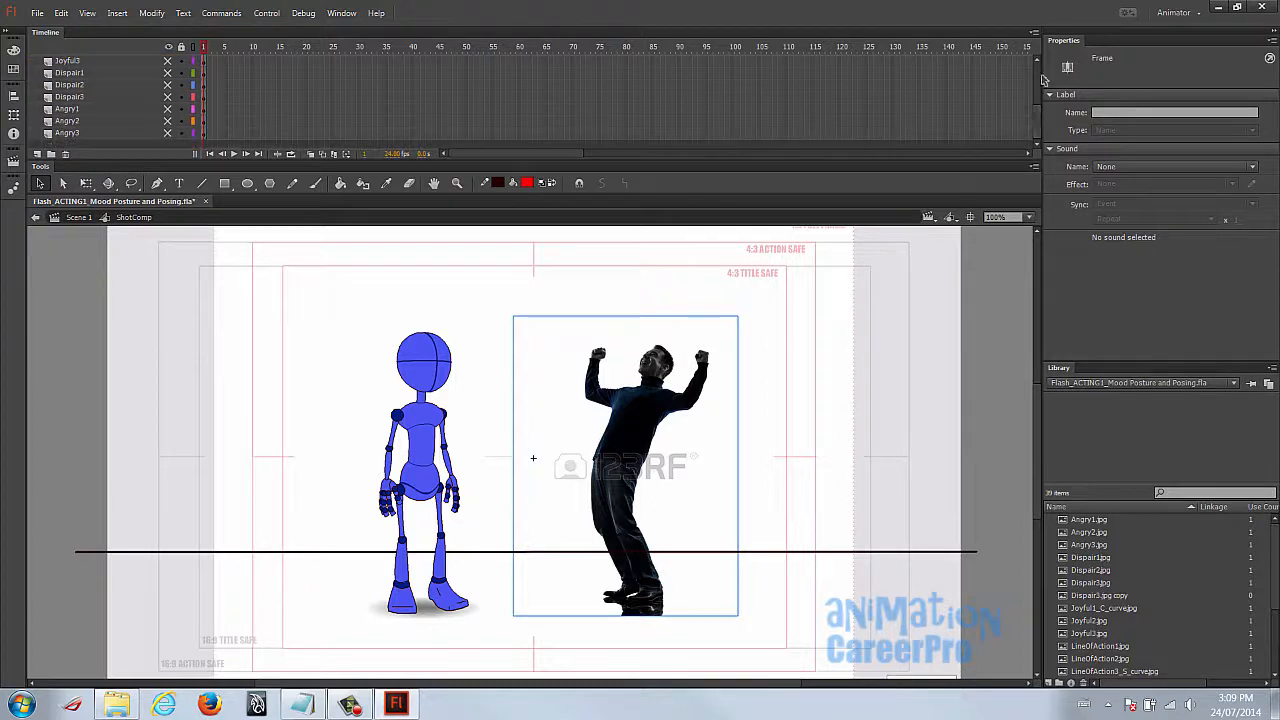
scroll(176, 103, "up", 3)
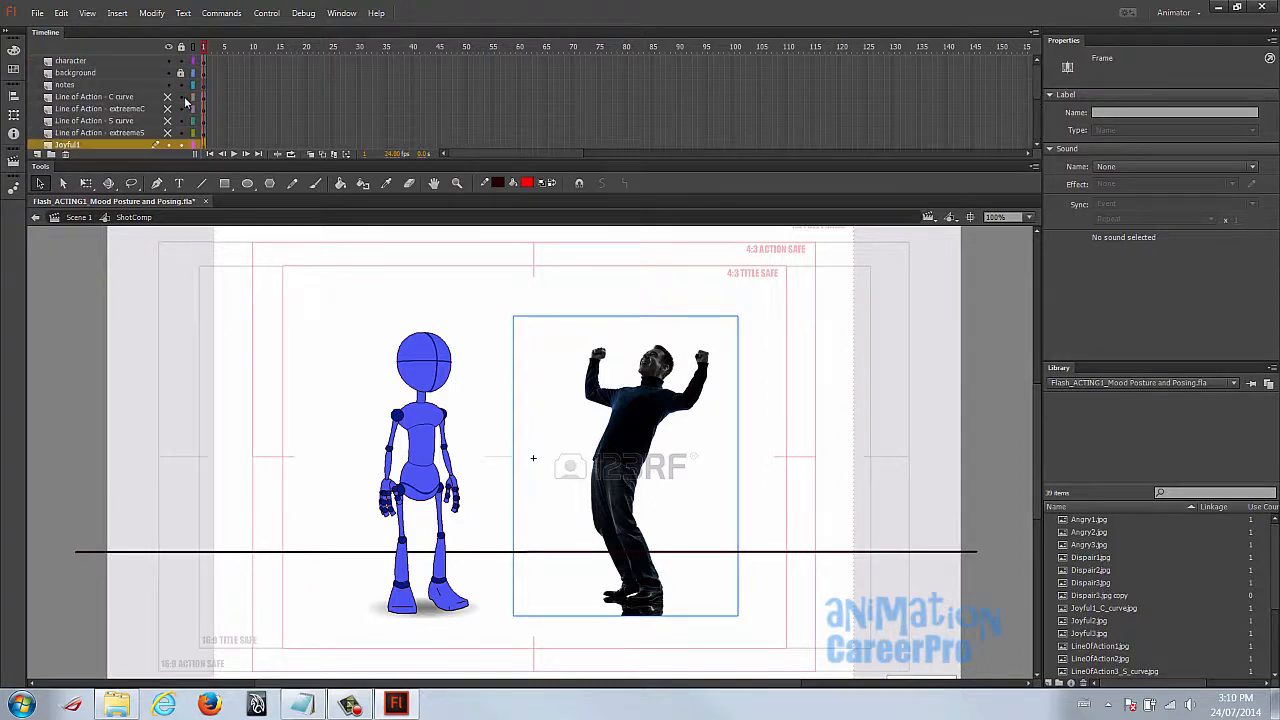
left_click_drag(182, 98, 180, 128)
left_click(181, 123)
left_click(182, 134)
scroll(184, 136, "up", 2)
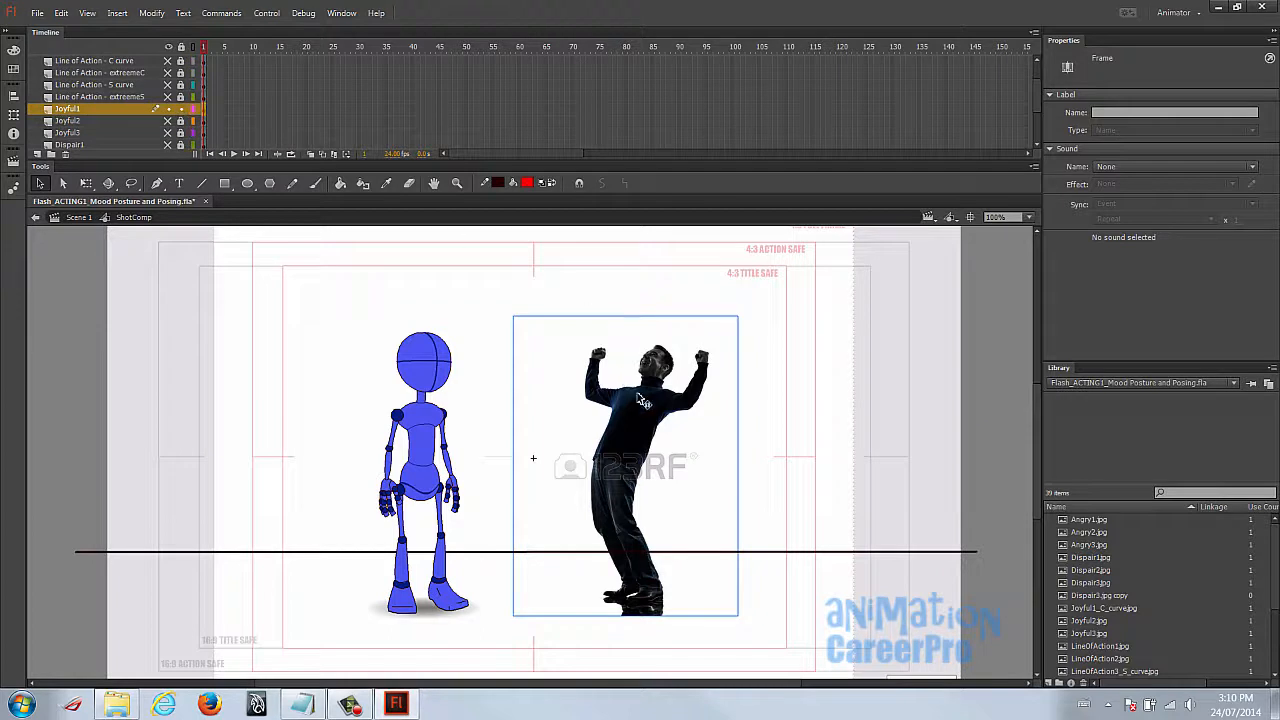
Brush a red C-curve line of action on the notes layer through the Joyful1 man, from his feet to above his head.
left_click(636, 396)
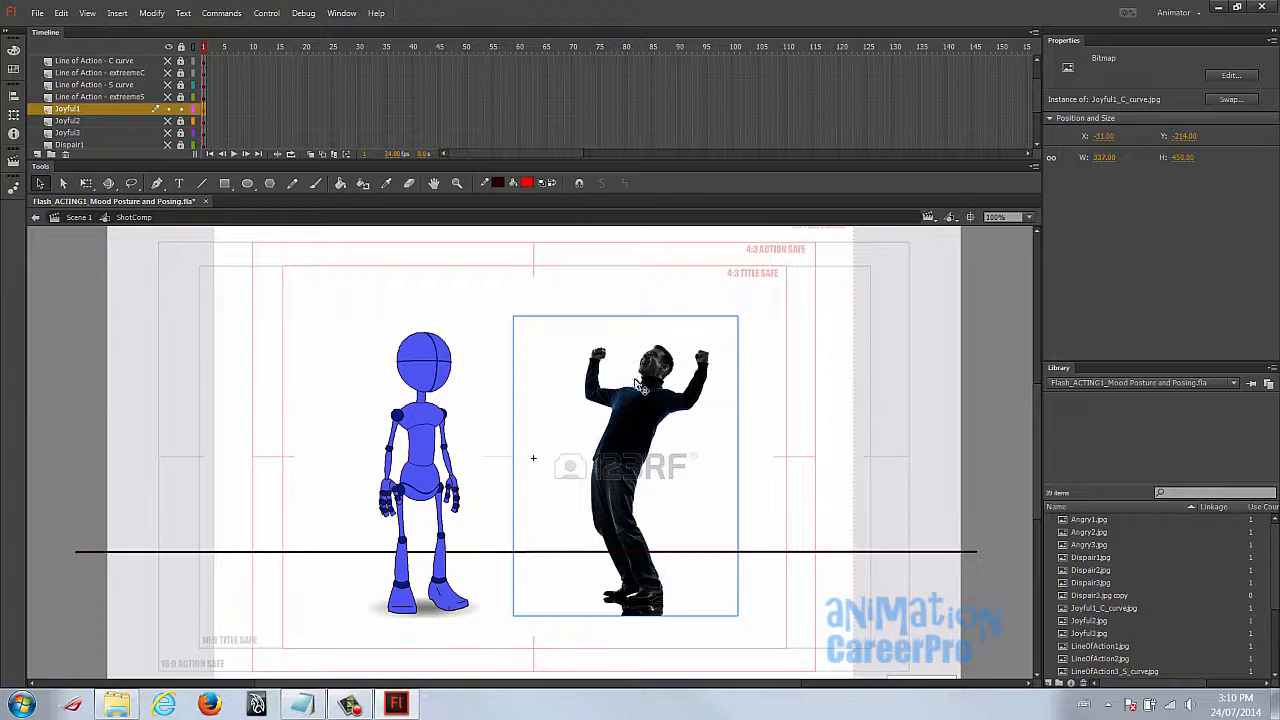
left_click(432, 413)
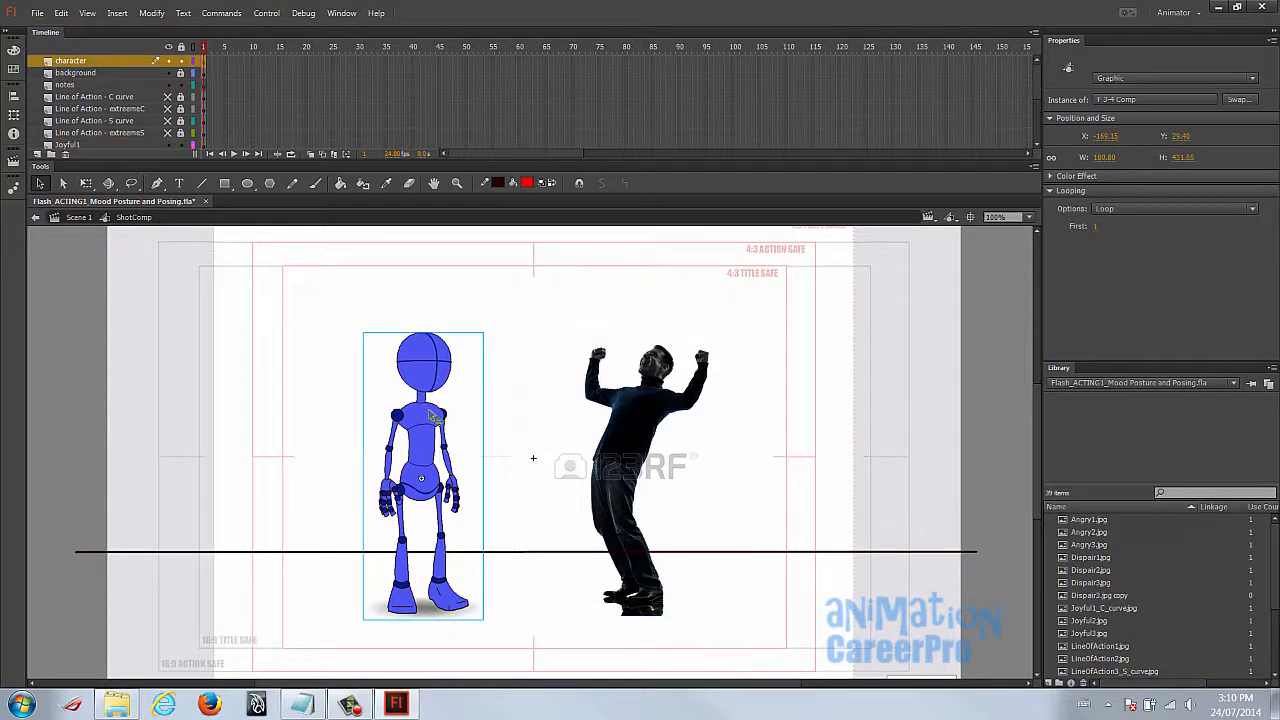
left_click_drag(447, 396, 470, 387)
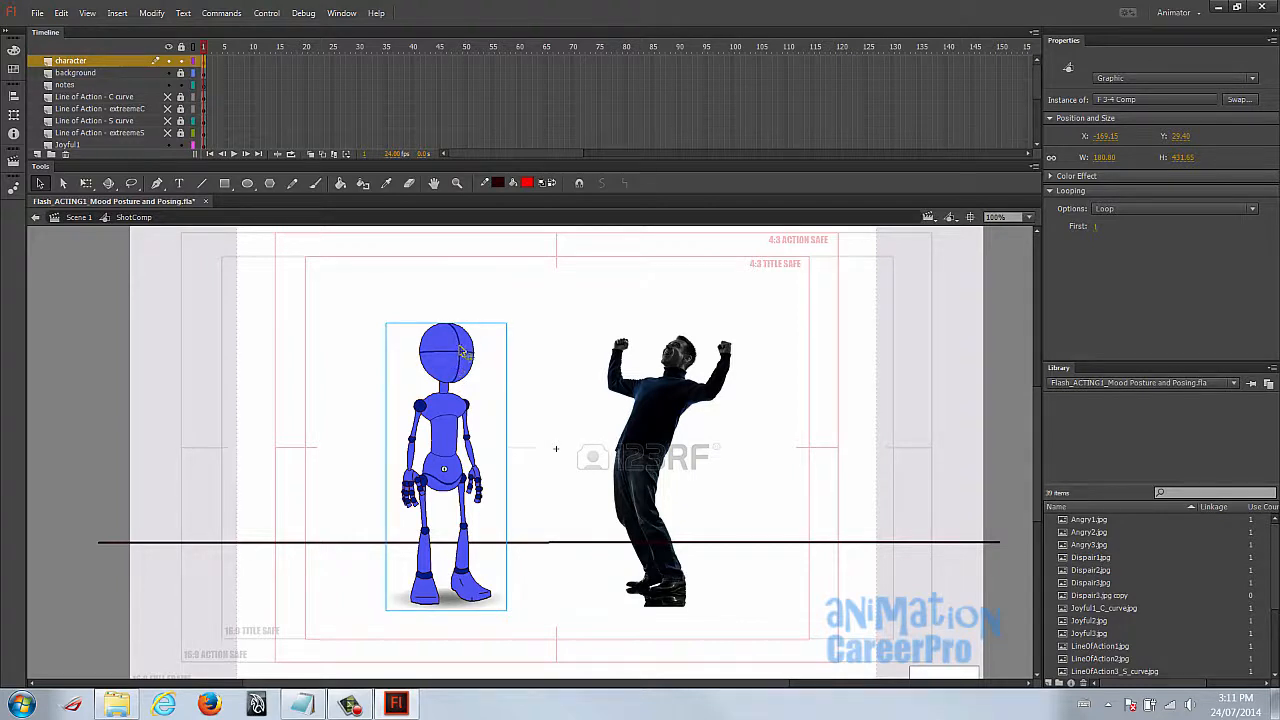
left_click(483, 234)
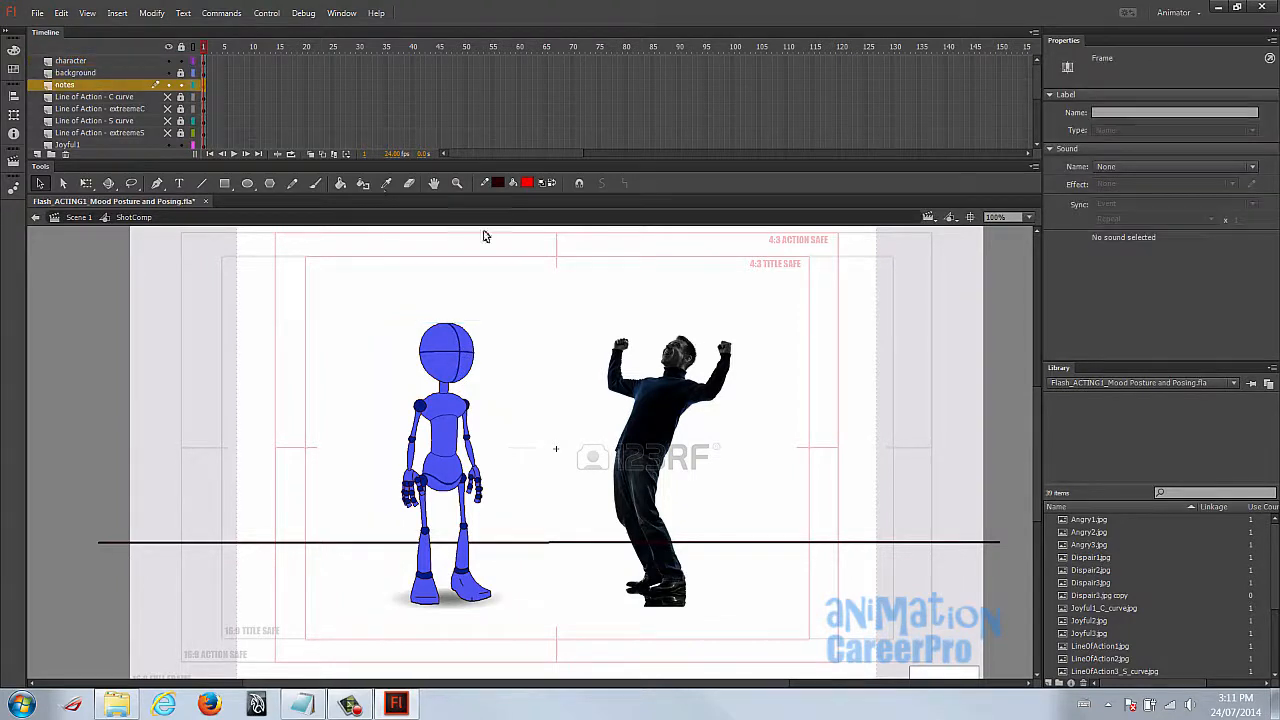
key("b")
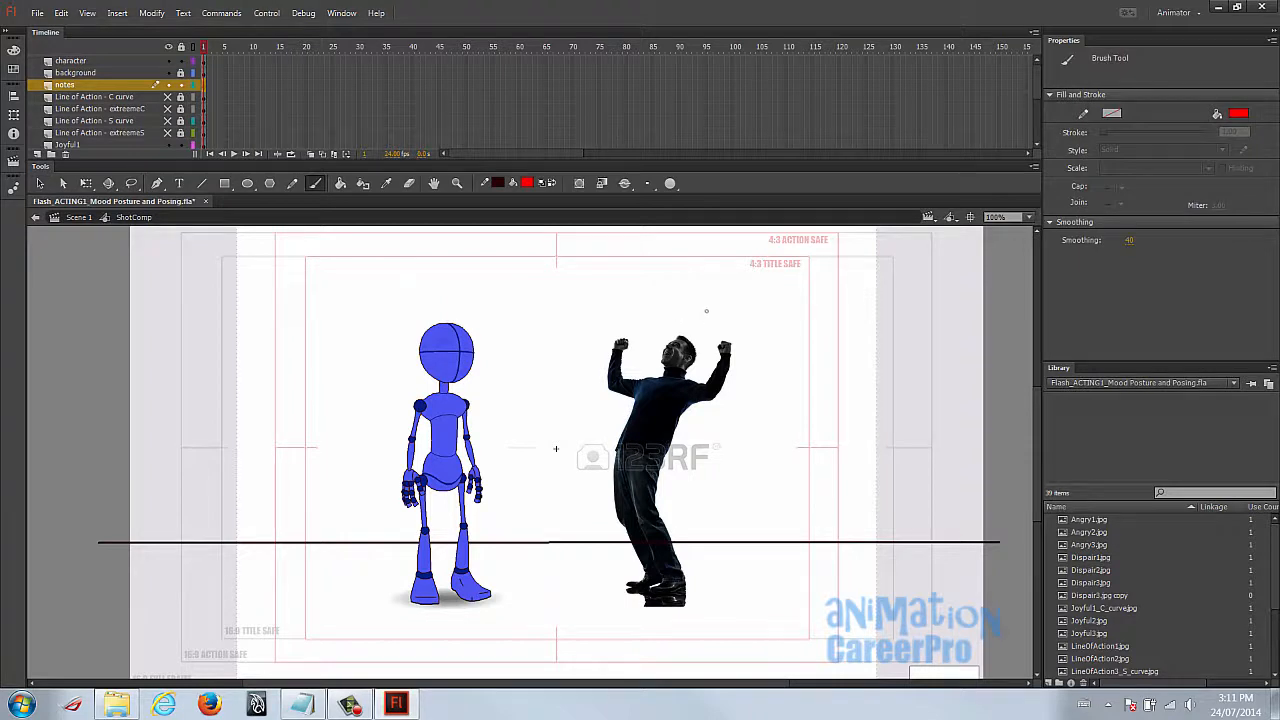
mouse_move(688, 600)
left_mouse_down()
mouse_move(661, 546)
mouse_move(649, 444)
mouse_move(673, 321)
mouse_move(706, 270)
left_mouse_up()
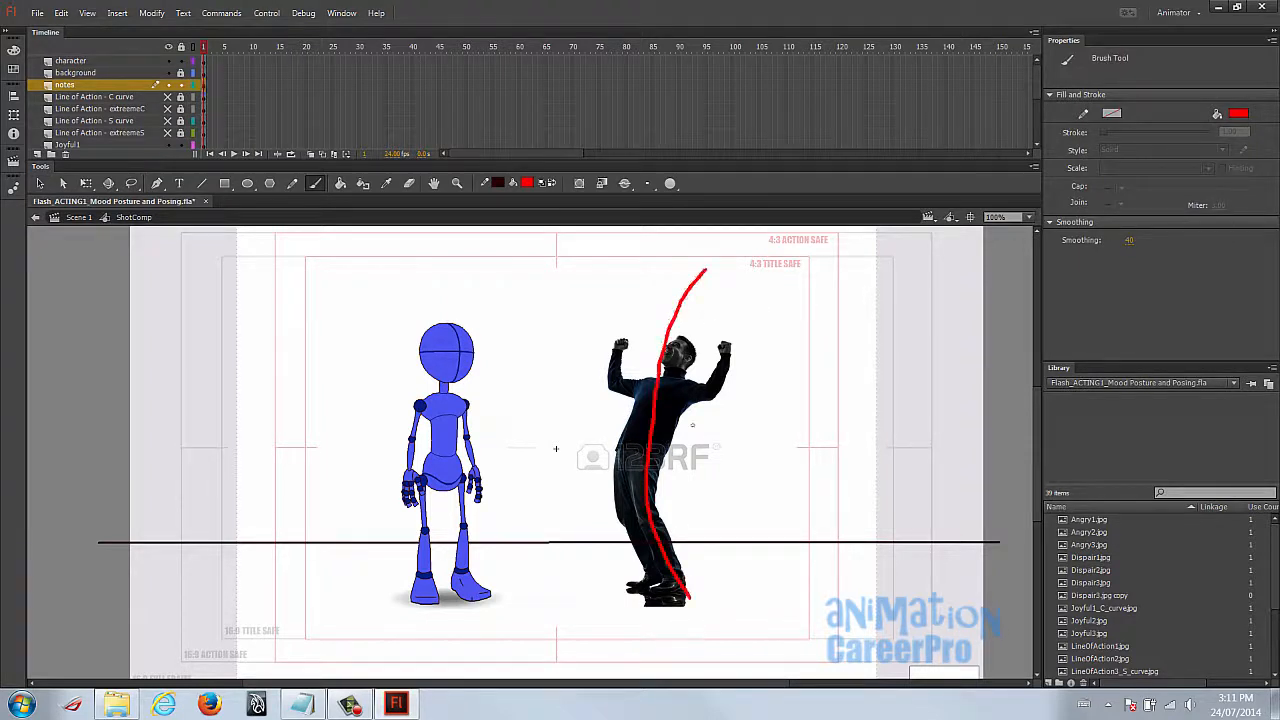
Brush a red vertical balance line from the Joyful1 man's feet to his head and circle his feet.
mouse_move(672, 566)
left_mouse_down()
mouse_move(686, 602)
mouse_move(670, 566)
mouse_move(668, 578)
mouse_move(684, 488)
mouse_move(679, 350)
left_mouse_up()
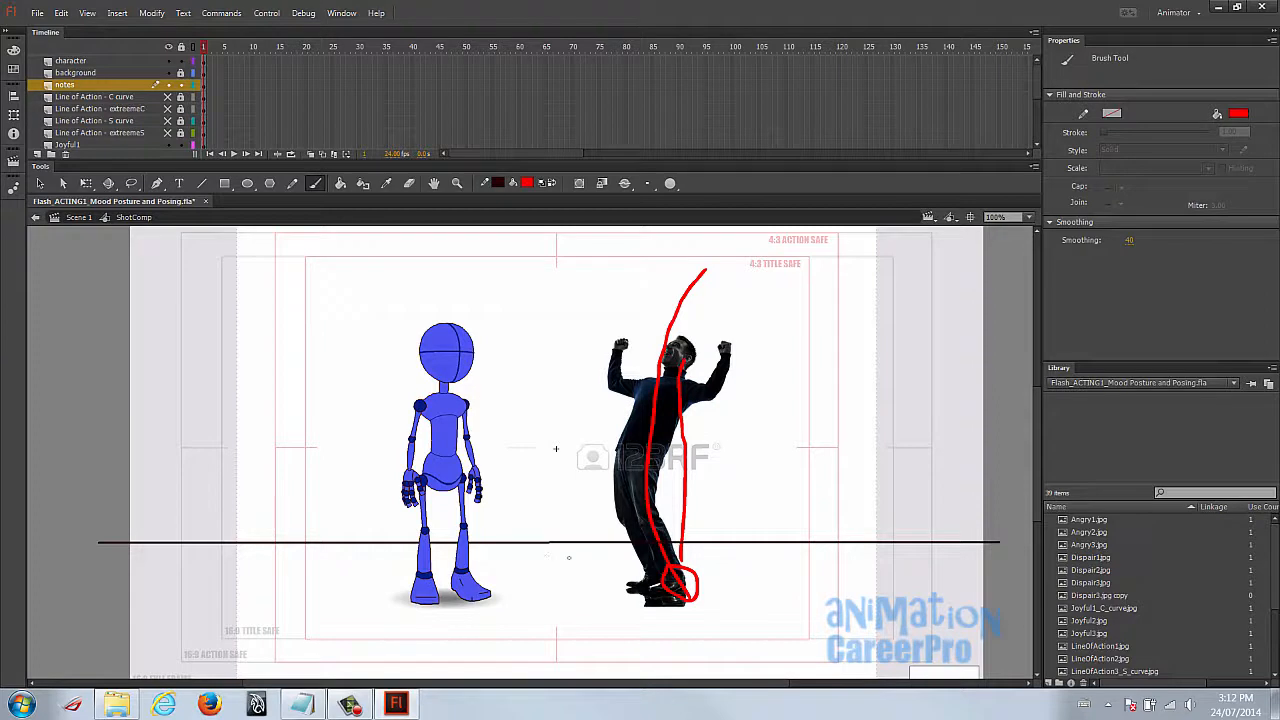
mouse_move(573, 342)
left_mouse_down()
mouse_move(616, 473)
mouse_move(598, 505)
mouse_move(600, 570)
mouse_move(613, 399)
left_mouse_up()
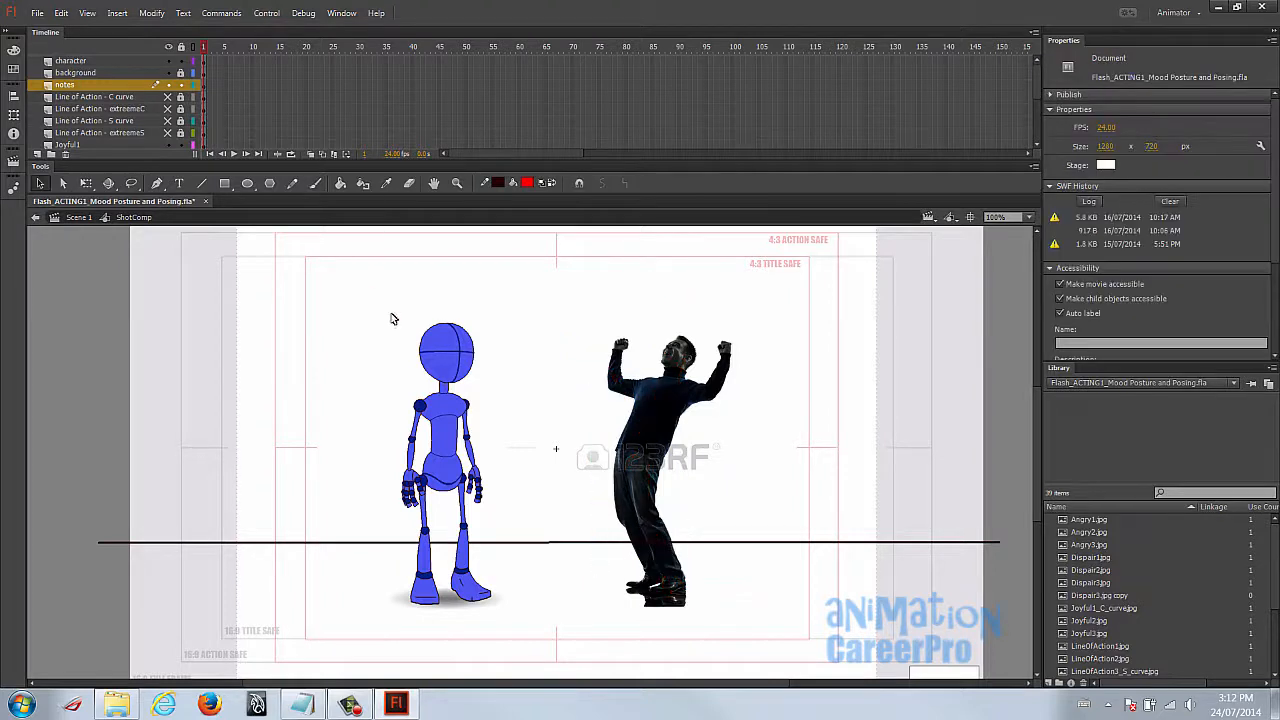
Open the blue character's symbol for in-place editing and activate the Free Transform tool.
left_click(446, 352)
double_click(448, 355)
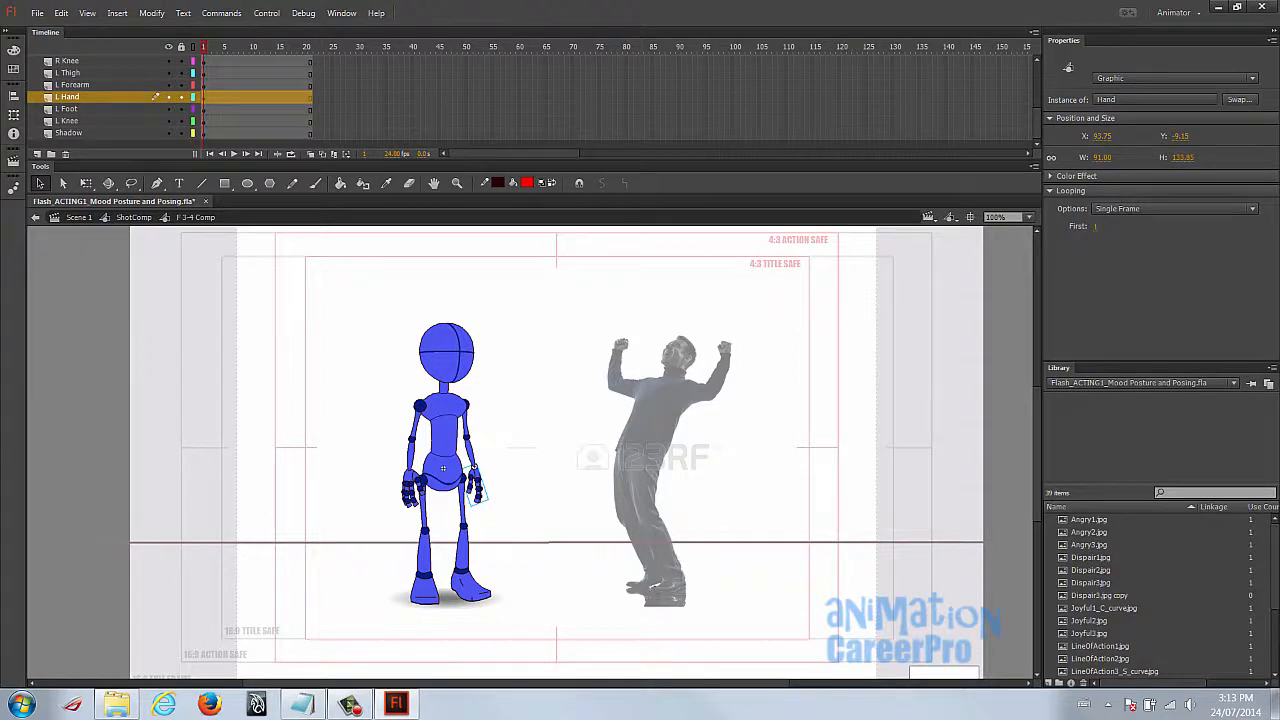
left_click(476, 372)
key("q")
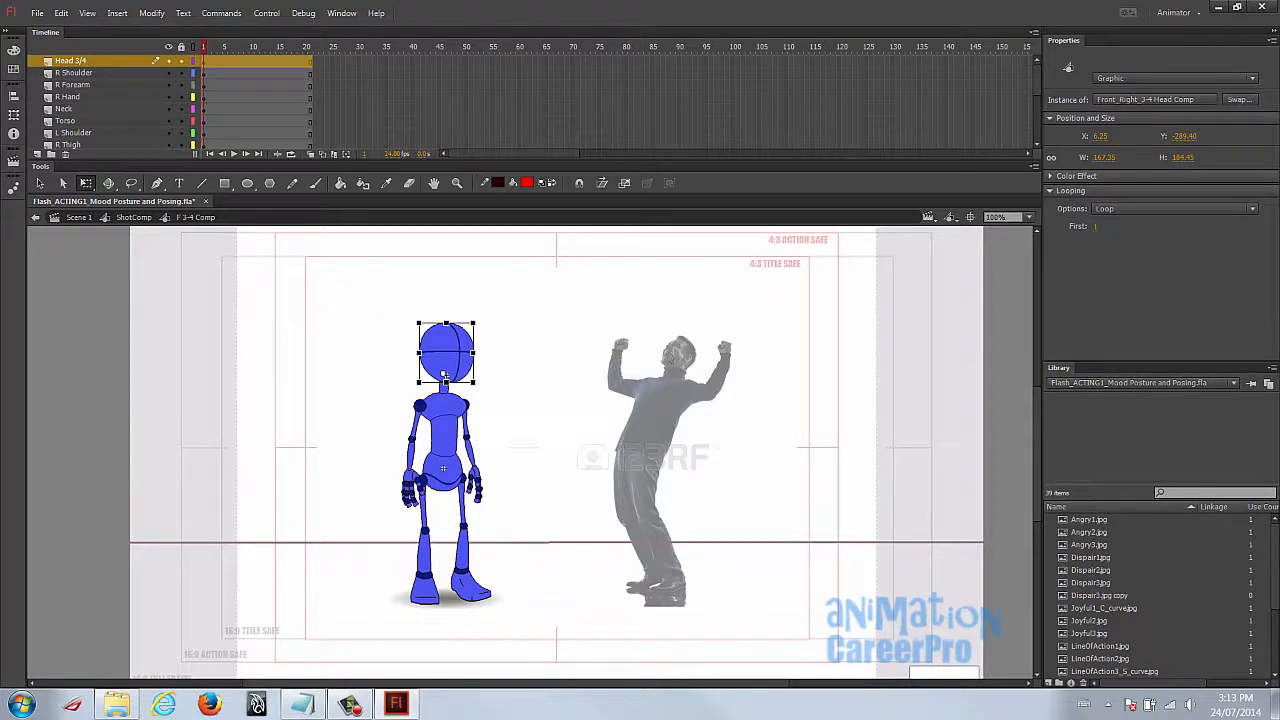
Rotate the character's head, neck, torso, arms and hands together to lean back, and tilt the head farther back.
left_click(444, 388, "shift")
left_click(450, 402, "shift")
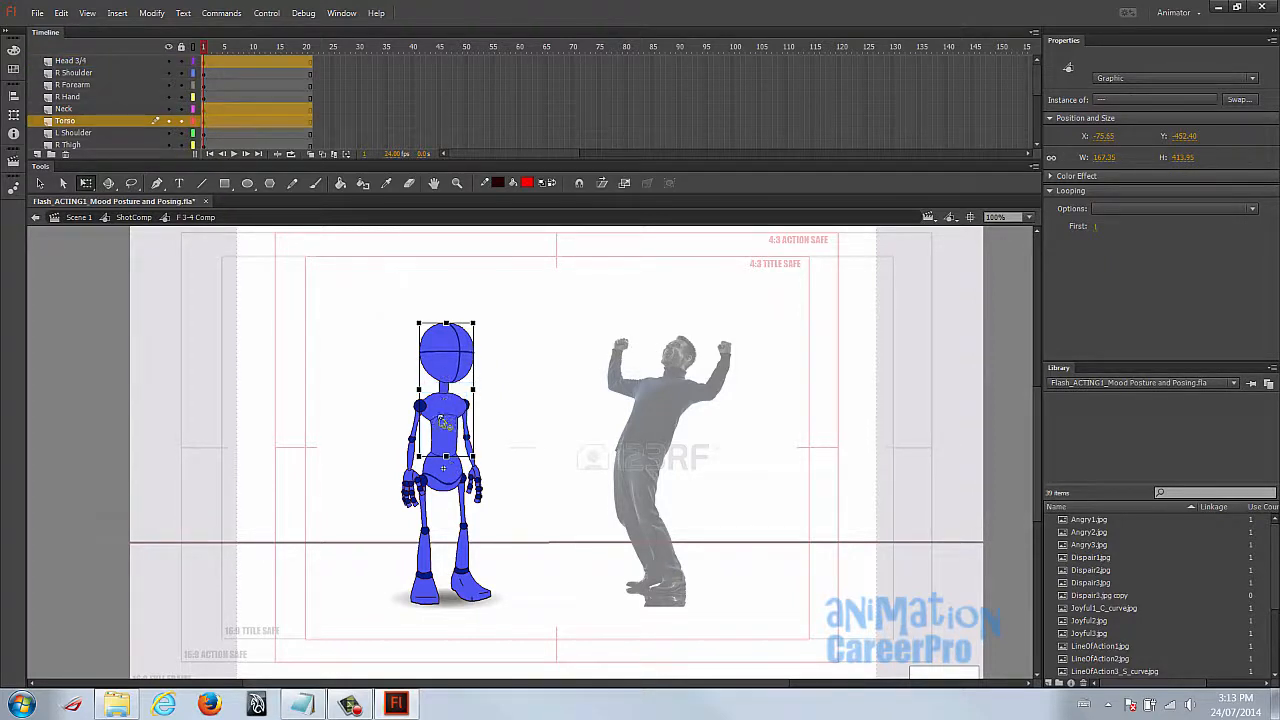
left_click_drag(484, 323, 480, 320)
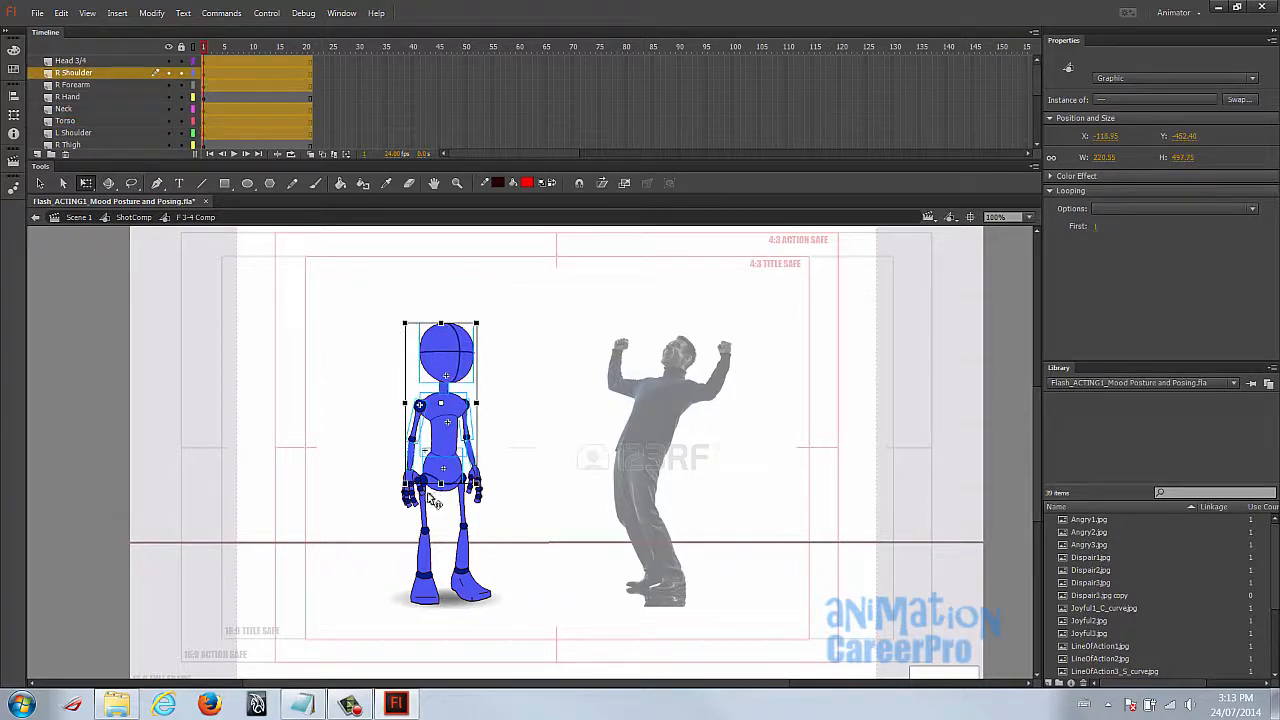
left_click(428, 500, "shift")
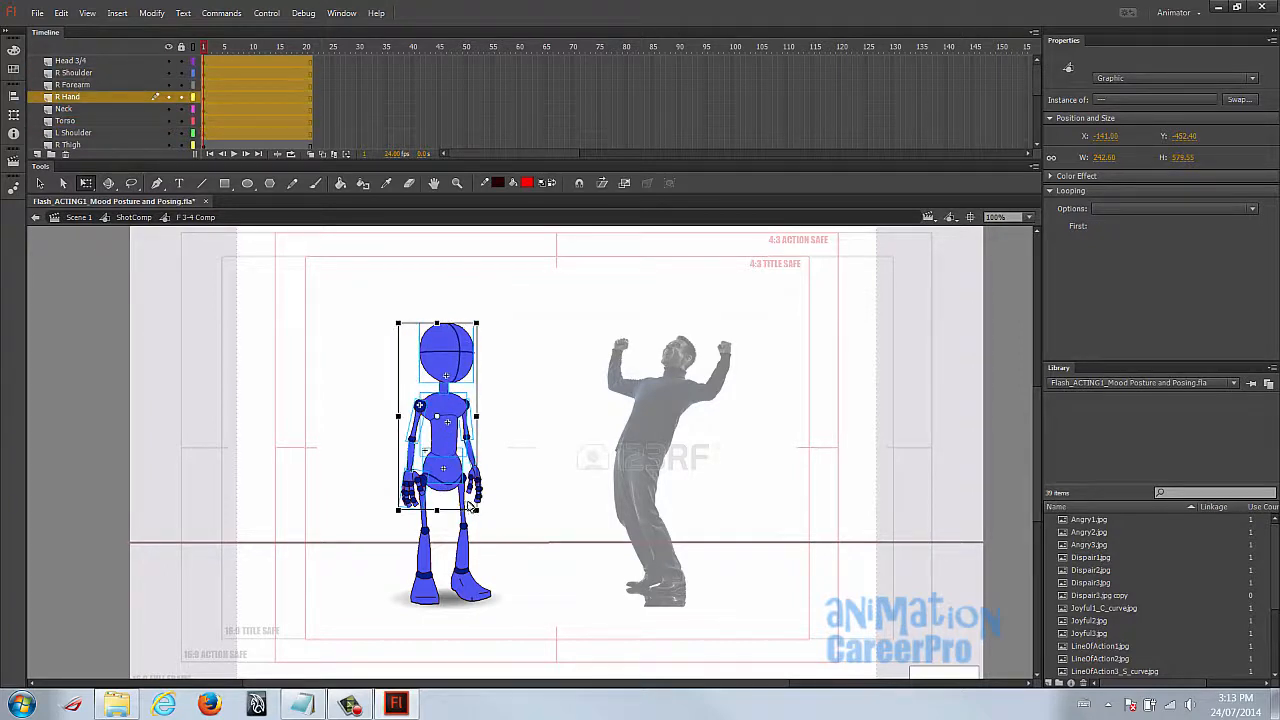
left_click(488, 496, "shift")
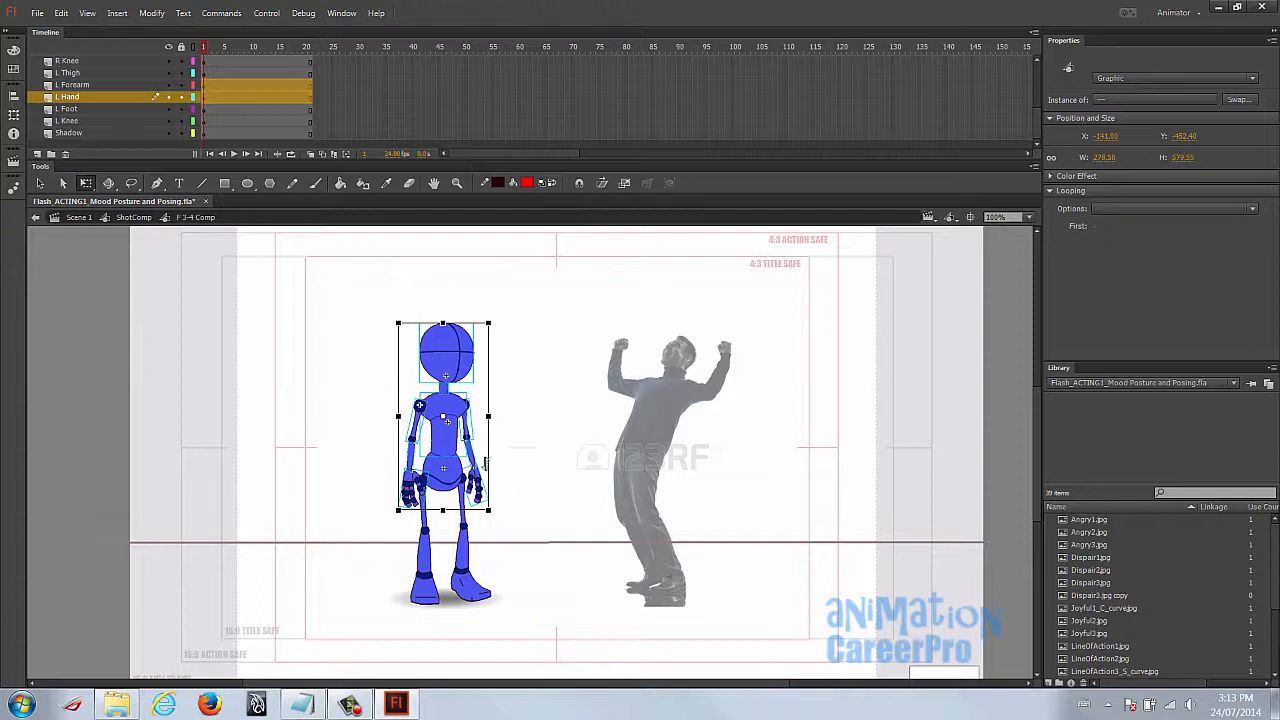
key("z")
left_click_drag(354, 287, 788, 640)
left_click_drag(435, 279, 389, 265)
left_click_drag(366, 401, 361, 404)
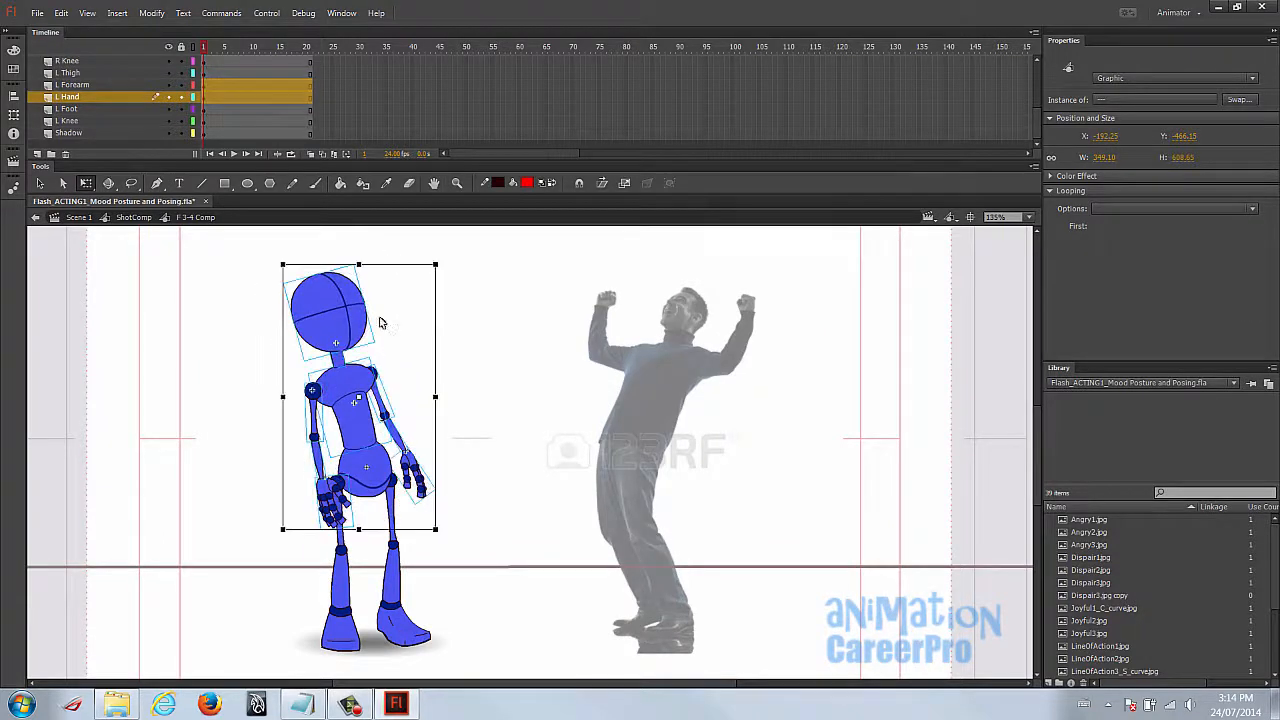
left_click(350, 310)
left_click_drag(366, 264, 338, 260)
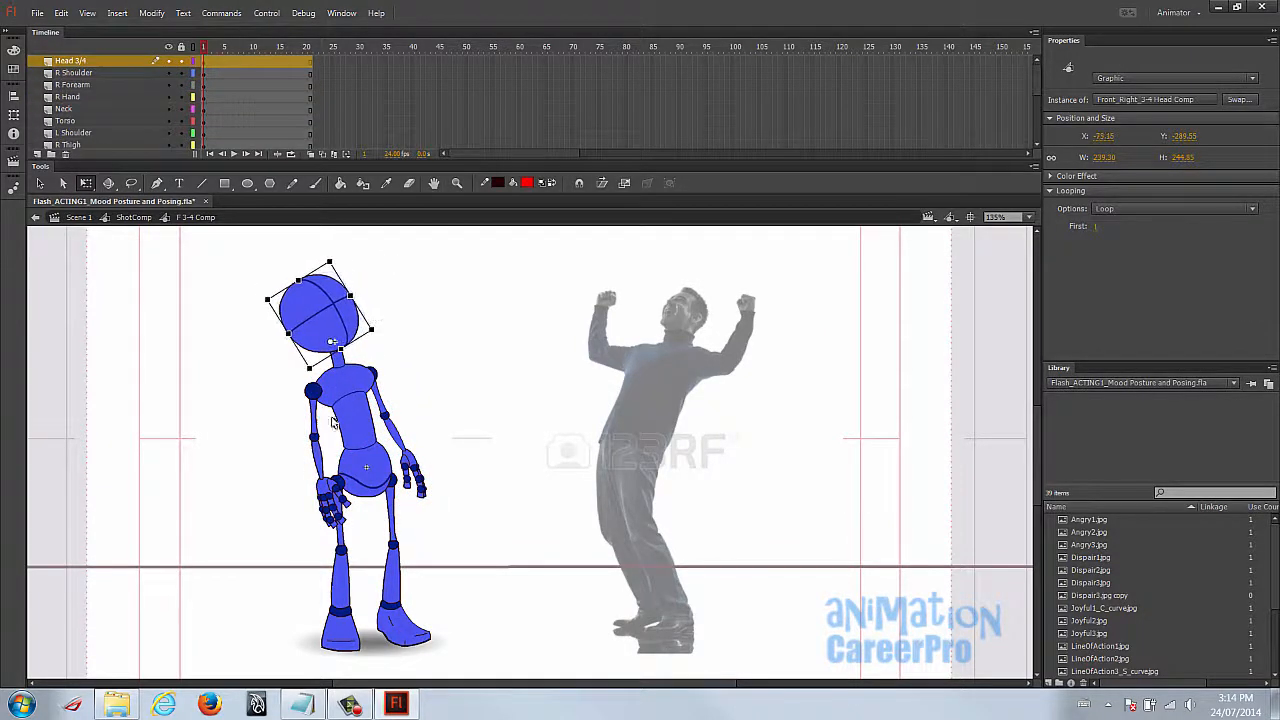
Swing the character's right arm up from the shoulder and bend the forearm at the elbow so the hand points upward.
left_click(328, 498)
left_click(318, 458, "shift")
left_click(314, 411, "shift")
left_click_drag(330, 457, 313, 391)
left_click_drag(362, 533, 269, 372)
left_click(281, 377, "shift")
left_click_drag(173, 343, 210, 298)
Rotate the character's left upper arm, forearm and hand together up from the shoulder.
left_click(378, 396)
left_click(396, 436, "shift")
left_click(411, 472, "shift")
left_click_drag(398, 435, 372, 375)
left_click_drag(445, 508, 416, 366)
Bend the left forearm upward at the elbow, reseat it on the joint, and angle the raised left hand.
left_click(398, 371, "shift")
left_click_drag(508, 328, 416, 366)
left_click(406, 398)
left_click(437, 345)
left_click_drag(450, 277, 438, 272)
left_click(390, 332)
left_click_drag(390, 330, 430, 378)
left_click_drag(400, 331, 380, 366)
mouse_move(440, 274)
left_mouse_down()
mouse_move(443, 263)
mouse_move(423, 280)
left_mouse_up()
Rotate the right forearm and hand slightly outward, and nudge the whole upper body slightly right and down.
left_click(269, 388)
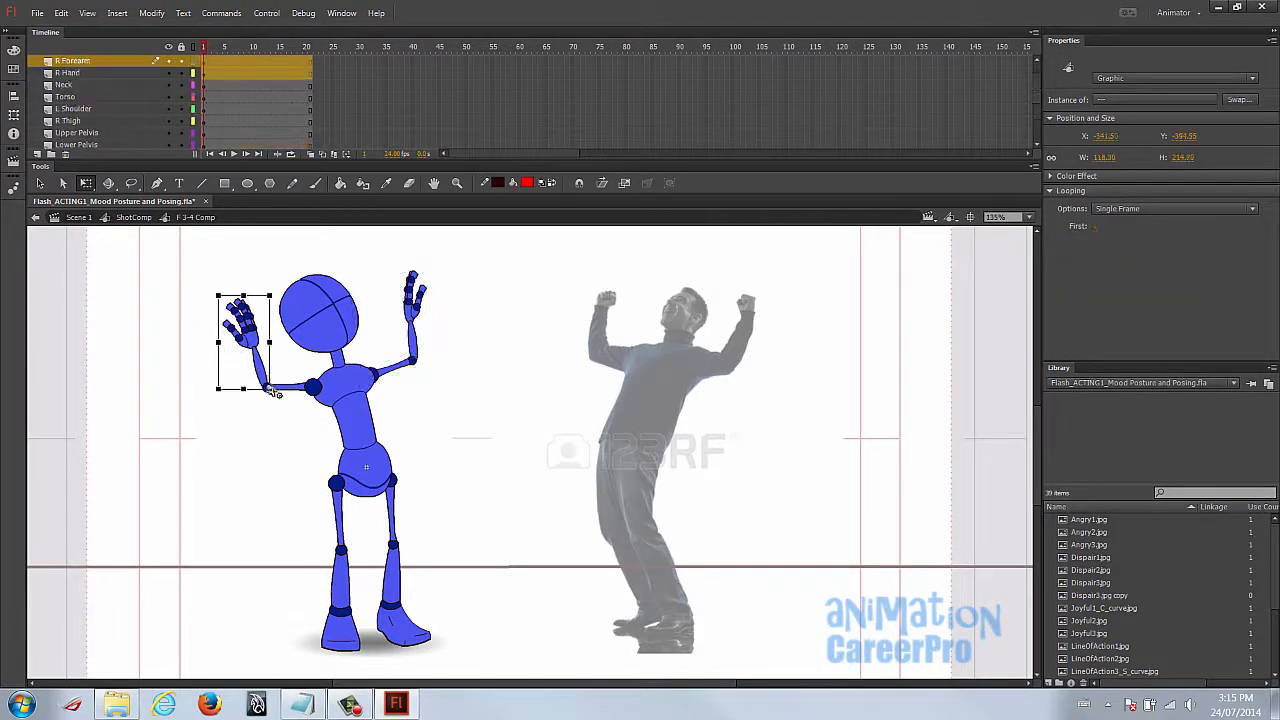
left_click_drag(280, 299, 274, 301)
left_click(453, 413)
left_click_drag(194, 258, 437, 428)
key("Right")
key("Right")
key("Down")
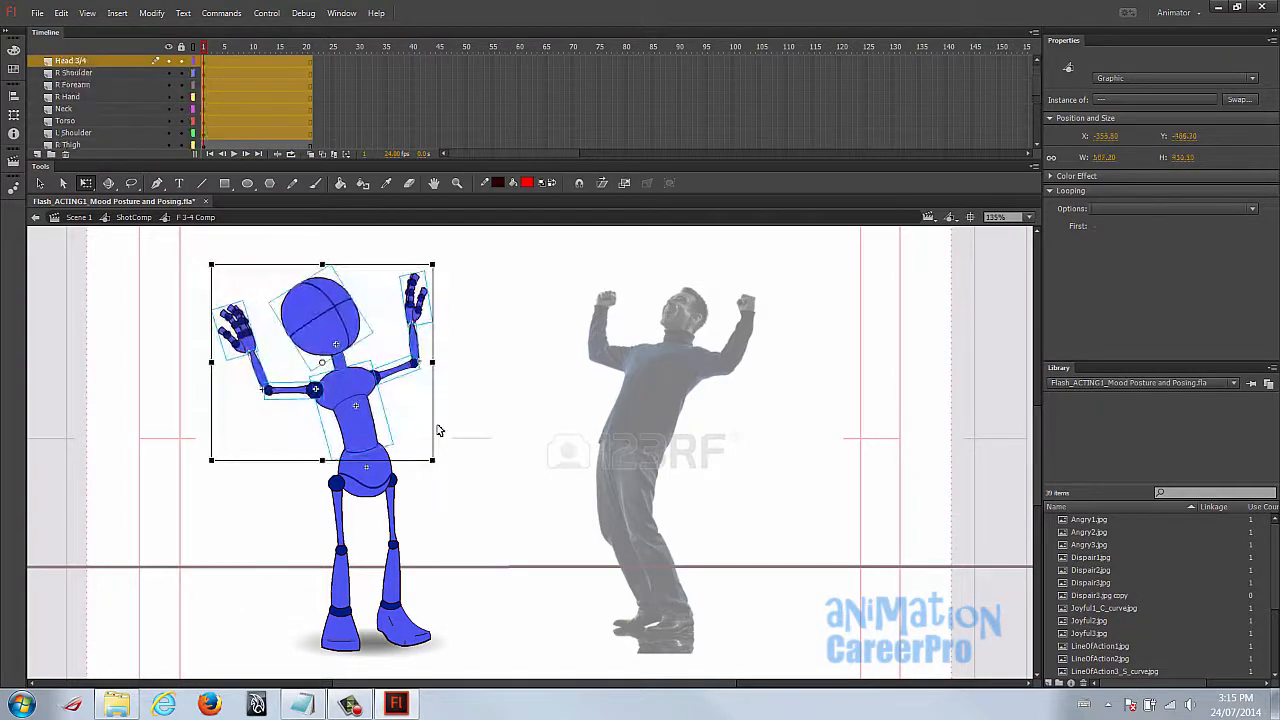
left_click(452, 425)
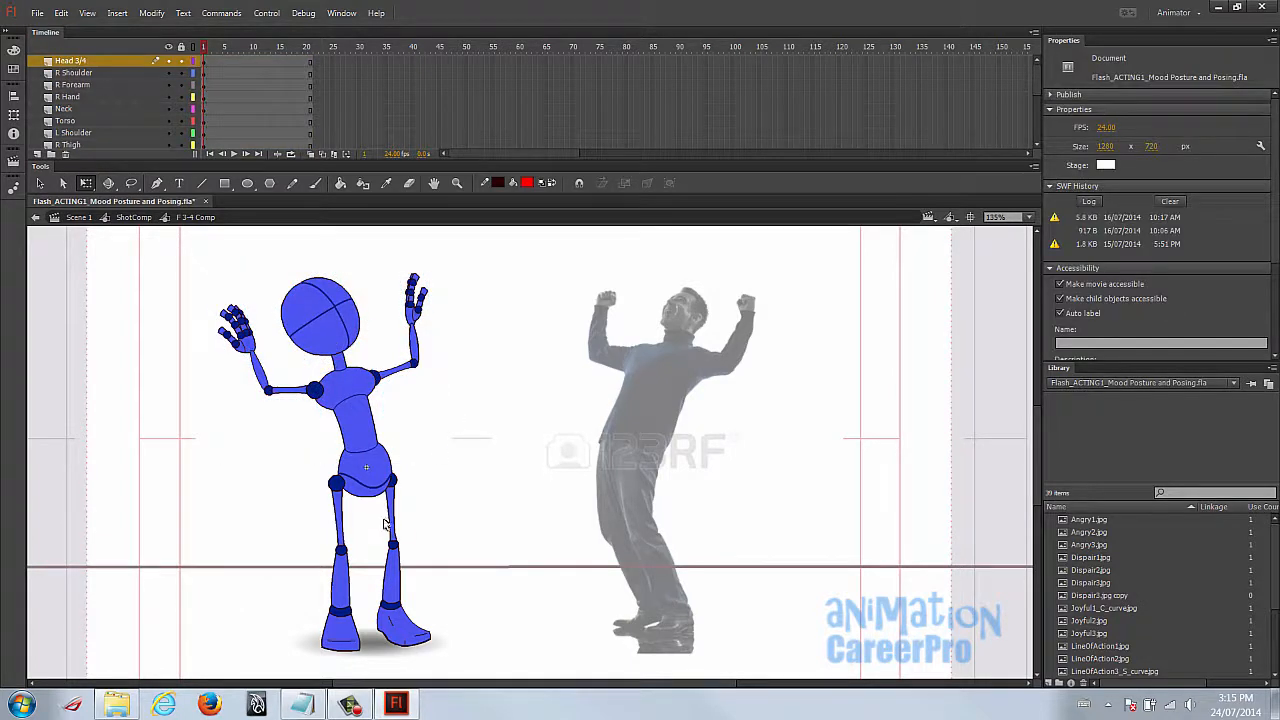
Rotate the right and left lower legs with their feet backward at the knees to bend both legs.
left_click(347, 575)
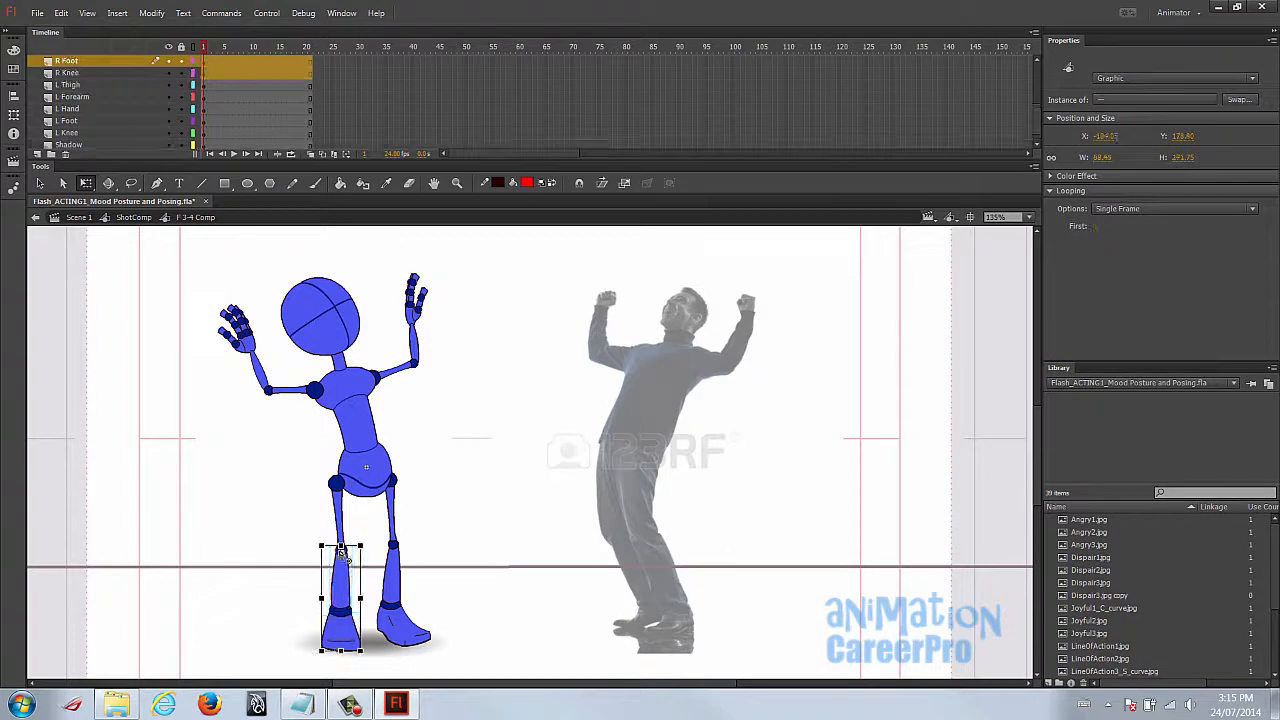
left_click_drag(363, 648, 348, 658)
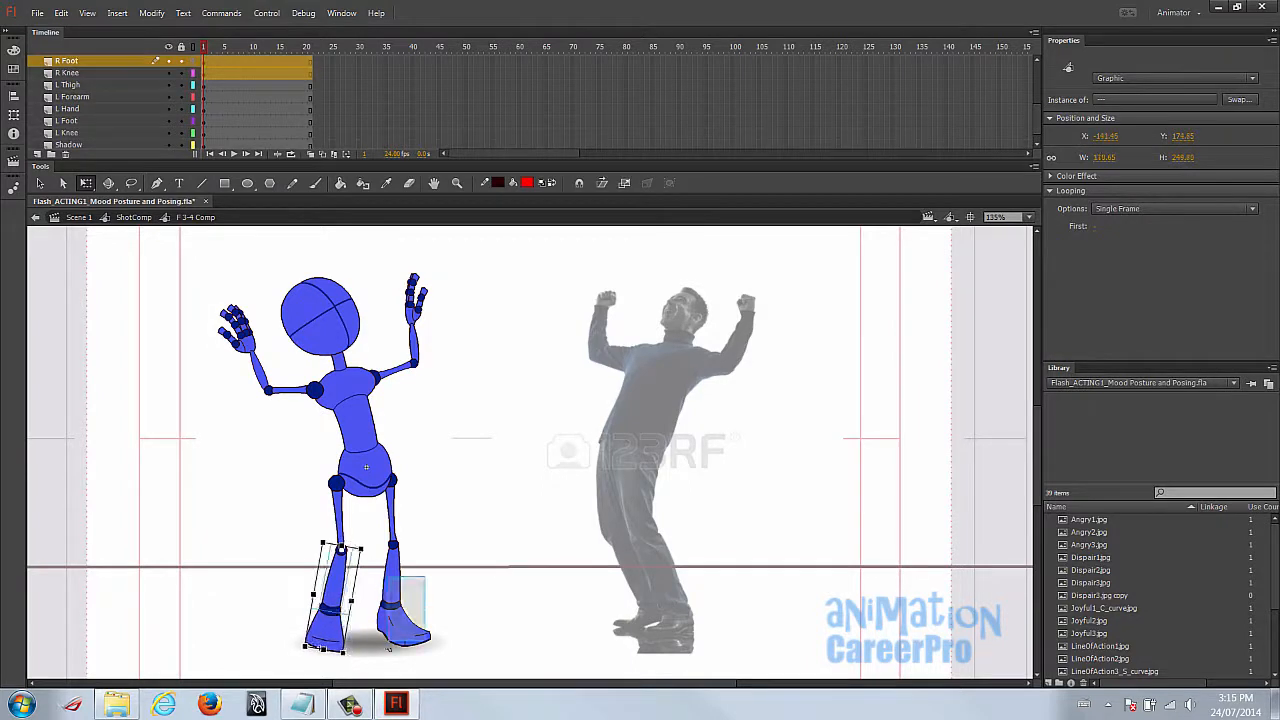
left_click(400, 592)
left_click_drag(412, 610, 420, 663)
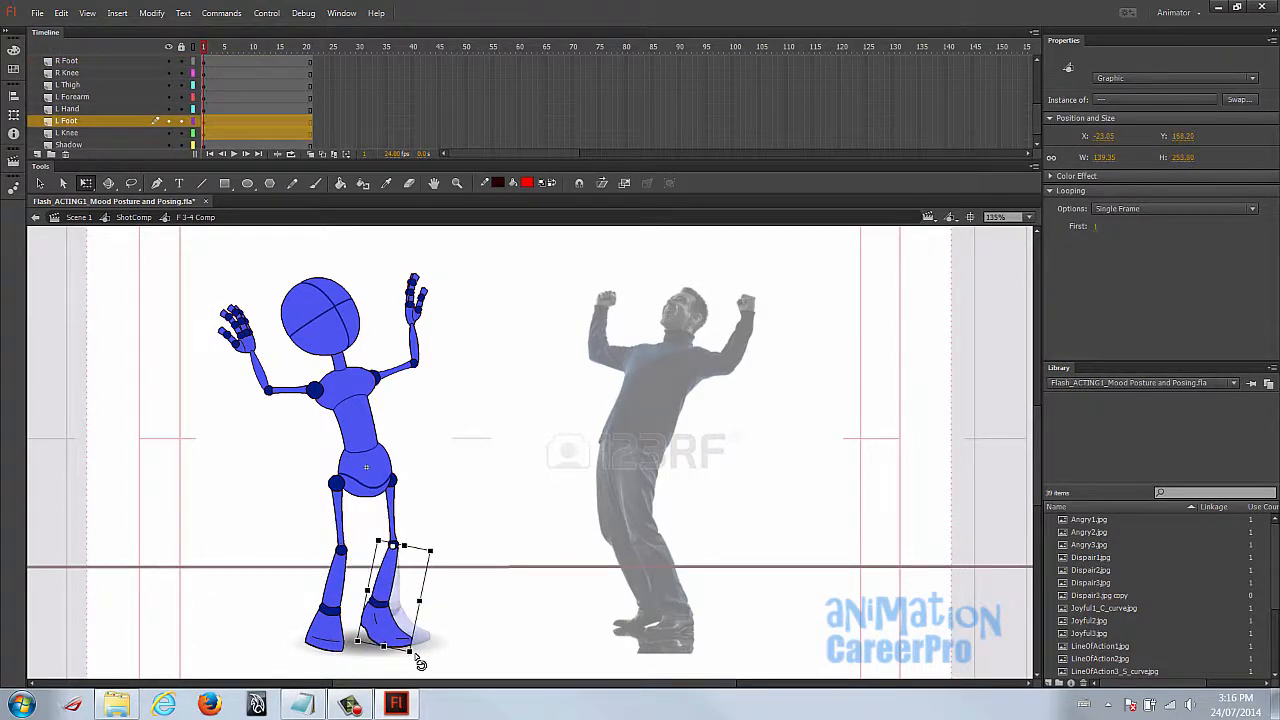
Rotate the character's entire upper body farther back from the waist.
left_click_drag(237, 254, 471, 445)
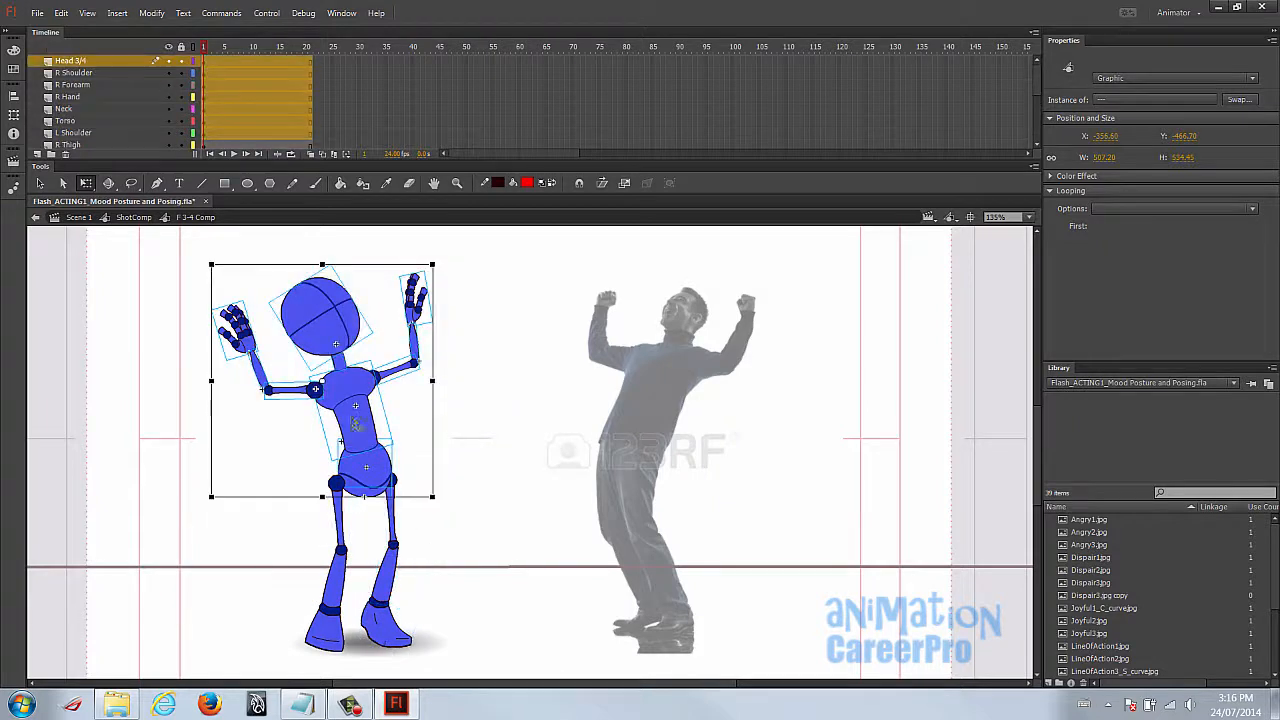
left_click_drag(436, 270, 419, 278)
left_click(441, 330)
Set the torso symbol to frame 2 for a curved torso and fit it between the chest and pelvis.
left_click(343, 420)
left_click_drag(1125, 227, 1093, 229)
type("2")
left_click_drag(315, 423, 394, 420)
left_click_drag(379, 421, 367, 425)
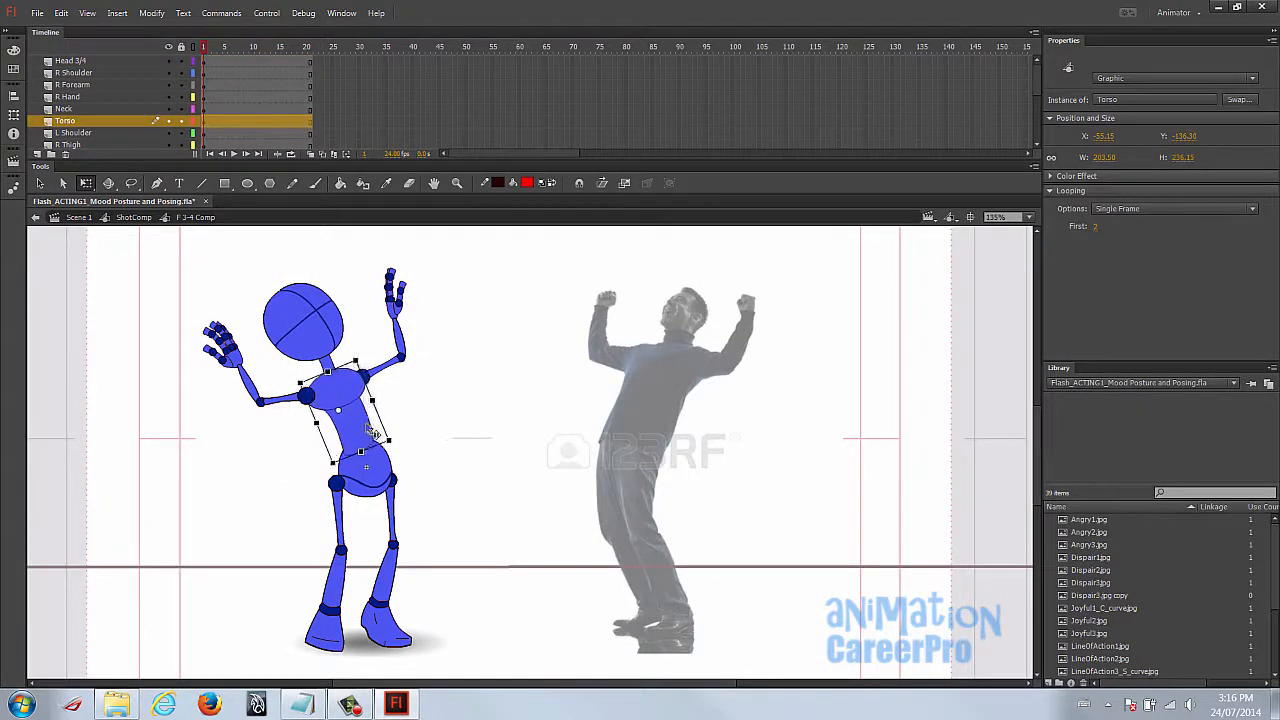
left_click(416, 411)
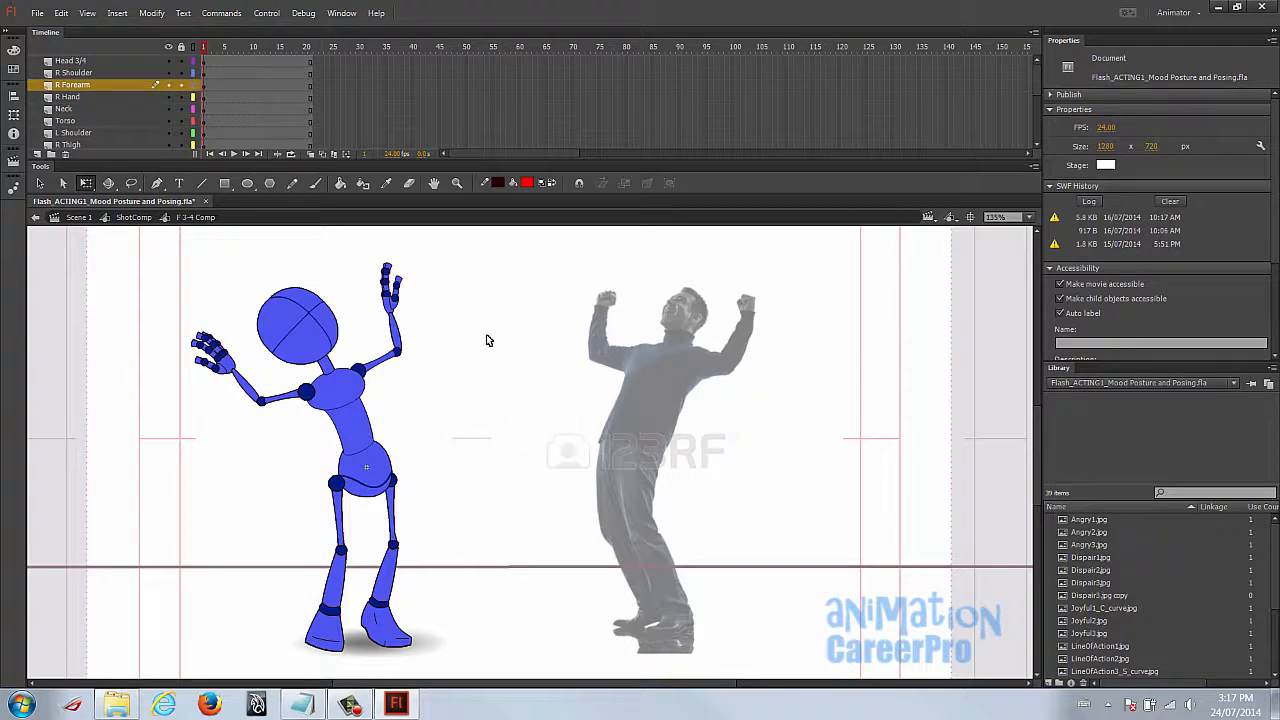
Try tilting the character's head slightly forward and rotate it back to the leaned-back angle.
left_click(230, 362)
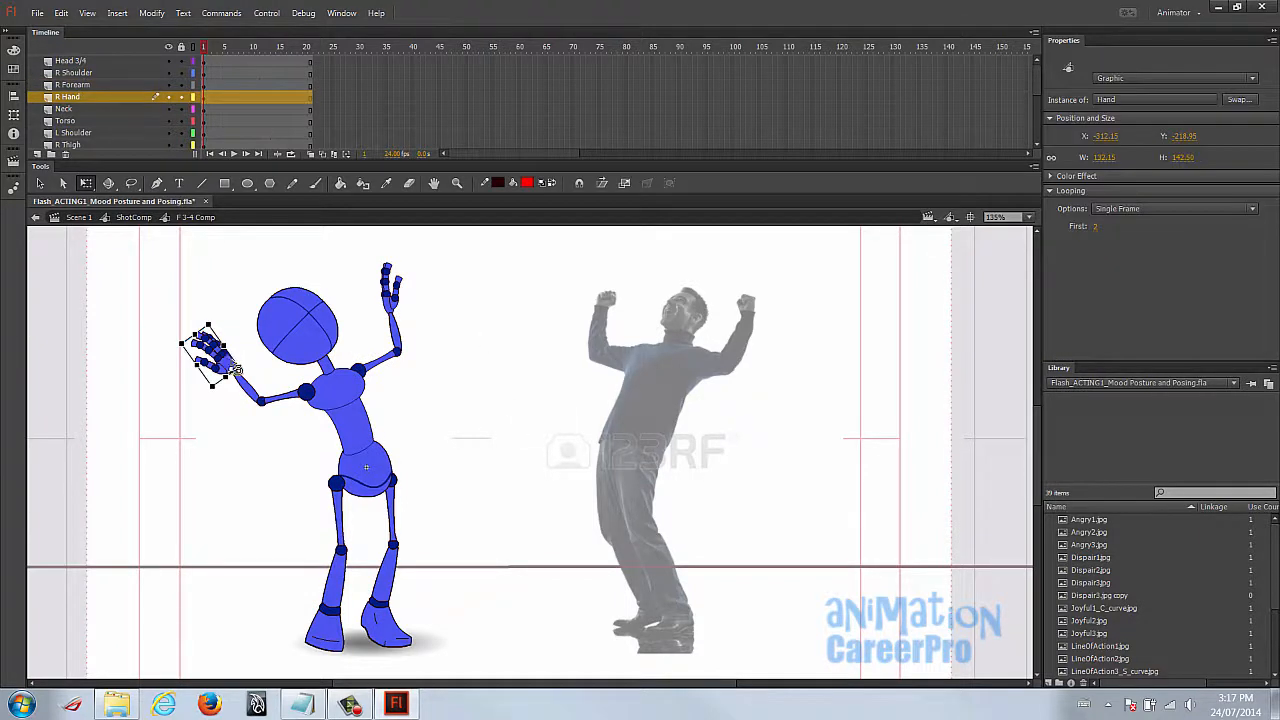
left_click(389, 290)
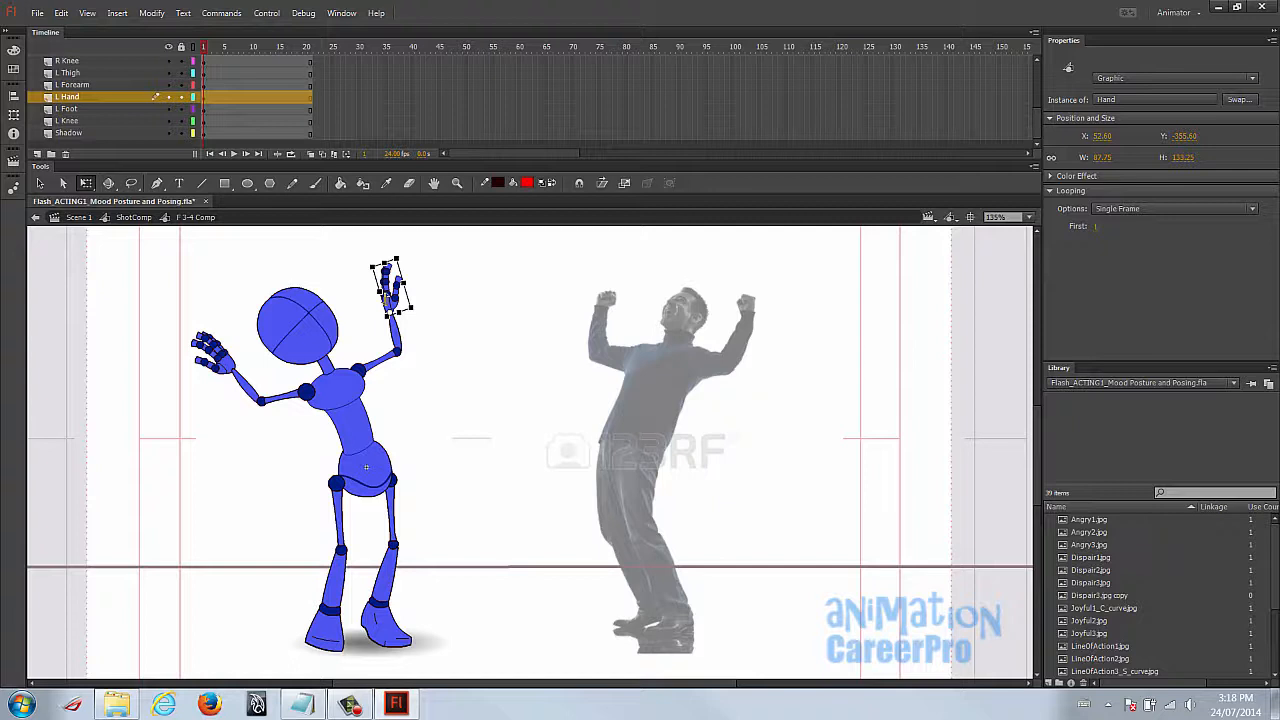
left_click(296, 330)
left_click_drag(308, 265, 315, 266)
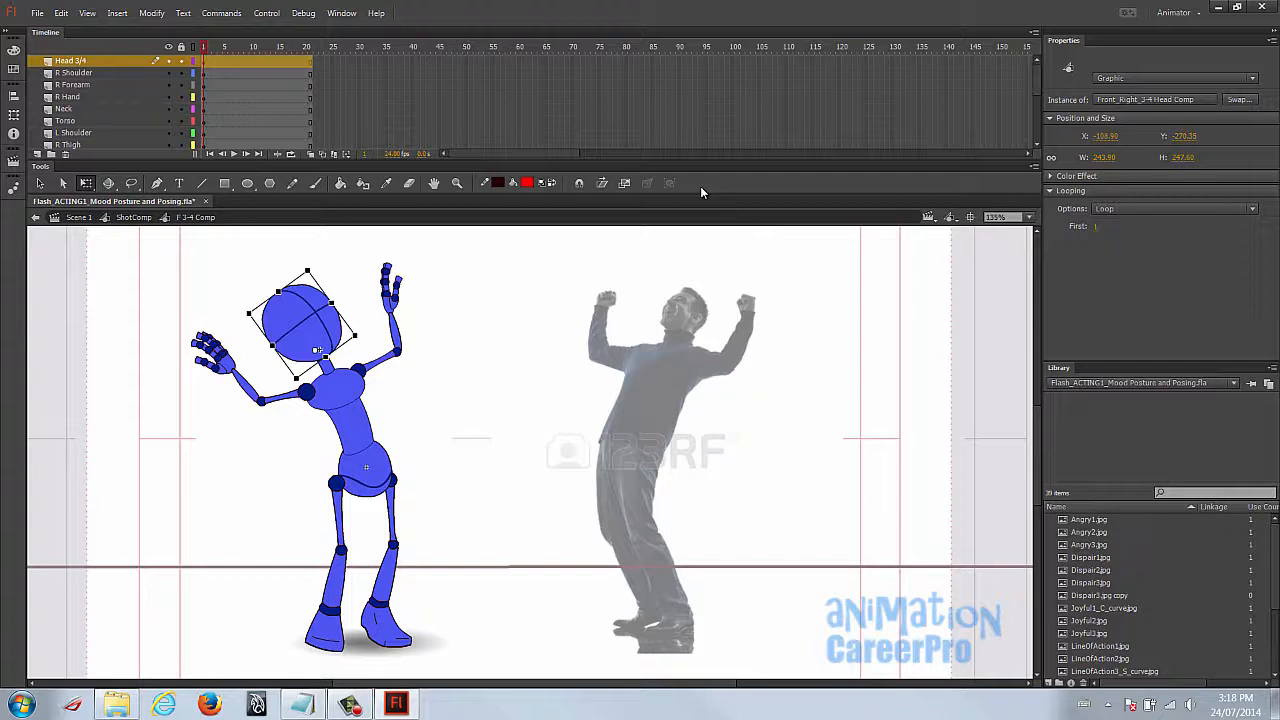
left_click(333, 281)
left_click(312, 312)
left_click_drag(357, 334, 362, 329)
left_click(230, 366)
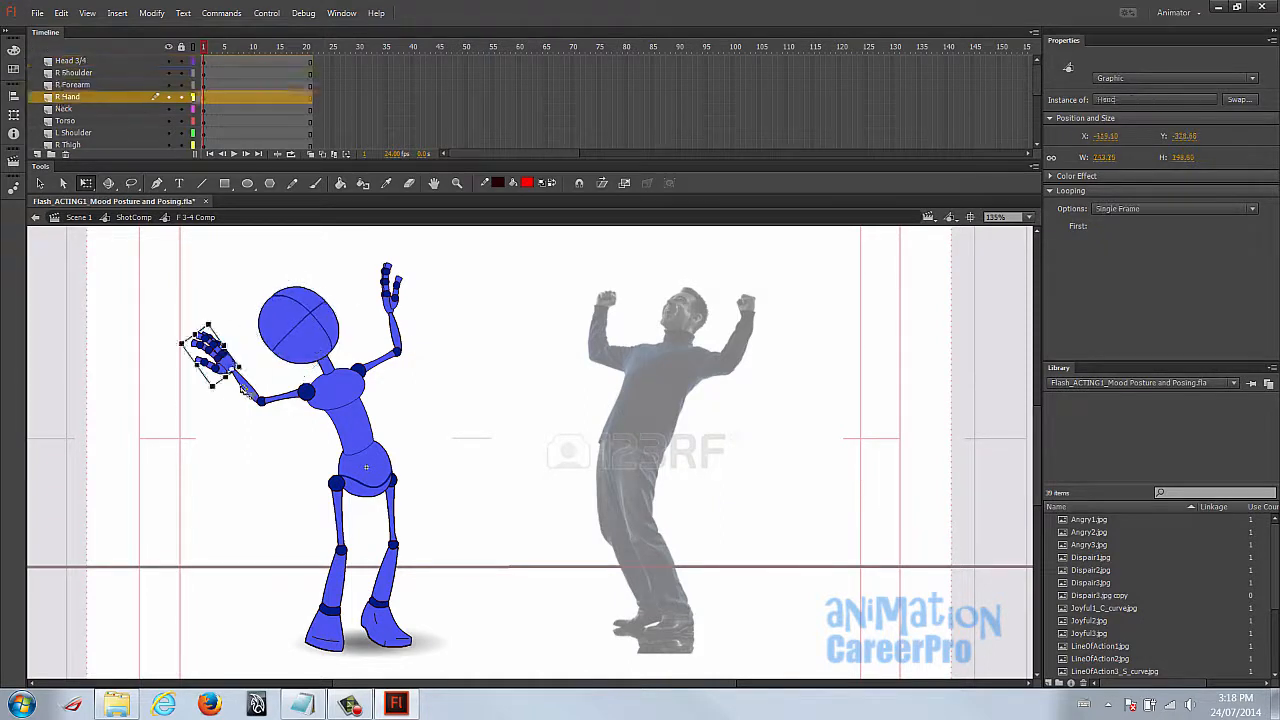
left_click(245, 385, "shift")
left_click(284, 397, "shift")
left_click_drag(250, 367, 306, 392)
left_click(242, 370)
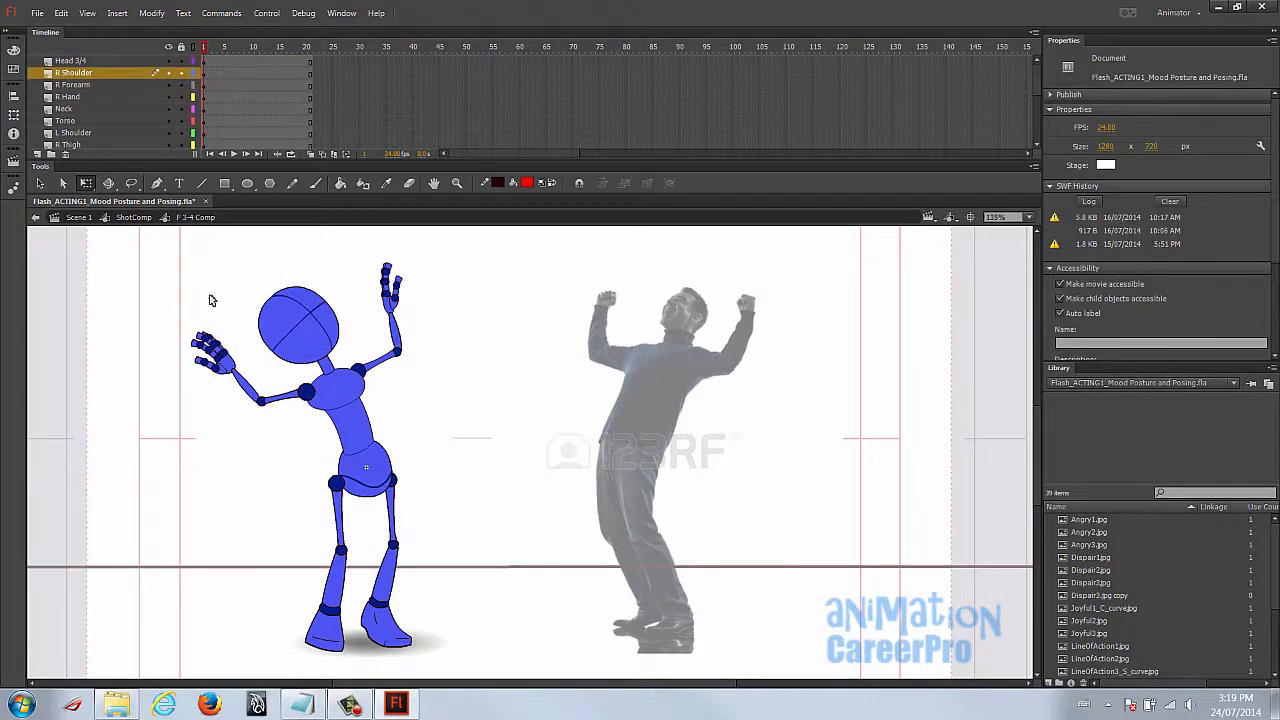
Select everything above the pelvis and rotate it a little farther back to deepen the C curve.
left_click_drag(221, 320, 392, 408)
left_click_drag(417, 266, 408, 255)
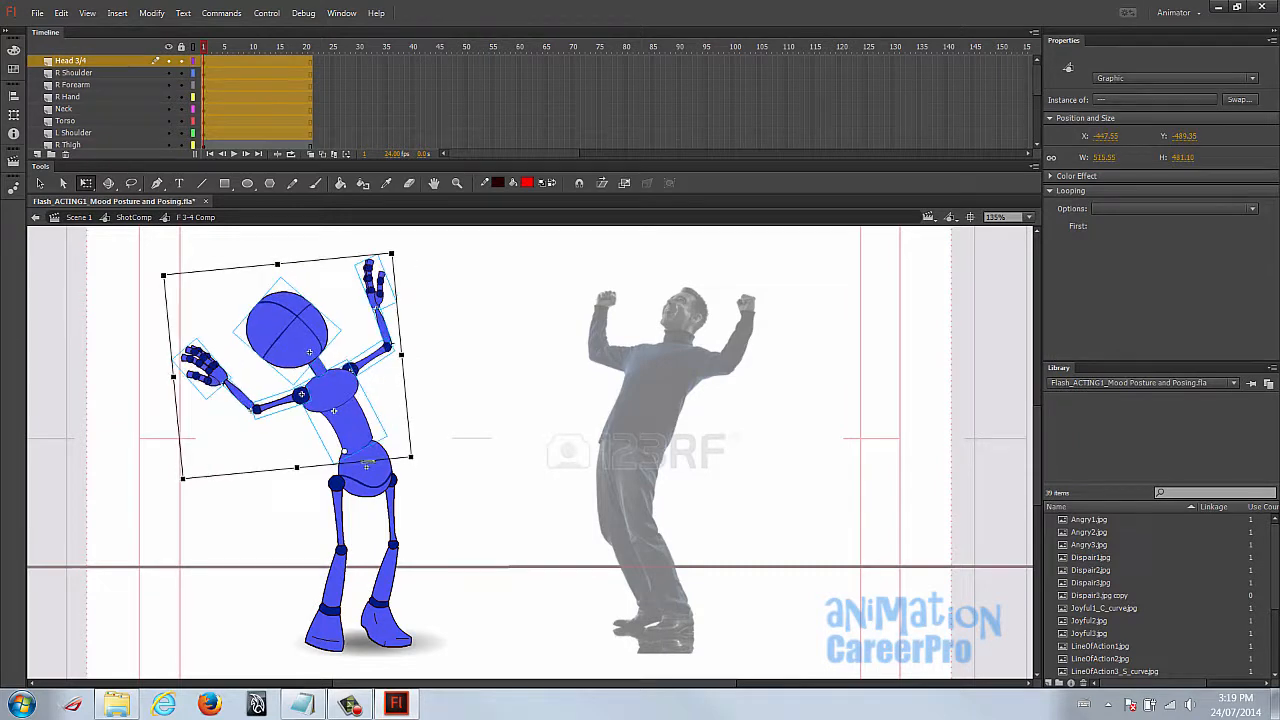
left_click(362, 428)
left_click(343, 518)
left_click_drag(342, 517, 337, 484)
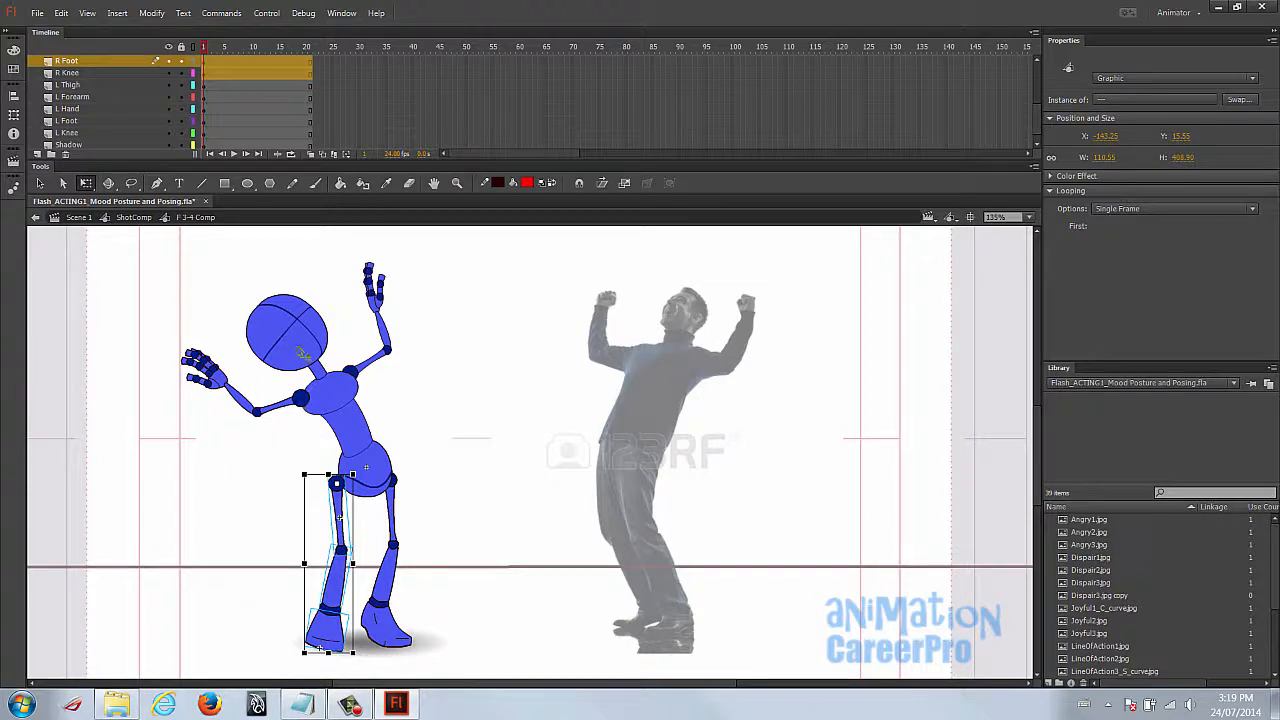
left_click(455, 486)
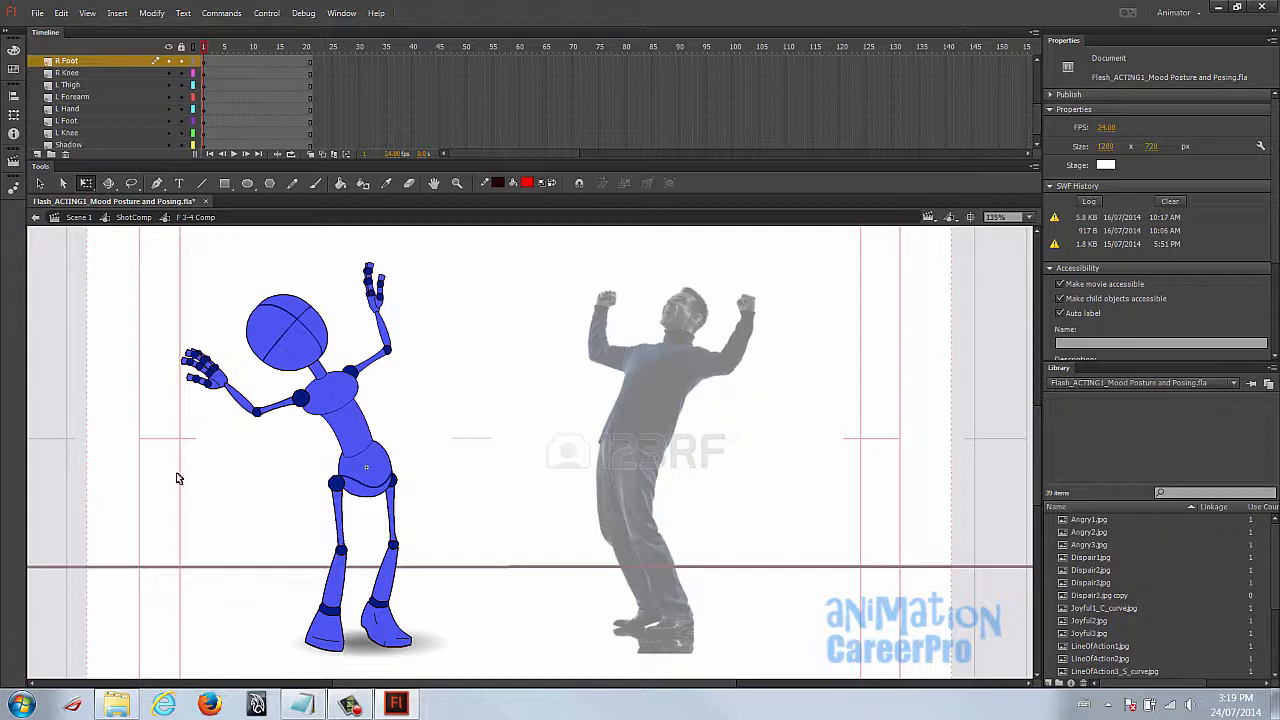
Select the right foot, lower leg and thigh, and rotate the whole leg outward from the hip.
left_click(326, 630)
left_click(346, 585, "shift")
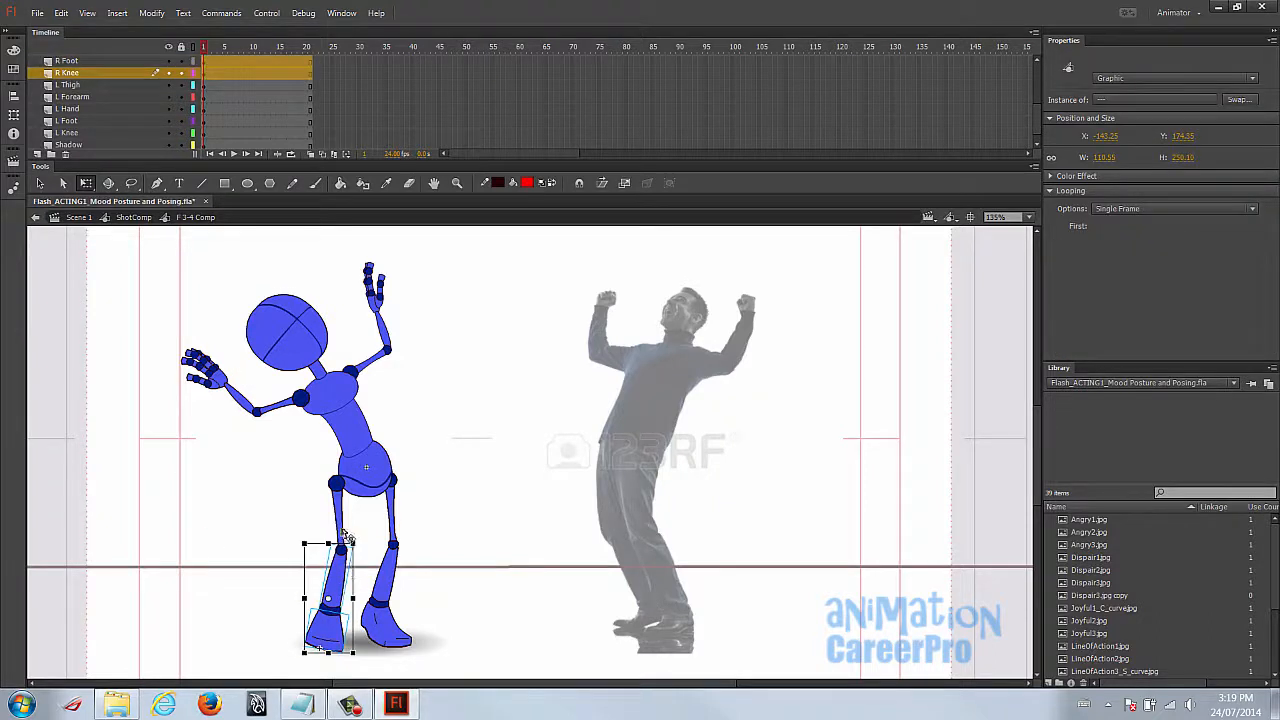
left_click(345, 533, "shift")
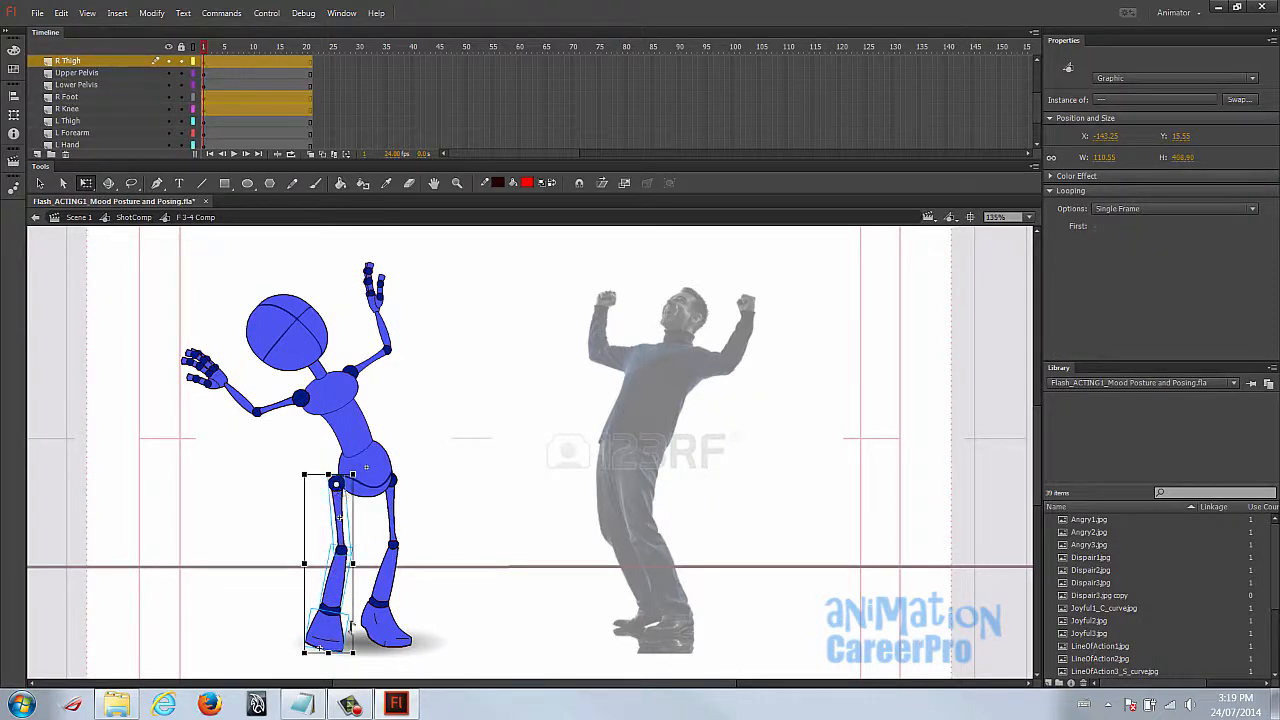
left_click_drag(365, 658, 340, 677)
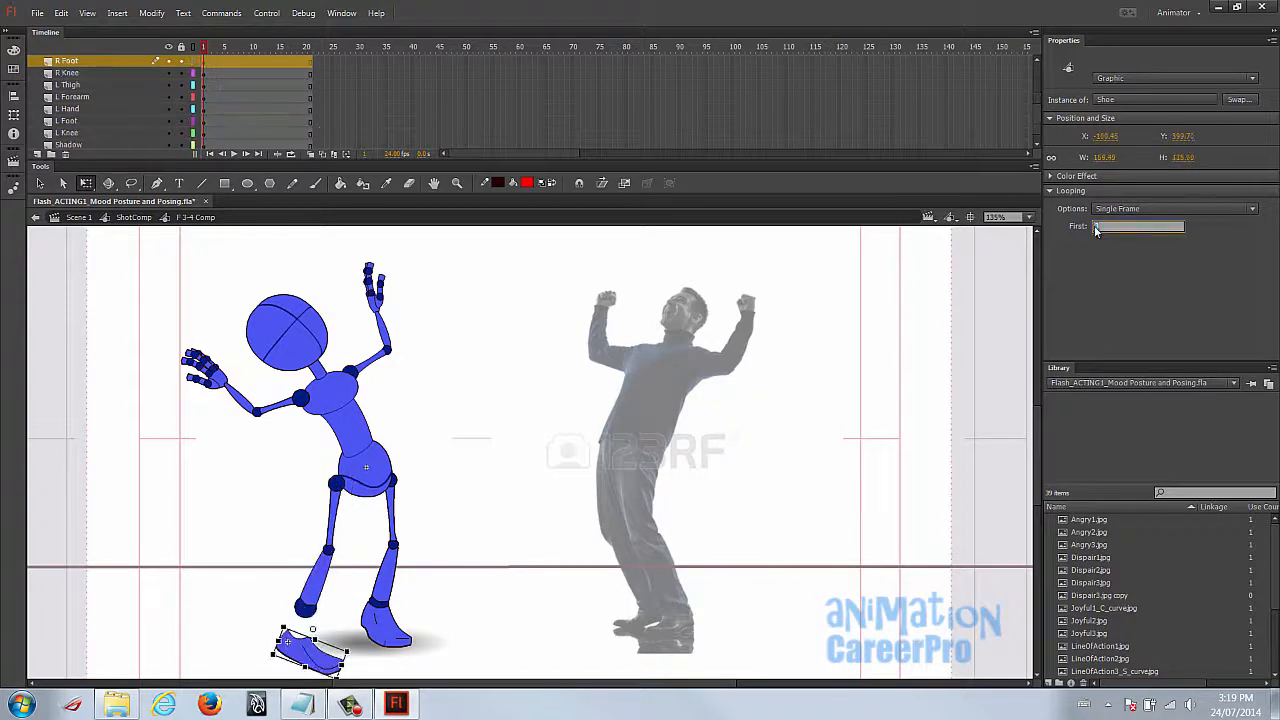
Move the right foot back onto the ankle and set its shoe symbol to frame 2.
left_click_drag(315, 661, 323, 637)
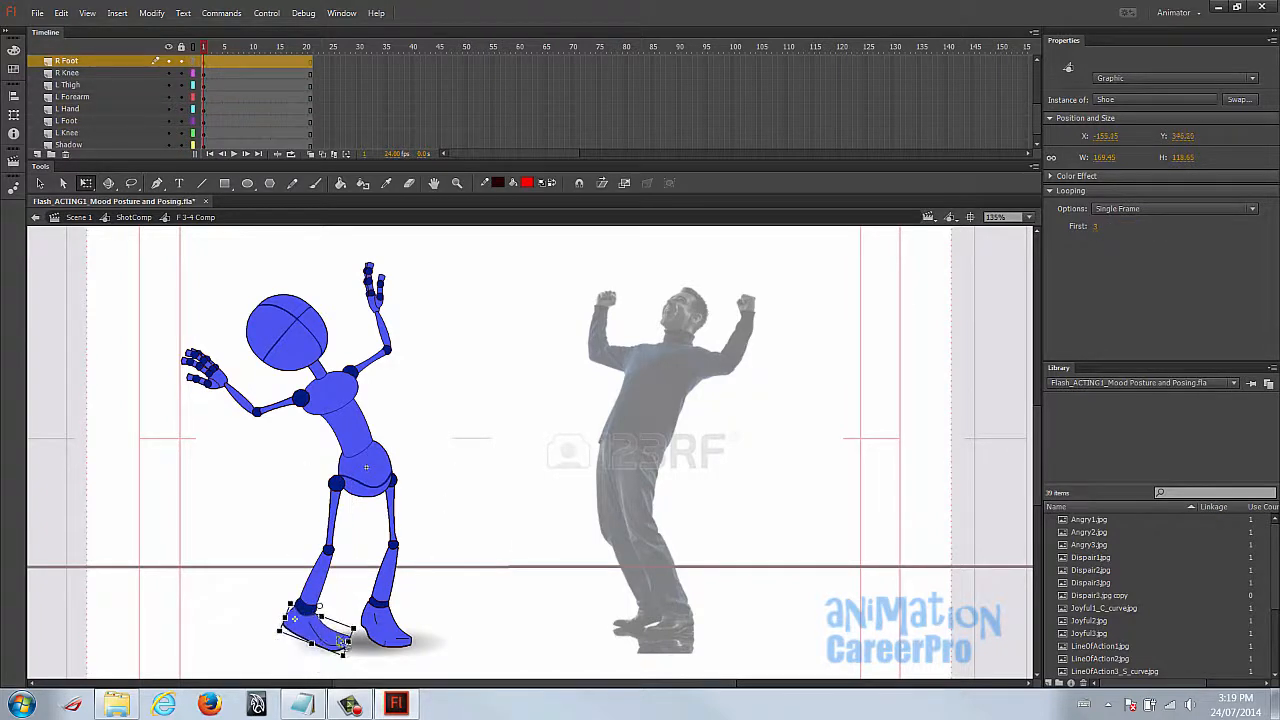
left_click(1101, 227)
type("2")
key("Return")
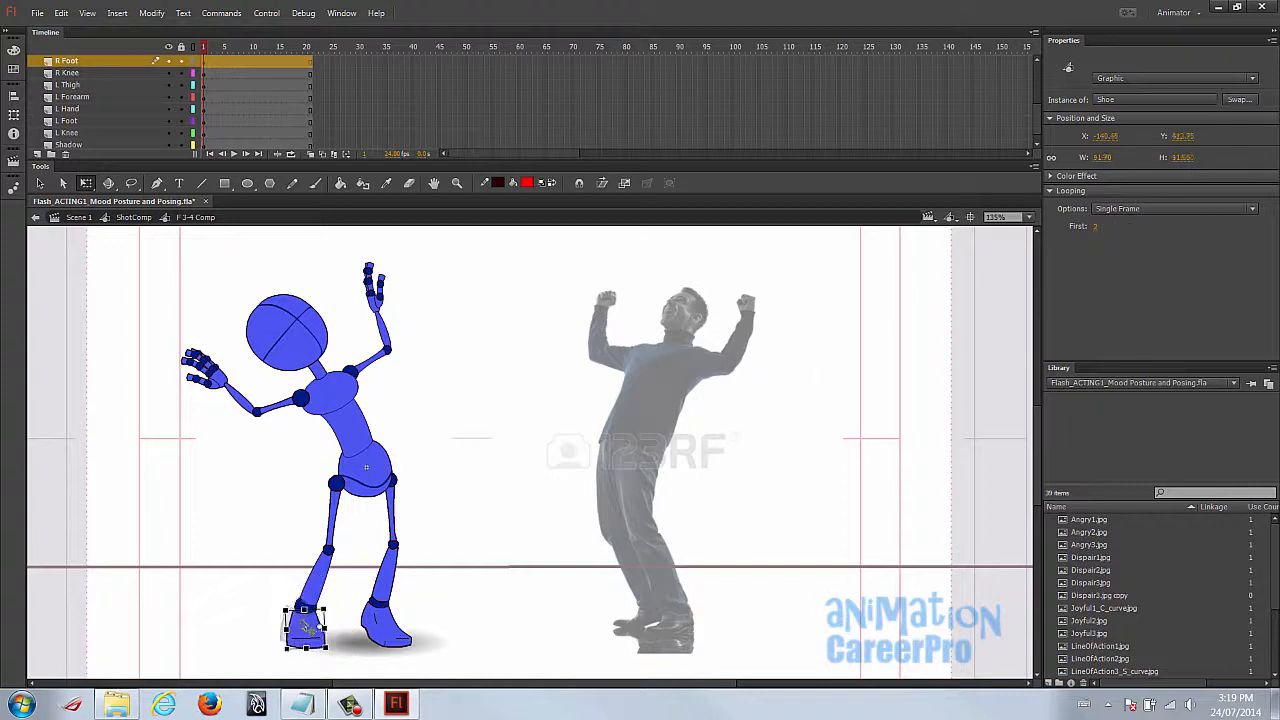
Nudge the character's left lower leg and foot up slightly.
left_click(482, 616)
left_click_drag(365, 529, 433, 645)
key("Up")
key("Up")
left_click(457, 595)
left_click(388, 628)
left_click(459, 620)
Switch the raised left hand's symbol to a closed-fist frame.
left_click(374, 291)
left_click(1097, 228)
type("12")
key("Return")
left_click(619, 317)
Try frame 30 of the hand symbol for the character's right fist.
left_click(208, 371)
left_click(1101, 228)
type("30")
key("Return")
left_click(490, 345)
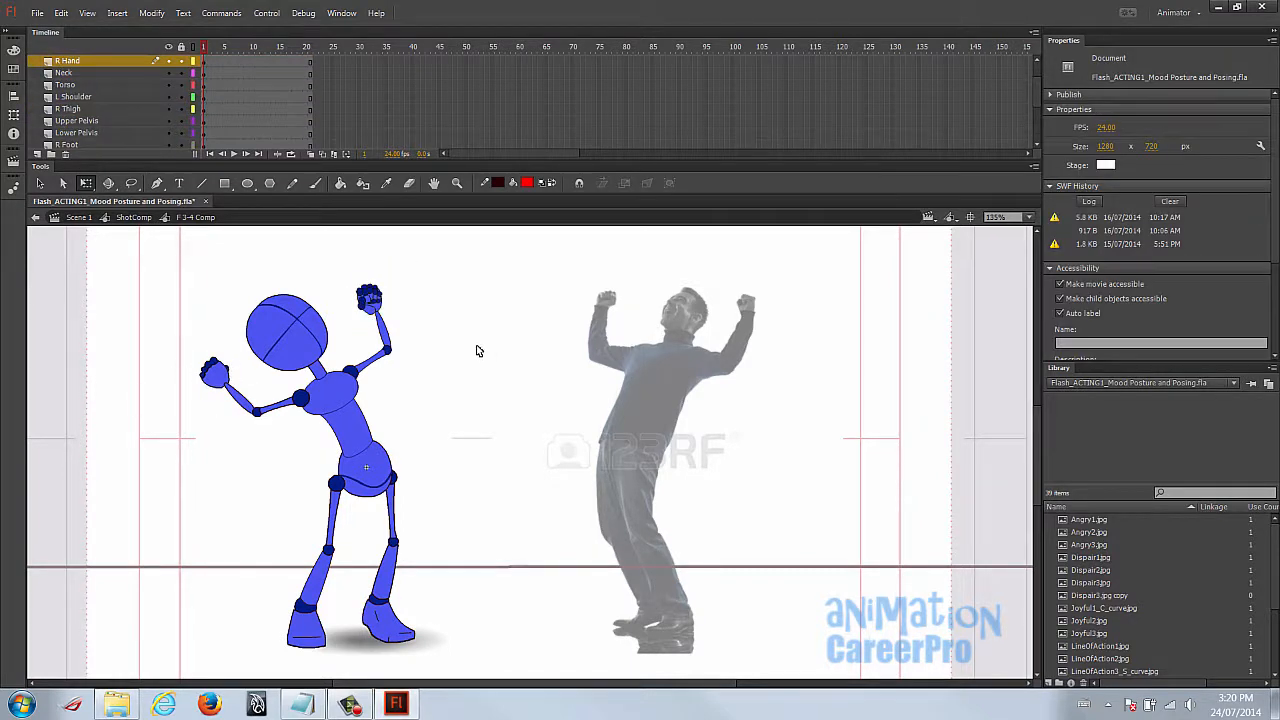
Set the character's right hand symbol to frame 9 for a closed fist.
left_click(220, 370)
left_click(1098, 227)
type("9")
key("Return")
left_click(592, 307)
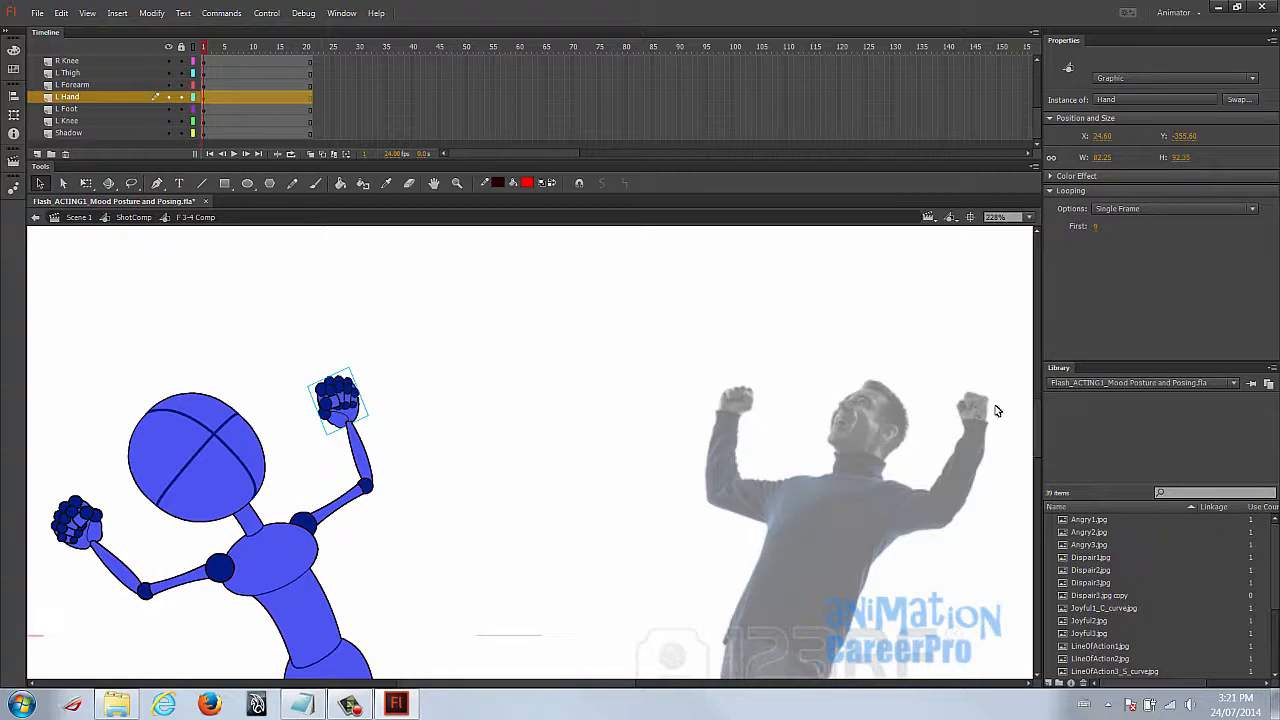
left_click_drag(314, 487, 332, 469)
left_click_drag(420, 474, 474, 392)
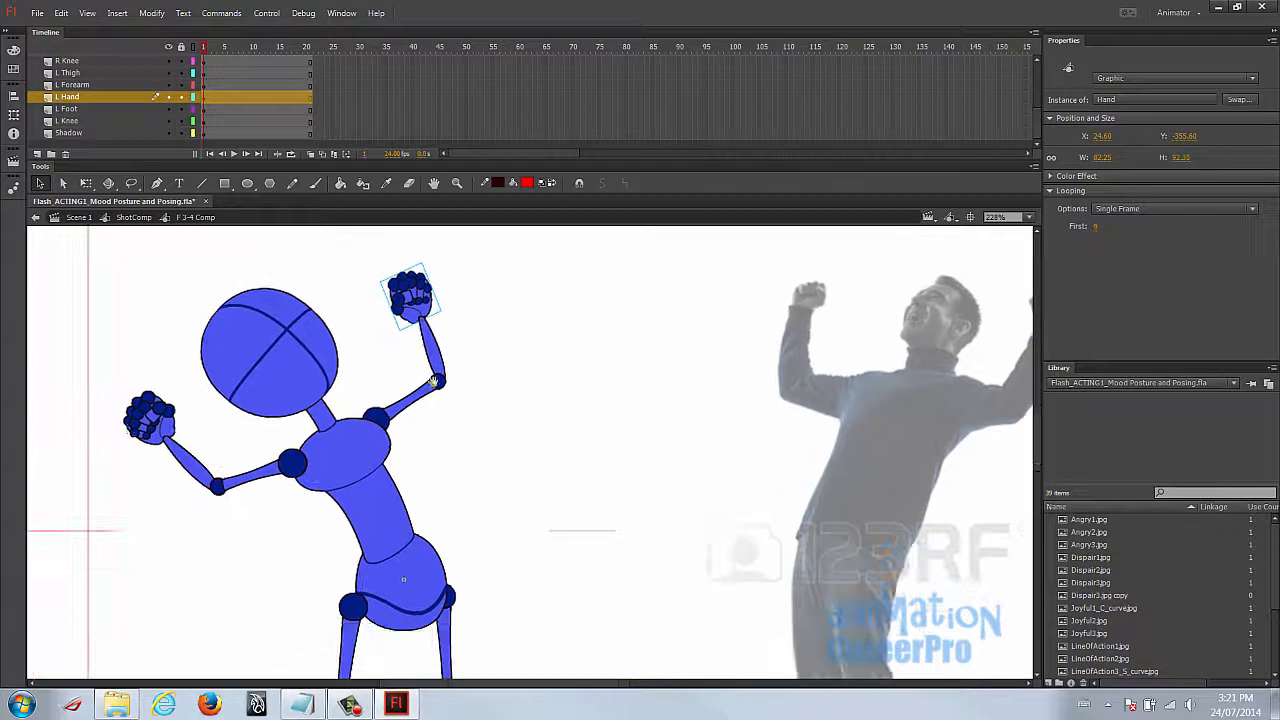
Open the character's Torso symbol to inspect the torso drawing used in the leaned-back pose.
key("z")
left_click(441, 394, "alt")
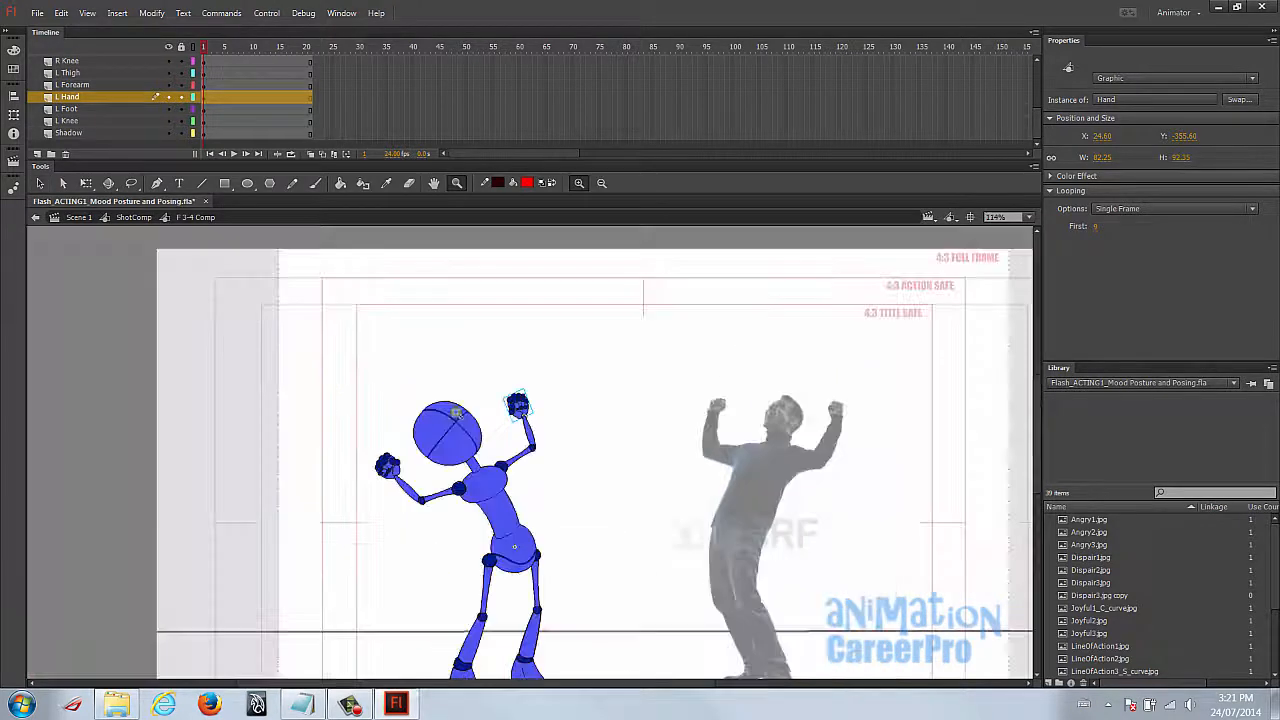
left_click_drag(357, 370, 855, 576)
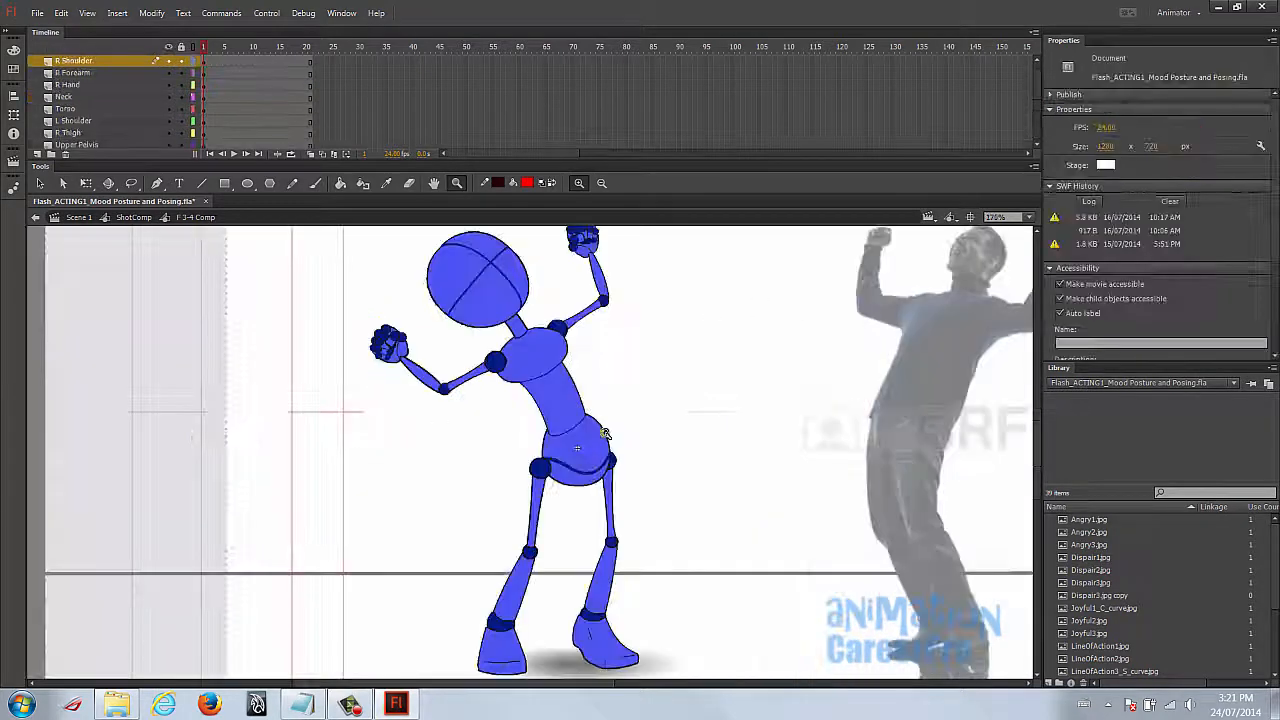
left_click(503, 437)
key("v")
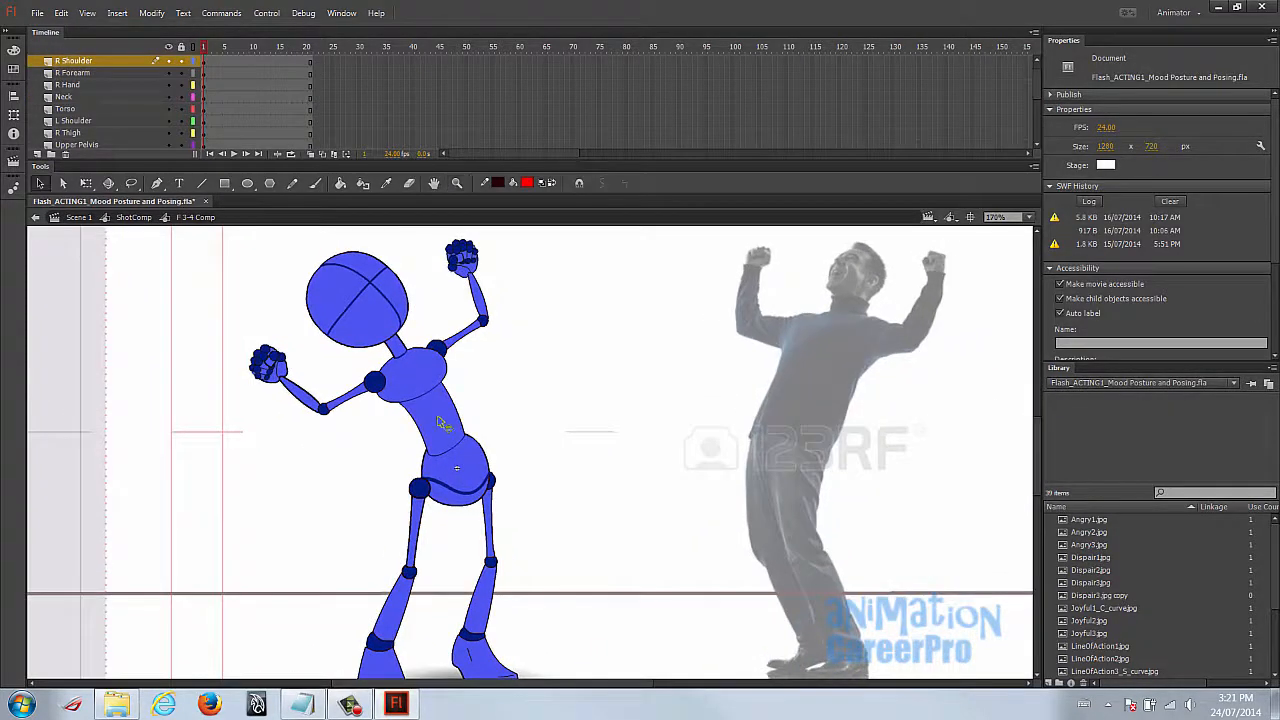
left_click(441, 422)
key("z")
left_click(450, 436)
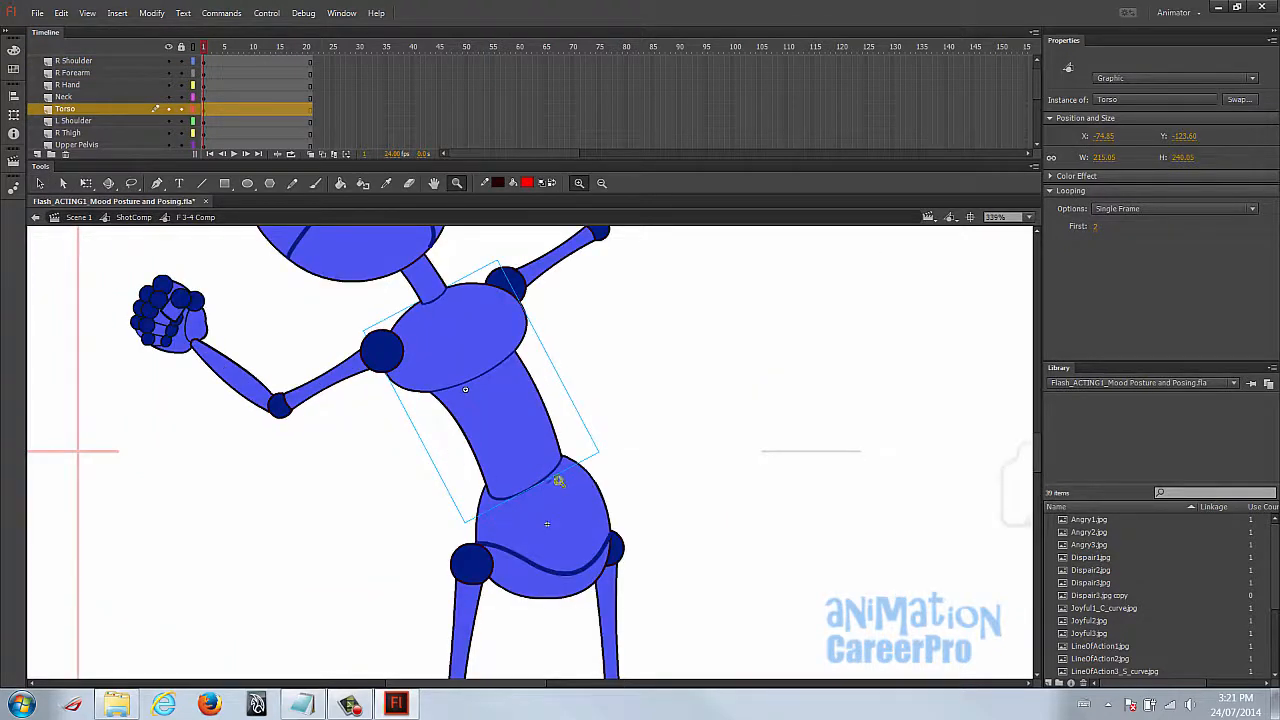
key("v")
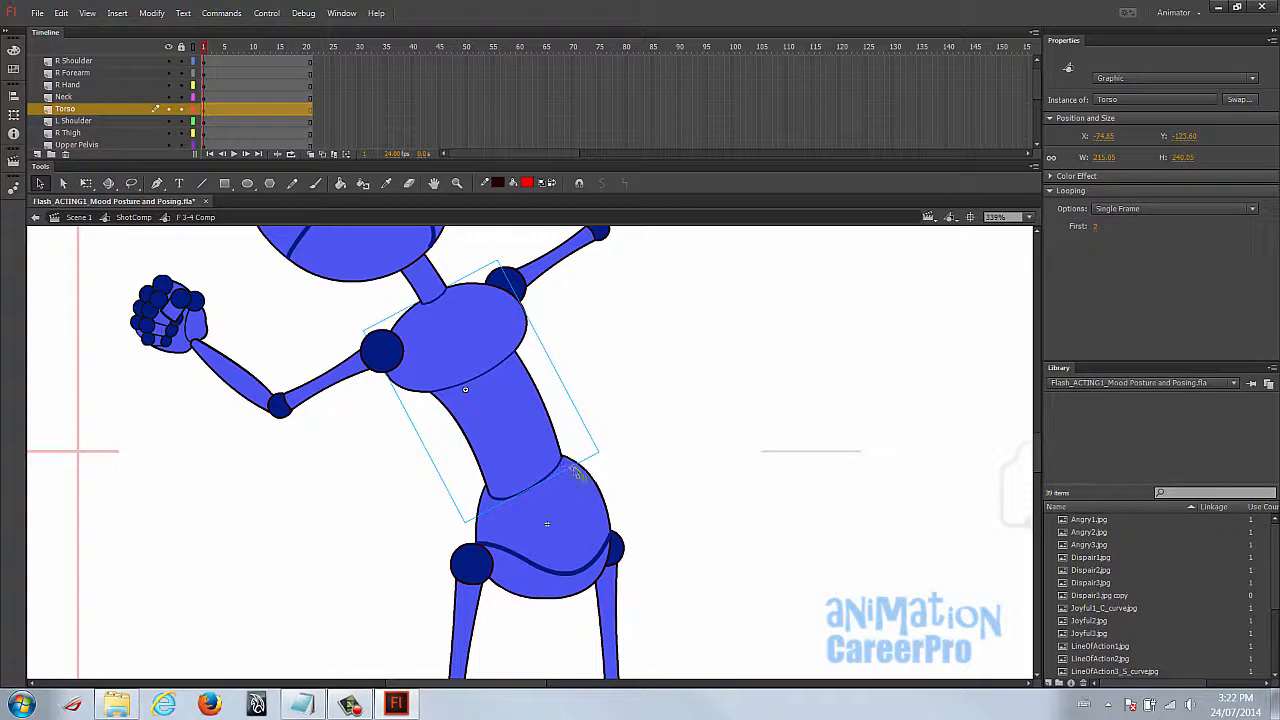
left_click_drag(518, 417, 497, 419)
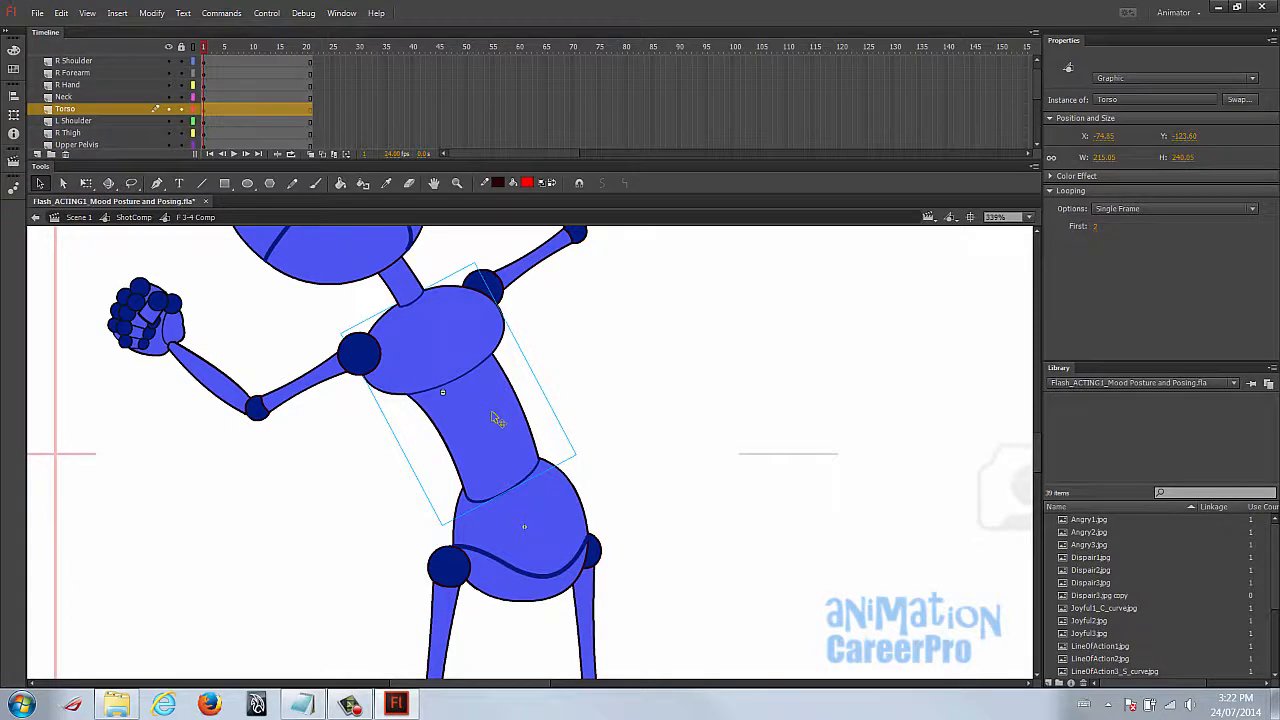
double_click(497, 419)
left_click(490, 420)
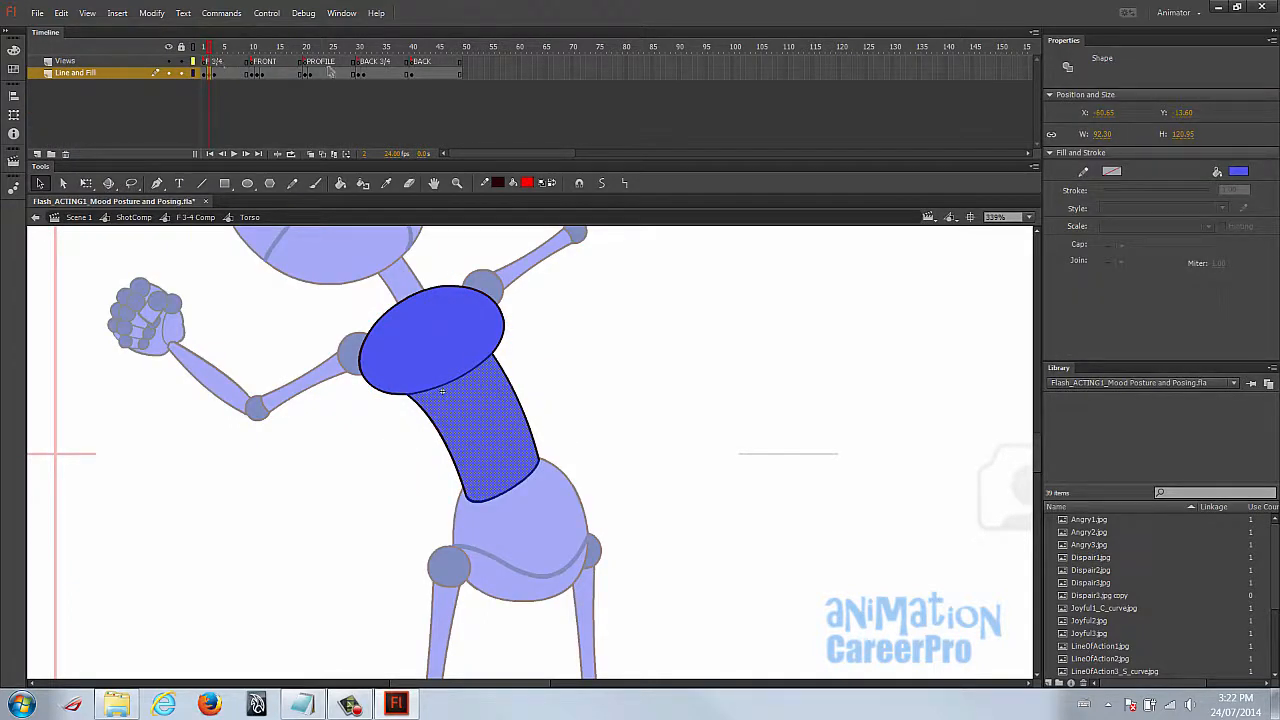
Try inserting a blank keyframe at frame 4 of the torso's Line and Fill layer.
left_click_drag(407, 48, 218, 77)
left_click(218, 77)
left_click(220, 76)
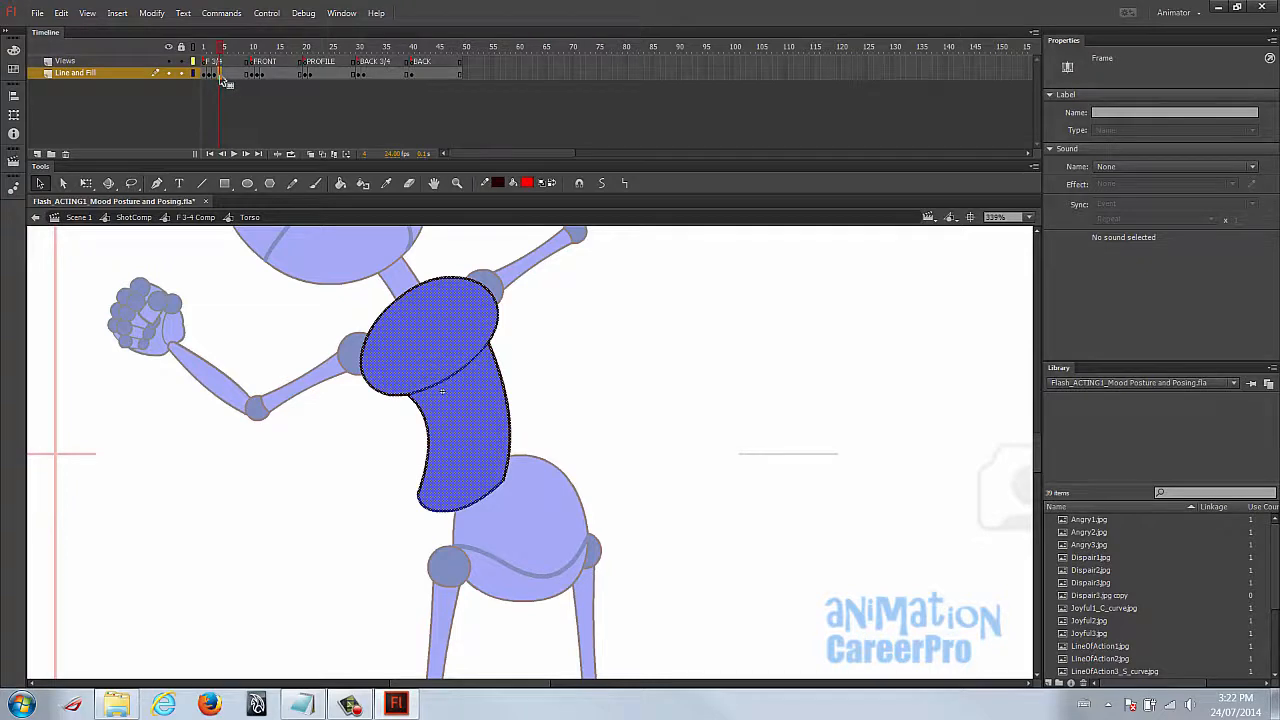
right_click(222, 76)
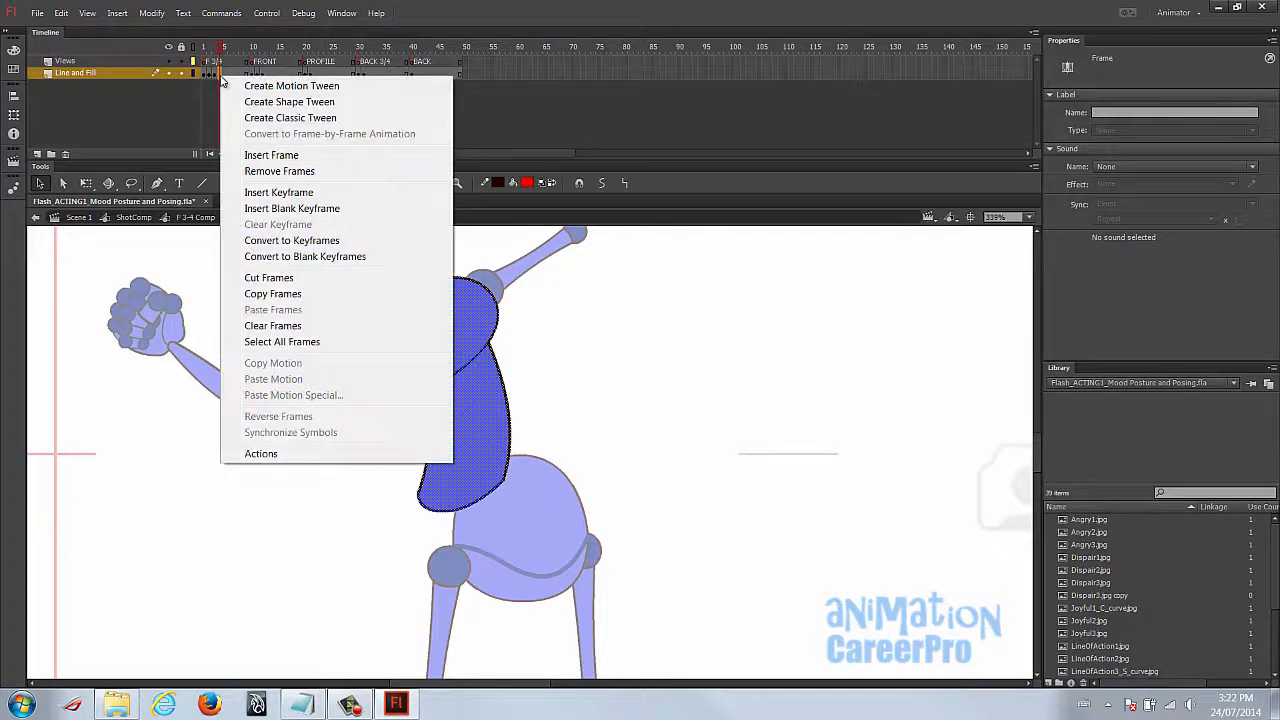
left_click(292, 210)
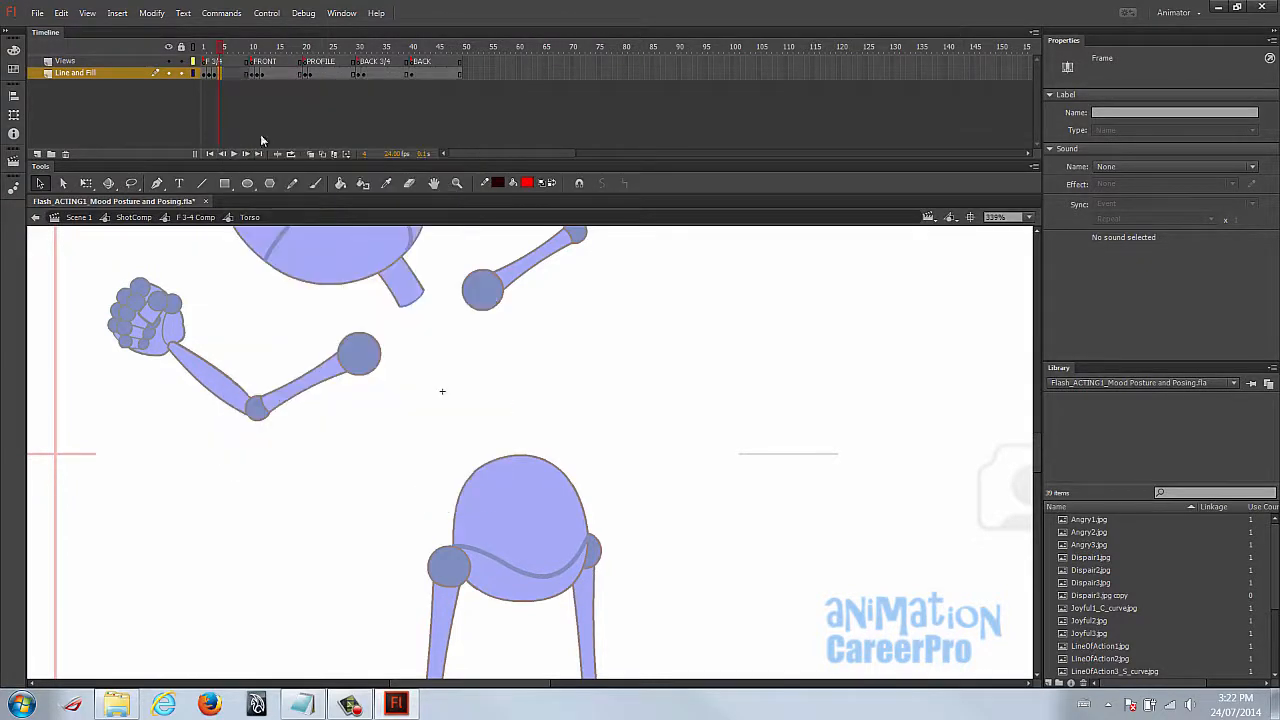
key("ctrl+shift+v")
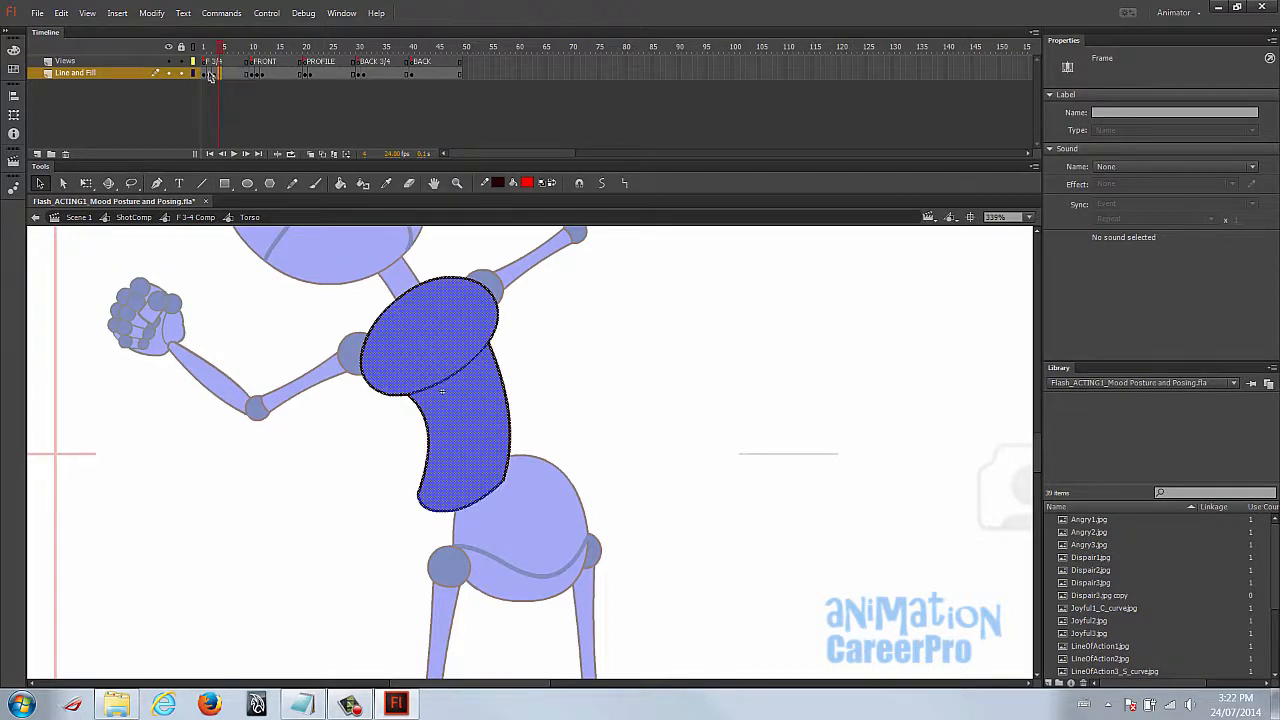
Compare the torso drawings on frames 1, 2 and 4 of the Line and Fill layer.
left_click(209, 74)
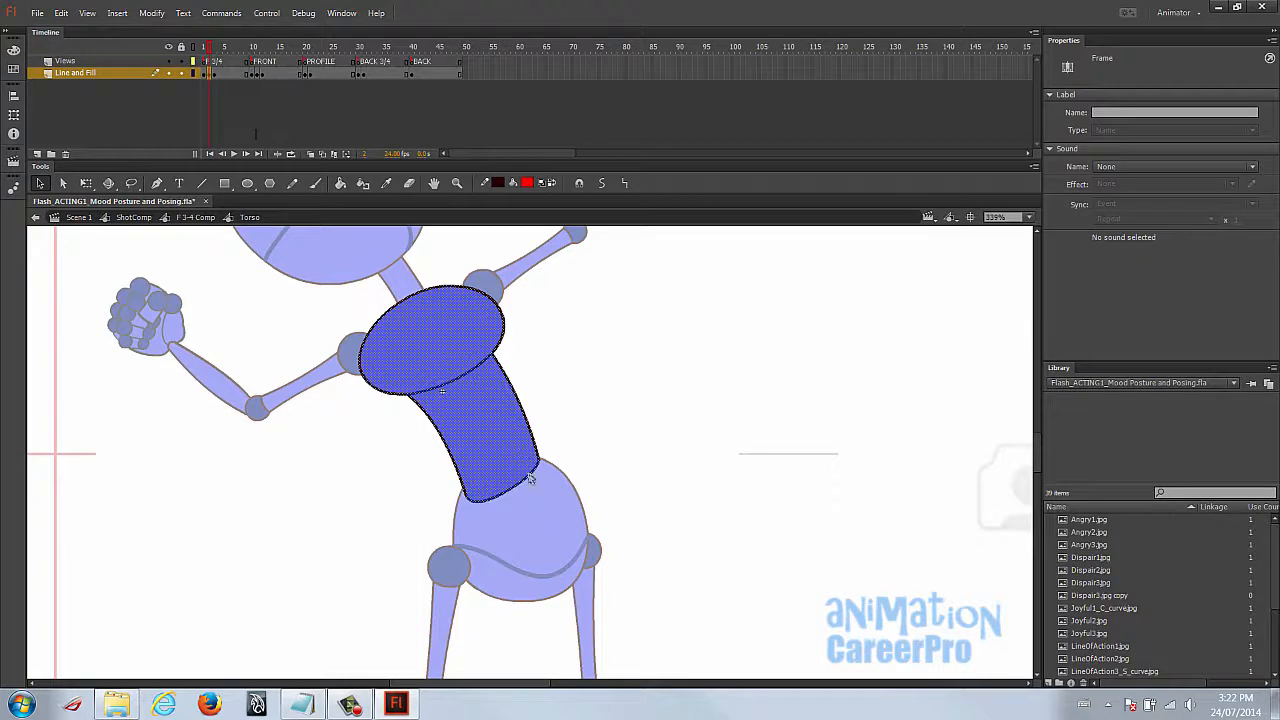
left_click(221, 74)
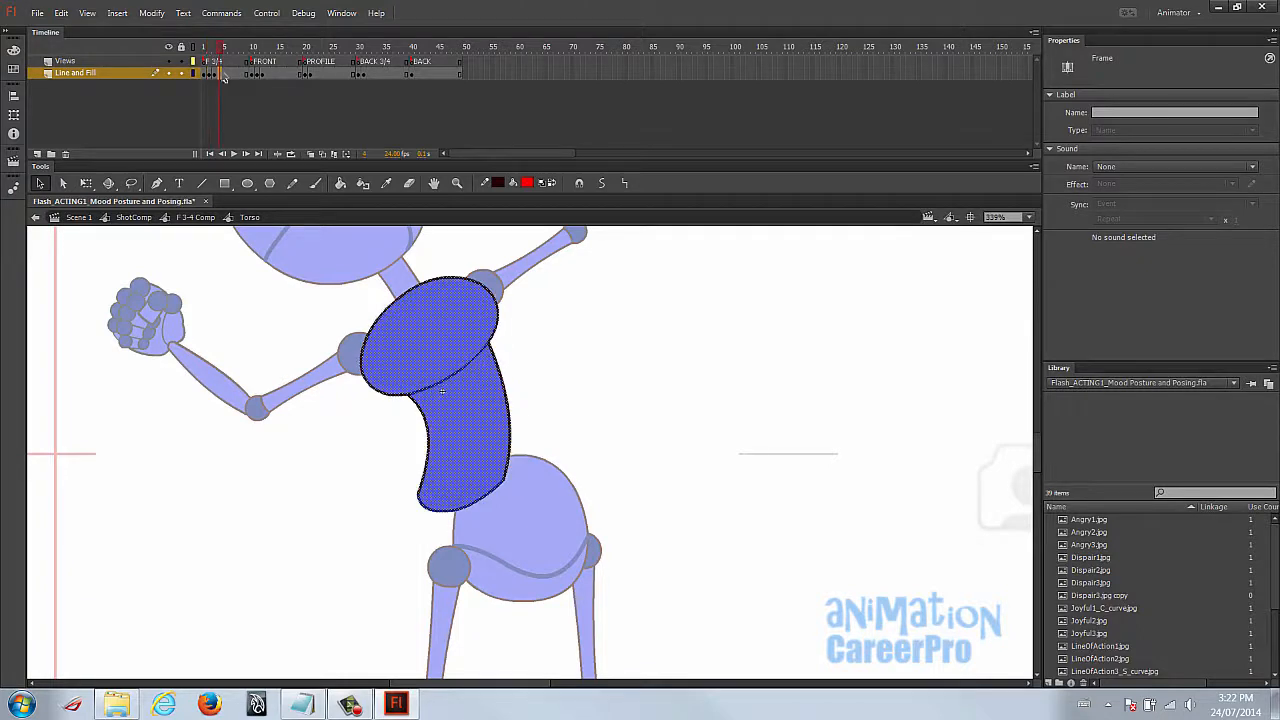
left_click(205, 75)
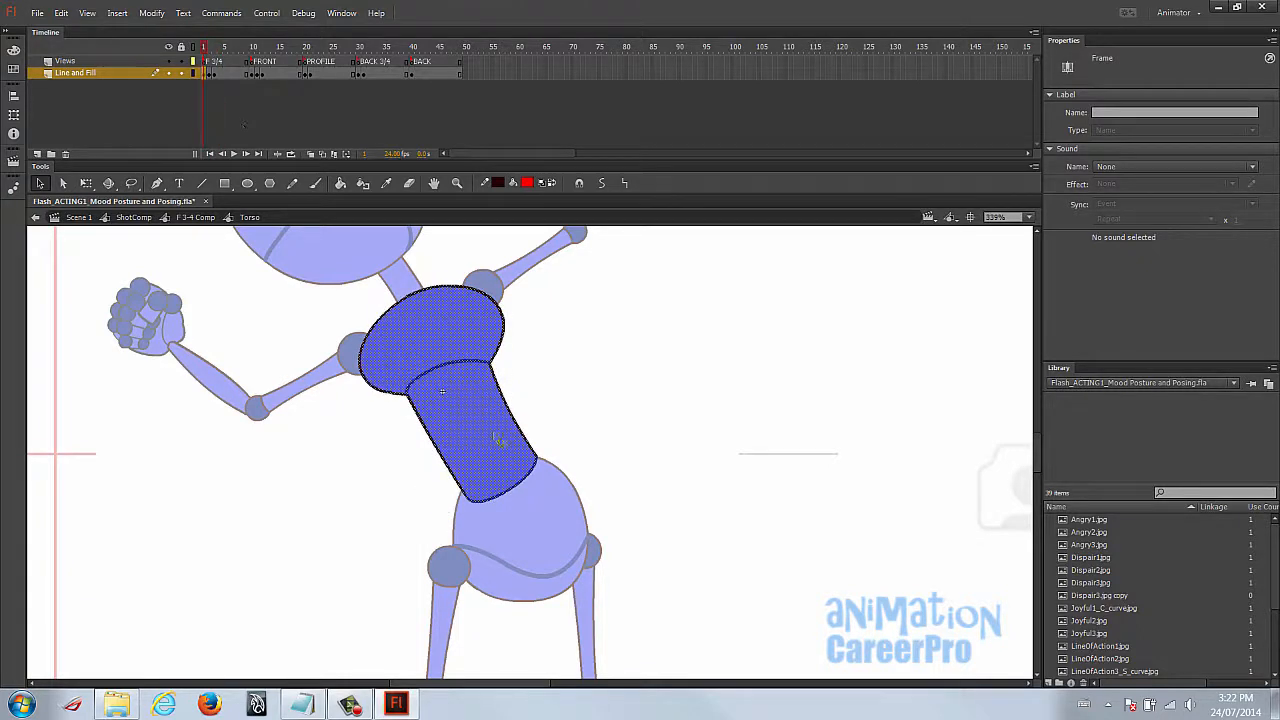
left_click(211, 80)
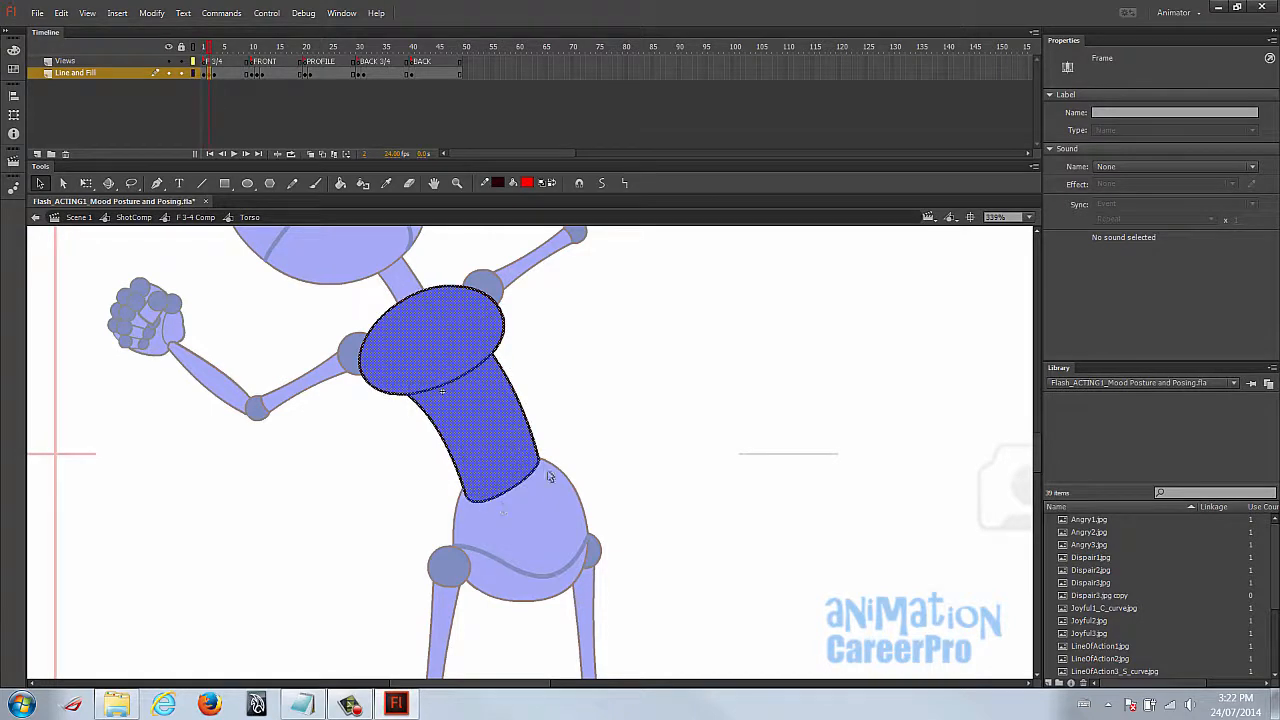
Add a frame 2 keyframe on all of the character's layers and swap the visible reference from Joyful1 to Joyful2.
left_click(590, 450)
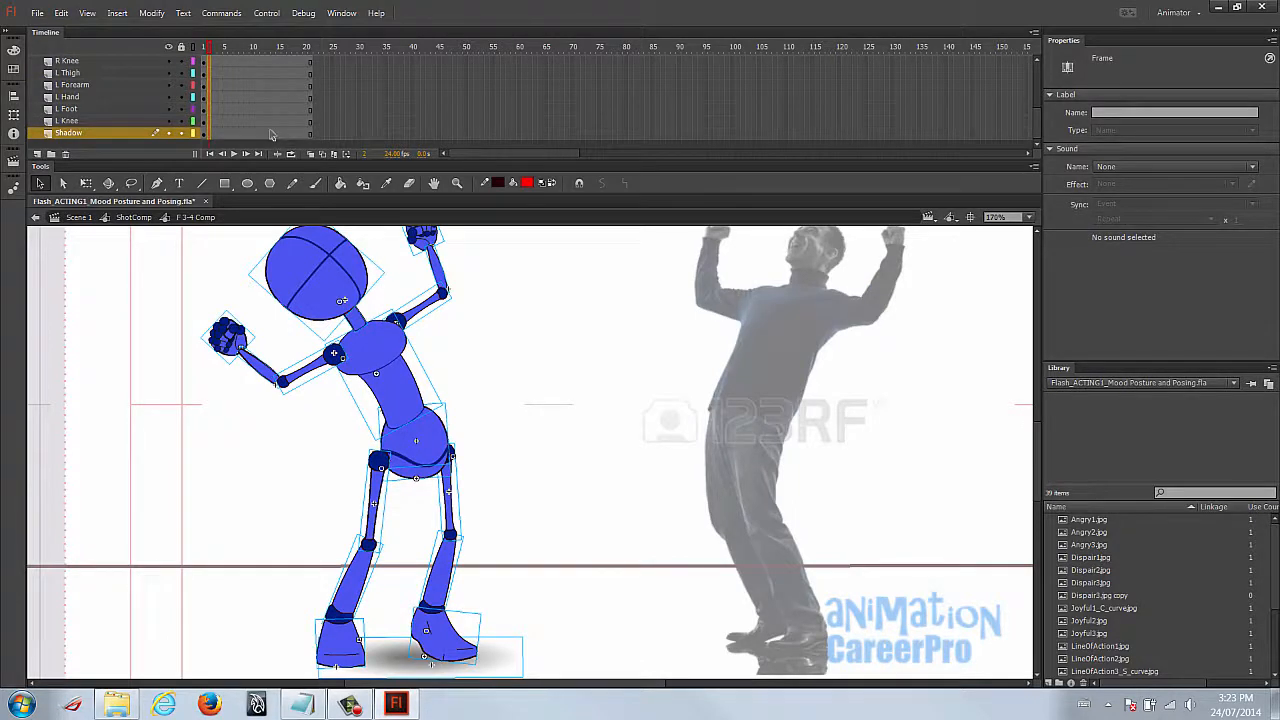
double_click(254, 429)
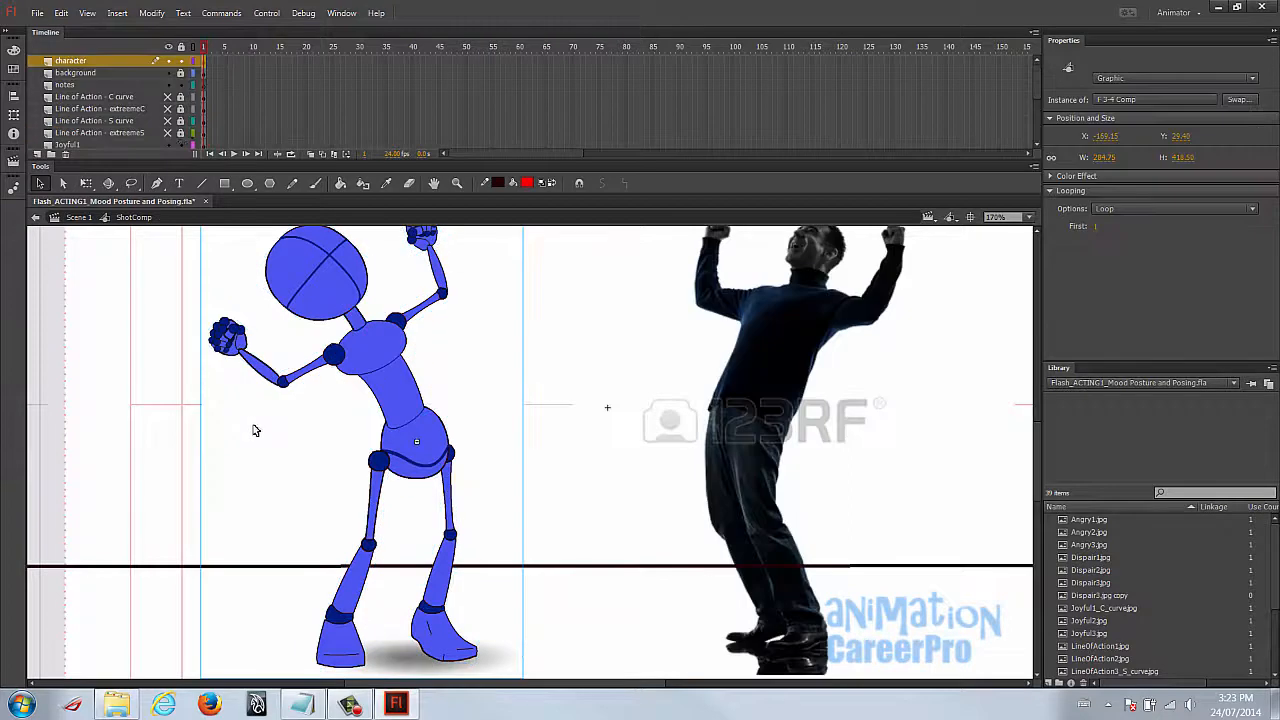
scroll(168, 108, "down", 2)
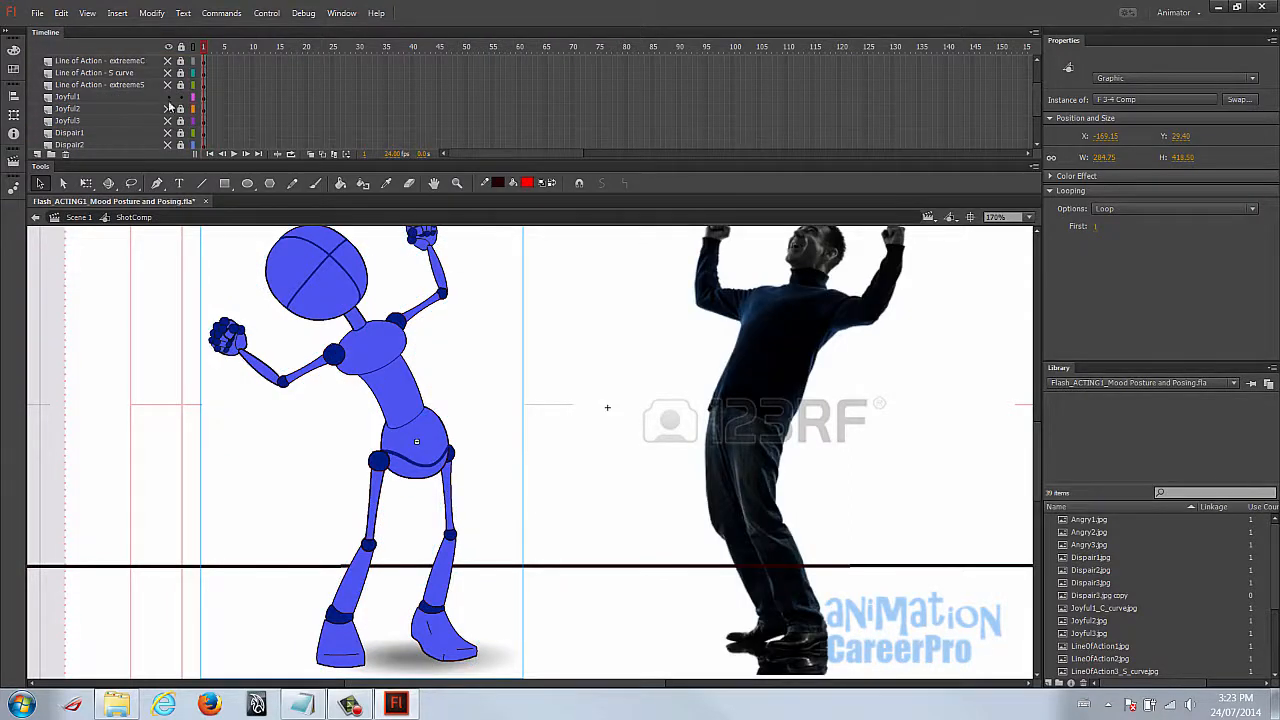
left_click(170, 104)
left_click(169, 109)
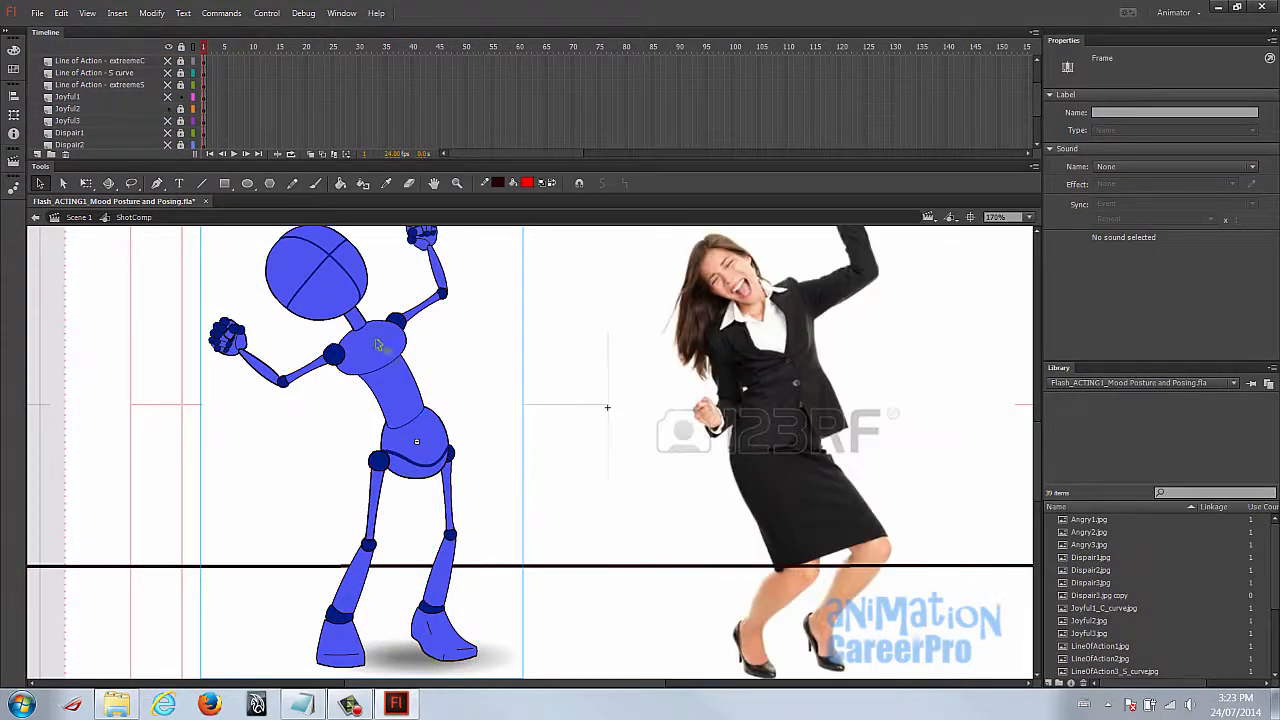
double_click(376, 344)
left_click(209, 47)
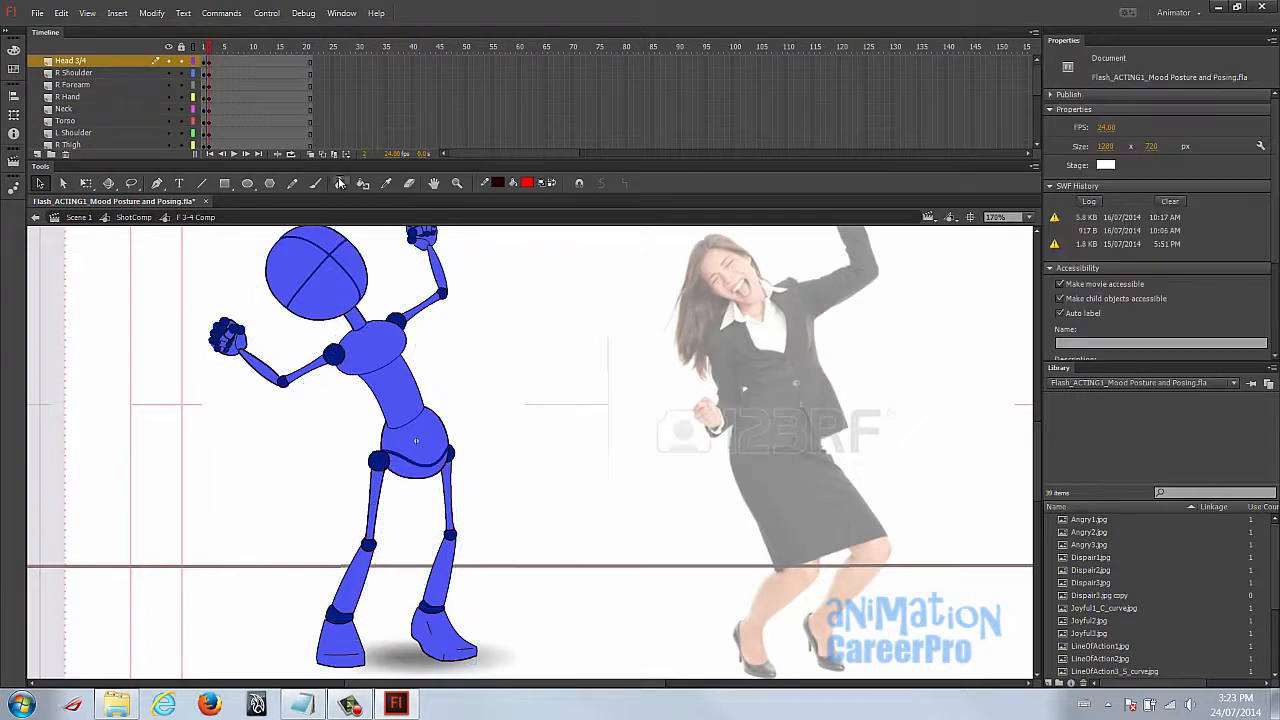
Try a red S-shaped line of action over the Joyful2 woman, from her foot up to her head, with the Brush tool.
key("ctrl+3")
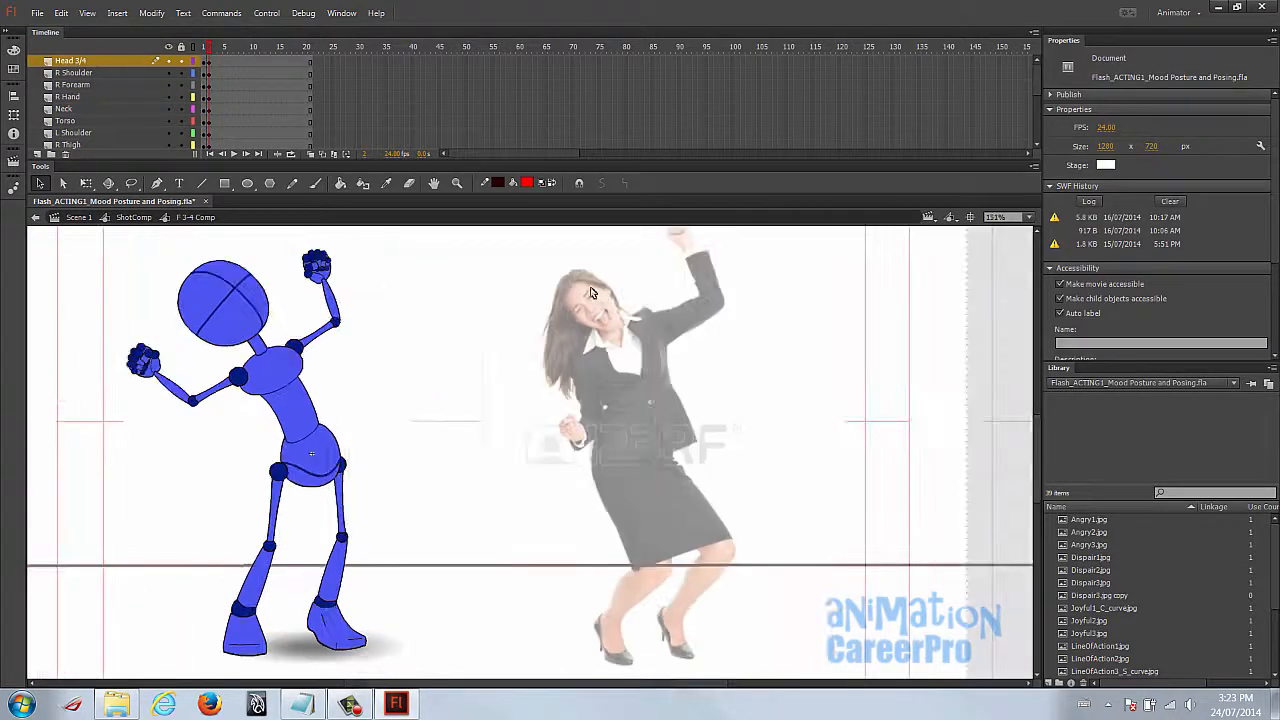
left_click(315, 183)
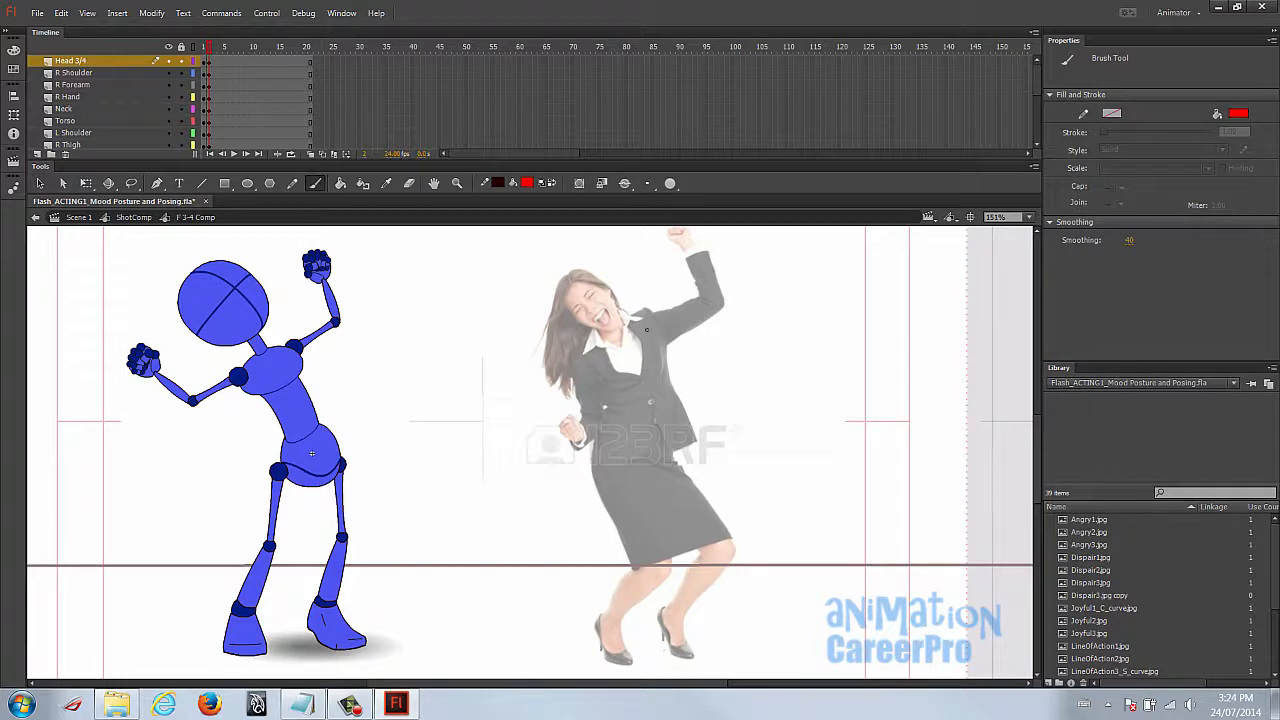
mouse_move(666, 644)
left_mouse_down()
mouse_move(631, 387)
mouse_move(648, 283)
left_mouse_up()
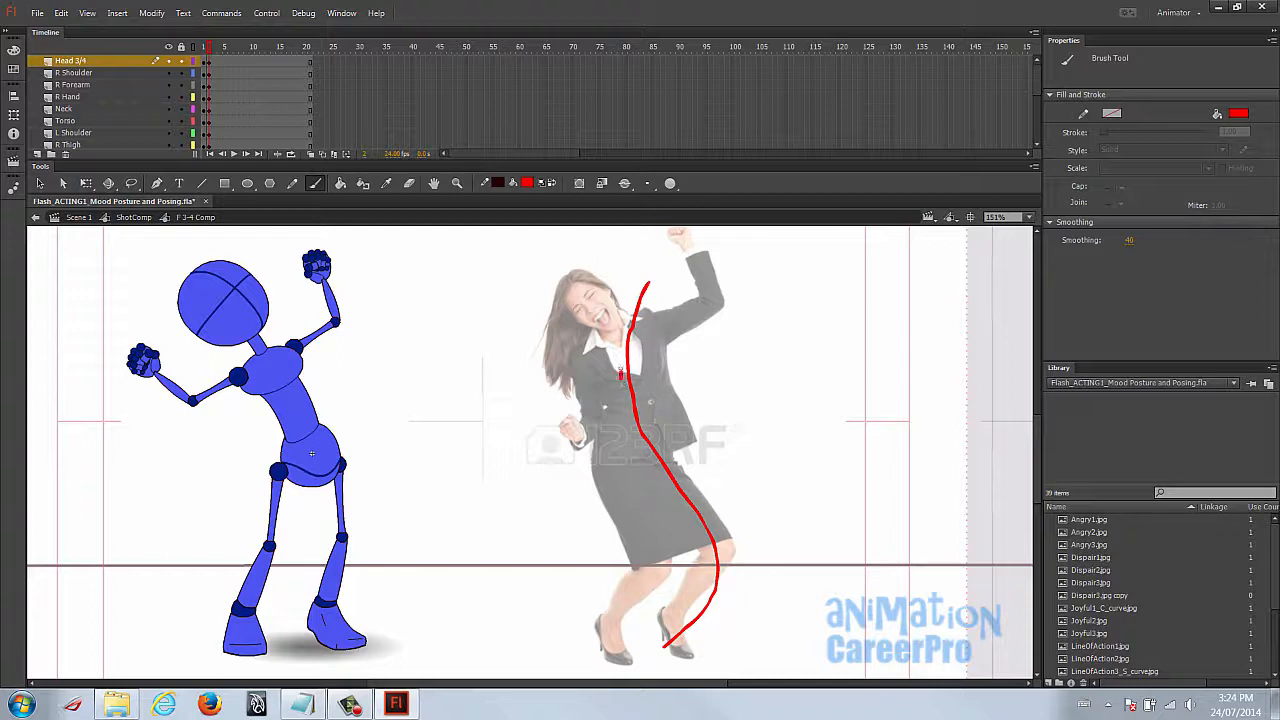
key("ctrl+z")
Shift the character's upper and lower pelvis together to the left.
key("v")
left_click(311, 454)
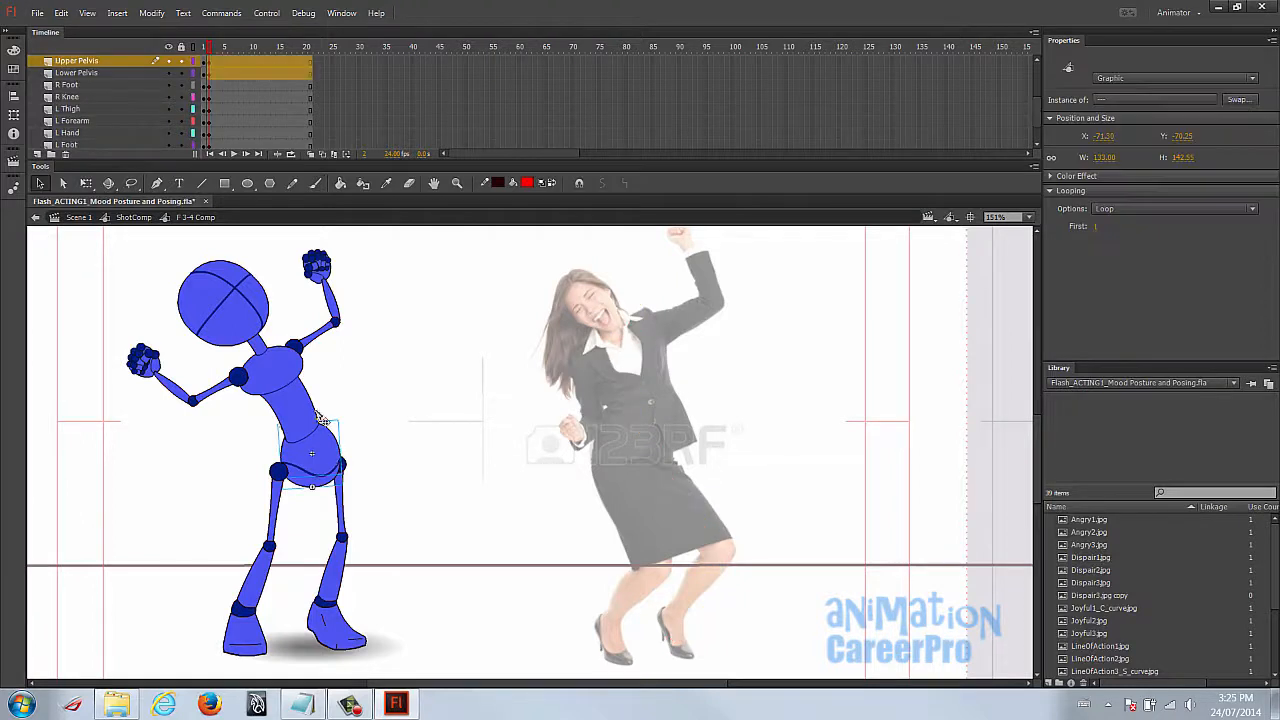
left_click_drag(325, 458, 290, 460)
Rotate the torso, neck and head upright about the waist and seat them on the shifted pelvis.
left_click(290, 385)
key("q")
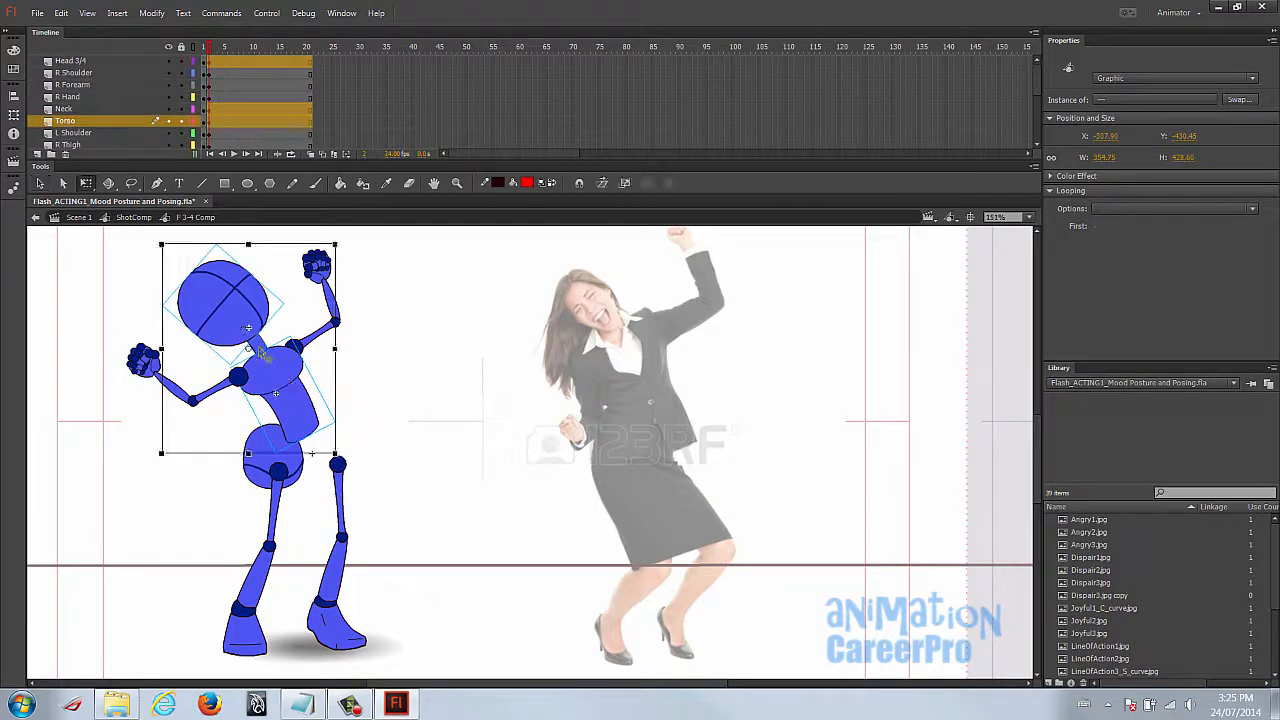
left_click_drag(249, 350, 295, 425)
left_click_drag(357, 256, 418, 304)
left_click_drag(302, 375, 273, 368)
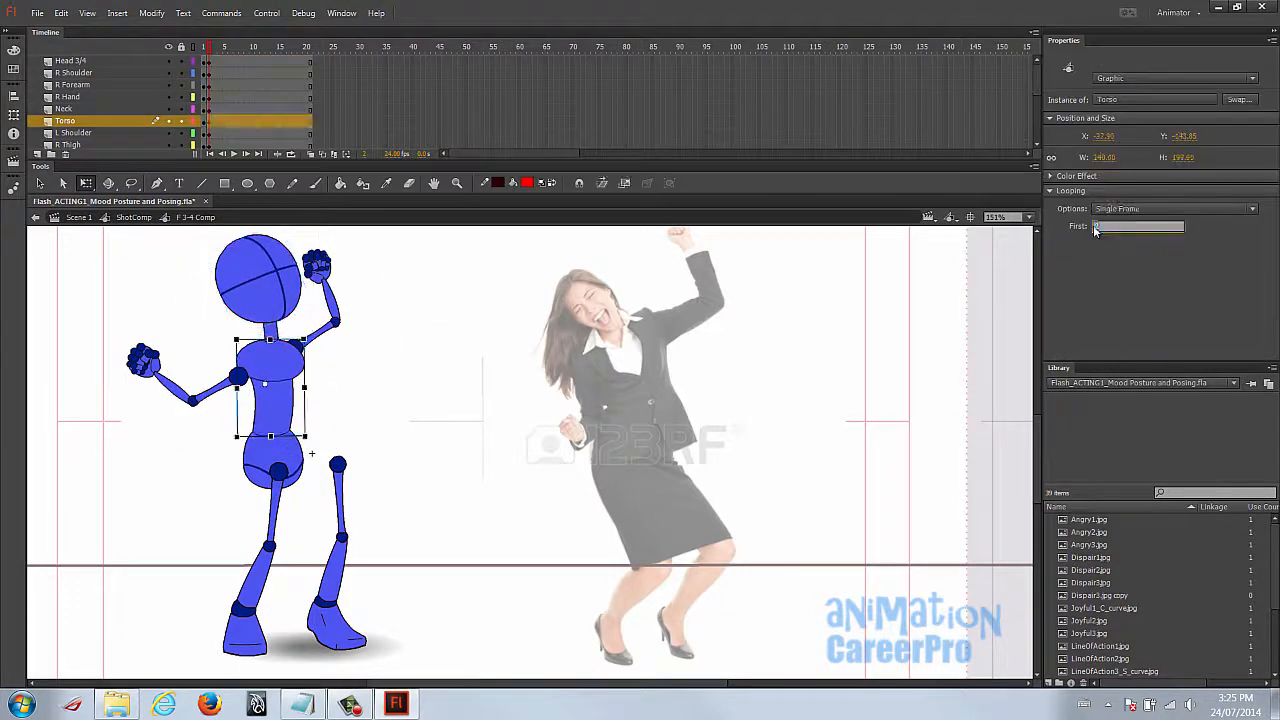
Switch the torso to a more curved drawing and tilt the chest, neck and head back to the left.
left_click_drag(312, 440, 309, 383)
left_click(296, 414)
left_click_drag(285, 334, 252, 343)
left_click_drag(306, 233, 262, 237)
left_click(350, 292)
left_click_drag(236, 308, 240, 311)
left_click(302, 287)
left_click(257, 290)
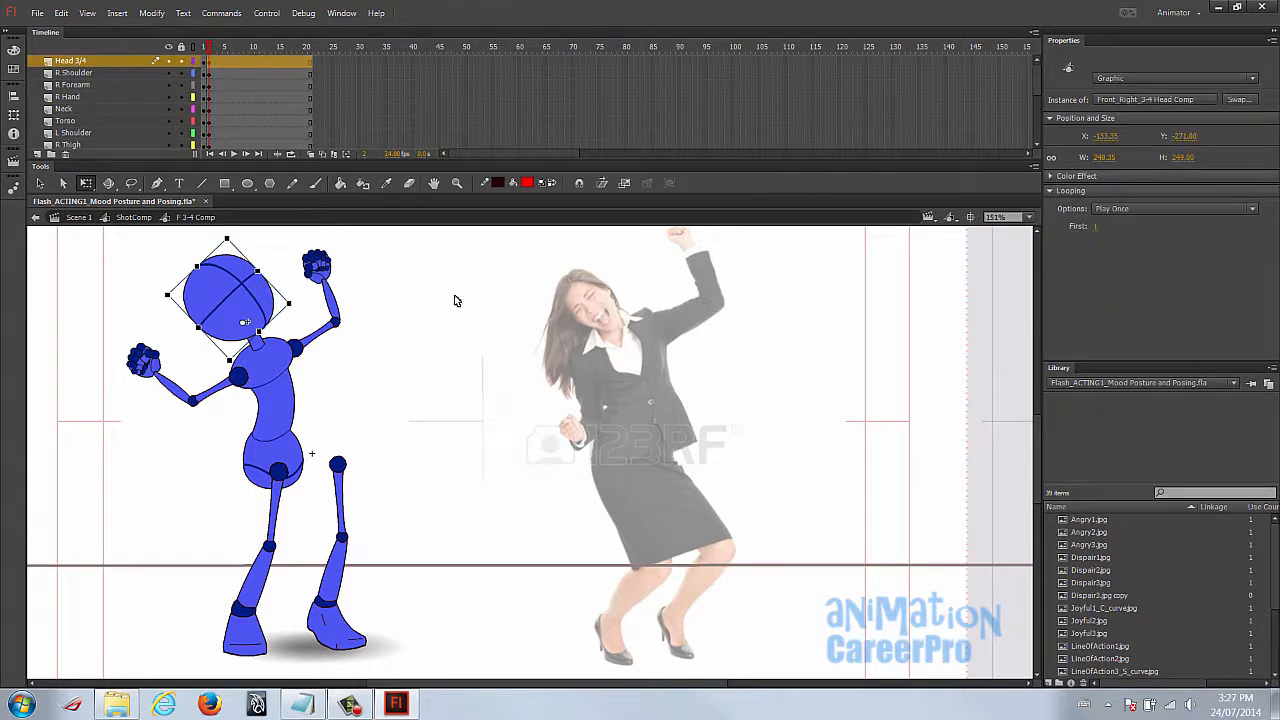
Set the head symbol's first frame to 10 for the front view and move the head slightly left and down.
double_click(242, 289)
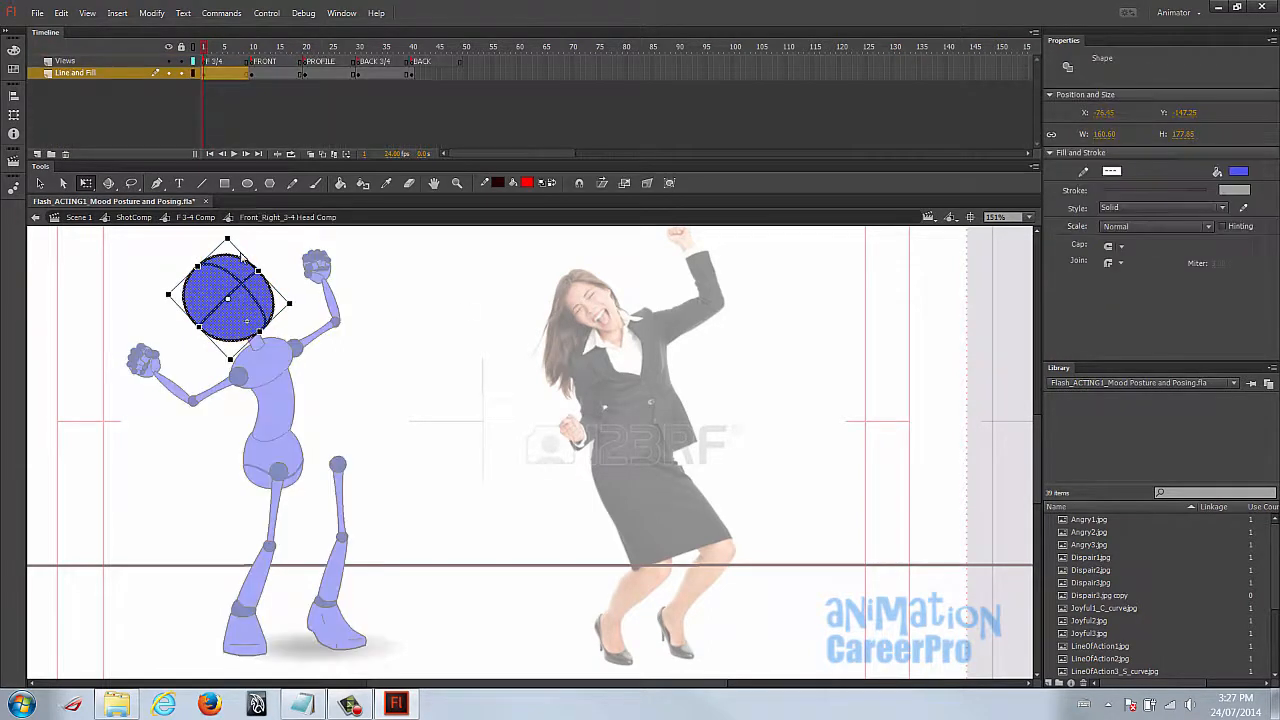
left_click_drag(210, 50, 252, 52)
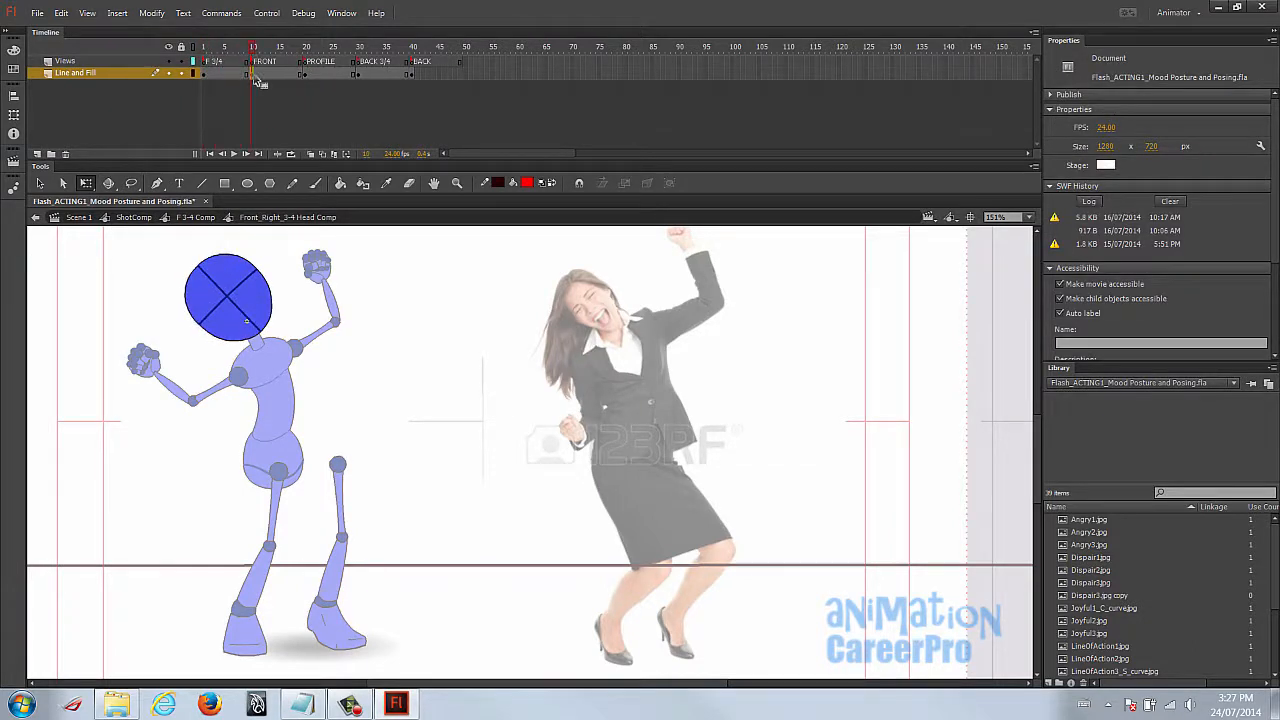
left_click(255, 76)
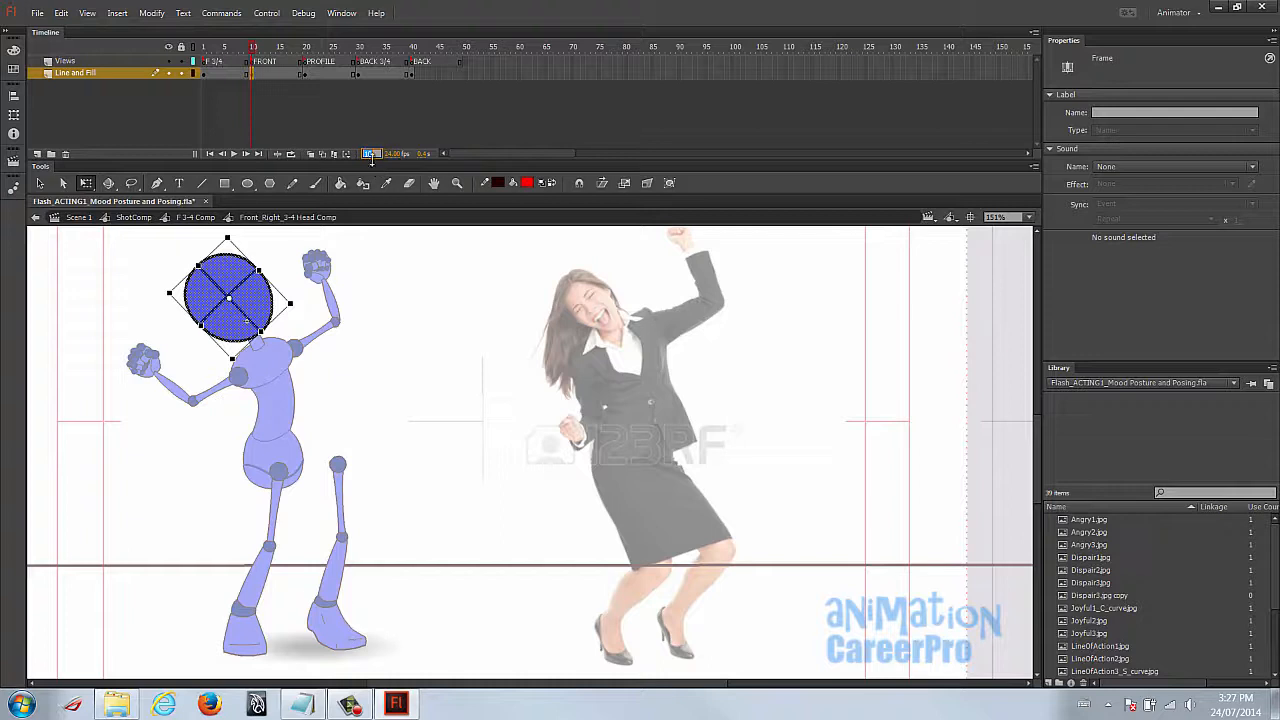
double_click(463, 303)
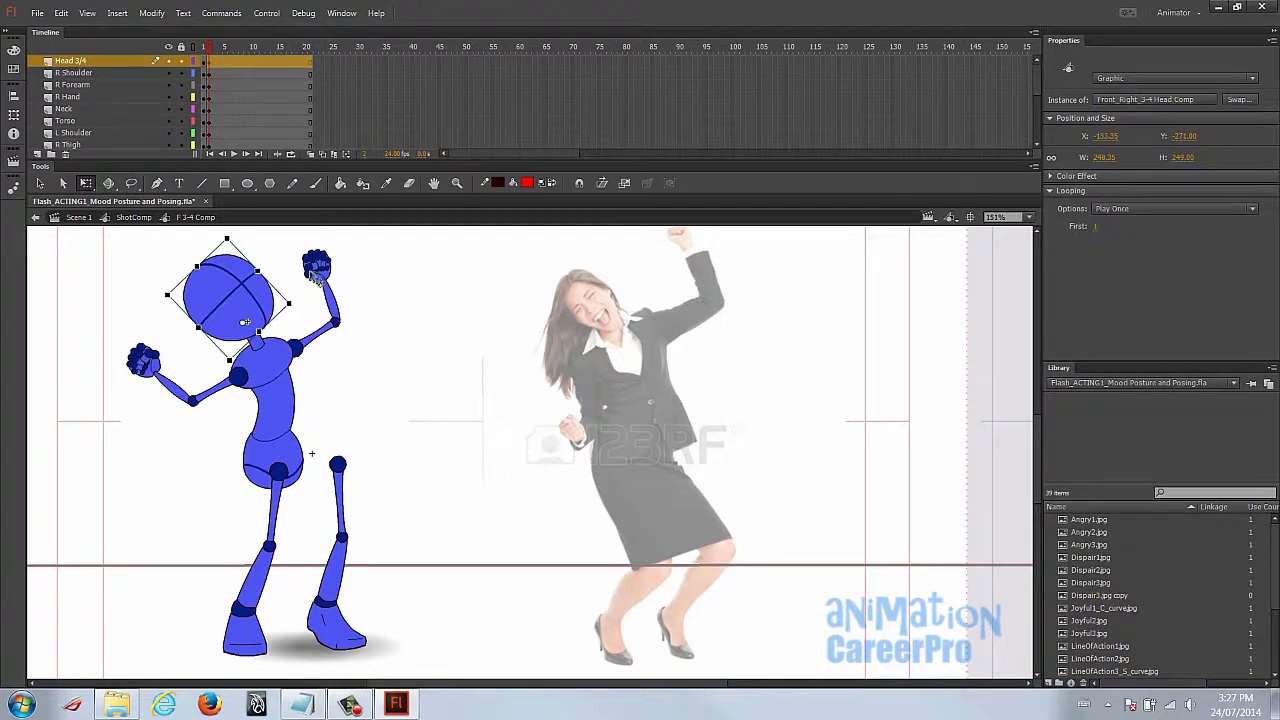
left_click(1097, 228)
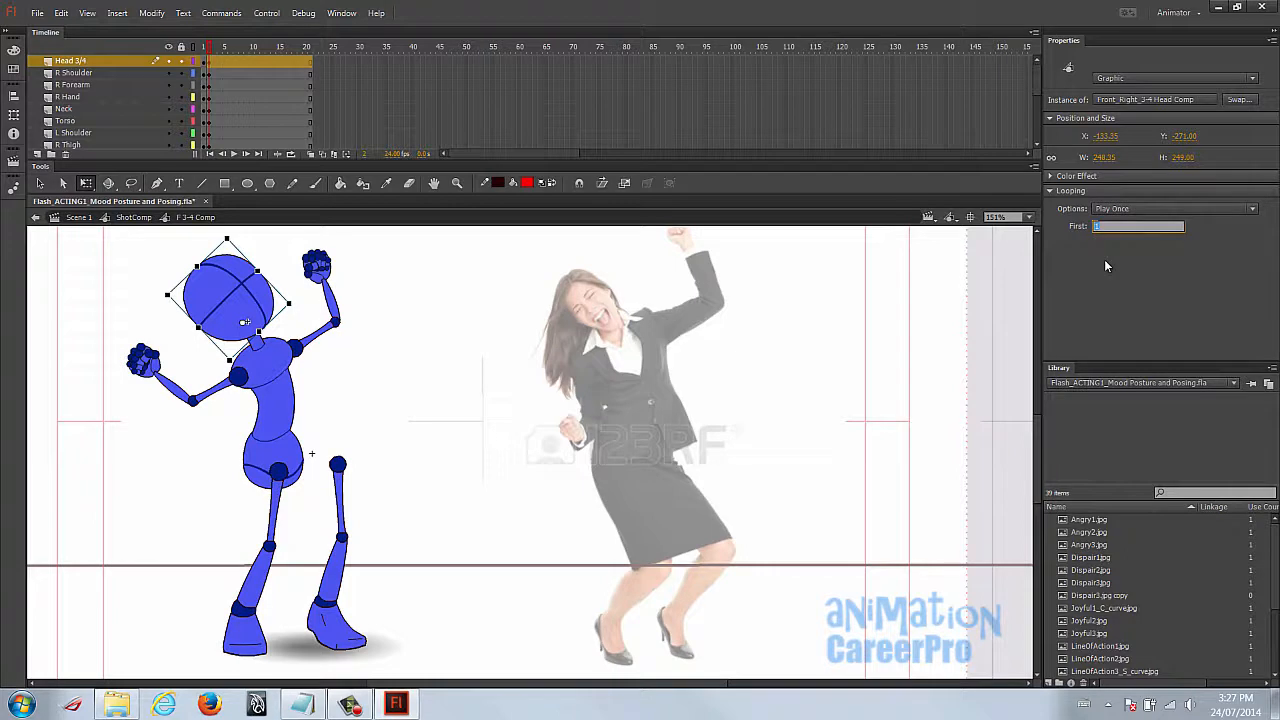
type("10")
key("Return")
left_click(774, 325)
left_click_drag(260, 303, 229, 323)
Rotate the raised left forearm and fist slightly inward and move the whole arm back onto the torso's shoulder.
left_click(317, 279)
left_click(329, 315, "shift")
left_click_drag(340, 265, 331, 262)
left_click(308, 358, "shift")
left_click_drag(299, 363, 289, 356)
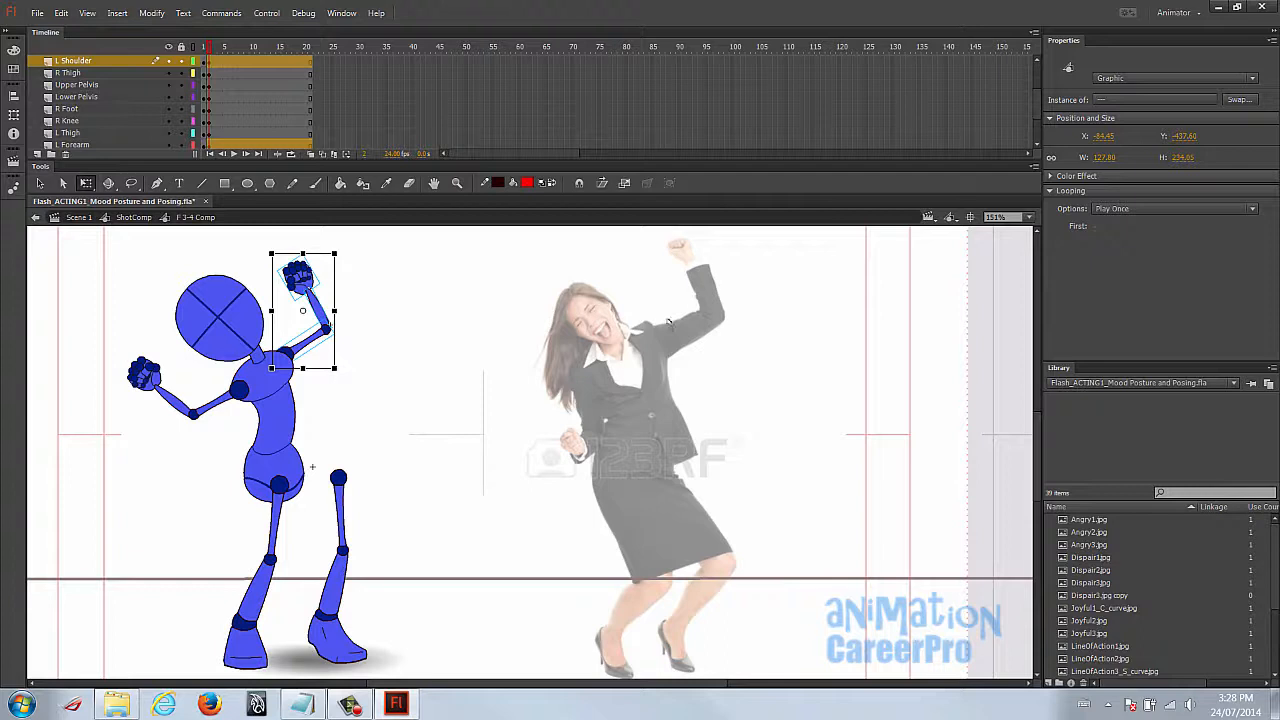
left_click(652, 322)
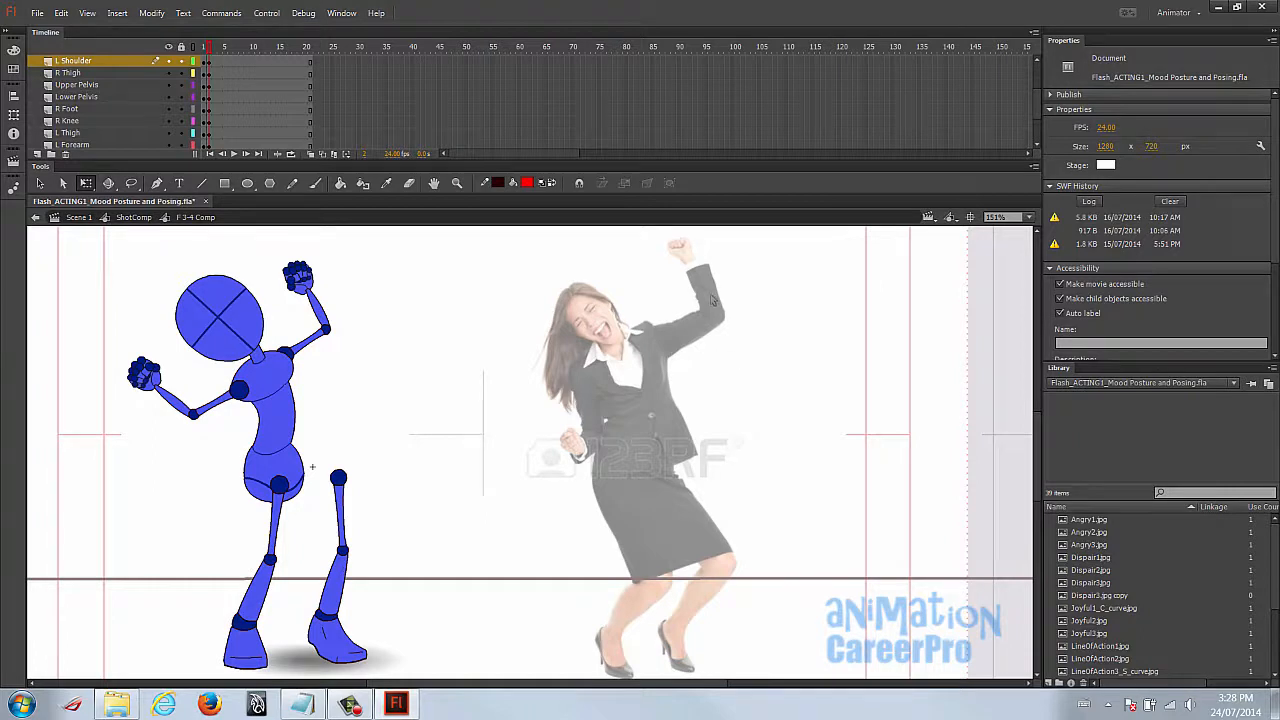
Rotate the raised left fist slightly at the wrist toward the head.
left_click(303, 284)
left_click_drag(312, 252, 305, 252)
left_click(343, 290)
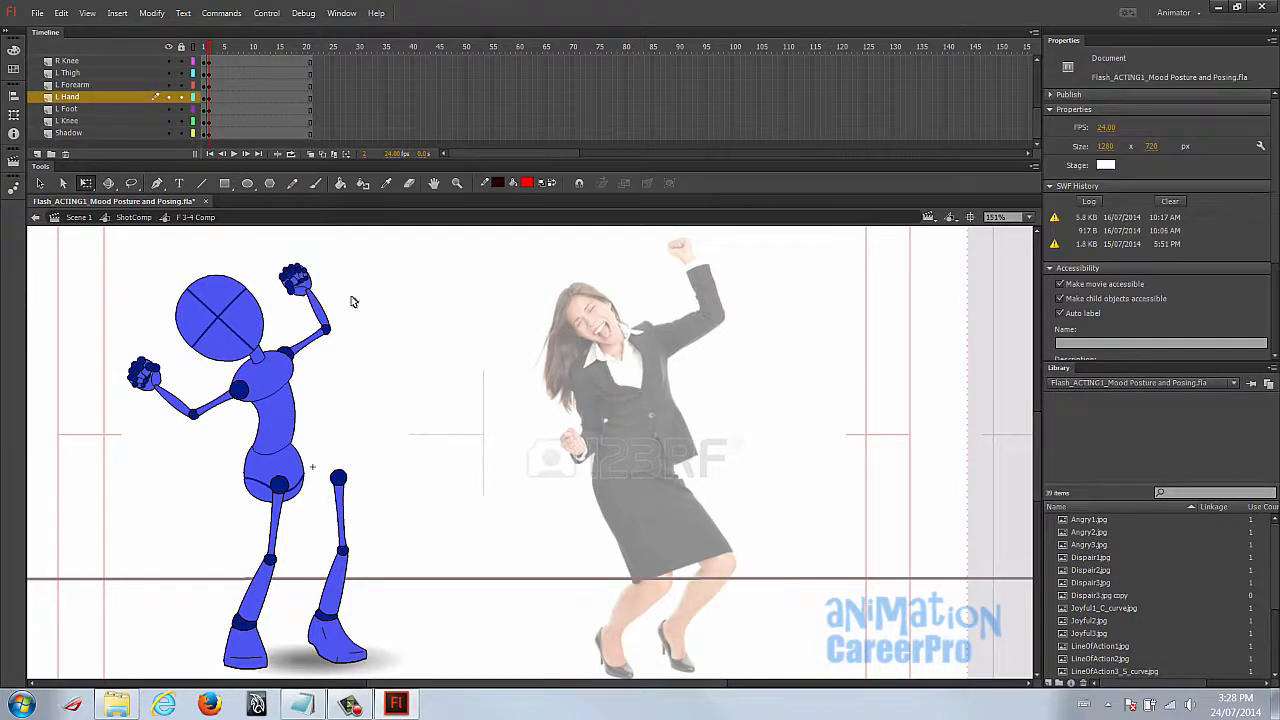
Rotate the whole right arm down about the shoulder so the fist sits beside the waist.
left_click_drag(374, 364, 384, 359)
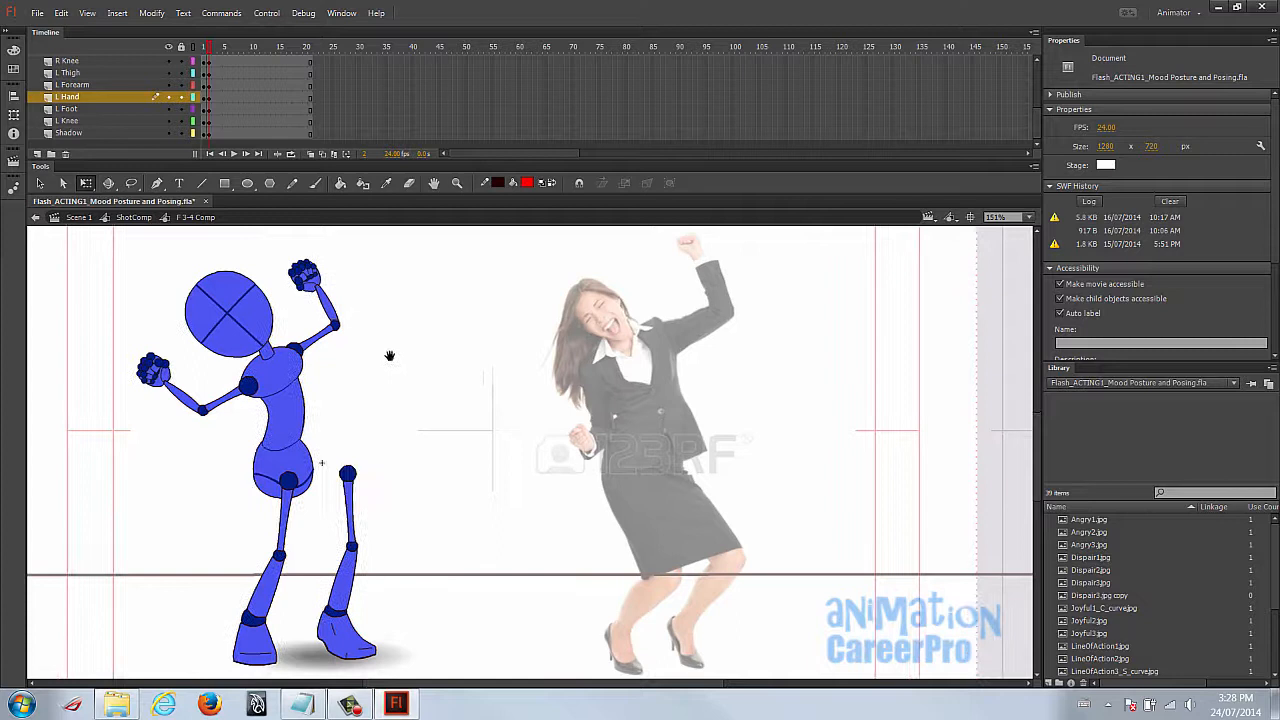
left_click(222, 402)
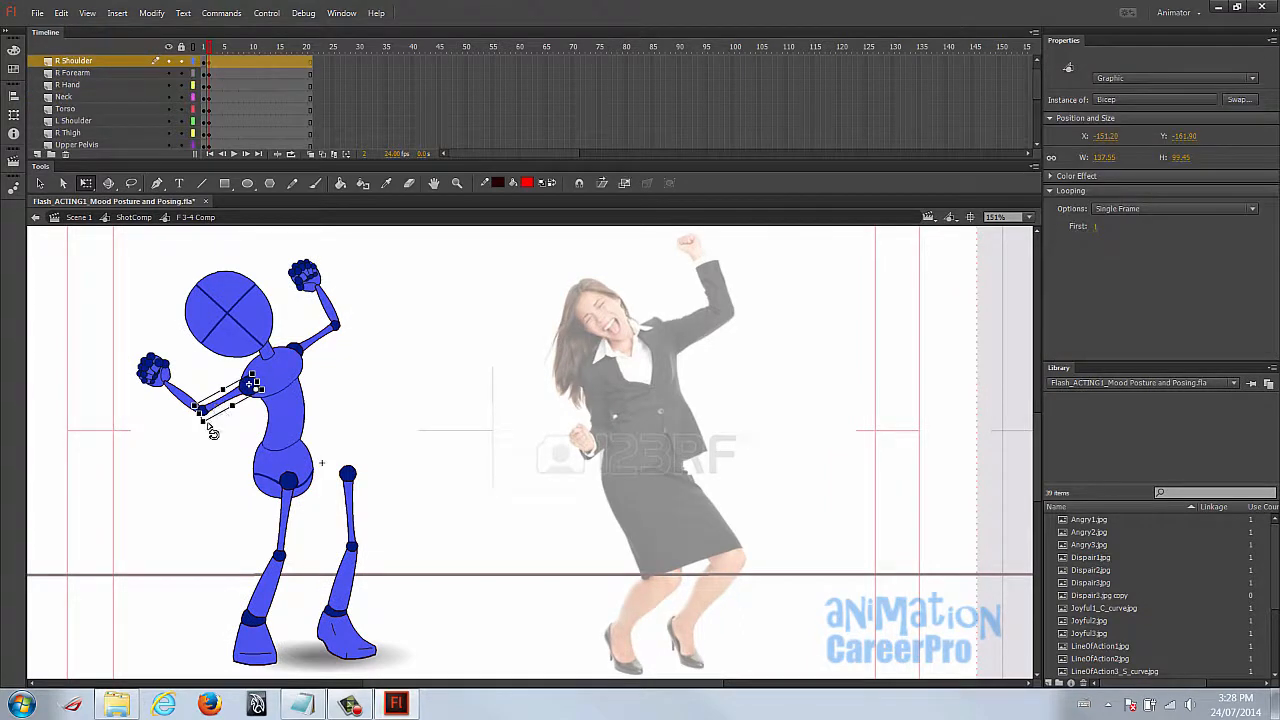
left_click(188, 400, "shift")
left_click(162, 377, "shift")
mouse_move(265, 428)
left_mouse_down()
mouse_move(336, 429)
mouse_move(395, 403)
mouse_move(252, 413)
left_mouse_up()
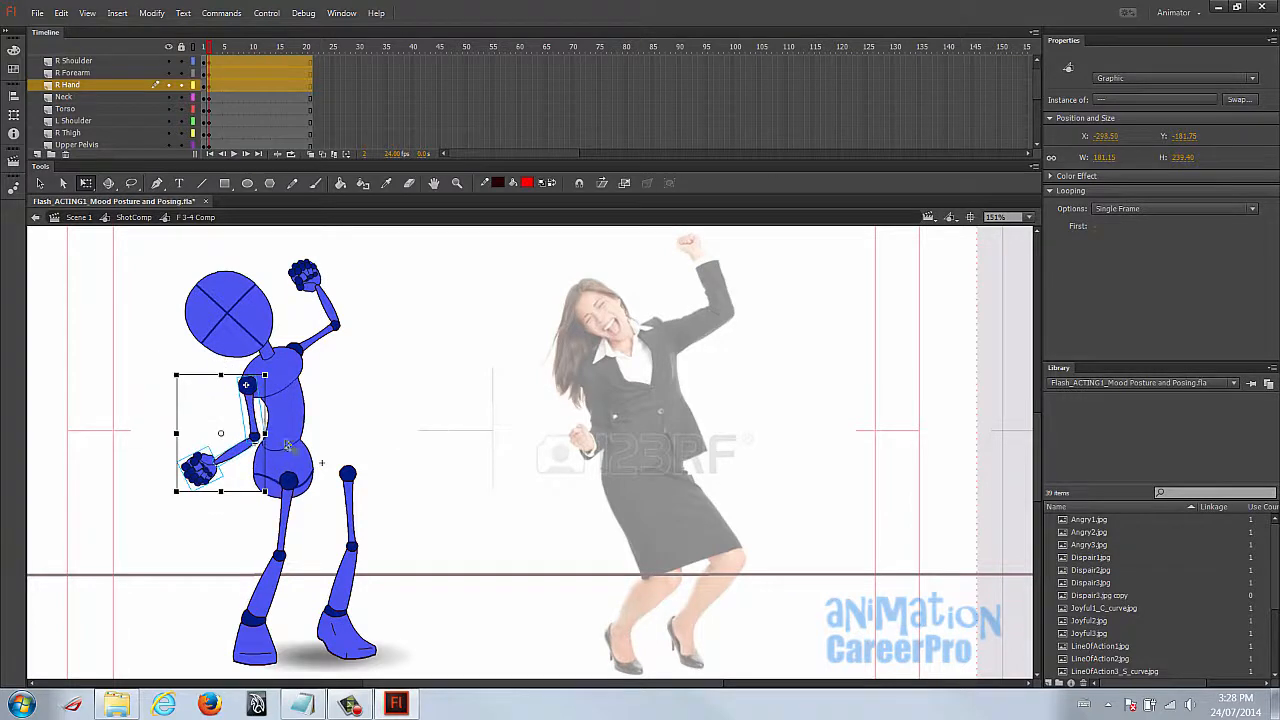
left_click(533, 444)
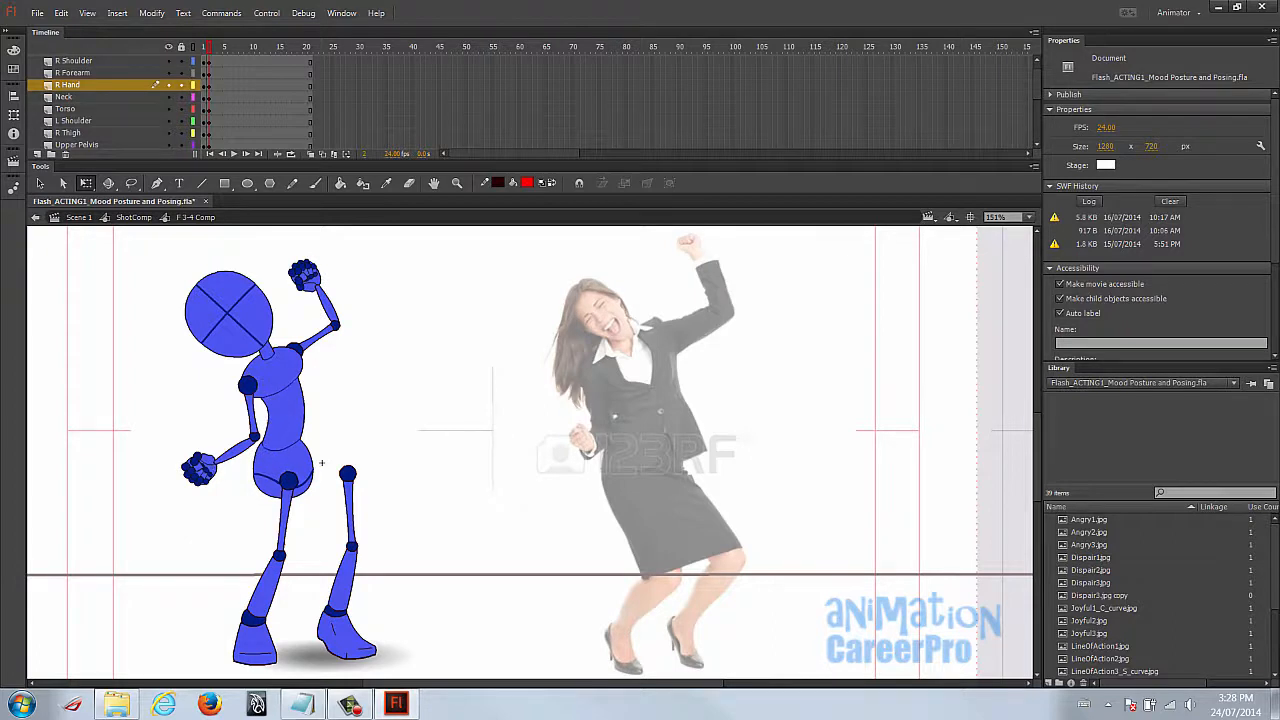
Shorten the right forearm along its length to foreshorten it toward the elbow.
left_click(248, 450)
key("z")
left_click(264, 447)
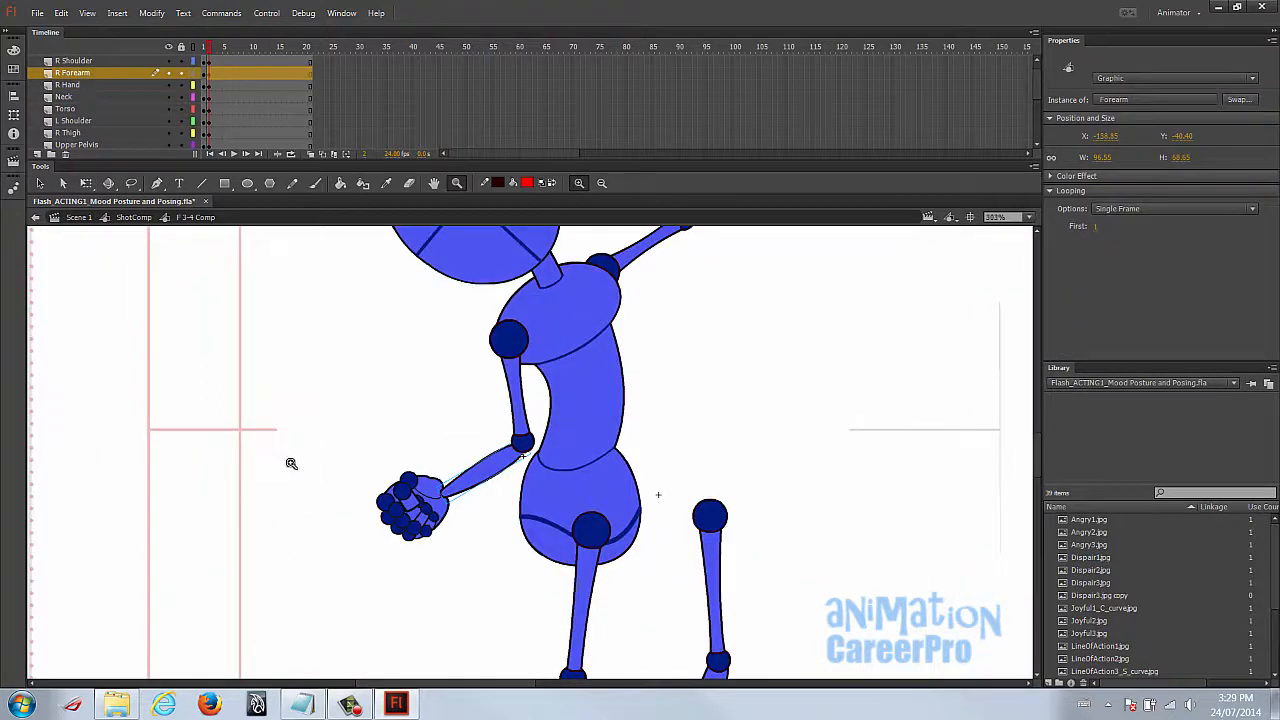
key("v")
key("q")
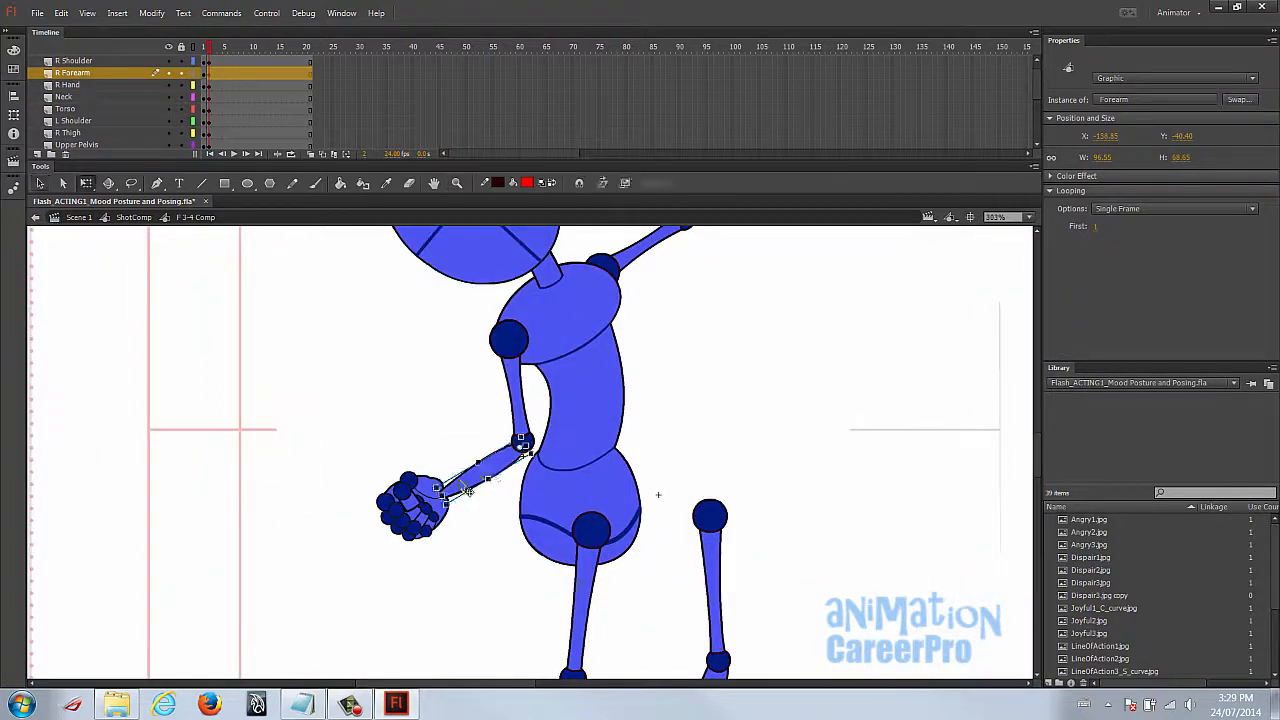
left_click_drag(442, 497, 497, 466)
Inspect the Forearm symbol's timeline for alternative drawings and return to the character.
double_click(497, 467)
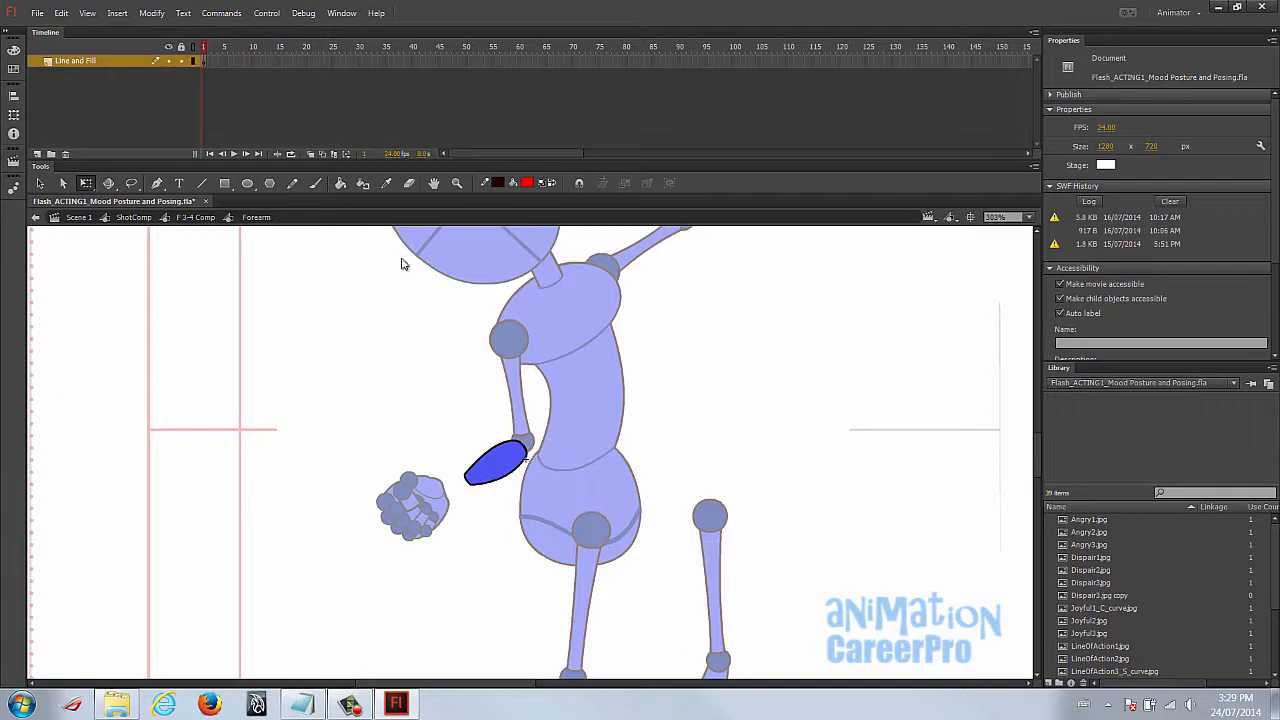
left_click(205, 62)
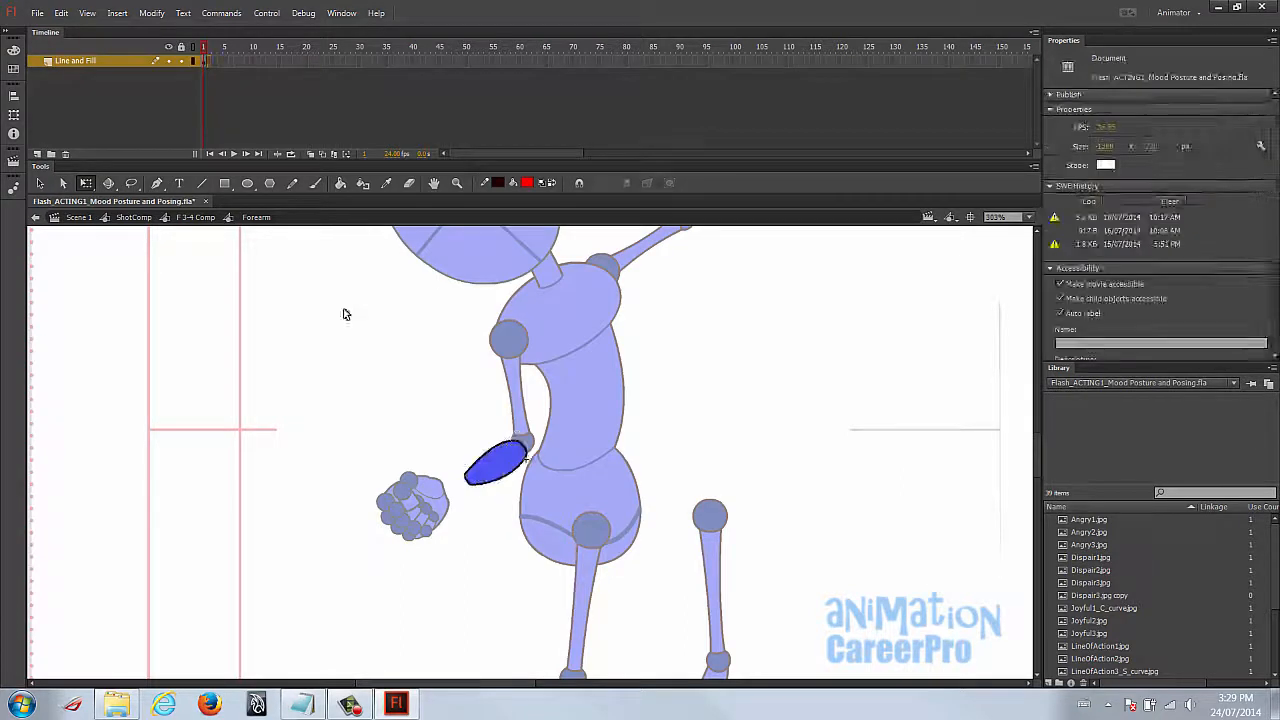
double_click(346, 316)
left_click(1096, 226)
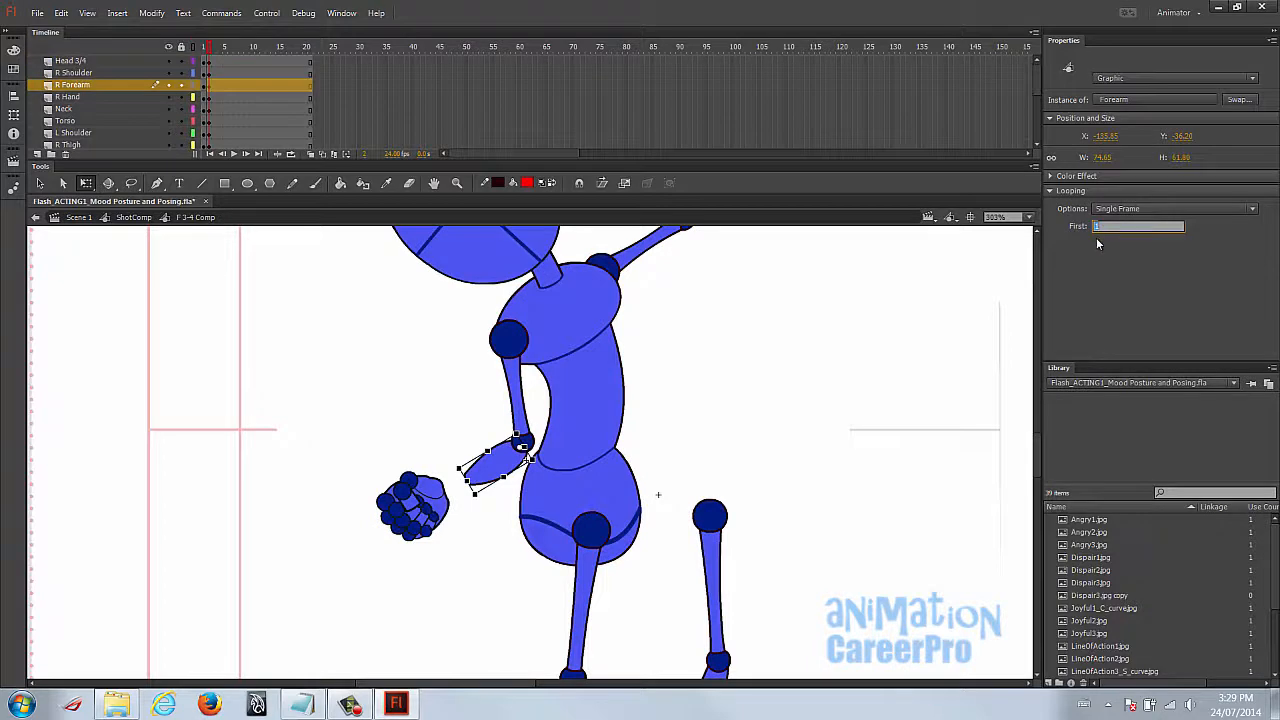
left_click(457, 409)
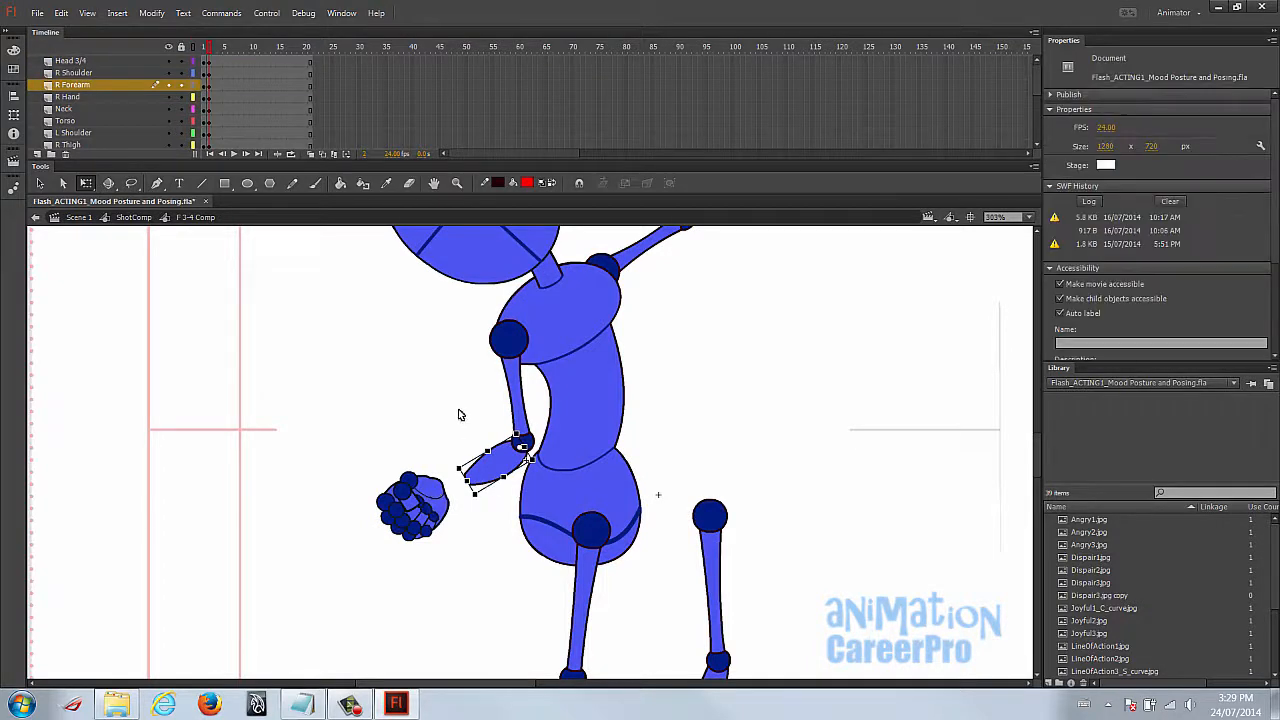
Move the right fist inward onto the wrist end of the shortened forearm.
left_click(519, 463)
left_click(449, 457)
left_click_drag(425, 505, 449, 485)
left_click(495, 467)
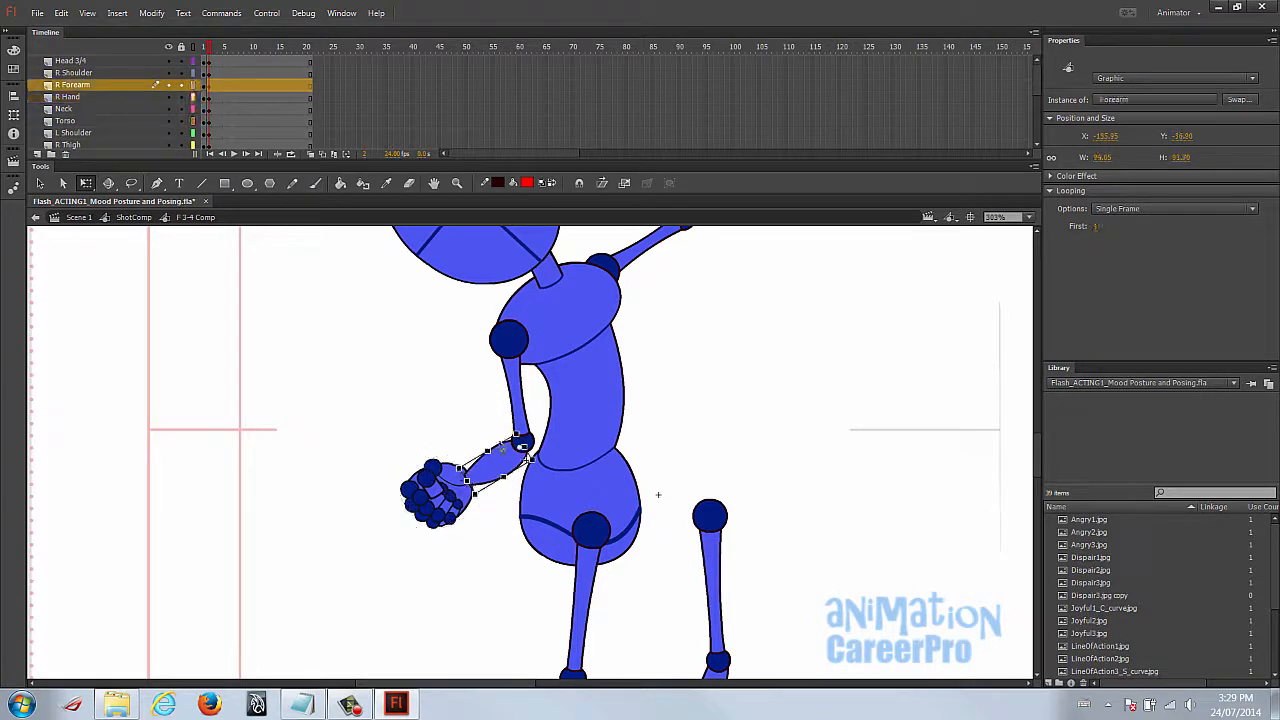
left_click(456, 503)
Move the upper body, including arms, head and pelvis, slightly right relative to the legs.
key("ctrl+minus")
left_click_drag(669, 446, 637, 454)
key("v")
left_click(610, 445)
left_click_drag(551, 424, 486, 391)
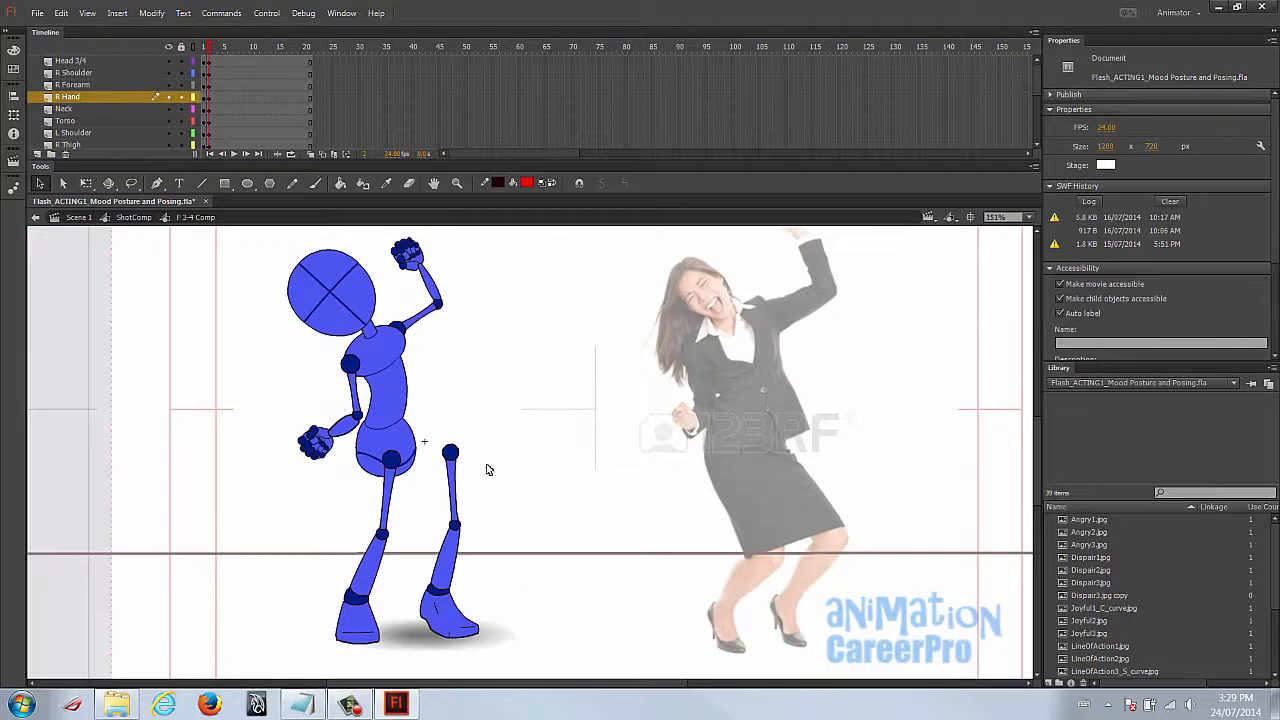
left_click_drag(250, 235, 551, 483)
left_click_drag(374, 454, 405, 452)
Rotate the left and right thighs forward from the hips to bend the legs toward the right.
left_click(486, 505)
key("q")
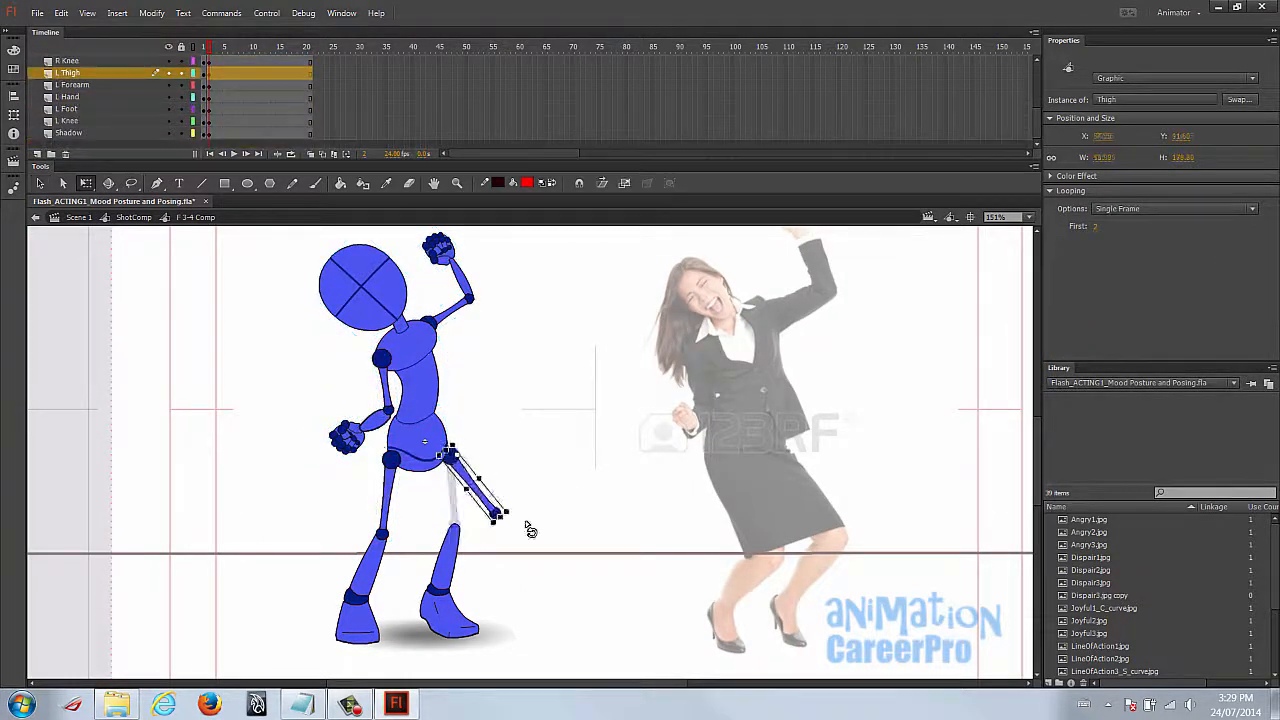
left_click_drag(524, 527, 525, 525)
left_click(388, 499)
left_click_drag(397, 543, 534, 506)
left_click(483, 499)
left_click(410, 485)
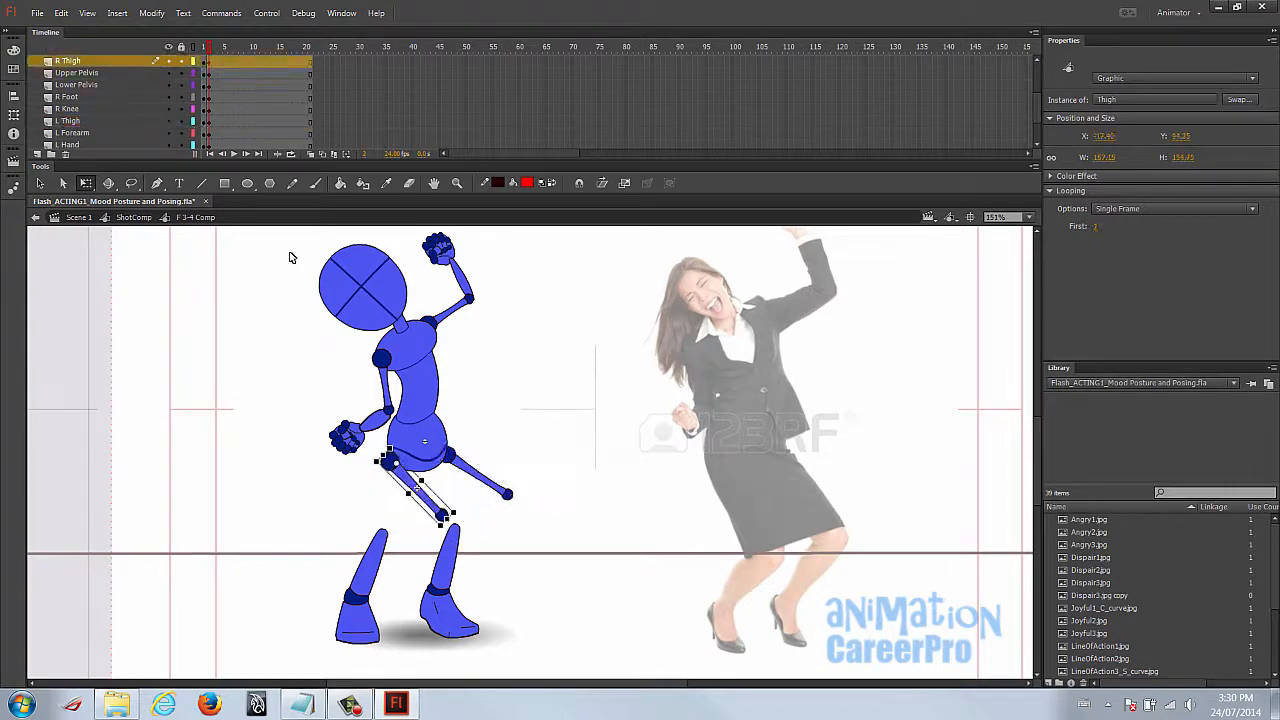
Move the upper body and thighs down and left, then rotate and reposition the right shin to meet its knee.
left_click_drag(286, 249, 532, 470)
left_click_drag(424, 381, 369, 433)
left_click(371, 562)
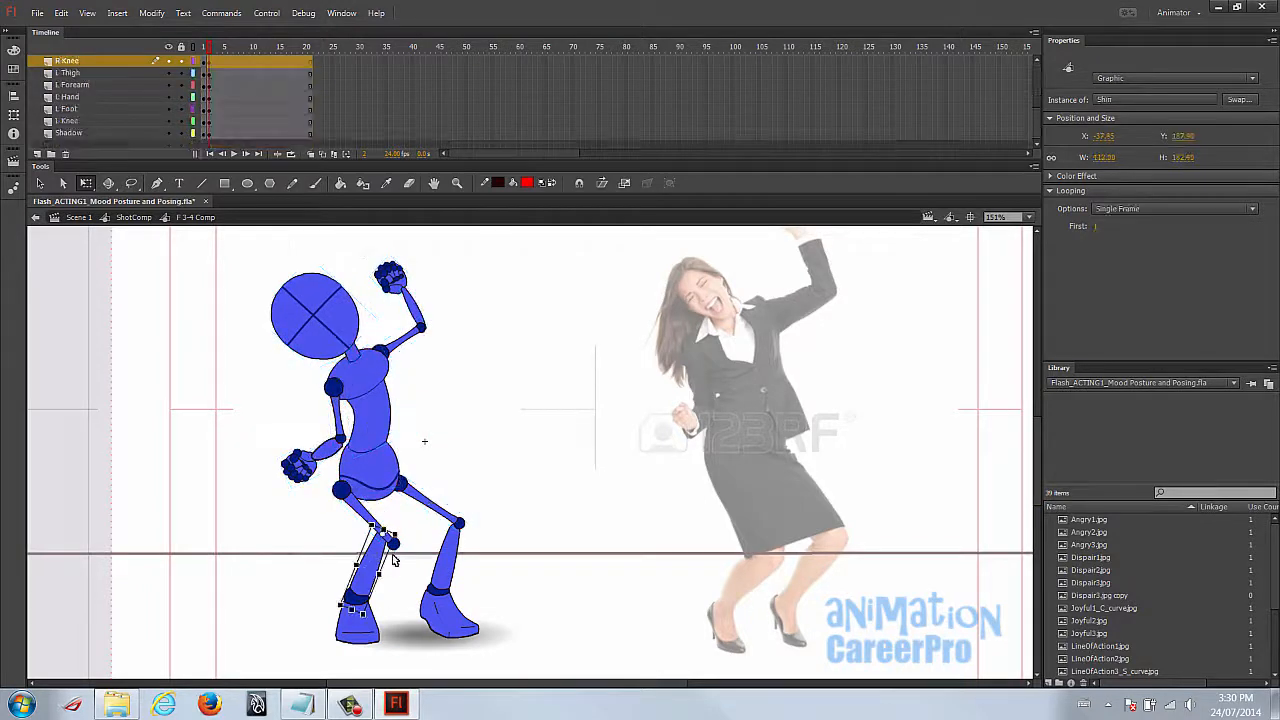
left_click_drag(376, 624, 362, 627)
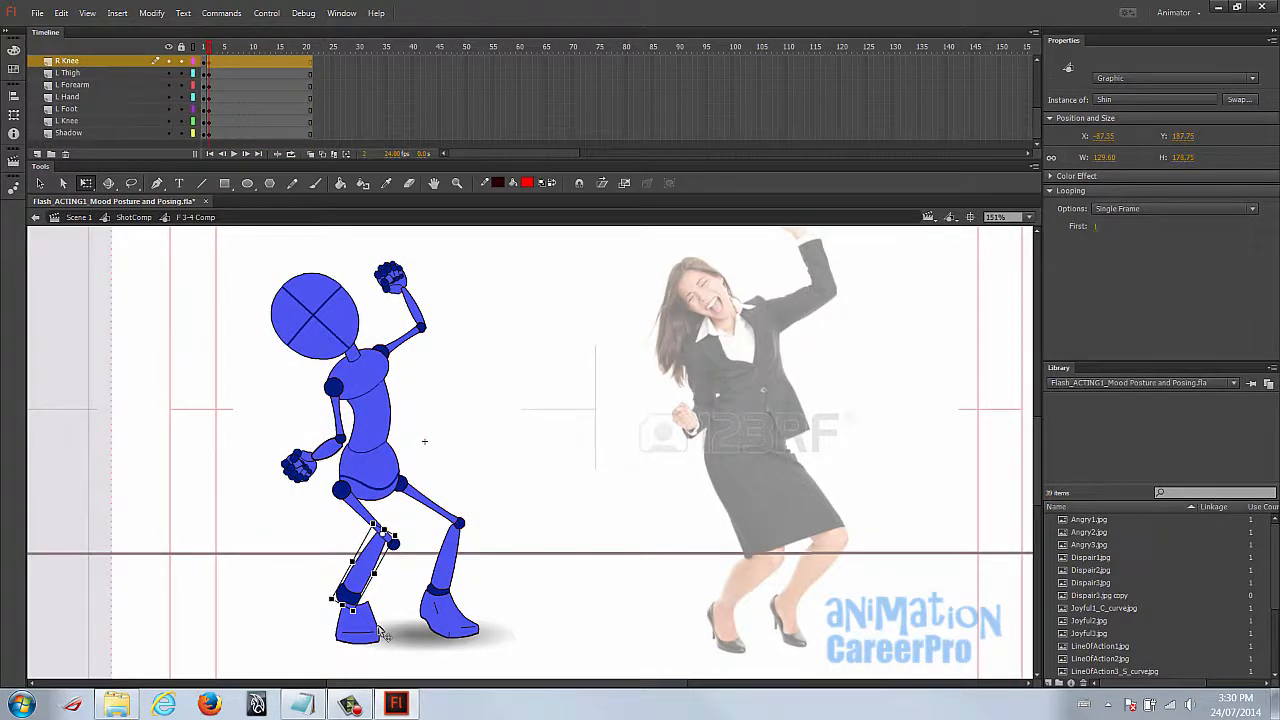
left_click_drag(367, 563, 379, 566)
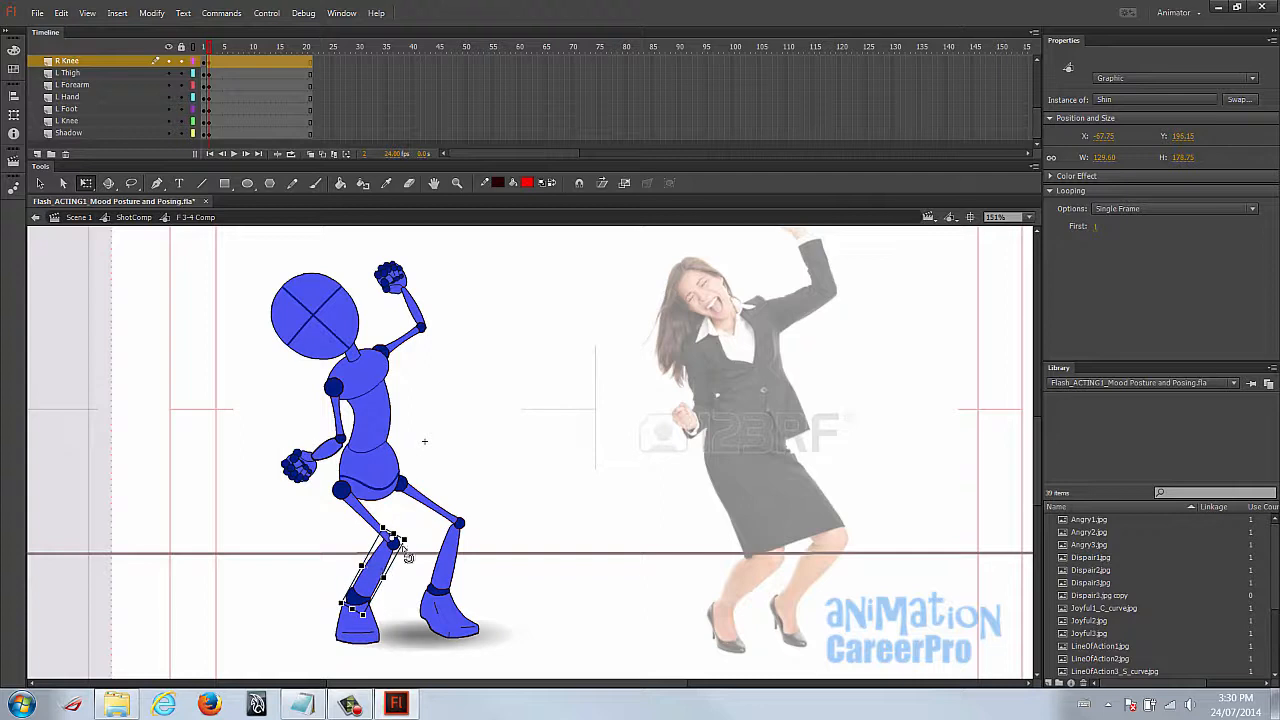
Nudge the body and refine the left leg so its thigh and shin meet cleanly at the knee.
left_click_drag(219, 250, 474, 526)
left_click(451, 510)
key("ctrl+space")
left_click(448, 542)
left_click_drag(529, 478, 580, 549)
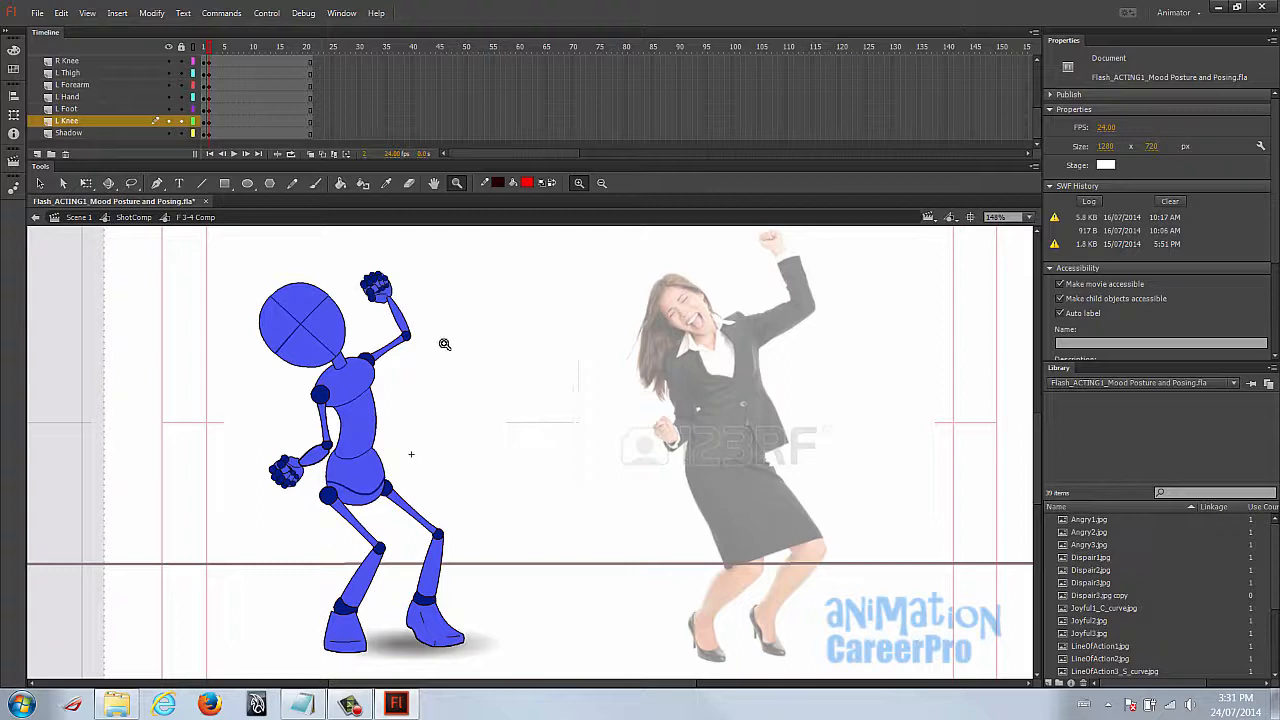
Move the right foot slightly left to widen the stance.
key("v")
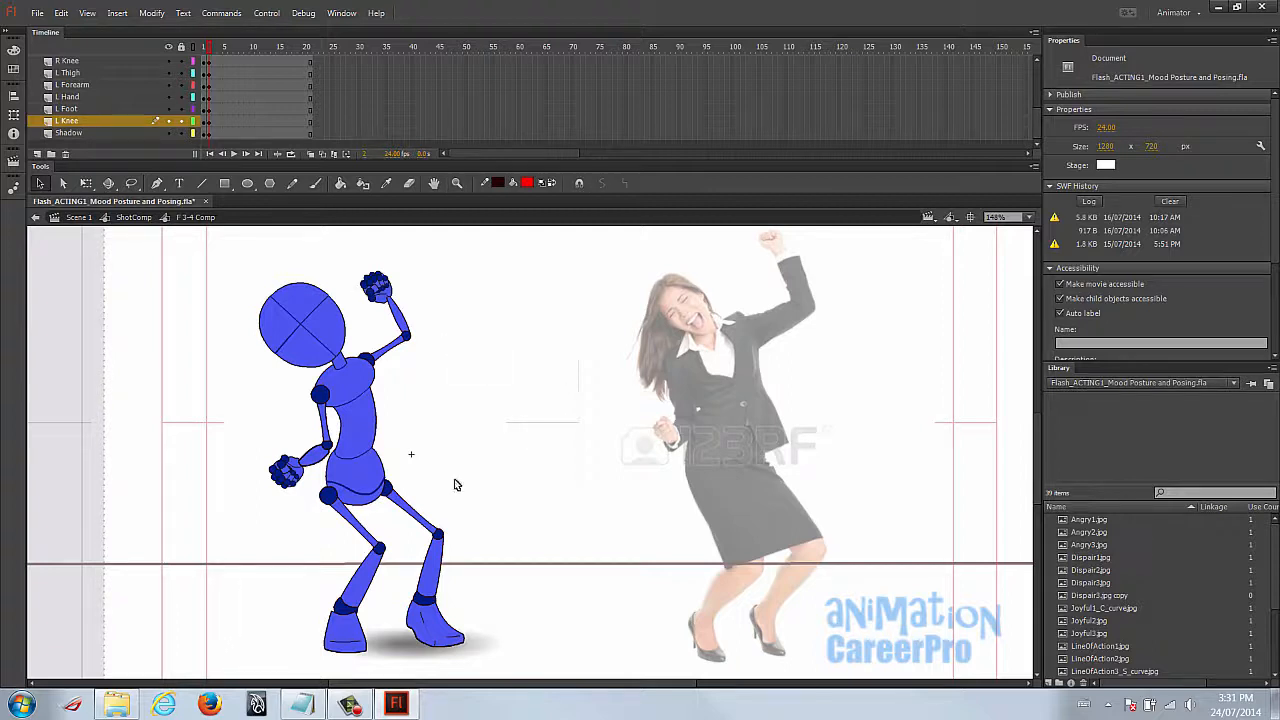
mouse_move(411, 440)
left_mouse_down()
mouse_move(420, 418)
mouse_move(399, 428)
left_mouse_up()
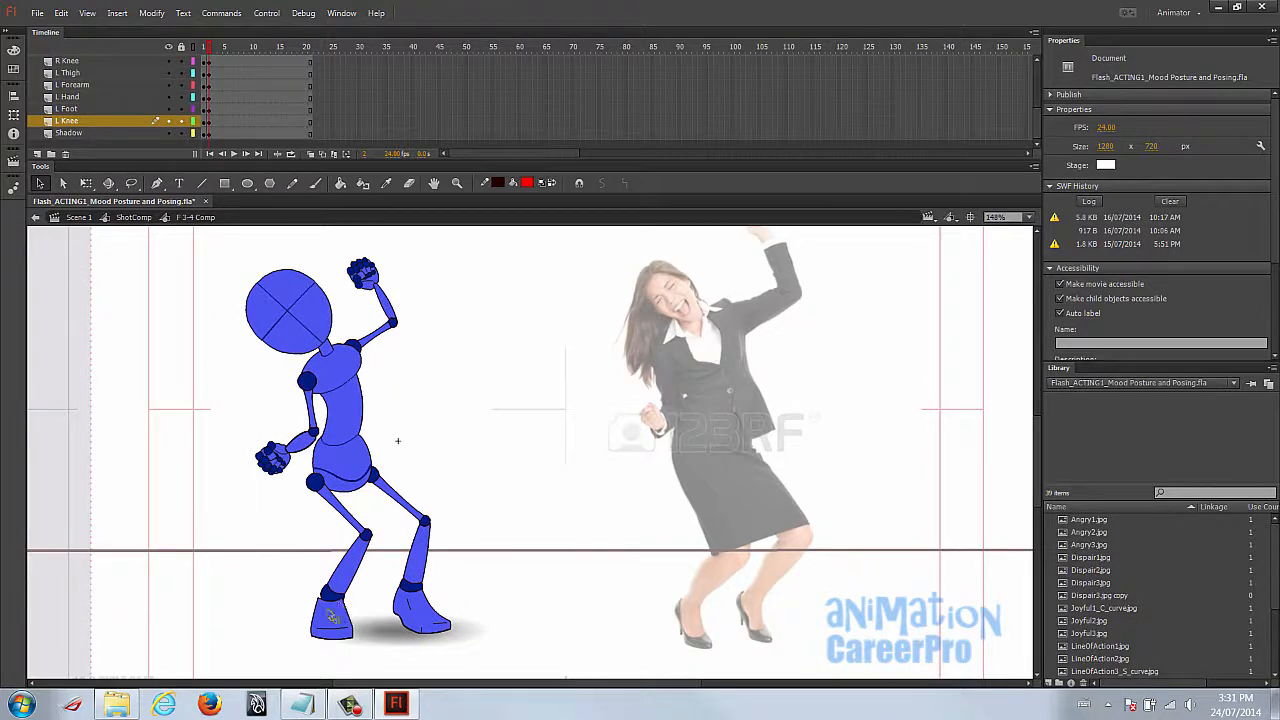
mouse_move(684, 630)
left_mouse_down()
mouse_move(678, 432)
mouse_move(708, 410)
mouse_move(712, 432)
left_mouse_up()
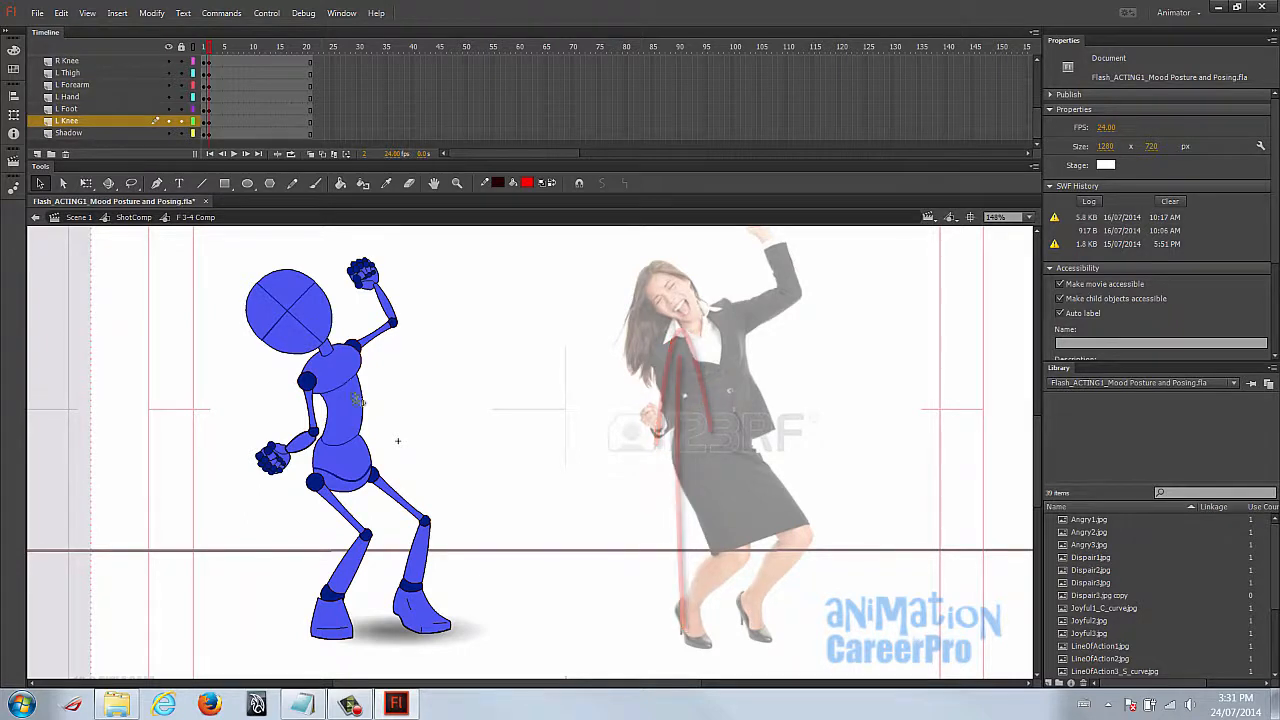
left_click(332, 612)
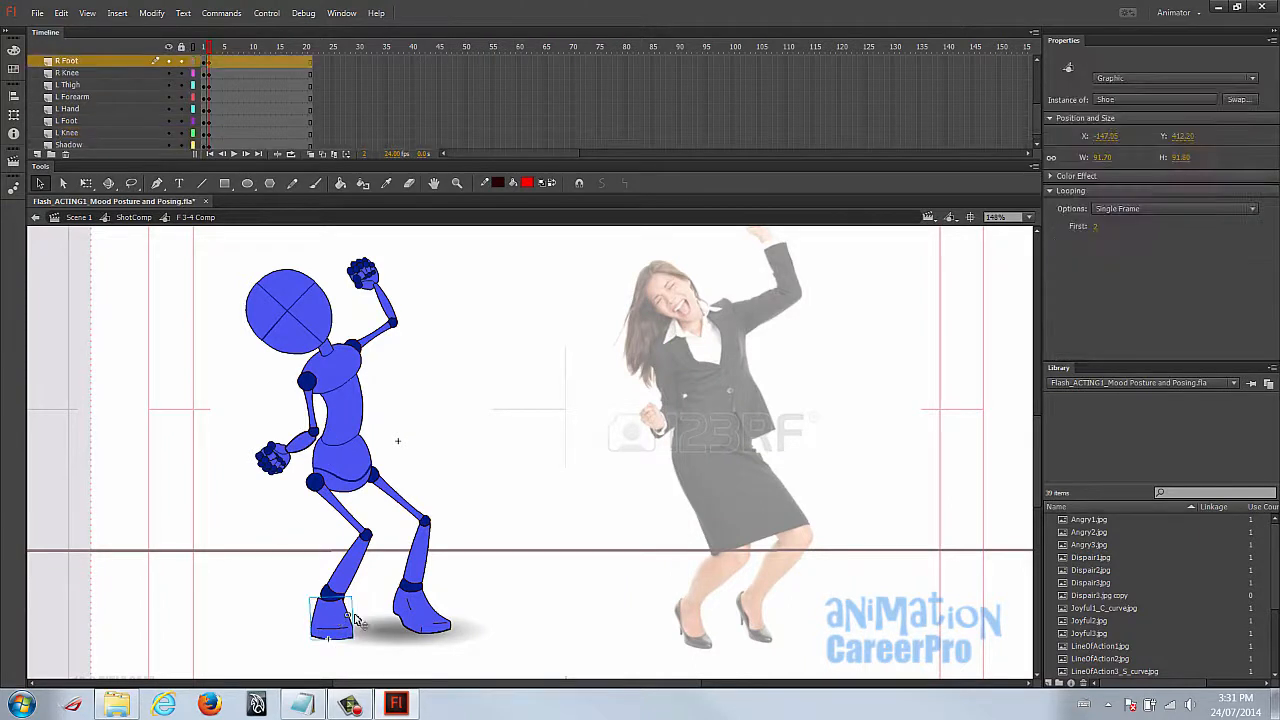
left_click_drag(342, 613, 335, 613)
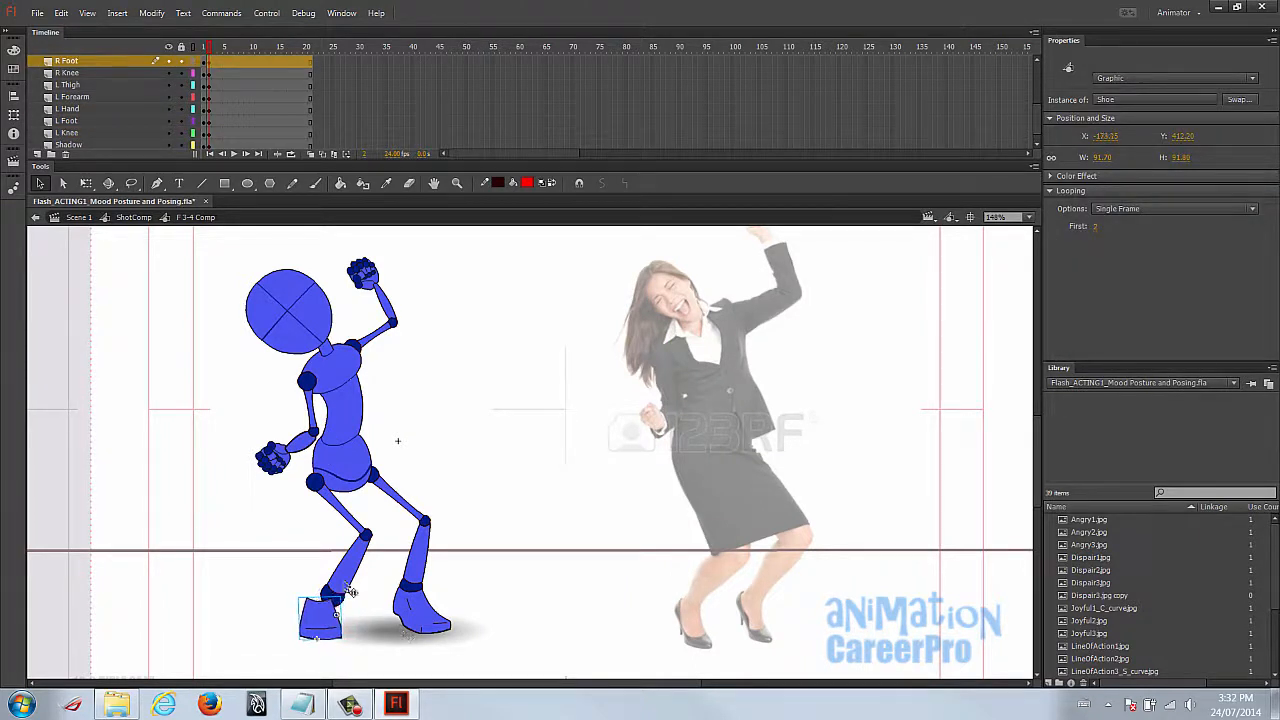
Rotate the right thigh and shin together about the hip so the ankle meets the moved foot.
left_click(343, 517)
key("q")
left_click_drag(340, 540, 319, 486)
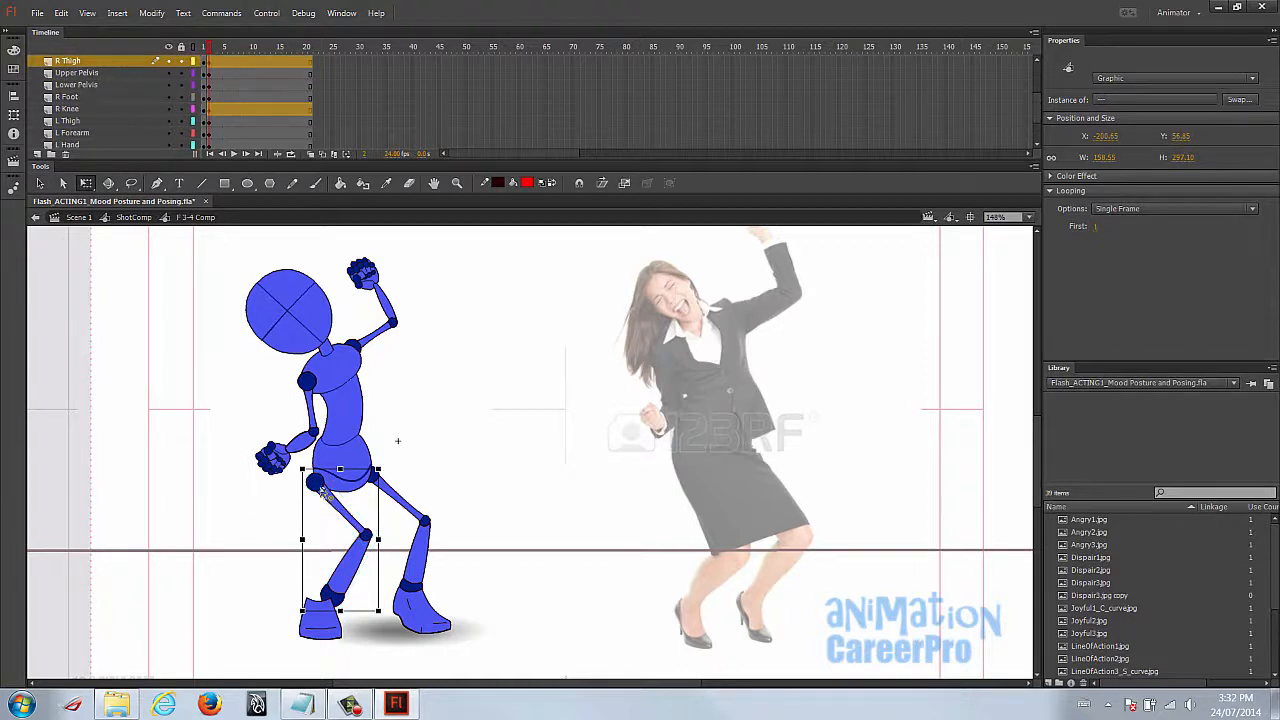
left_click_drag(396, 616, 380, 643)
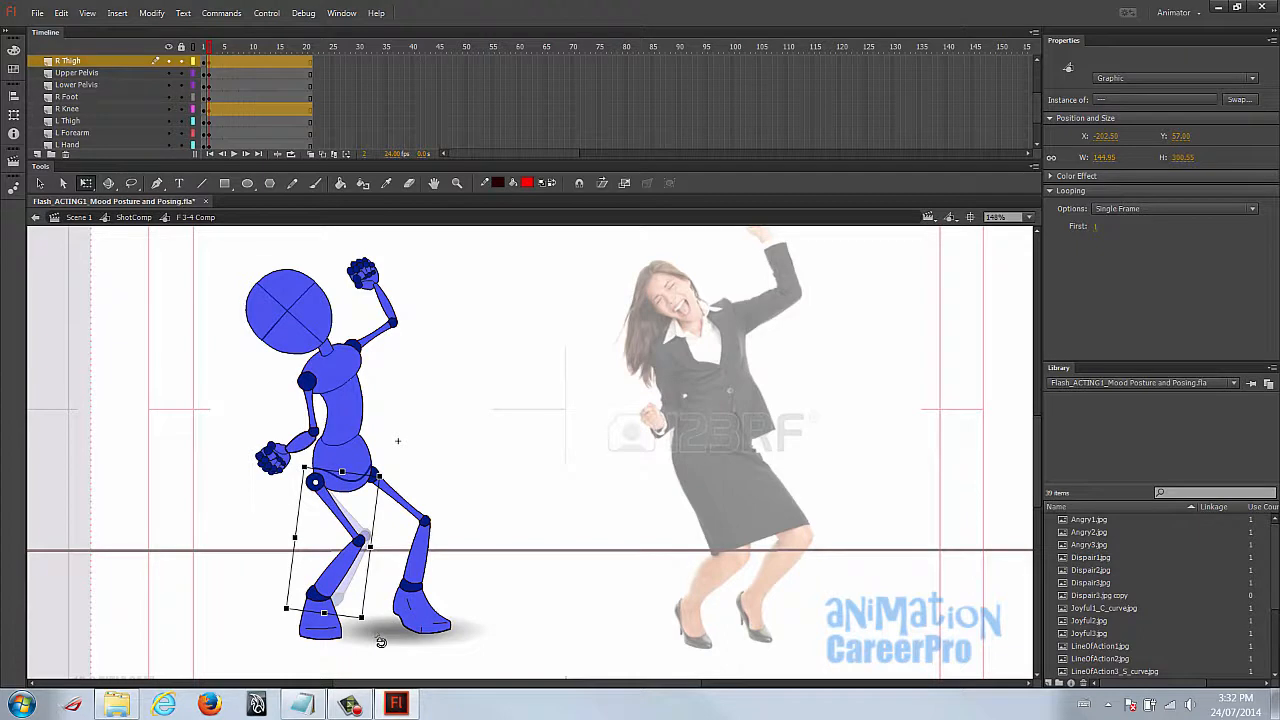
left_click(481, 572)
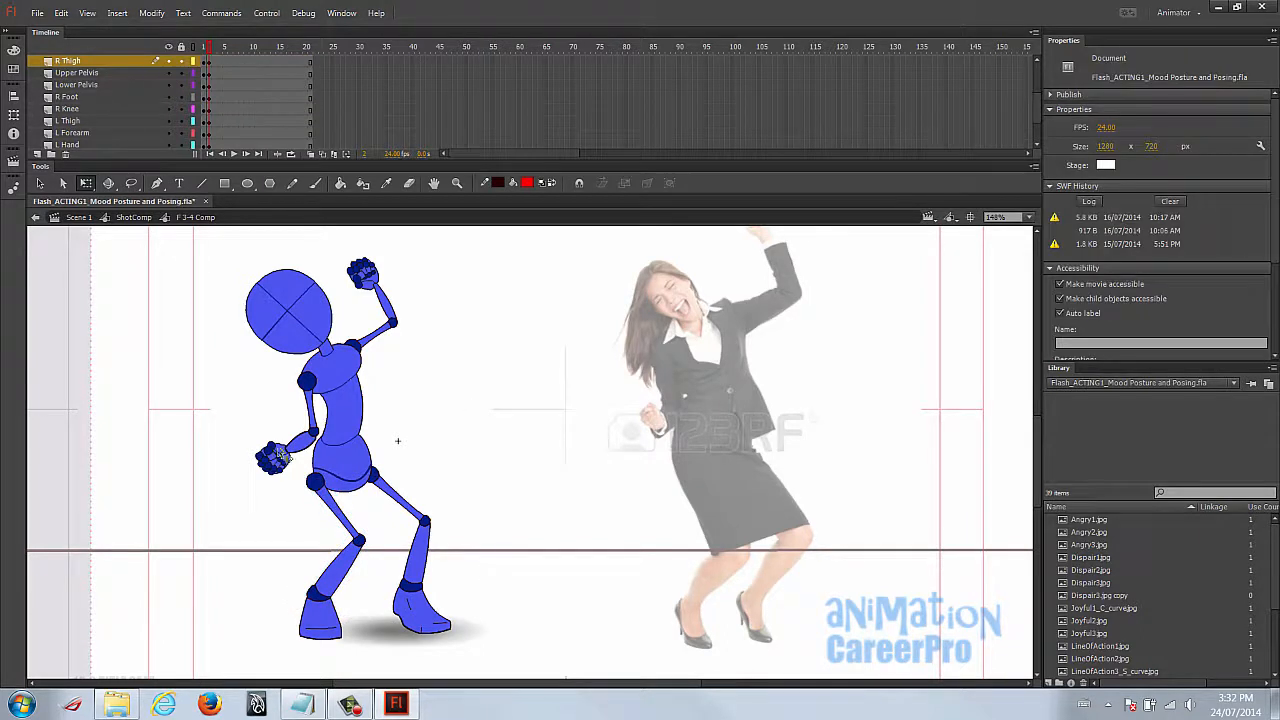
Rotate the lowered right arm slightly outward about the shoulder, away from the waist.
left_click(273, 464)
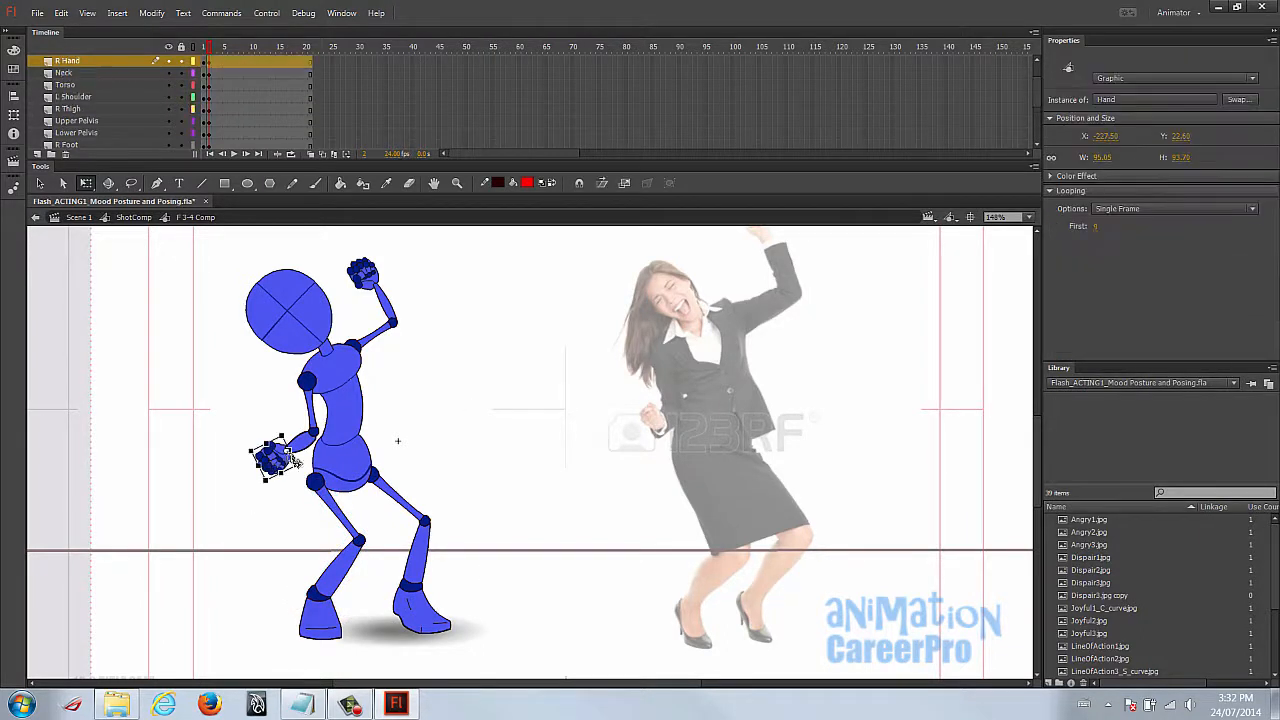
left_click(298, 444, "shift")
left_click(312, 401, "shift")
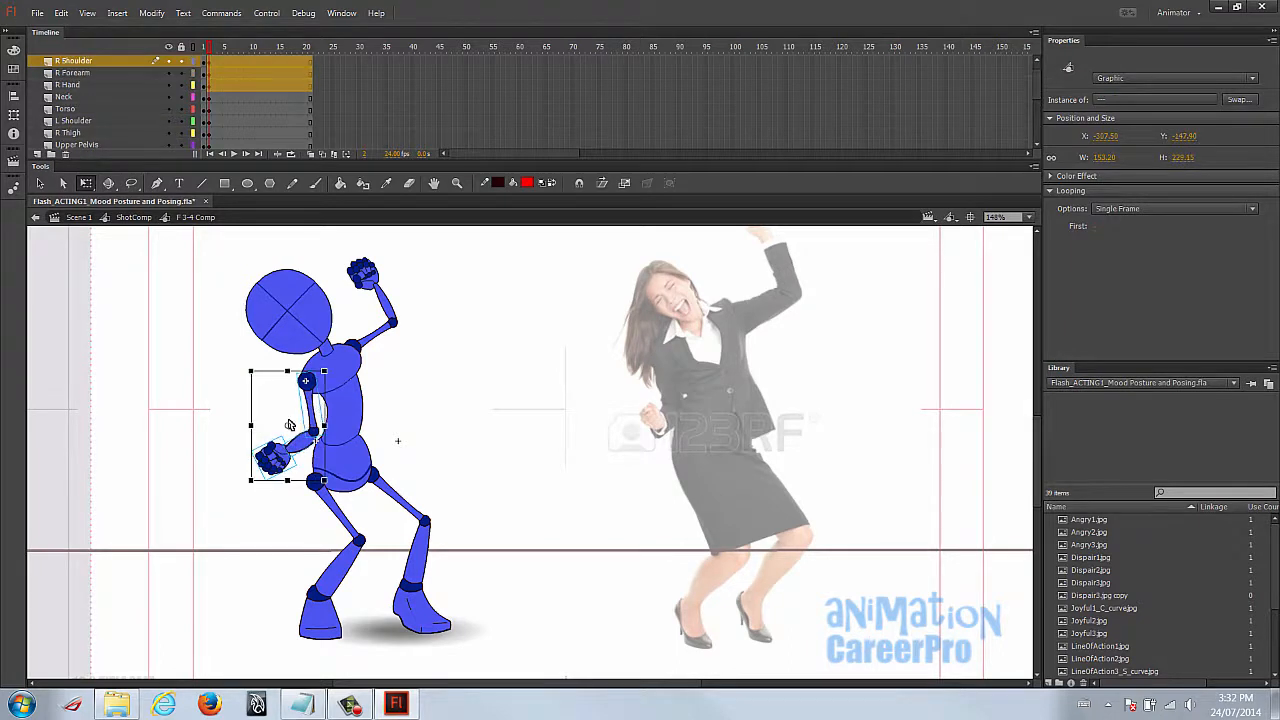
left_click_drag(288, 426, 307, 383)
left_click_drag(262, 492, 251, 472)
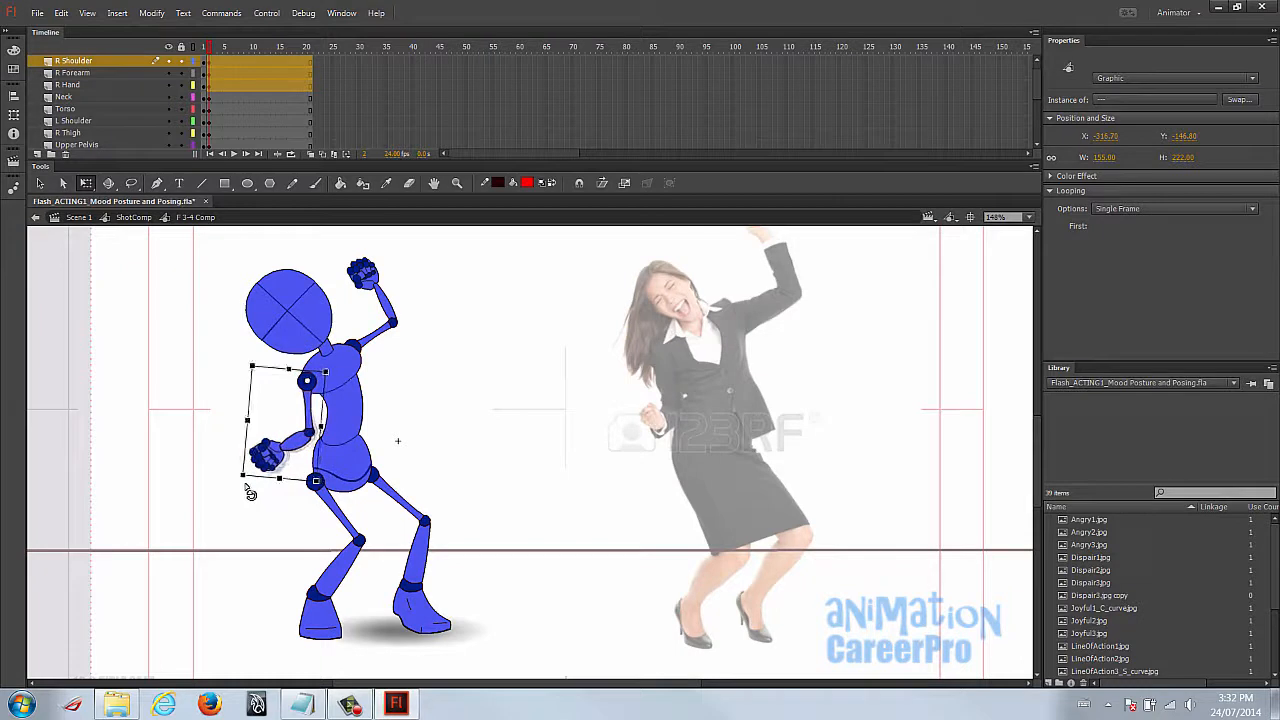
left_click(426, 442)
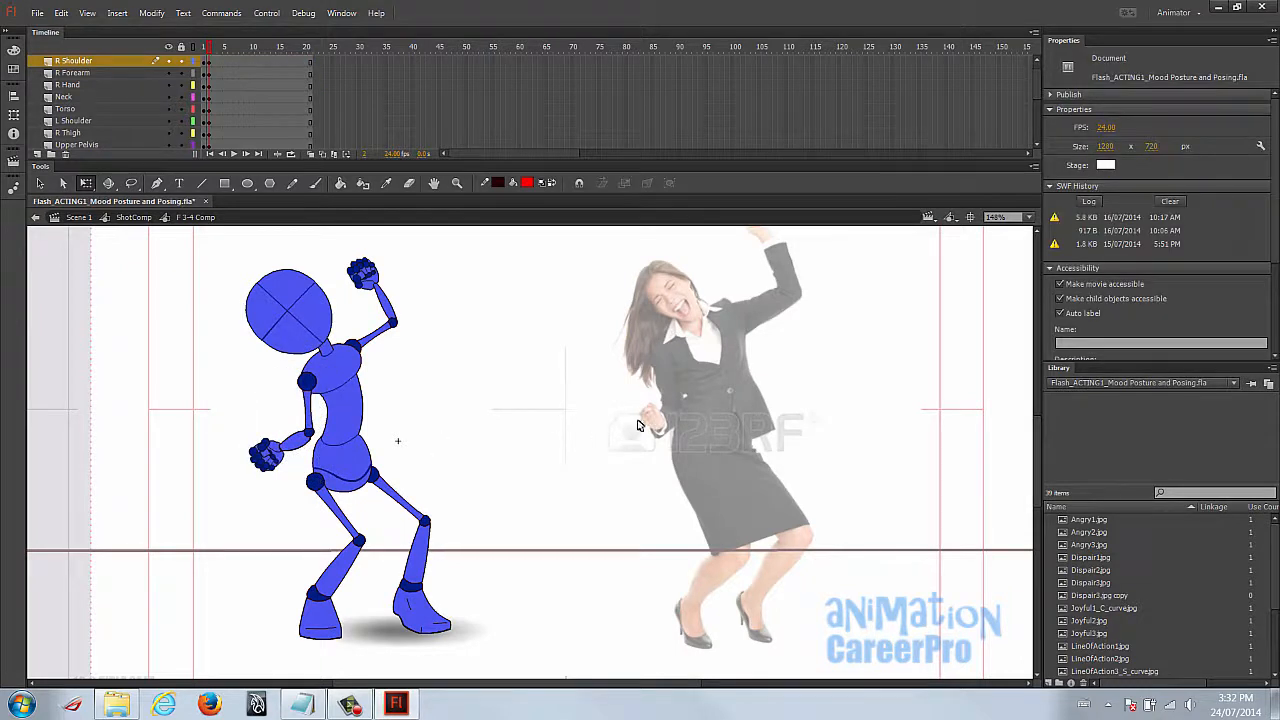
Place the R Hand layer above R Forearm and move the right fist inward over the forearm's end.
key("z")
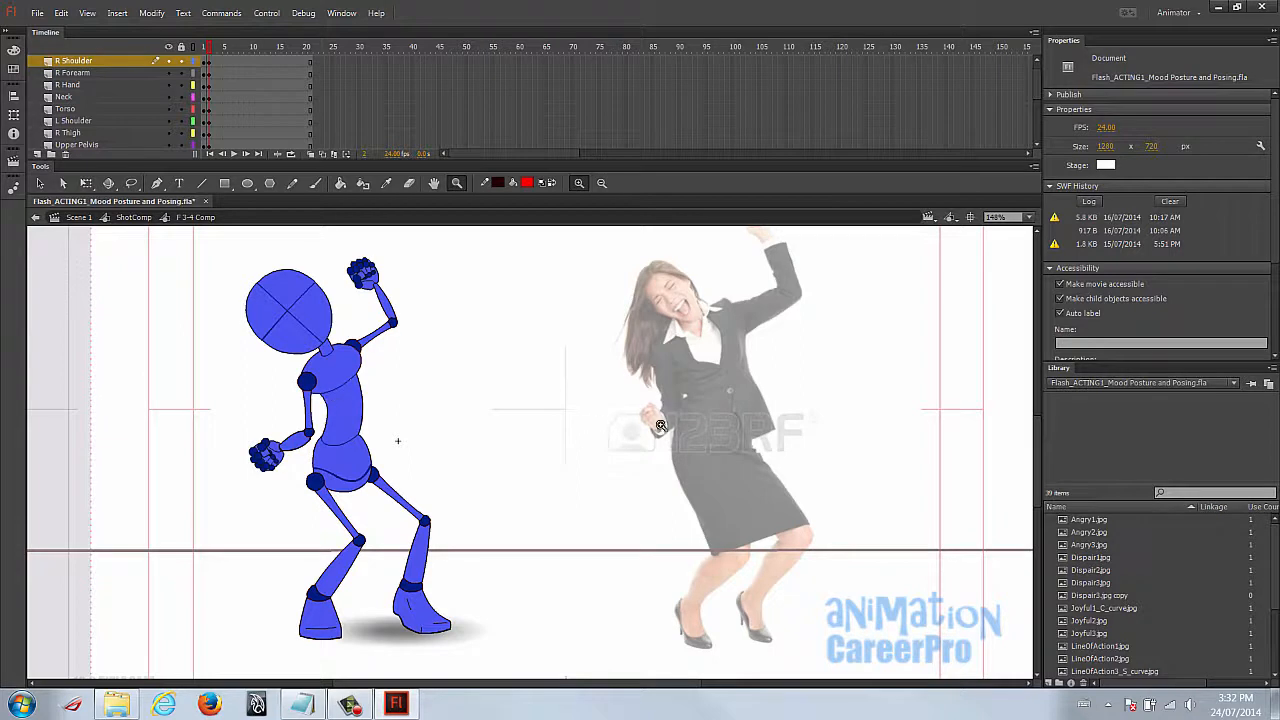
mouse_move(158, 487)
left_mouse_down()
mouse_move(194, 488)
mouse_move(159, 486)
left_mouse_up()
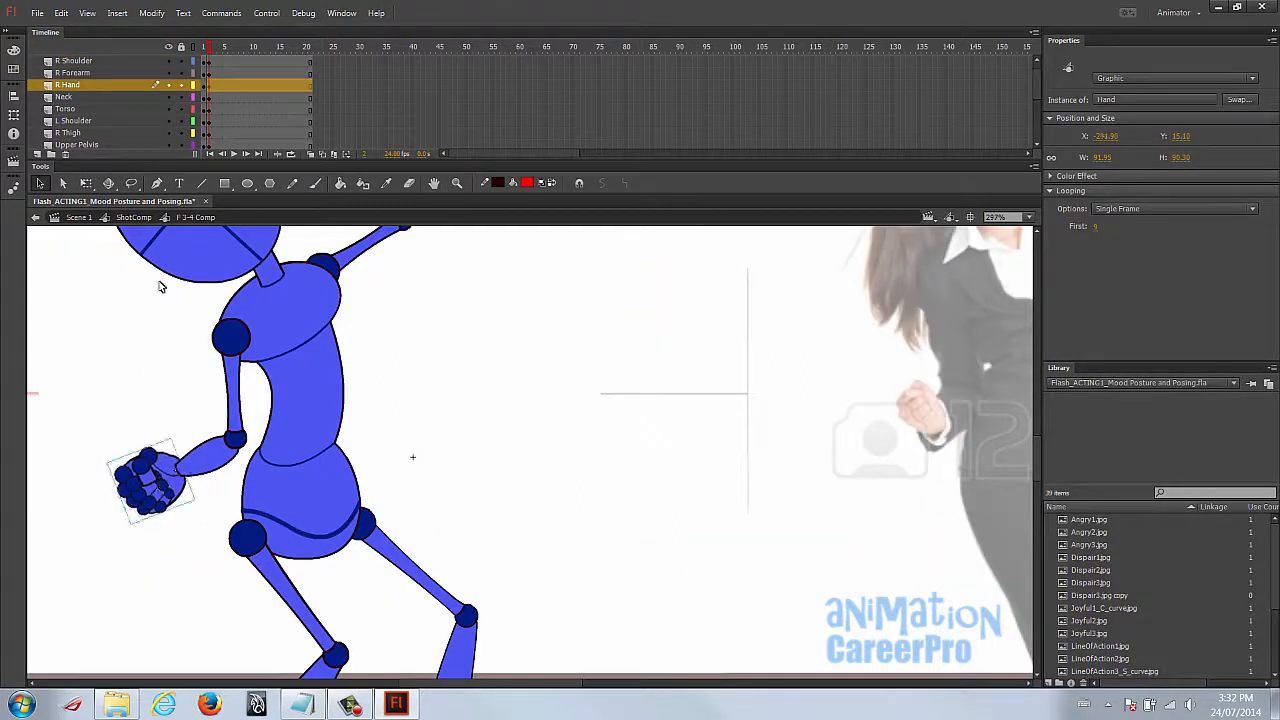
left_click(86, 87)
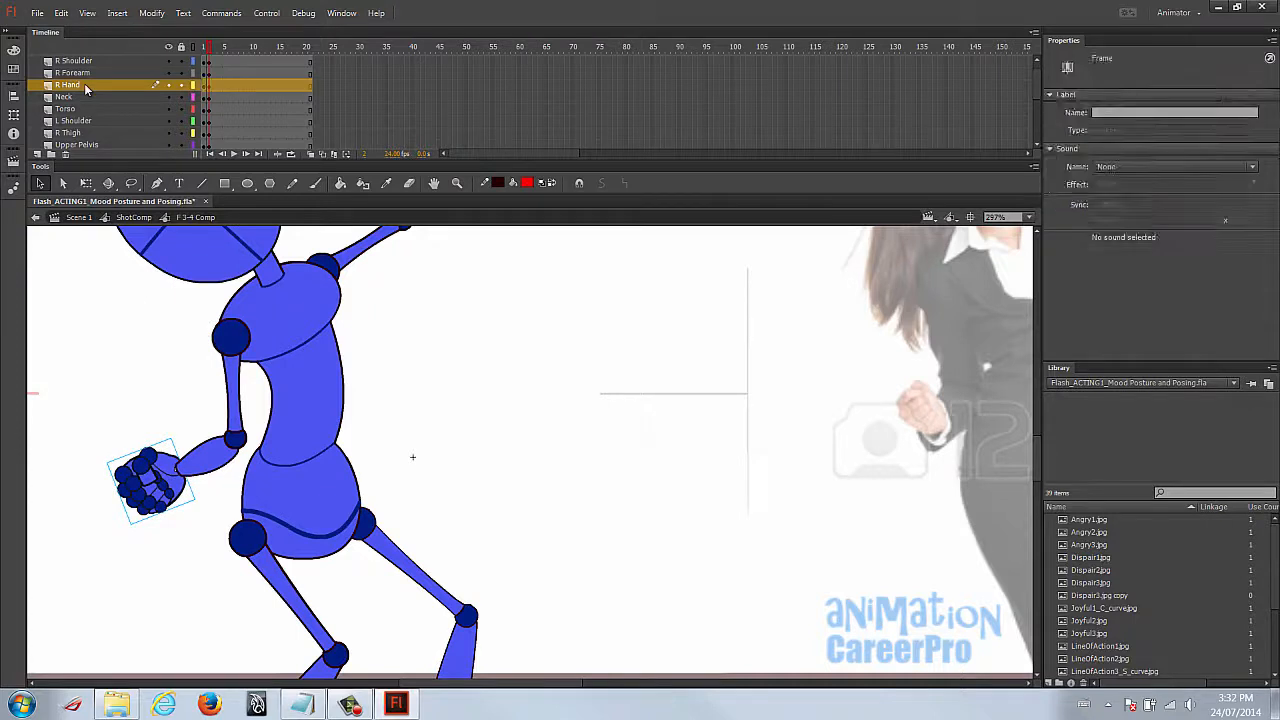
left_click_drag(86, 88, 90, 70)
left_click(190, 487)
left_click_drag(155, 486, 172, 486)
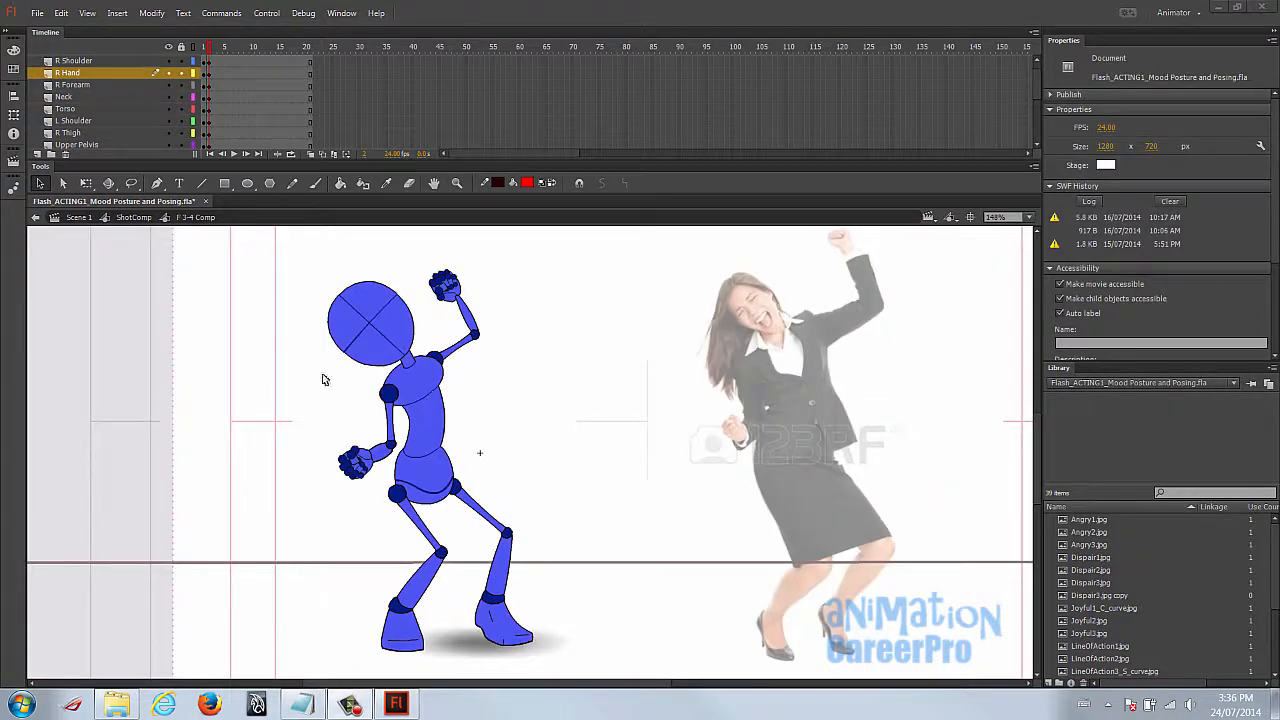
Leave the character symbol and return to the ShotComp composition.
double_click(290, 294)
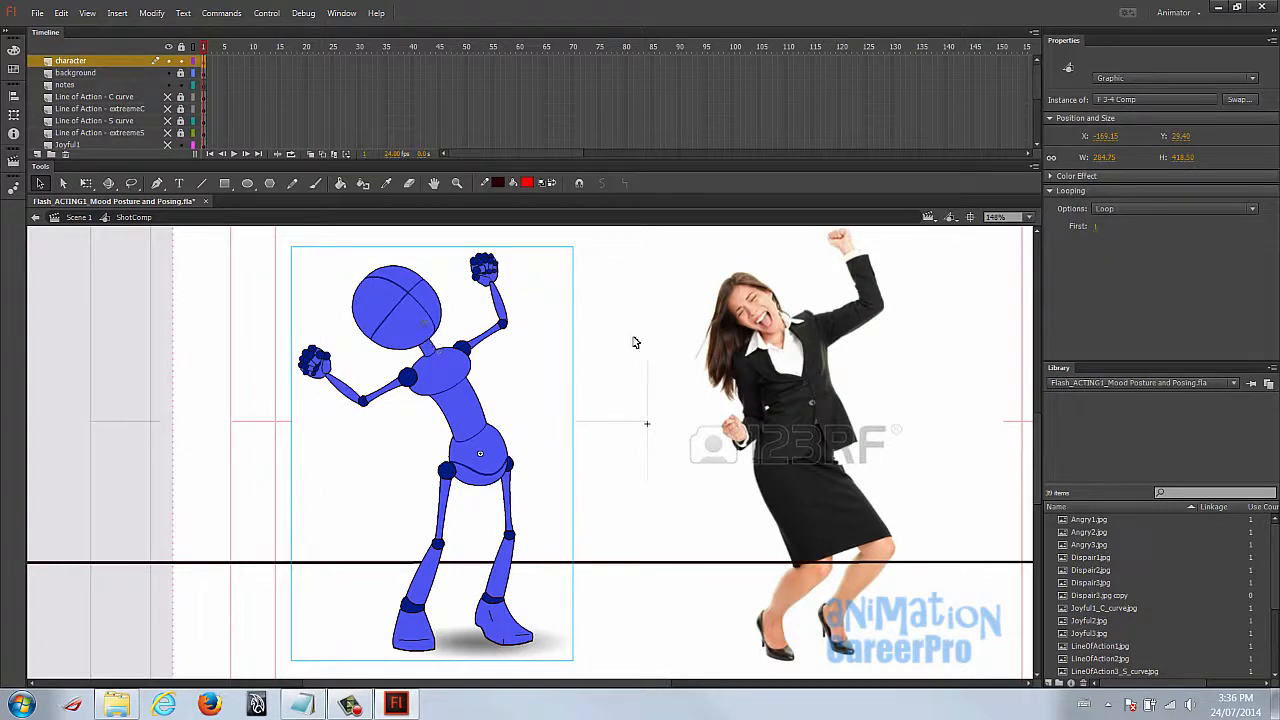
Set the character instance's looping to Single Frame with first frame 2.
left_click(1119, 212)
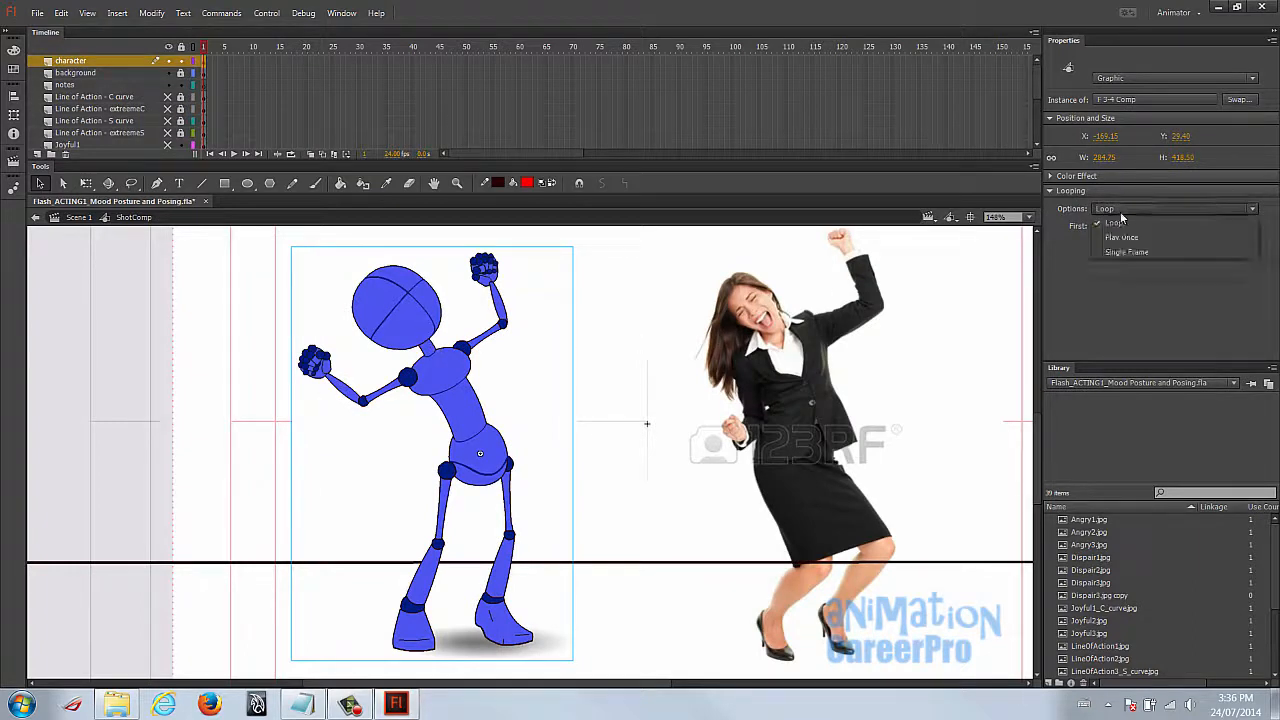
left_click(434, 352)
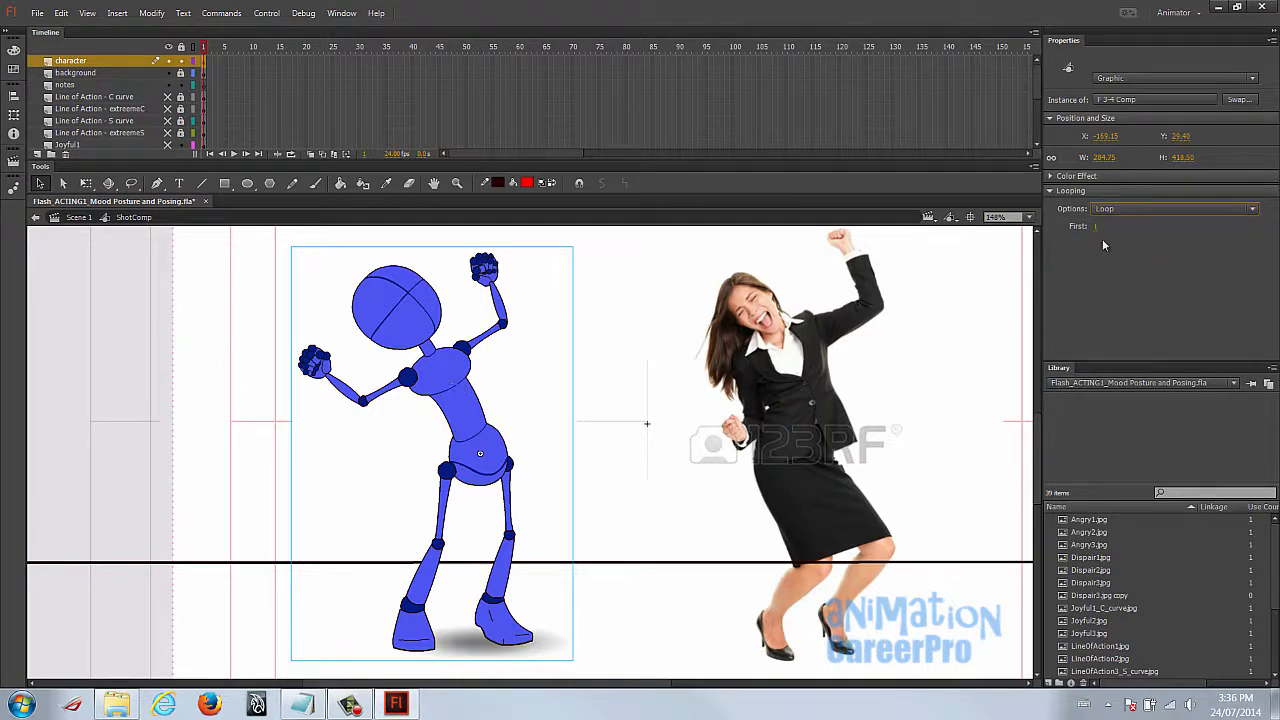
left_click(1146, 208)
left_click(1157, 252)
left_click(1095, 227)
type("2")
key("Return")
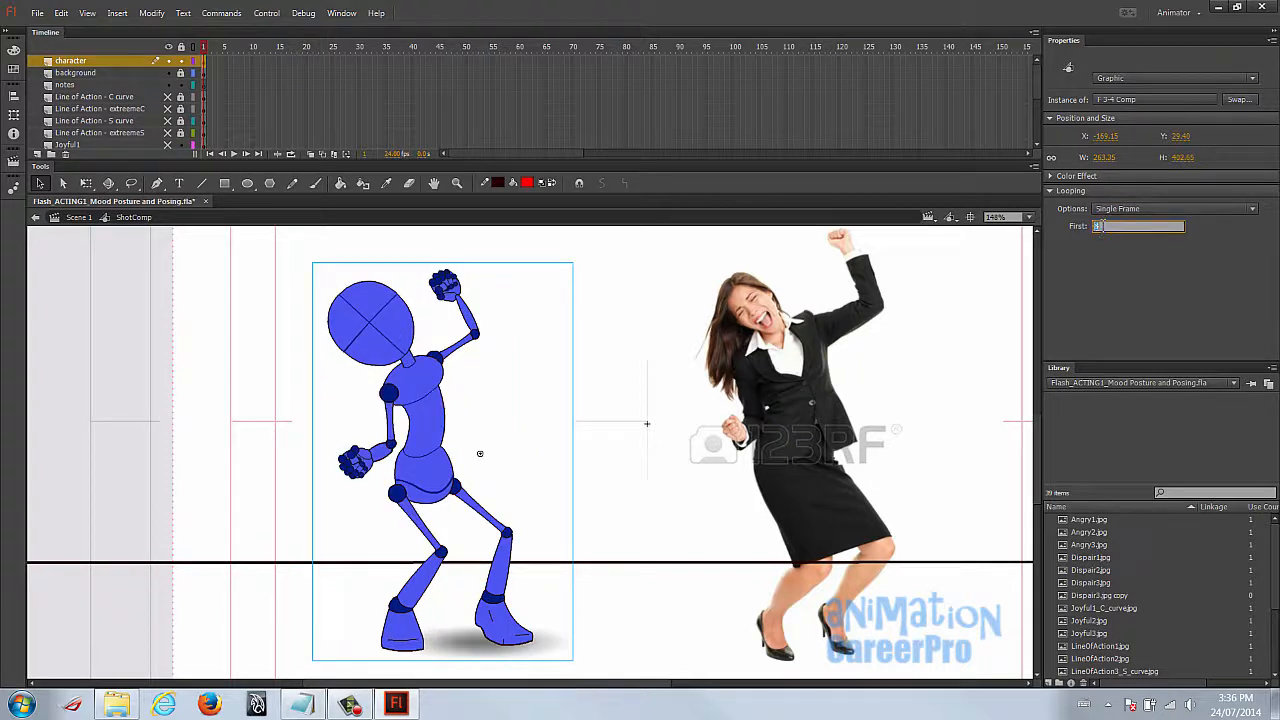
Compare the two joyful poses by alternating the character's first frame between 1 and 2, ending on 2.
type("1")
key("Return")
type("2")
key("Return")
type("1")
key("Return")
type("2")
key("Return")
type("1")
key("Return")
type("2")
key("Return")
type("1")
key("Return")
type("2")
key("Return")
type("1")
key("Return")
type("2")
key("Return")
Hide the Joyful2 reference layer and show Joyful3 instead.
scroll(170, 115, "down", 2)
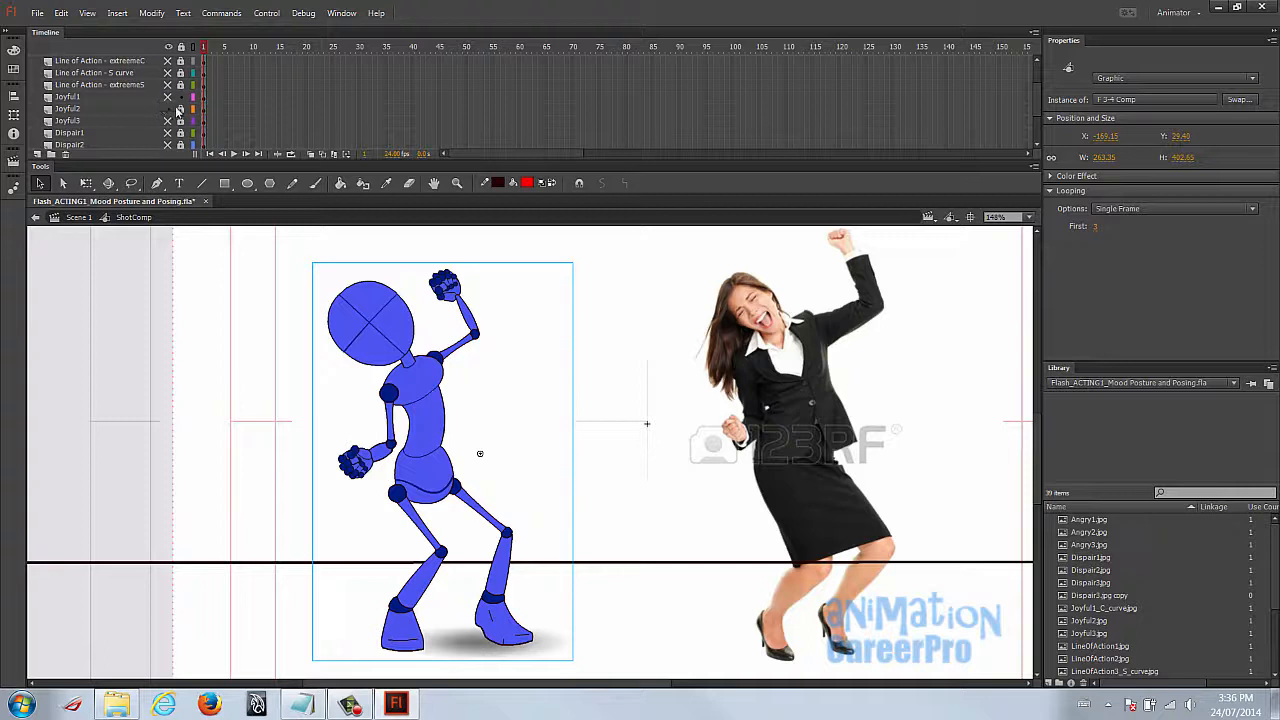
left_click(169, 109)
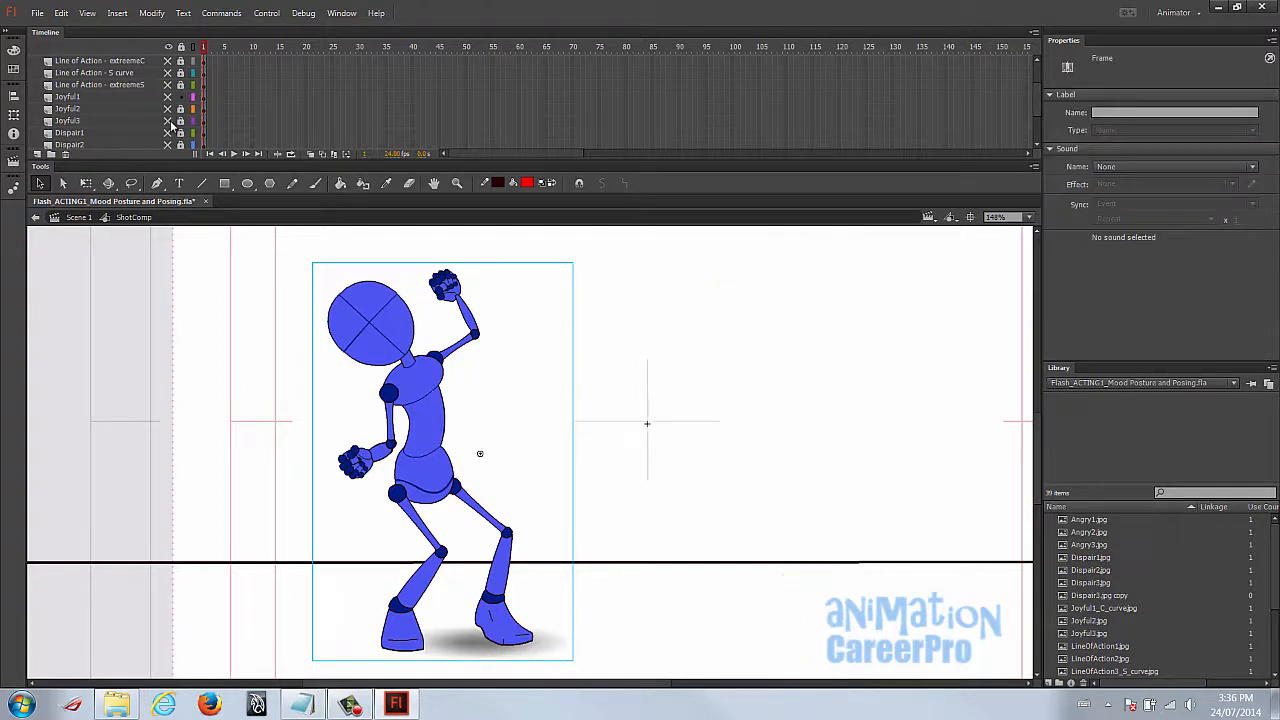
left_click(168, 121)
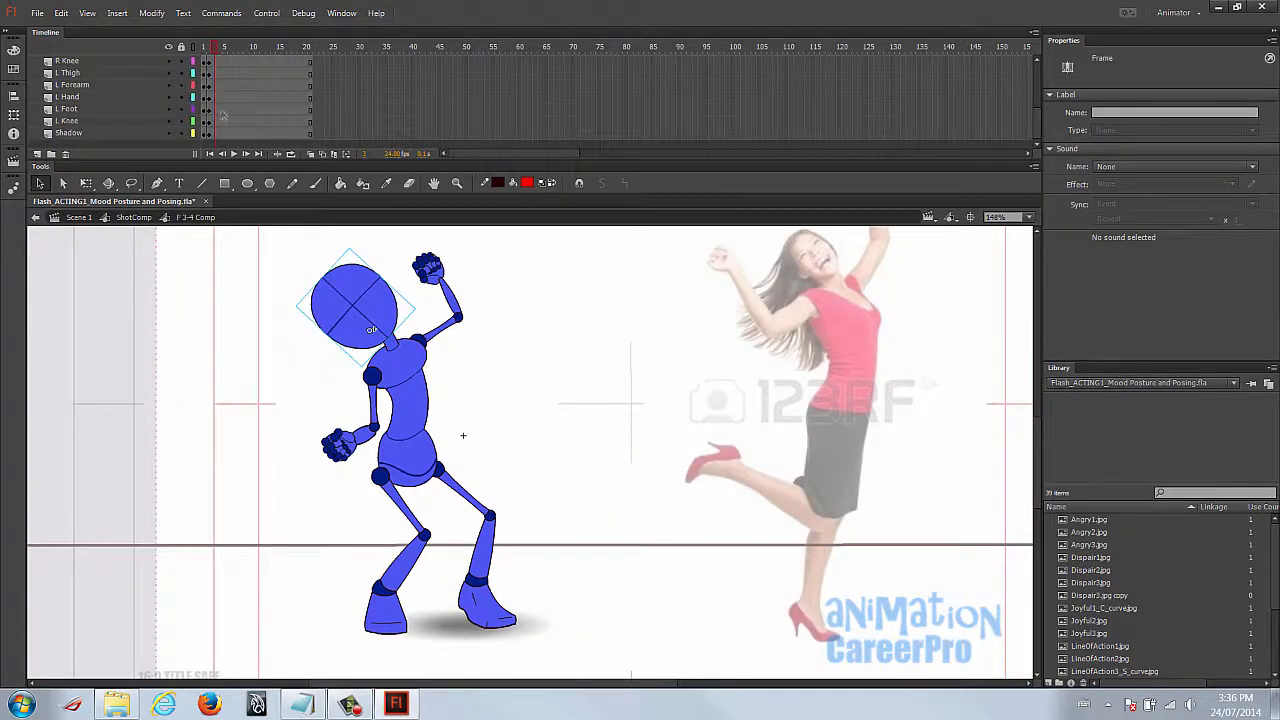
Inside the F 3-4 Comp character symbol, add keyframes at frame 3 on all body-part layers.
left_click(215, 135, "shift")
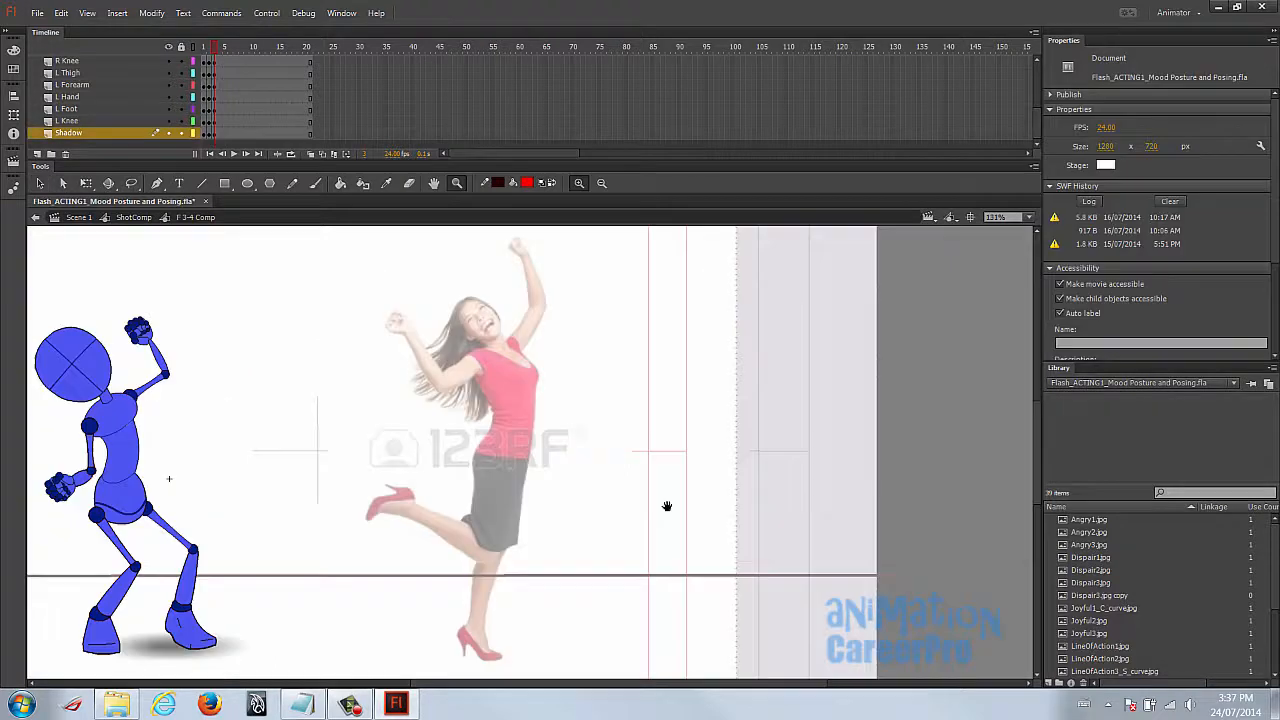
left_click_drag(668, 506, 680, 503)
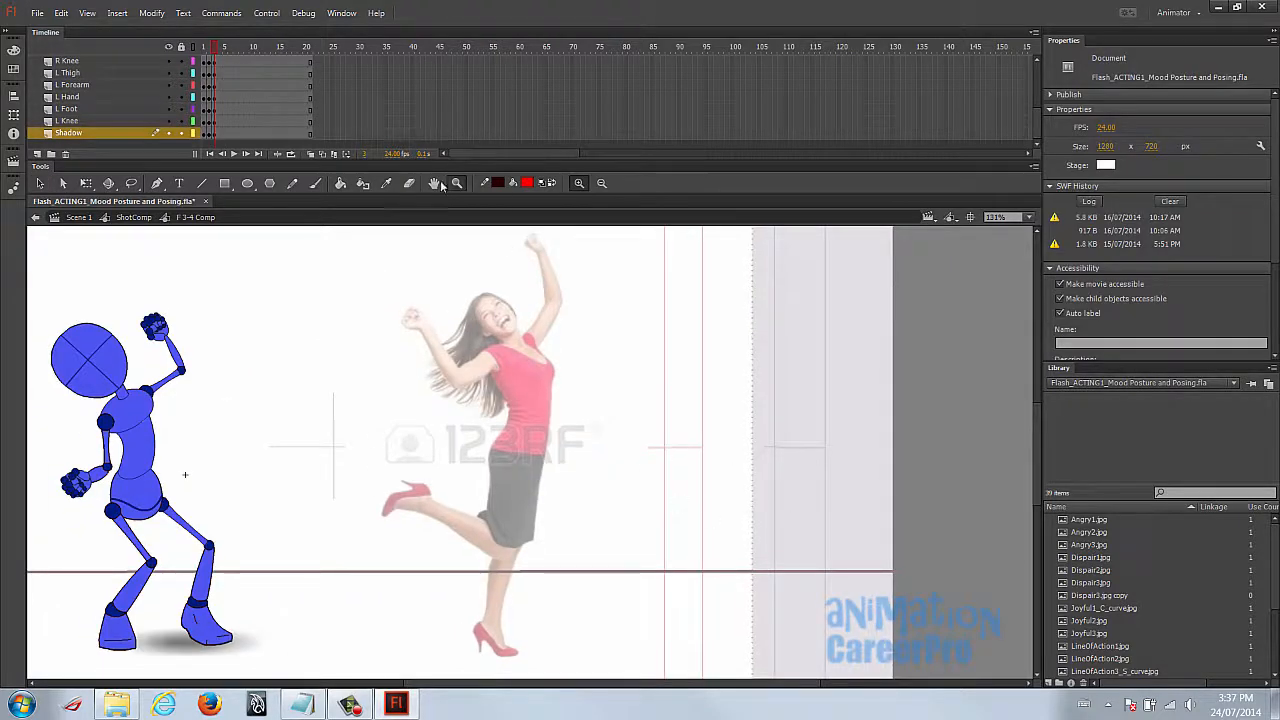
Brush a red line of action through the Joyful3 woman, plus strokes along both arms and the raised rear leg.
left_click(315, 183)
mouse_move(442, 259)
left_mouse_down()
mouse_move(489, 297)
mouse_move(525, 416)
mouse_move(524, 522)
mouse_move(490, 678)
left_mouse_up()
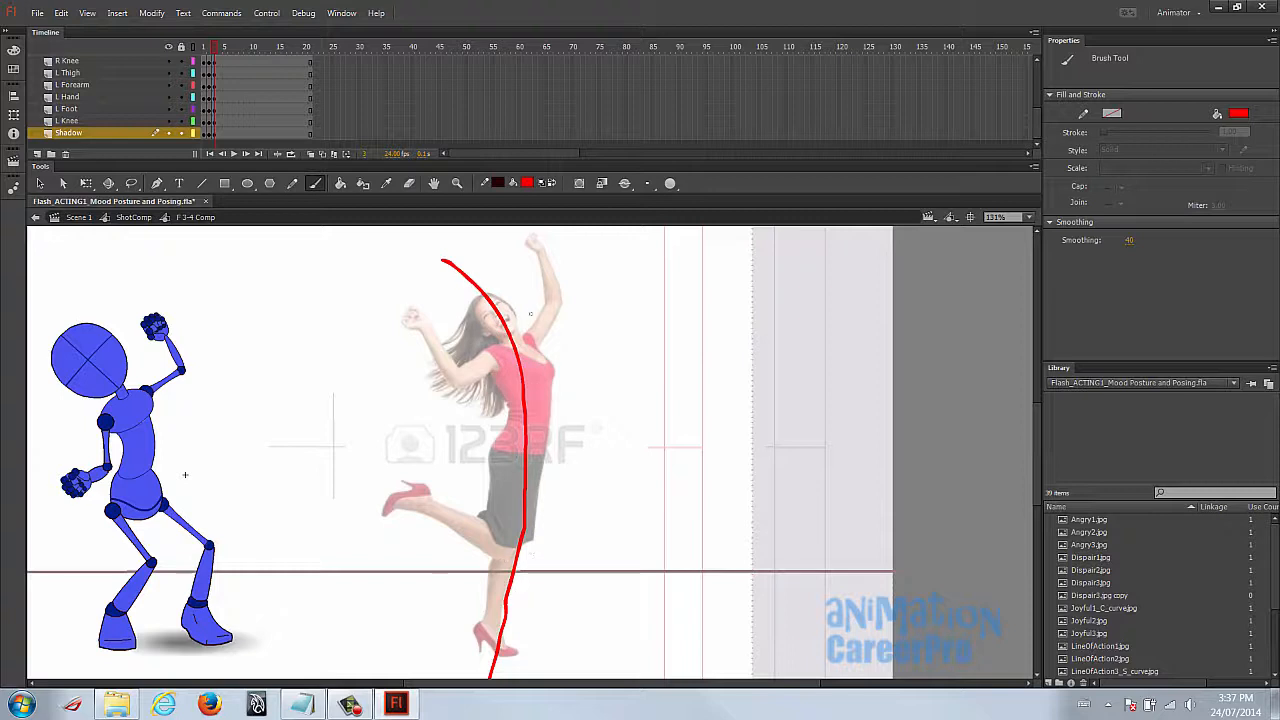
mouse_move(528, 238)
left_mouse_down()
mouse_move(552, 277)
mouse_move(536, 325)
left_mouse_up()
mouse_move(411, 308)
left_mouse_down()
mouse_move(447, 376)
mouse_move(527, 330)
left_mouse_up()
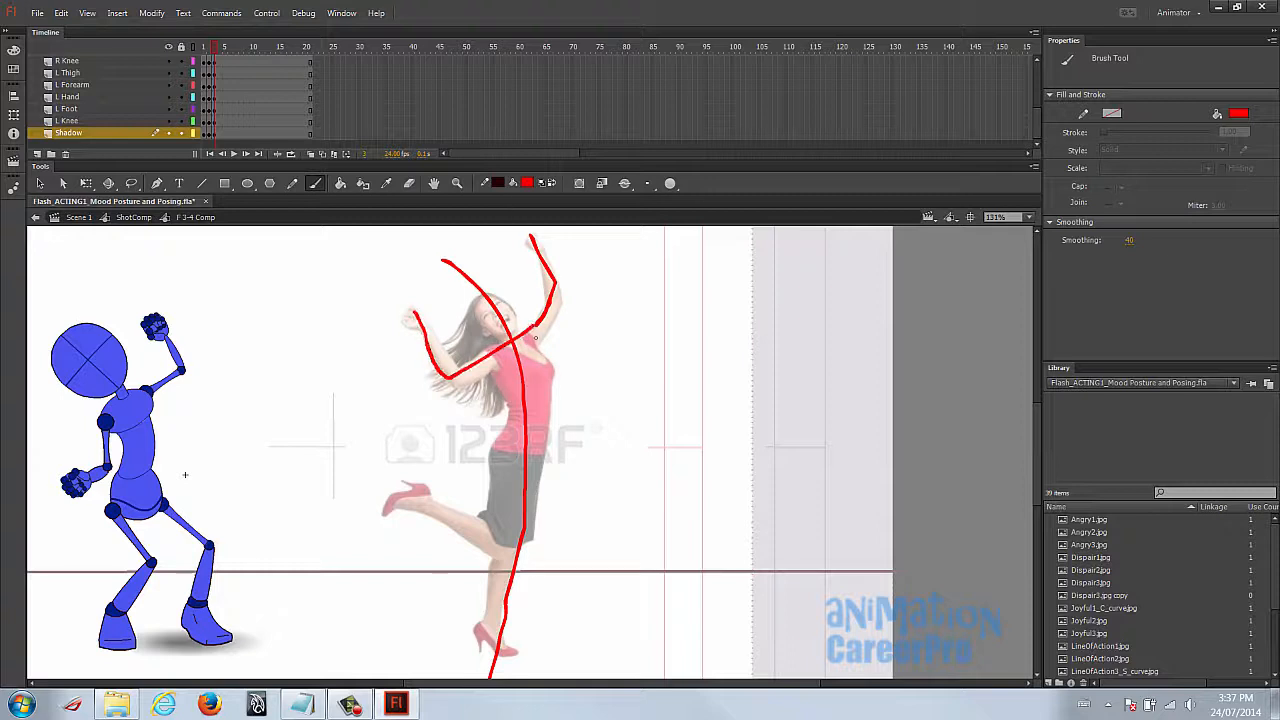
left_click_drag(404, 489, 517, 556)
Draw straight guide lines across the Joyful3 woman's fists, shoulders and waist to mark their tilts.
left_click_drag(675, 462, 711, 438)
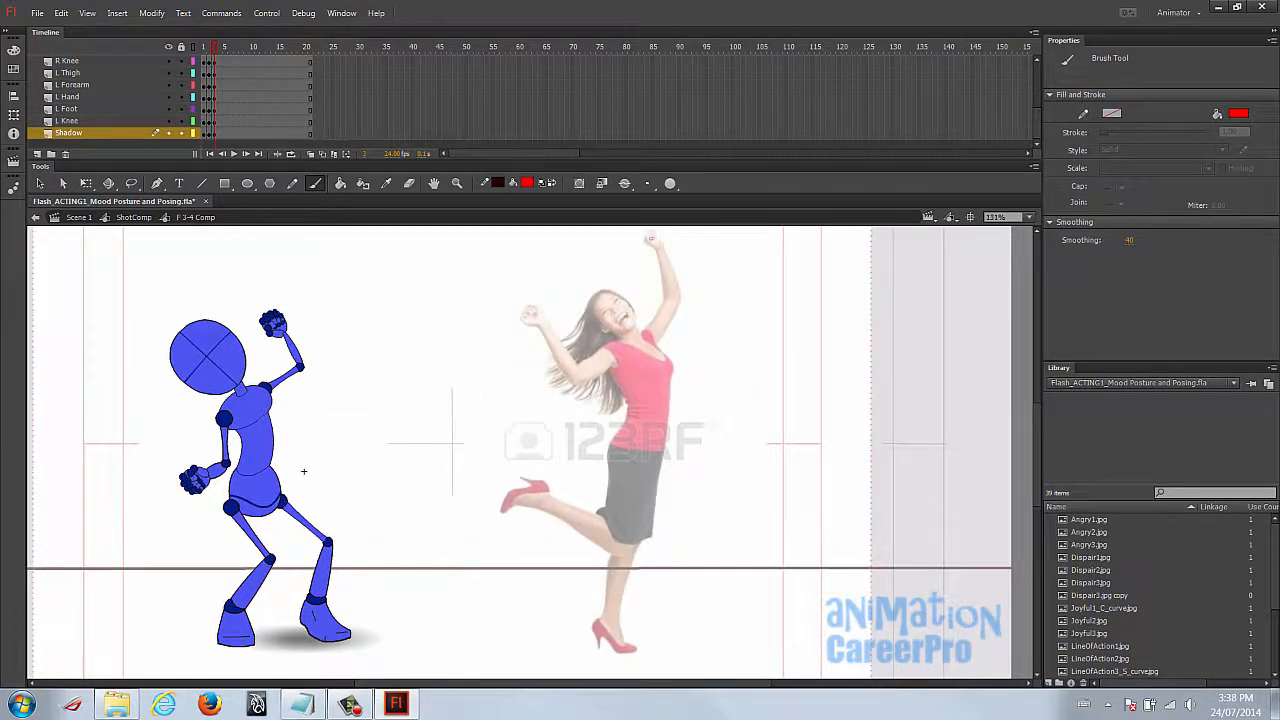
key("n")
left_click_drag(522, 316, 645, 242)
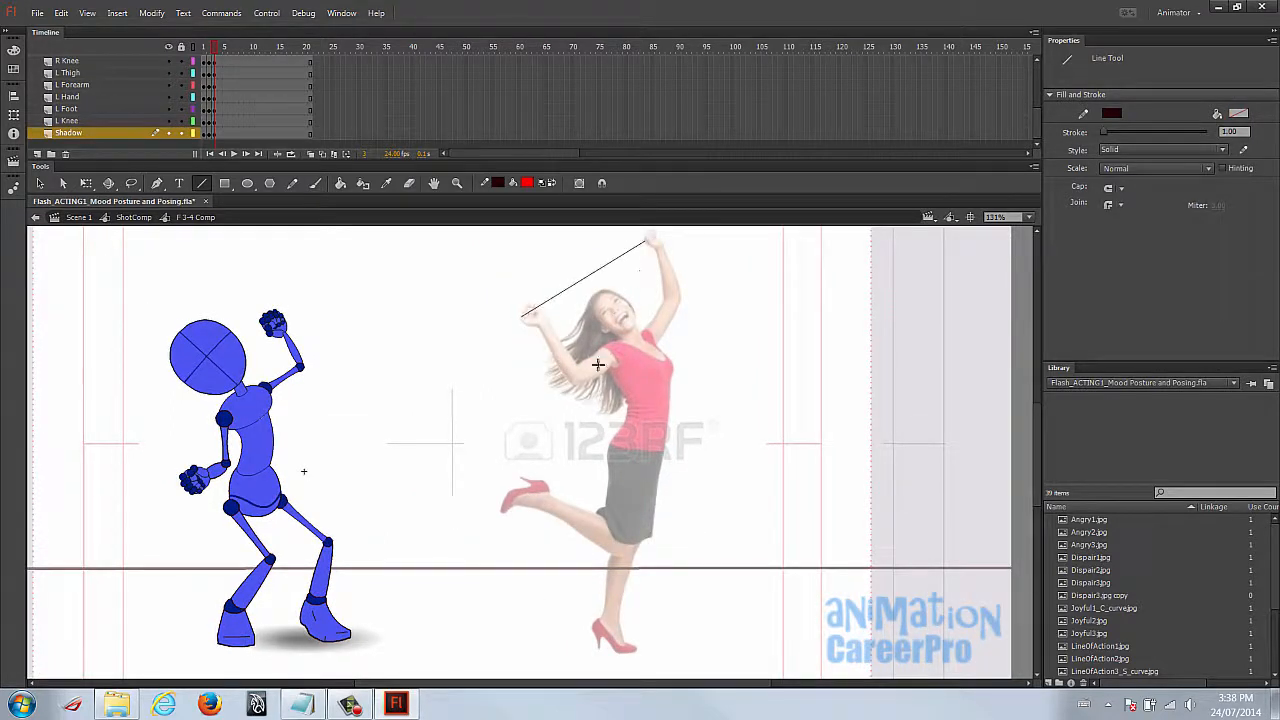
left_click_drag(599, 358, 650, 328)
left_click_drag(593, 432, 677, 449)
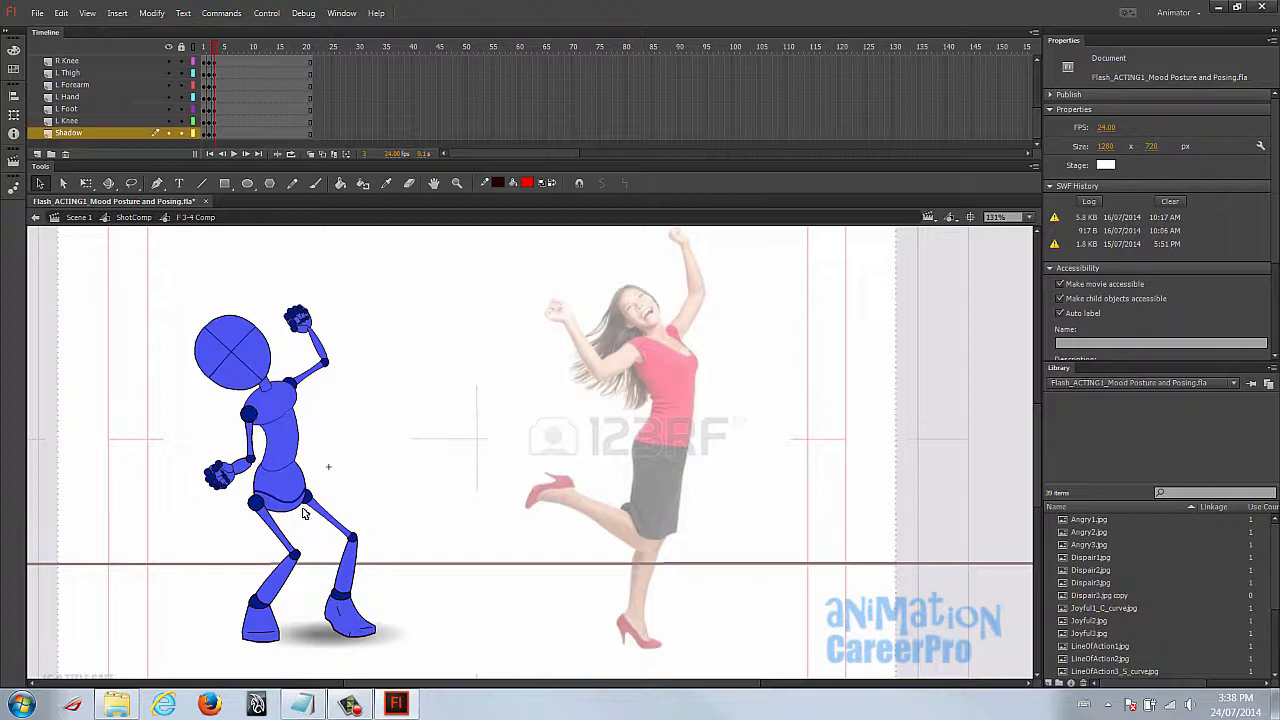
Move the pelvis up over the planted left foot and rotate the left thigh upright to meet the shin.
left_click_drag(297, 519, 343, 458)
left_click(388, 490)
key("q")
left_click_drag(421, 511, 361, 499)
Rotate the right thigh upright under the hip and swing the right shin and foot up behind the body.
left_click(346, 512)
left_click_drag(394, 498, 309, 453)
left_click_drag(334, 456, 330, 464)
left_click_drag(298, 575, 308, 543)
left_click_drag(247, 634, 209, 498)
Move the head, neck, torso and both arms together onto the raised pelvis.
left_click(281, 396)
left_click(254, 373, "shift")
left_click_drag(151, 266, 403, 420)
left_click_drag(278, 411, 326, 387)
Set the torso's first frame to 1 to straighten the chest.
left_click(326, 387)
left_click(1097, 228)
type("1")
key("Return")
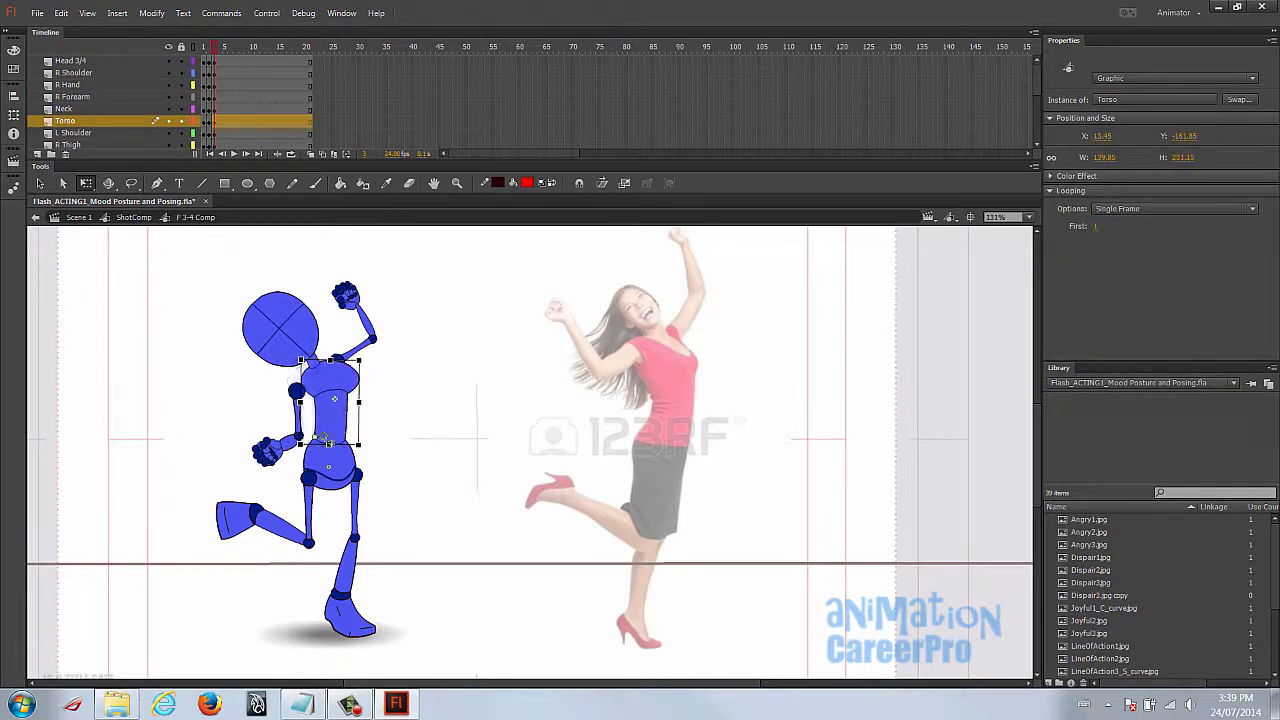
Tilt the torso and pelvis slightly toward the reference, and shift the neck and head over the chest.
left_click(340, 488, "shift")
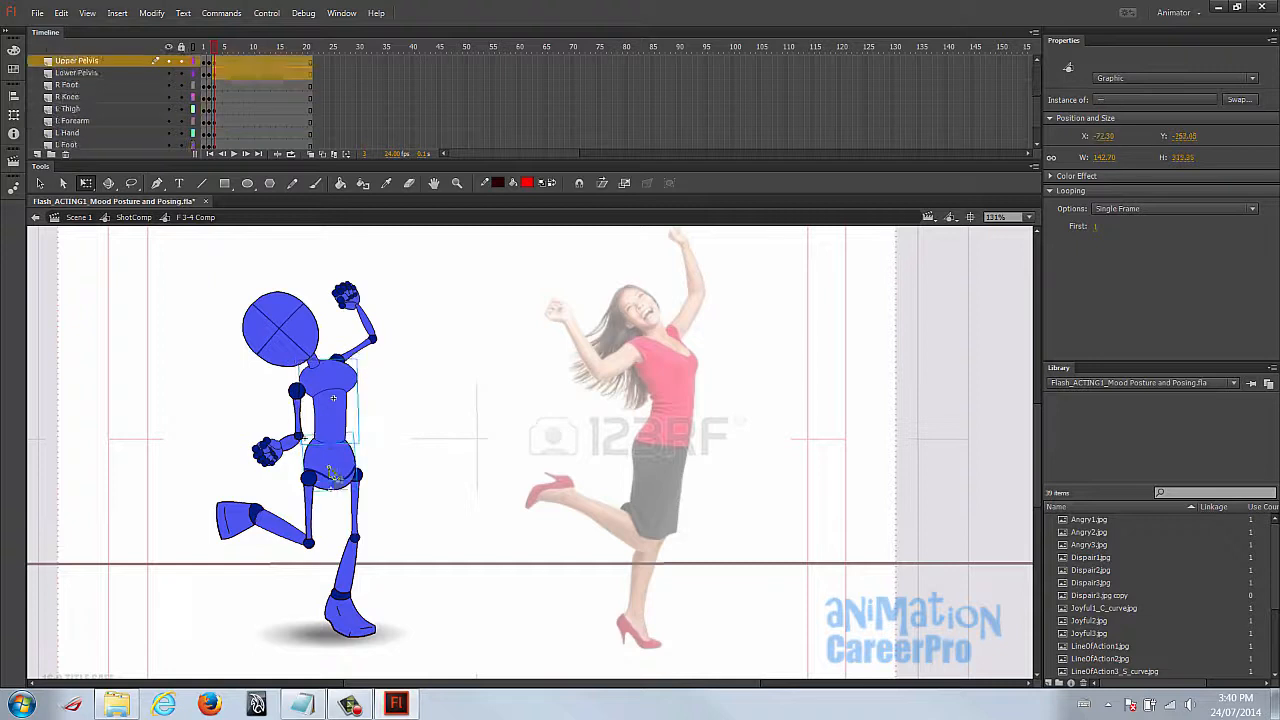
left_click(335, 435, "shift")
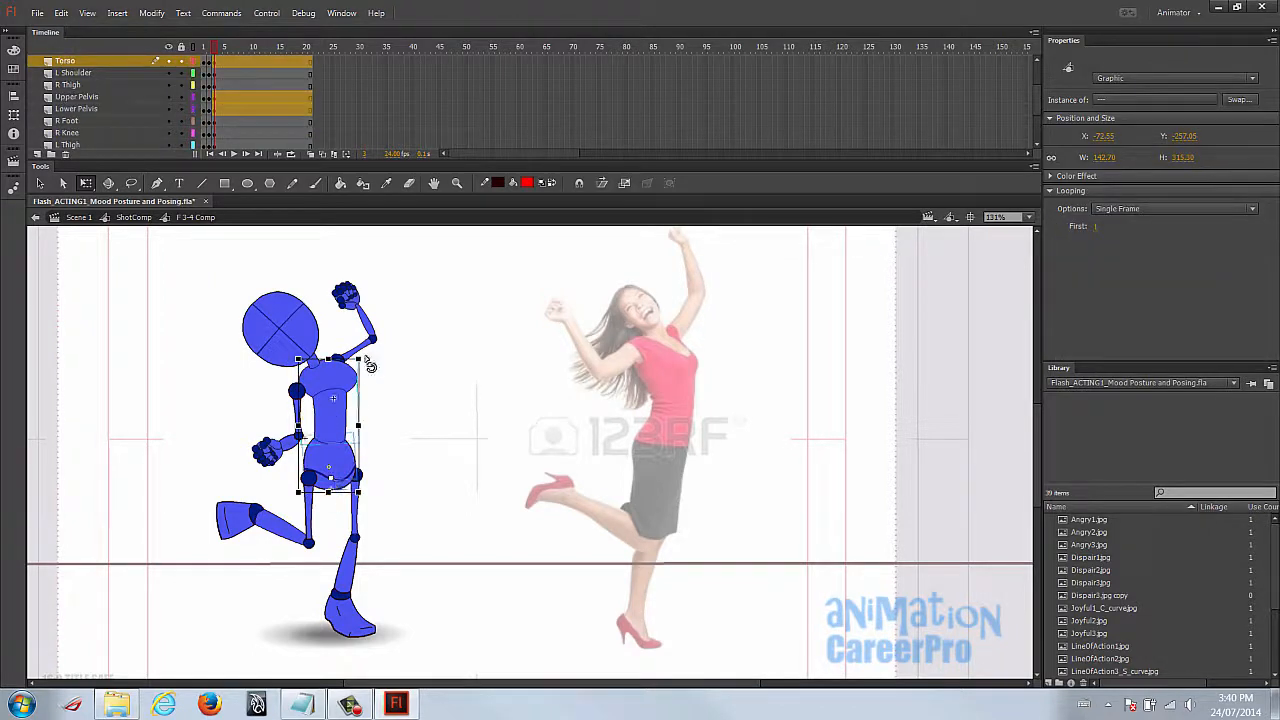
left_click(311, 356)
left_click(301, 344, "shift")
left_click_drag(301, 344, 325, 338)
Rotate the neck to follow the chest's tilt and reposition the head on top of it.
key("z")
left_click(389, 380)
left_click_drag(395, 380, 381, 371)
key("v")
left_click(420, 400)
key("q")
left_click_drag(437, 409, 425, 416)
left_click_drag(380, 372, 334, 350)
left_click_drag(407, 396, 421, 396)
left_click_drag(353, 341, 291, 359)
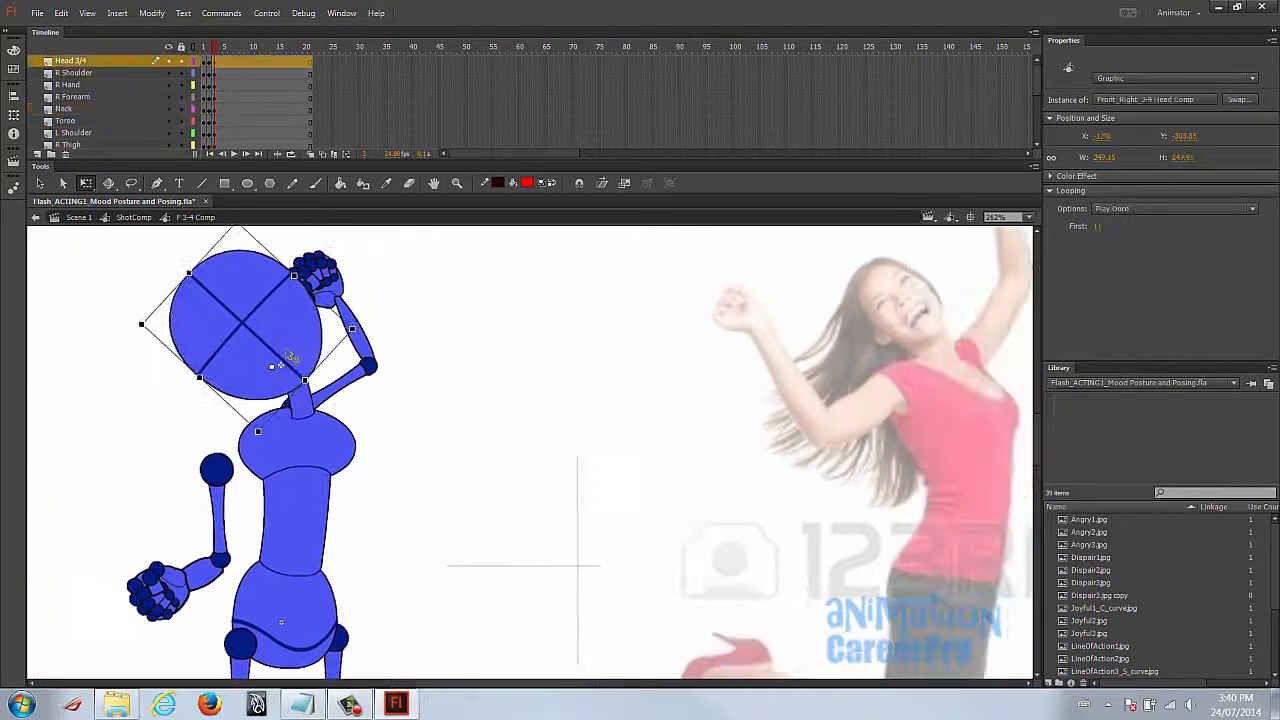
left_click_drag(269, 438, 263, 438)
left_click_drag(368, 440, 380, 426)
Move the left upper arm, forearm and fist together outward so they join the torso's shoulder.
key("z")
left_click(400, 450, "alt")
left_click_drag(469, 446, 420, 417)
left_click_drag(306, 301, 712, 655)
left_click_drag(618, 505, 593, 550)
key("v")
left_click(397, 378)
left_click(404, 345, "shift")
left_click(384, 311, "shift")
left_click_drag(384, 311, 420, 323)
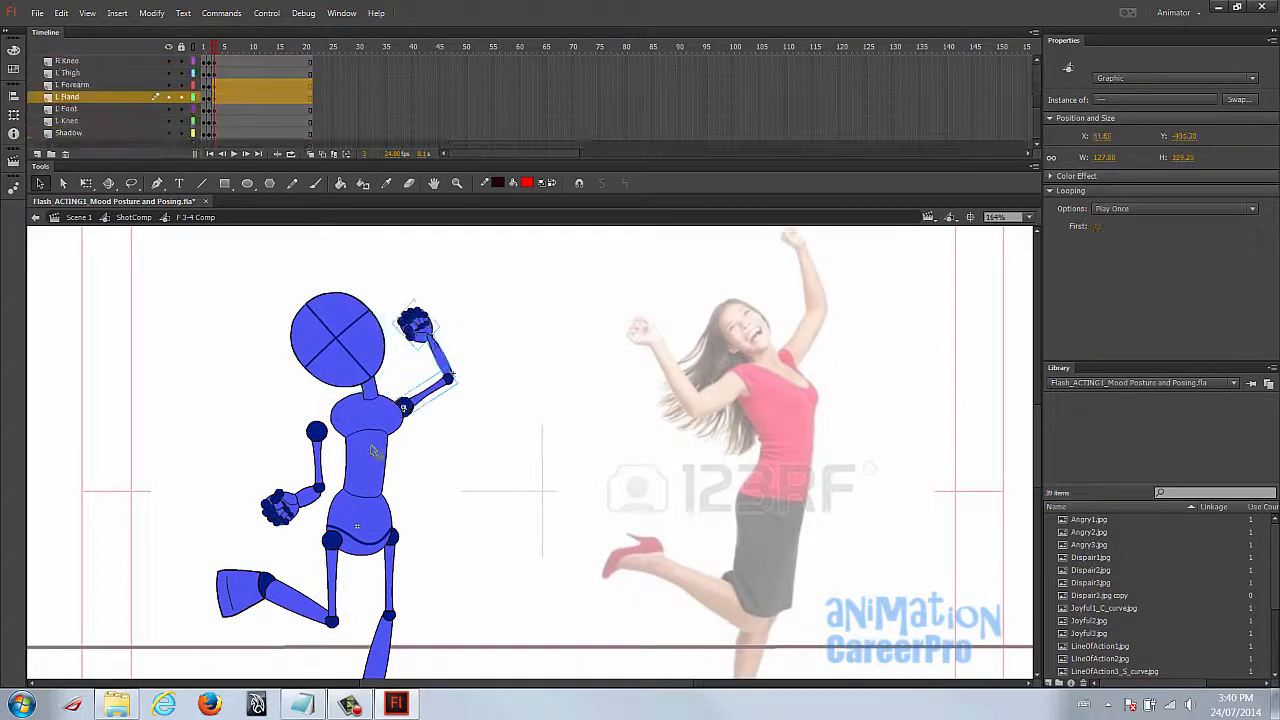
Rotate the left arm upward about the shoulder and refit its joint to the torso.
left_click(374, 446)
key("q")
left_click_drag(373, 446, 371, 447)
left_click_drag(477, 402, 412, 300)
left_click_drag(424, 398, 413, 390)
mouse_move(456, 291)
left_mouse_down()
mouse_move(404, 250)
mouse_move(456, 314)
left_mouse_up()
left_click(416, 383)
Rotate the left forearm and fist together into a nearly vertical position above the head.
left_click(391, 323)
left_click(406, 338, "shift")
left_click_drag(411, 355, 412, 344)
left_click_drag(428, 270, 452, 281)
left_click_drag(416, 321, 428, 293)
Rotate the left upper arm slightly outward about the shoulder.
left_click(418, 365)
left_click_drag(578, 379, 562, 401)
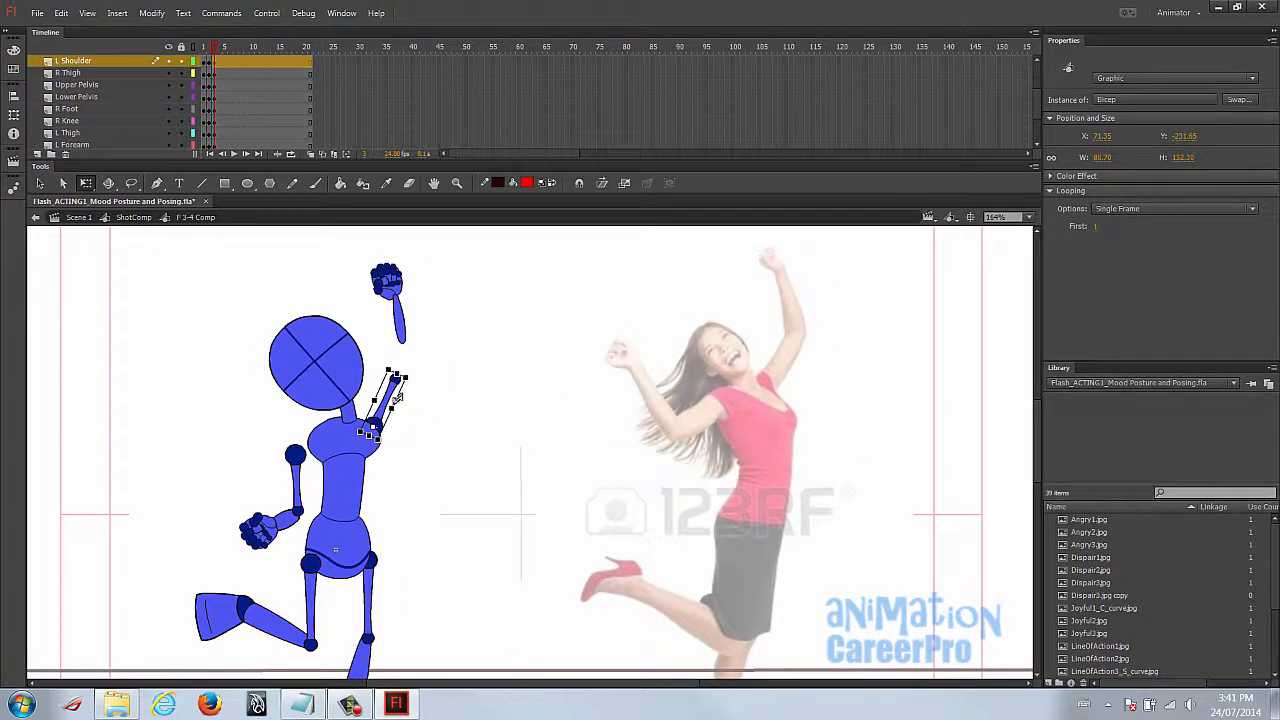
left_click_drag(398, 375, 405, 366)
Lower the left forearm onto the elbow, align it with the upper arm and fit the fist to the wrist.
left_click(402, 322)
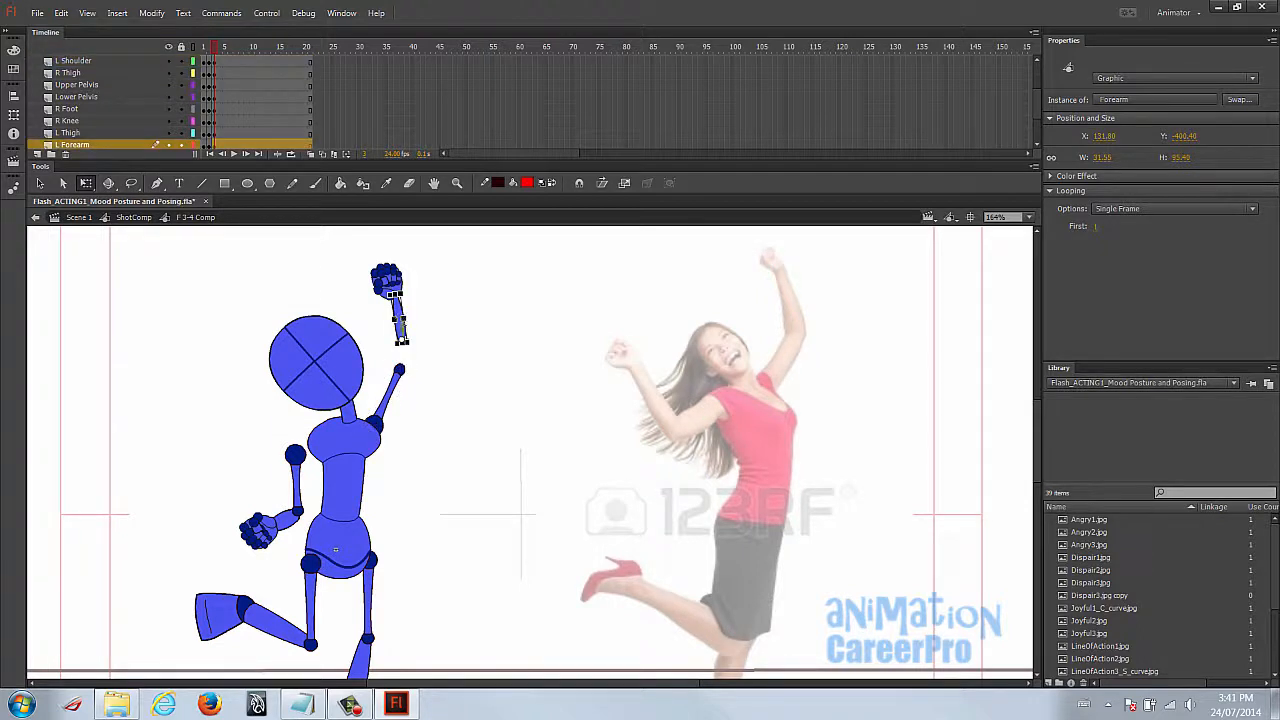
key("z")
left_click_drag(213, 262, 507, 535)
left_click_drag(612, 475, 452, 435)
key("v")
left_click_drag(438, 301, 437, 346)
key("q")
left_click_drag(431, 289, 436, 272)
left_click(433, 248)
Rotate the lowered right arm up and outward about the shoulder.
key("z")
left_click(413, 427, "alt")
key("v")
left_click_drag(413, 427, 454, 446)
key("q")
left_click_drag(476, 542, 370, 460)
Set the head's first frame to 2 to turn its facing direction.
left_click(489, 382)
left_click(1096, 227)
type("2")
key("Return")
Join the right arm to the shoulder and angle its forearm and fist upward beside the head.
mouse_move(478, 445)
left_mouse_down()
mouse_move(426, 444)
mouse_move(411, 393)
mouse_move(408, 409)
mouse_move(392, 405)
mouse_move(410, 422)
left_mouse_up()
left_click(412, 432)
key("z")
left_click_drag(347, 307, 643, 466)
key("q")
left_click(402, 449)
mouse_move(315, 452)
left_mouse_down()
mouse_move(326, 496)
mouse_move(317, 469)
left_mouse_up()
left_click_drag(228, 314, 229, 357)
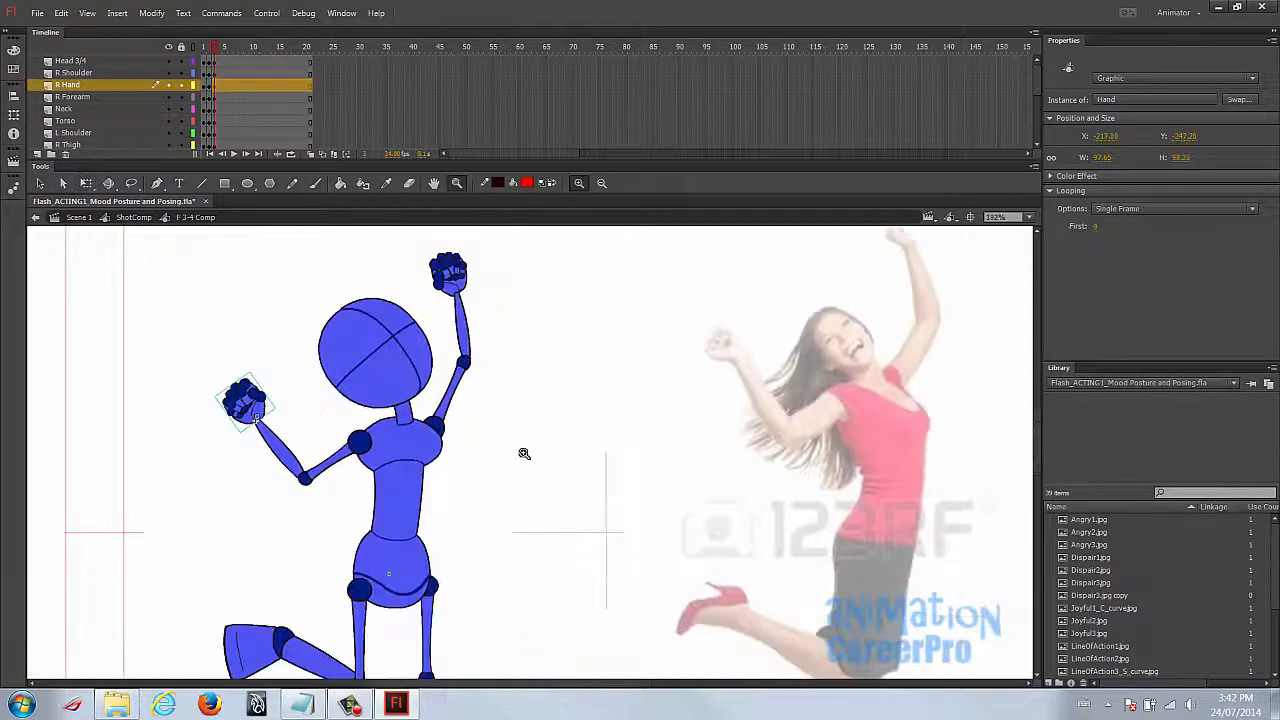
Rotate the raised left upper arm farther from the head and refit its forearm and fist at the elbow.
key("v")
left_click(449, 338)
left_click_drag(462, 385, 467, 391)
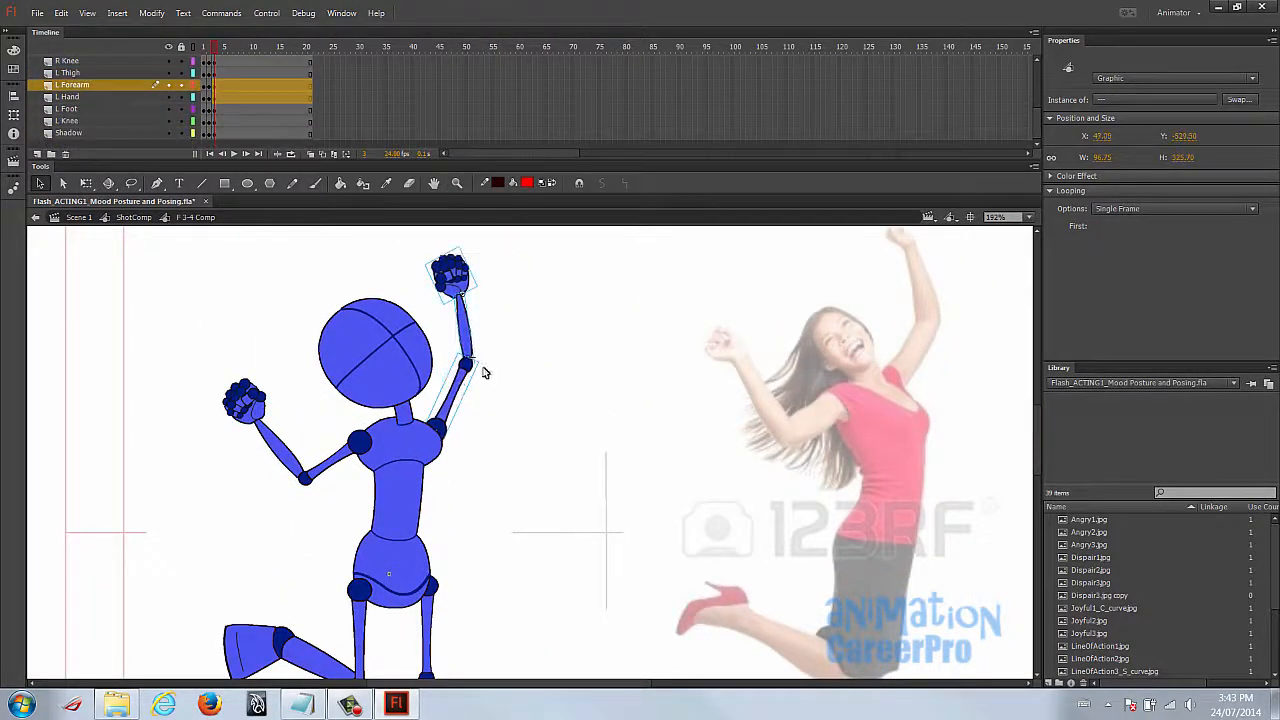
key("q")
mouse_move(486, 251)
left_mouse_down()
mouse_move(517, 274)
mouse_move(484, 260)
left_mouse_up()
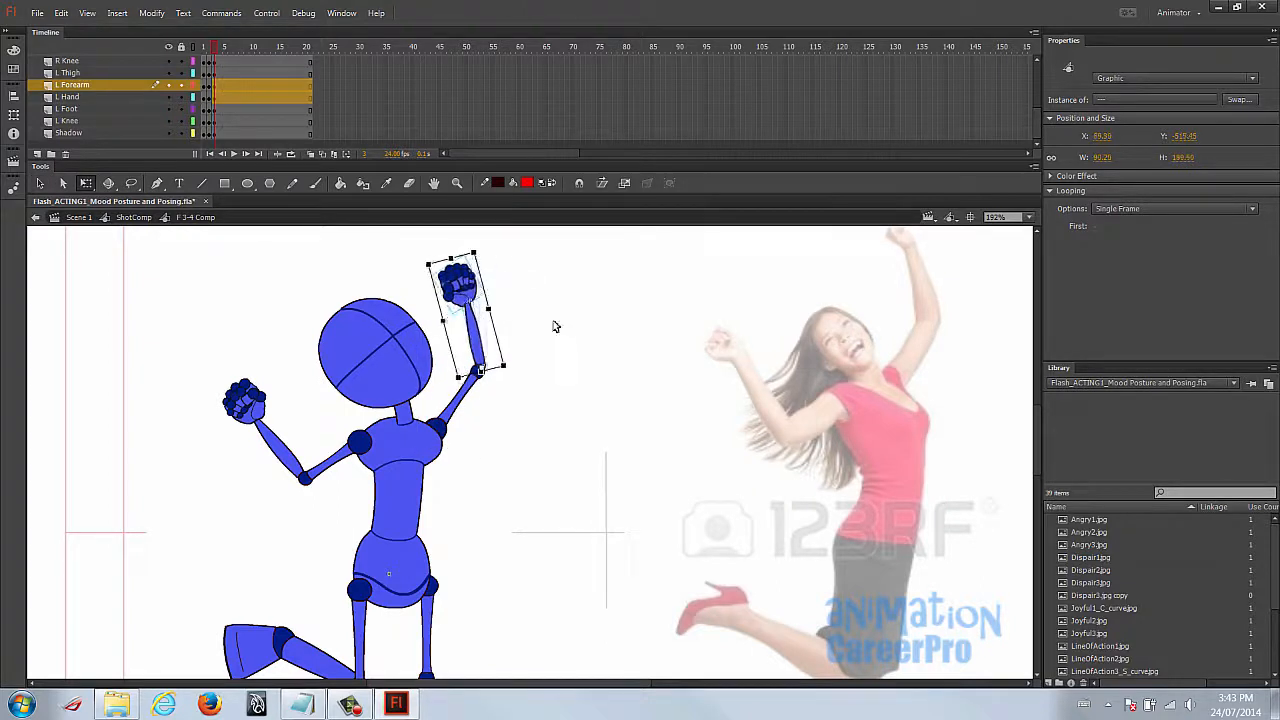
Raise the right upper arm slightly about the shoulder and bring its forearm and fist up to the elbow.
left_click_drag(226, 447, 319, 521)
left_click_drag(294, 431, 361, 441)
left_click_drag(214, 371, 300, 345)
left_click(332, 457, "shift")
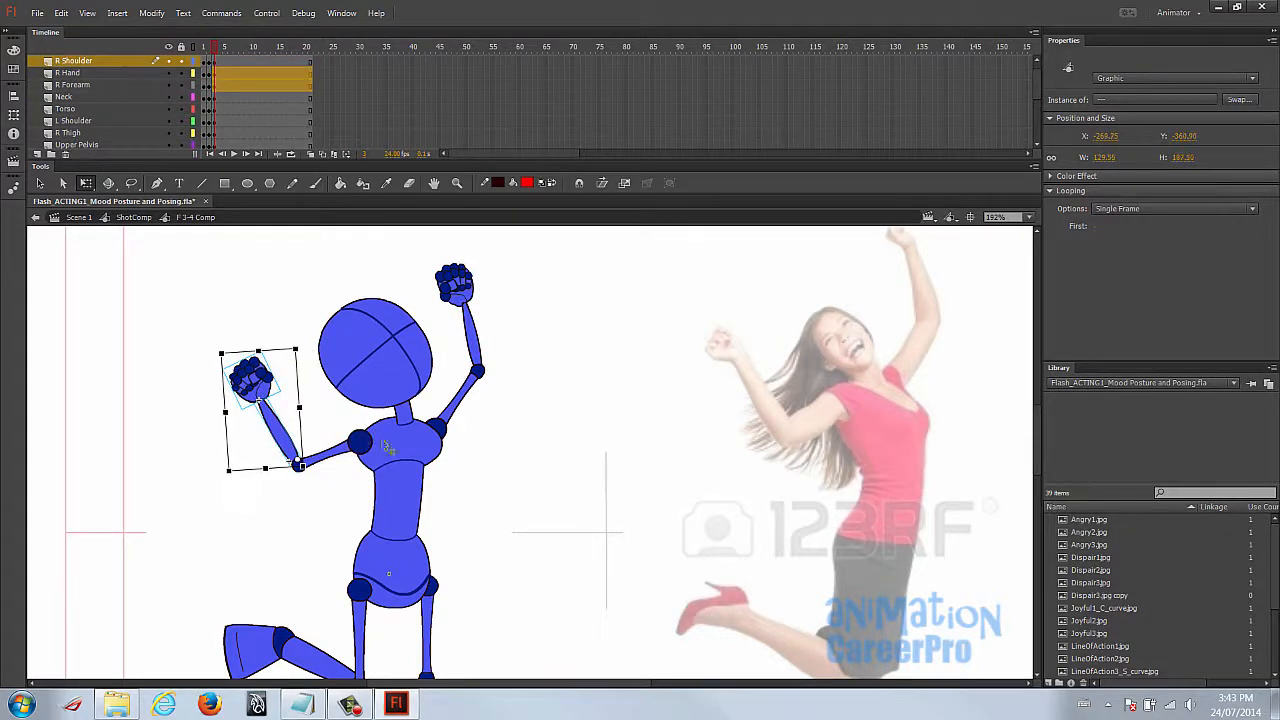
Tilt the head and neck together slightly backward.
left_click_drag(495, 433, 483, 365)
left_click(387, 343)
left_click(376, 280, "shift")
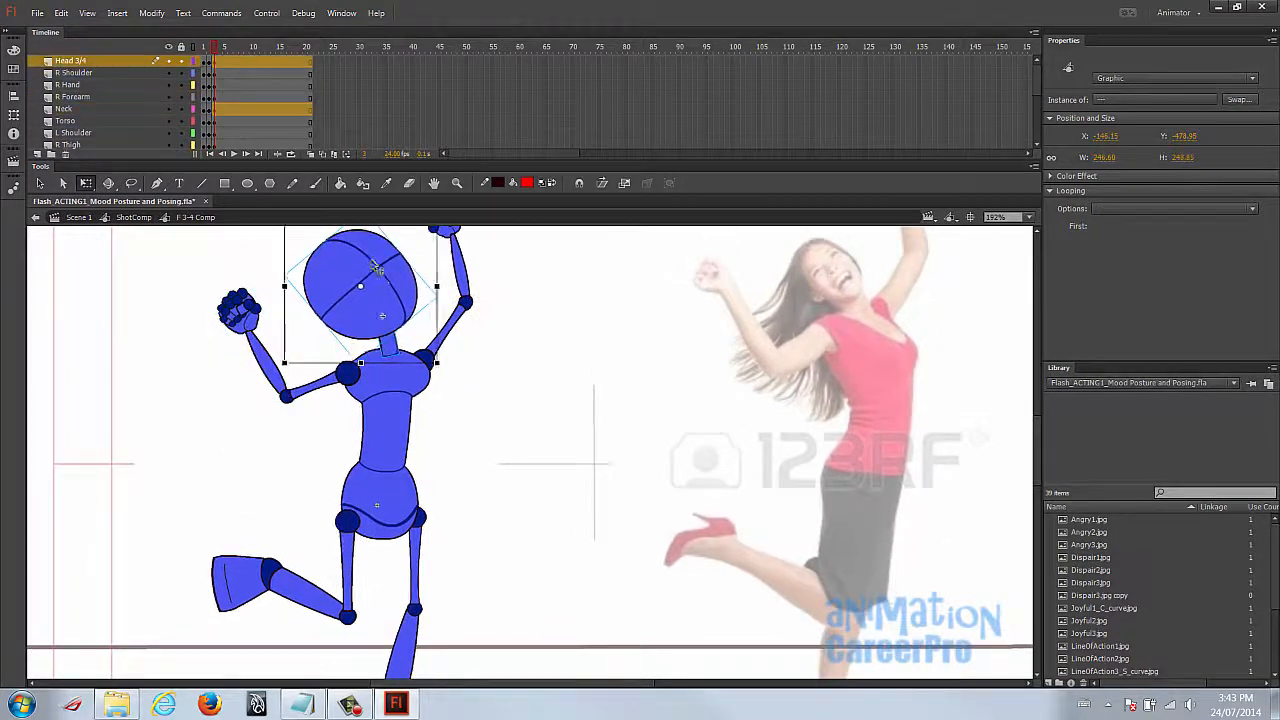
left_click(490, 341)
Rotate the upper and lower pelvis together so the right hip rises above the left.
left_click_drag(526, 422, 522, 371)
left_click(378, 452)
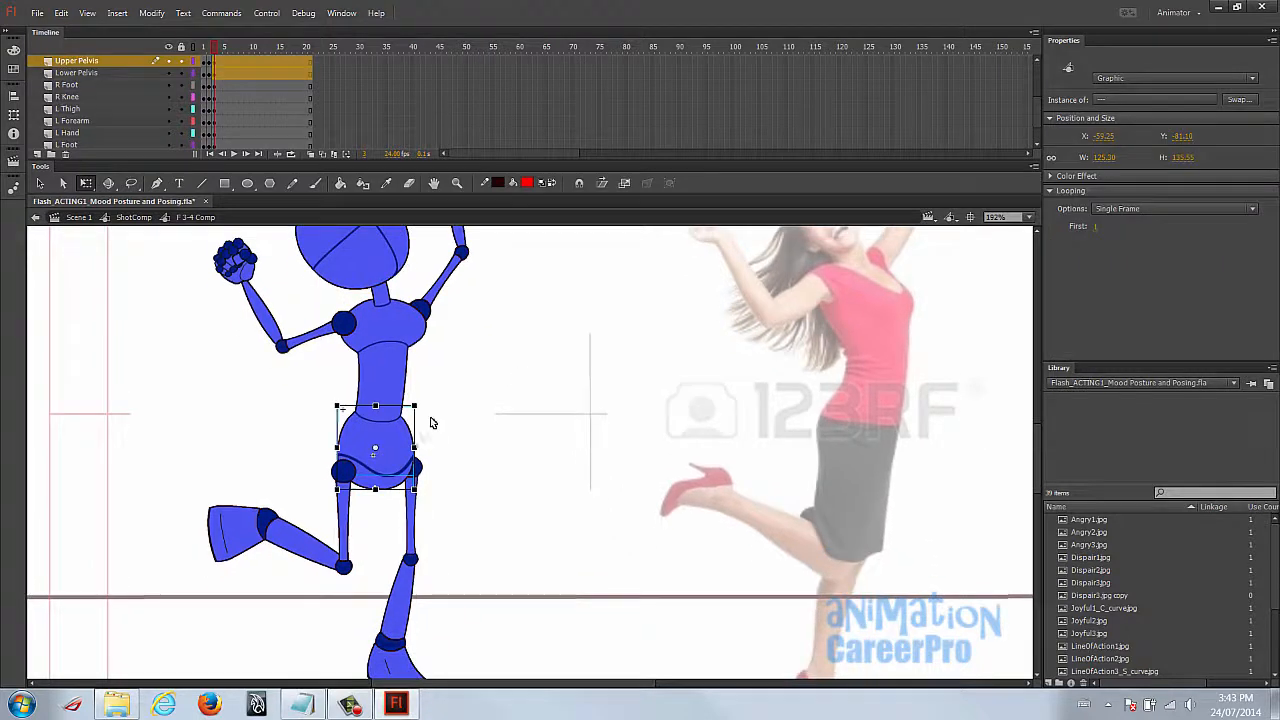
left_click_drag(418, 407, 445, 413)
left_click_drag(385, 494, 345, 423)
Fit the right leg to the raised hip with its knee angled forward, and lift the shin and foot higher behind.
left_click(240, 499)
left_click(310, 508, "shift")
left_click(354, 443, "shift")
mouse_move(349, 523)
left_mouse_down()
mouse_move(371, 523)
mouse_move(364, 511)
left_mouse_up()
left_click_drag(222, 459, 242, 421)
Set the right foot's symbol to display frame 3, then rotate and fit the foot to the raised ankle.
left_click(252, 468)
left_click(1097, 227)
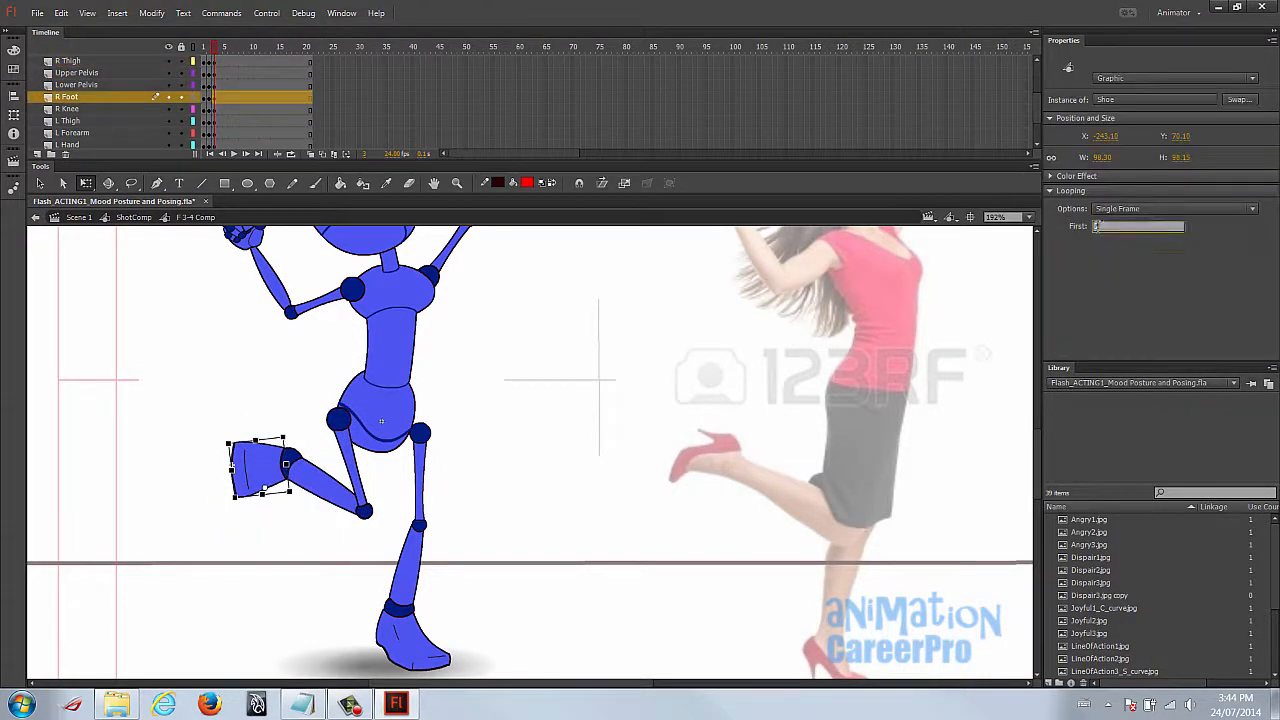
type("3")
key("Return")
left_click_drag(265, 542, 195, 524)
left_click_drag(231, 465, 247, 456)
left_click_drag(513, 480, 493, 456)
Return to the ShotComp level, hide the Joyful3 reference and show the Dispair1 reference.
left_click(500, 510, "ctrl+alt")
left_click(505, 490)
left_click(545, 634, "shift")
left_click(589, 423, "ctrl+alt")
left_click(457, 562)
left_click(543, 481)
key("z")
left_click_drag(337, 276, 781, 605)
key("v")
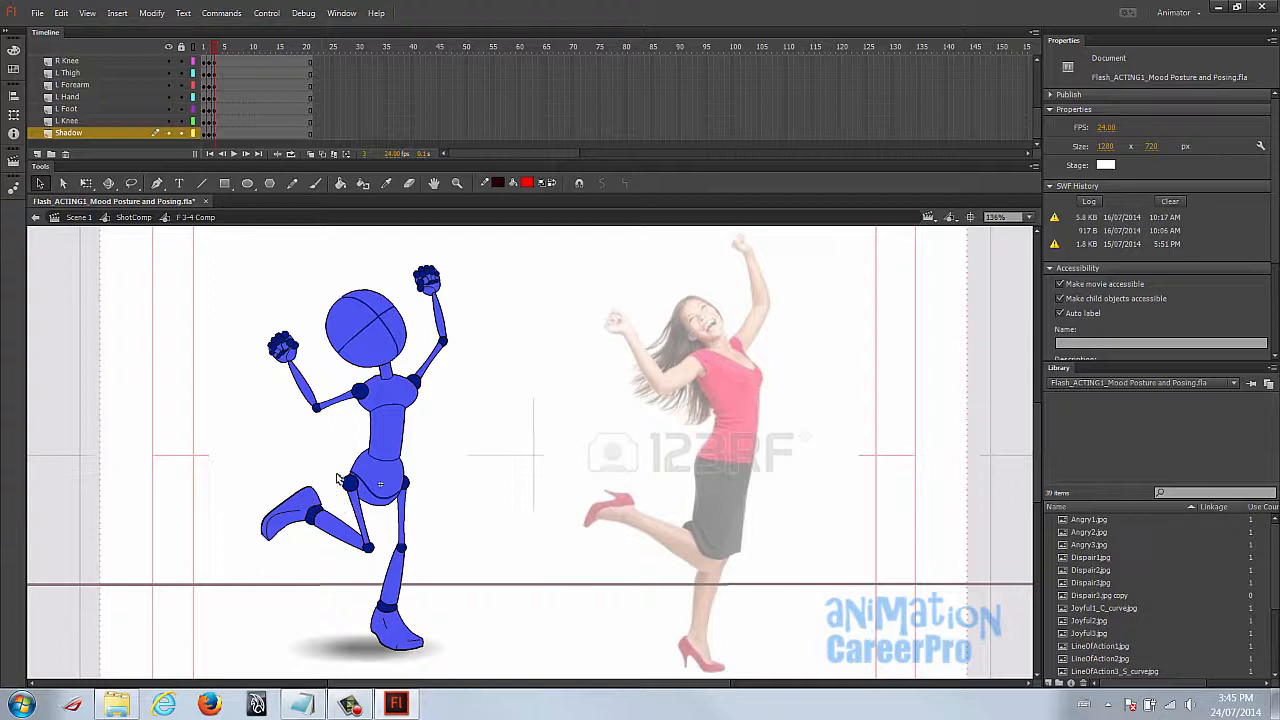
double_click(241, 294)
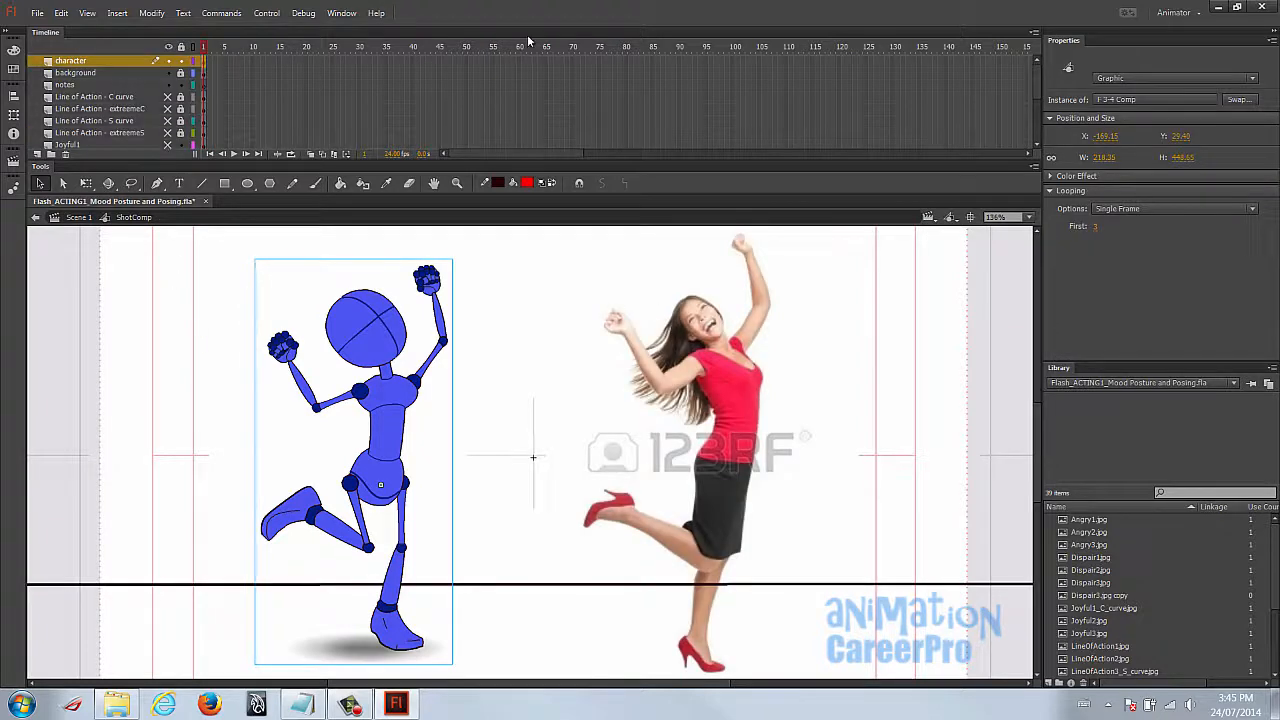
left_click_drag(1035, 88, 1036, 107)
left_click(168, 120)
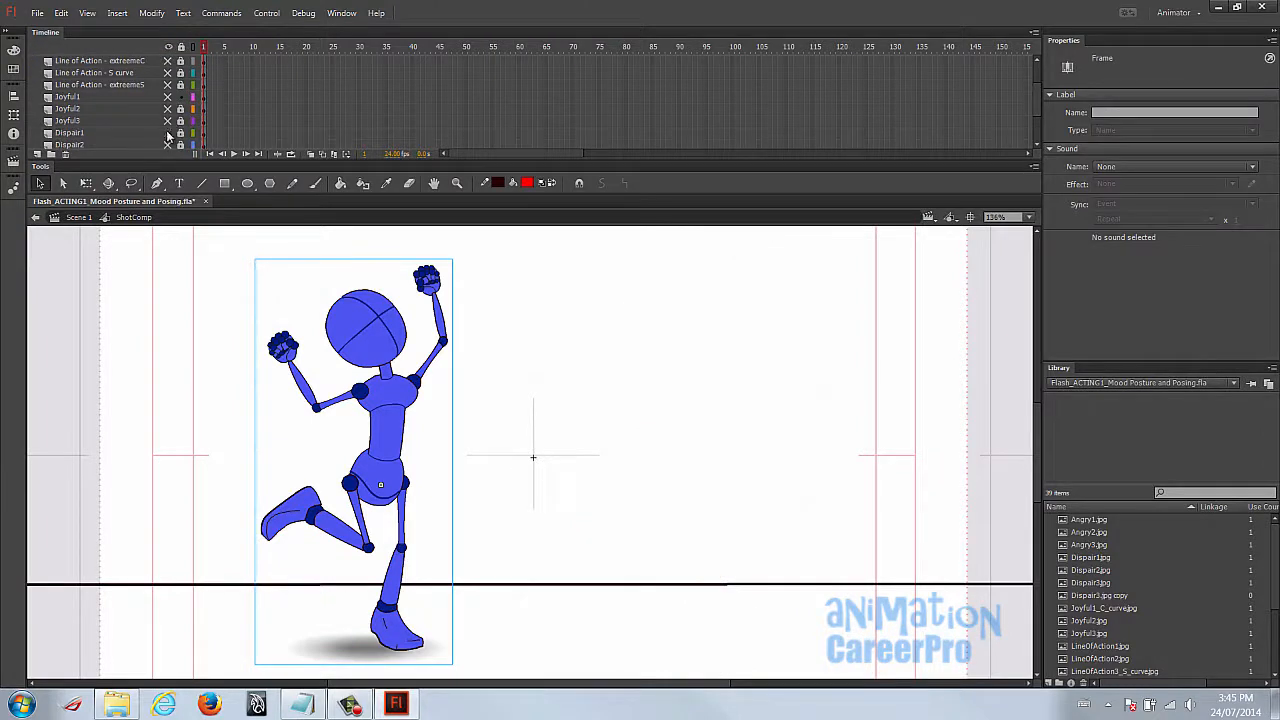
left_click(168, 132)
left_click_drag(802, 423, 763, 394)
left_click_drag(565, 410, 603, 414)
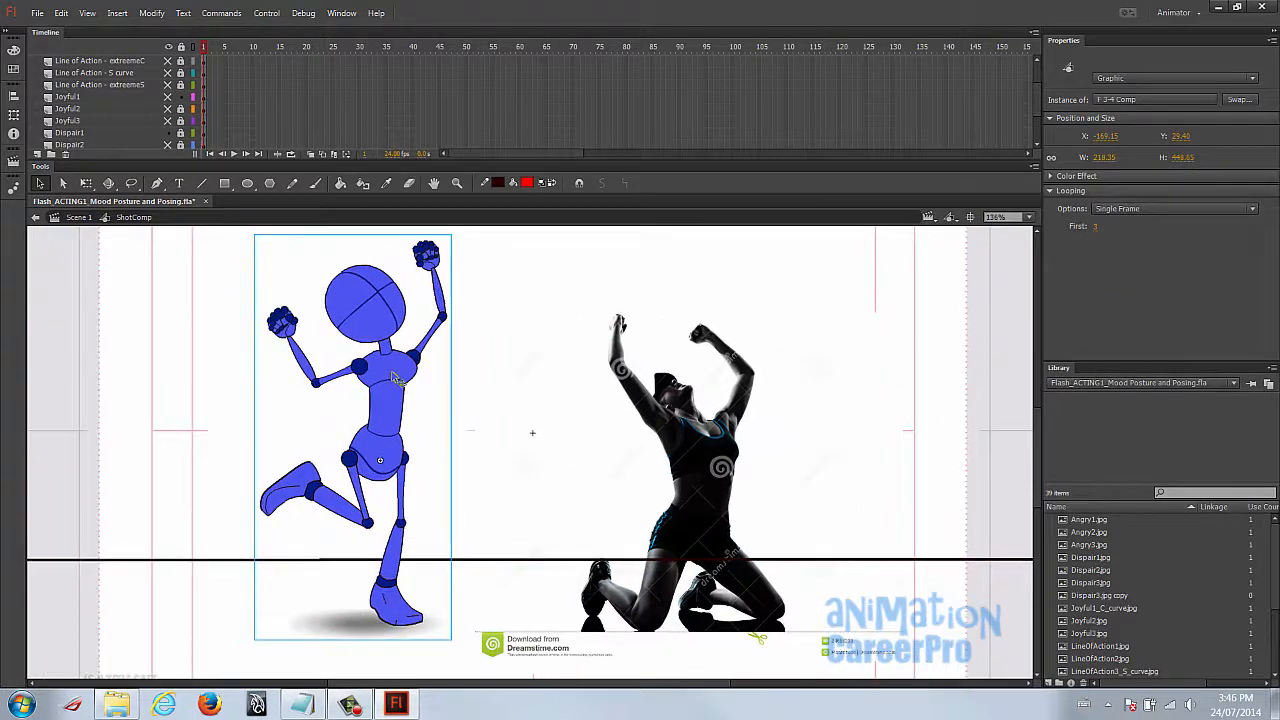
Brush a red line of action through the kneeling figure's body, and trace its bent legs and raised arms.
left_click(313, 183)
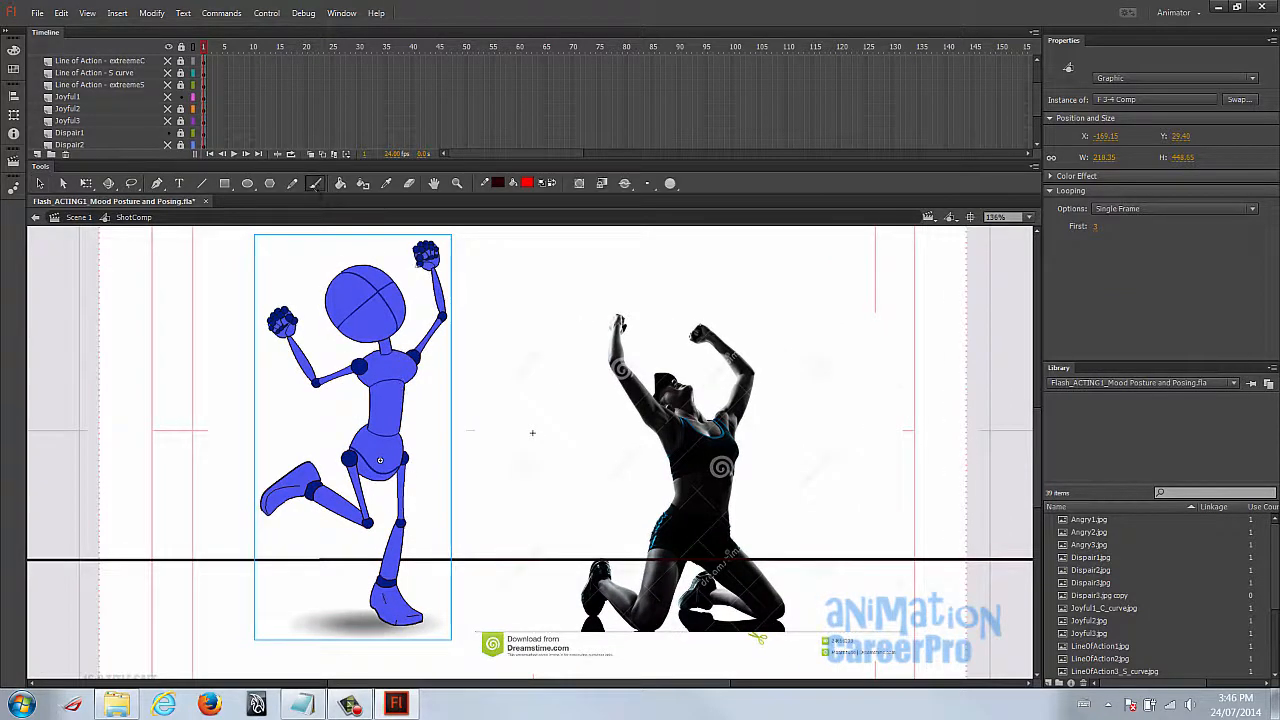
left_click_drag(636, 284, 636, 285)
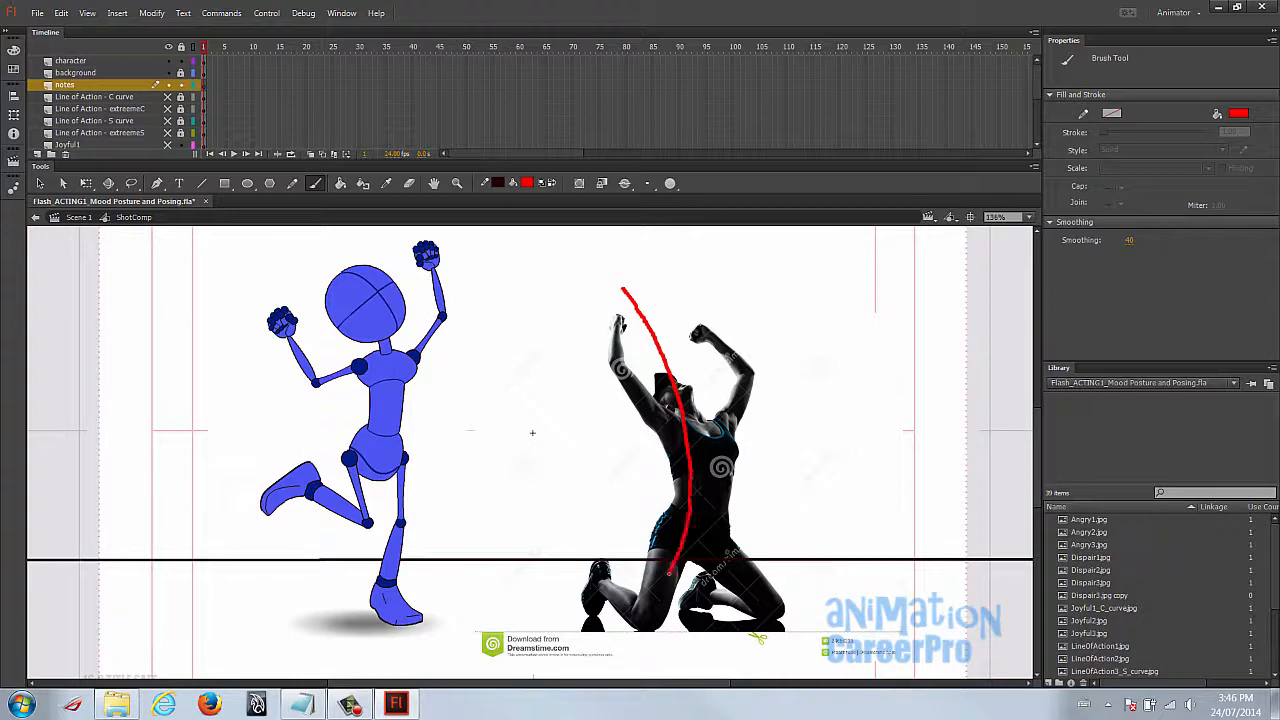
left_click_drag(692, 528, 766, 626)
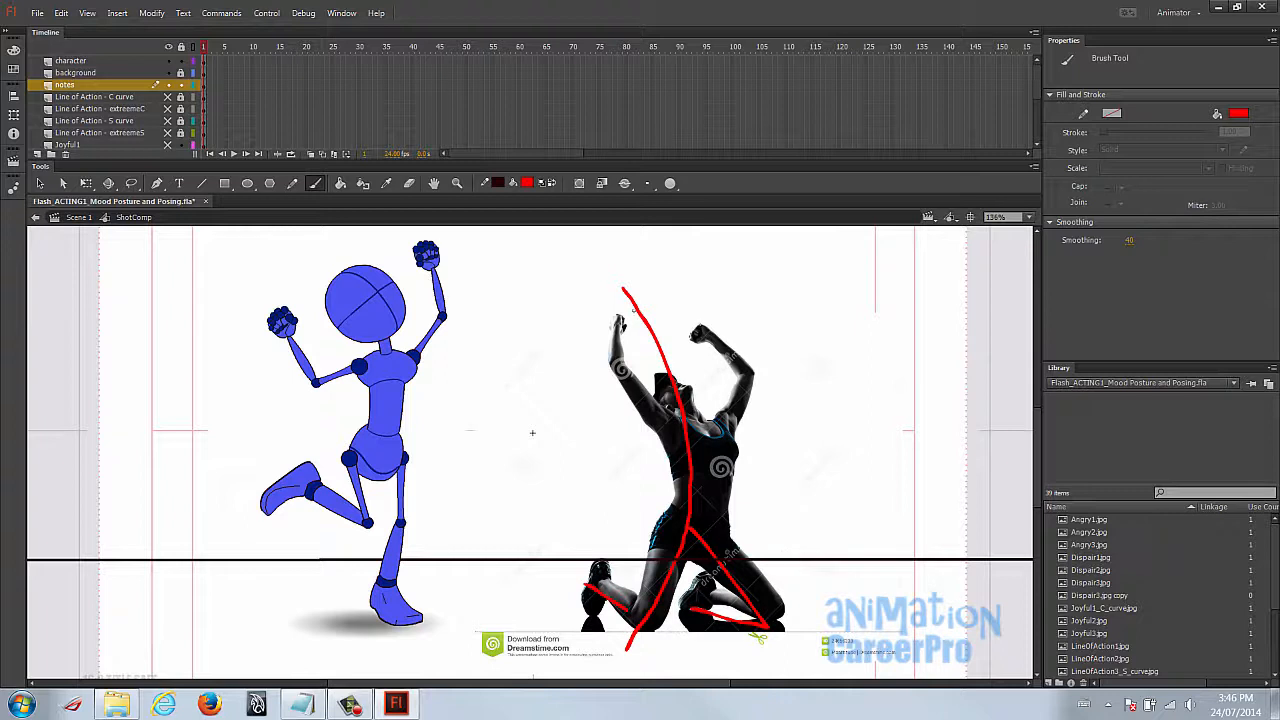
left_click_drag(606, 352, 662, 434)
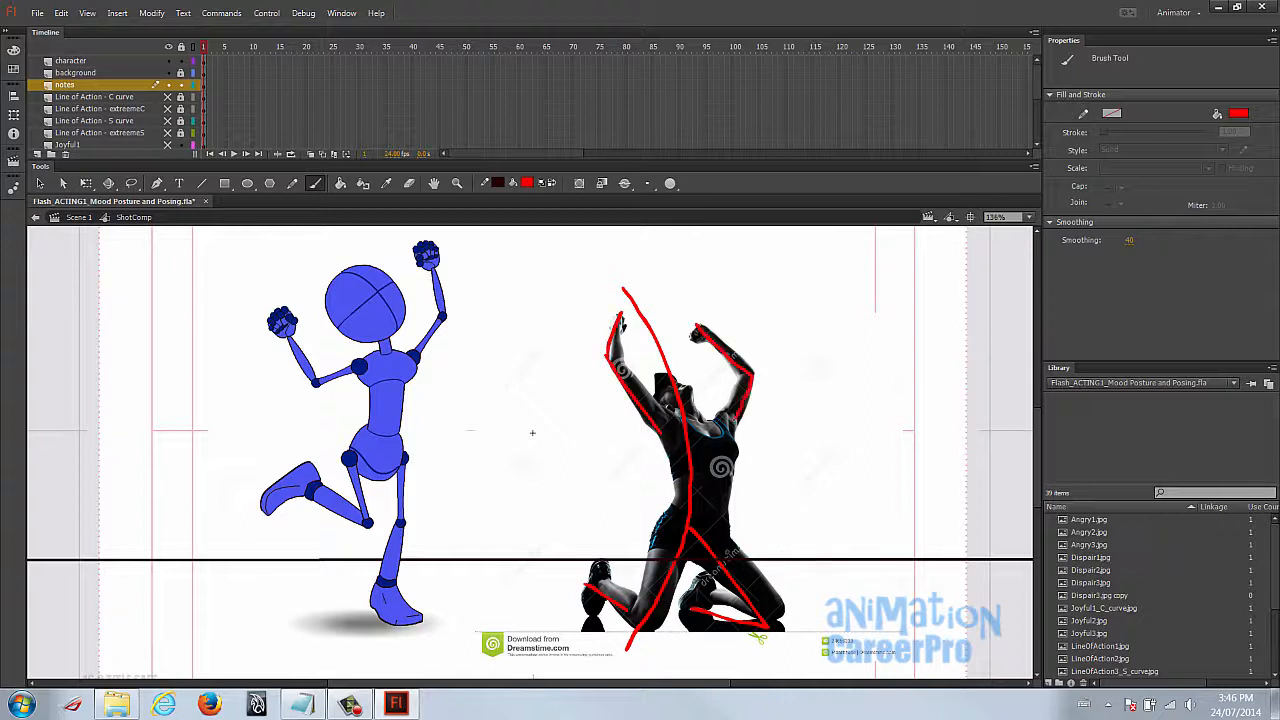
Open the F 3-4 Comp character for editing and add keyframes at frame 4 on all body-part layers.
key("v")
double_click(399, 396)
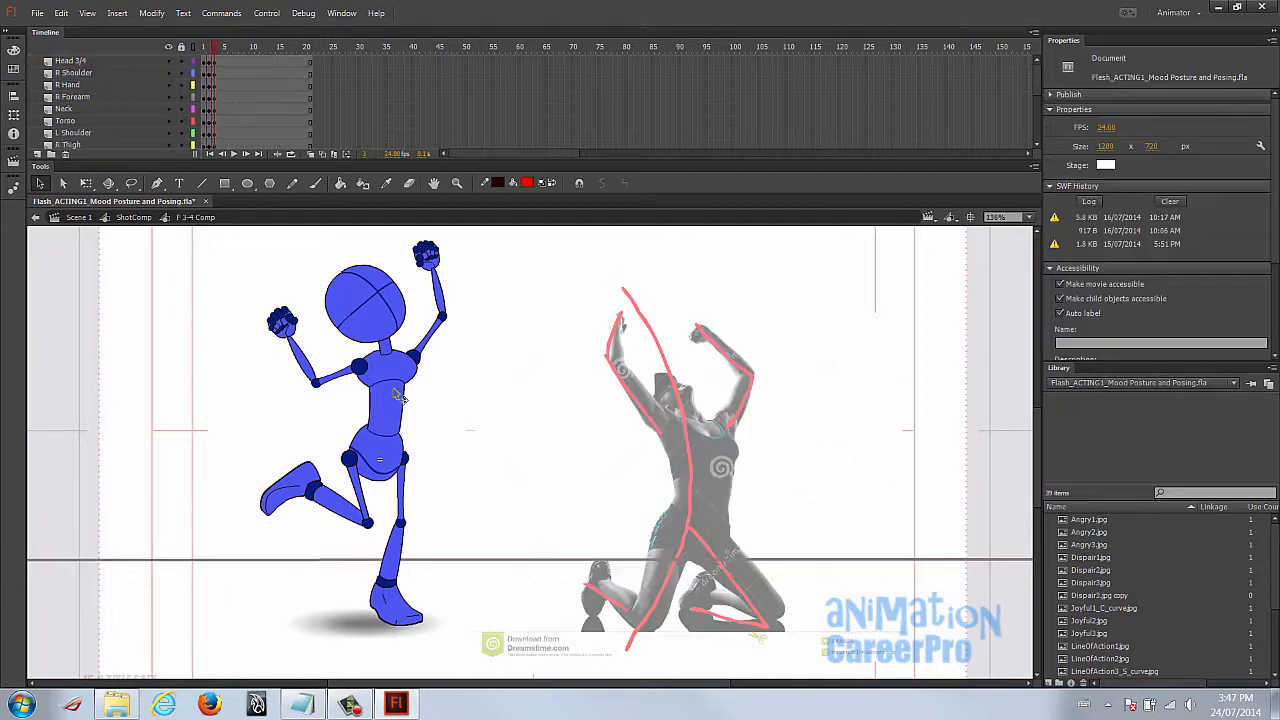
left_click_drag(219, 60, 222, 134)
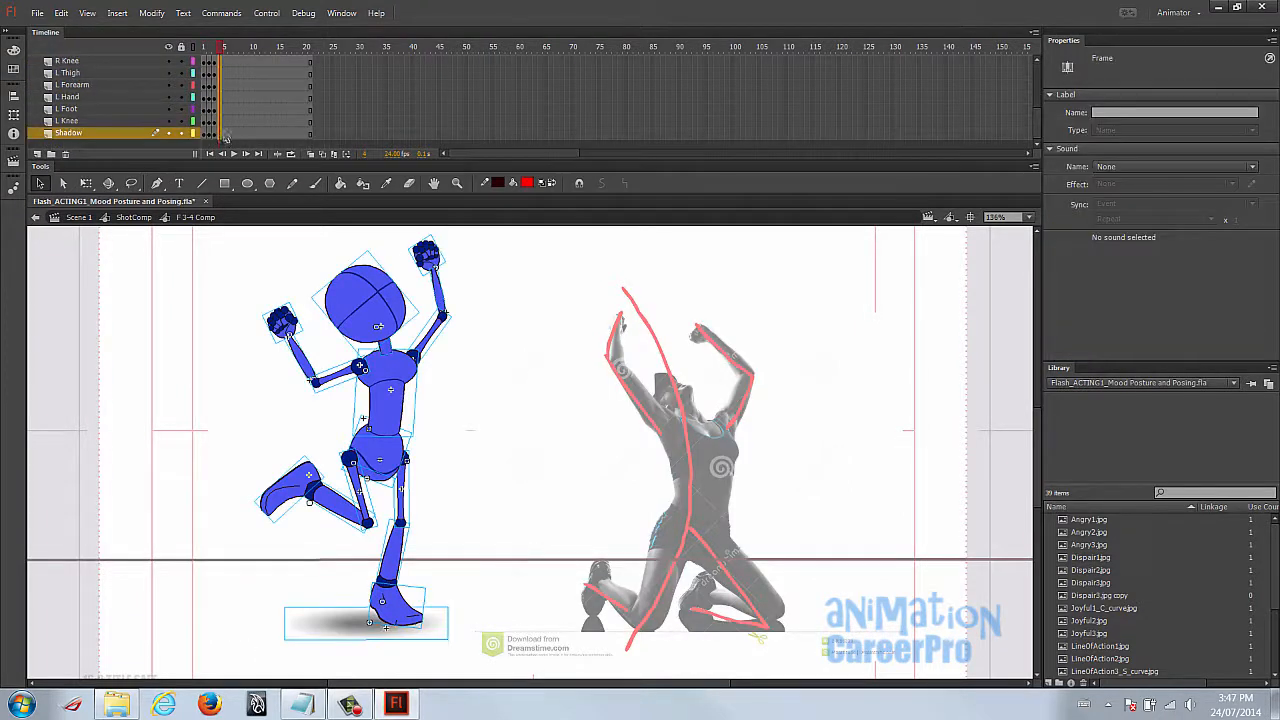
left_click(475, 392)
Set both legs aside to the left of the body and lower the upper body with the pelvis toward the ground line.
left_click(404, 512, "shift")
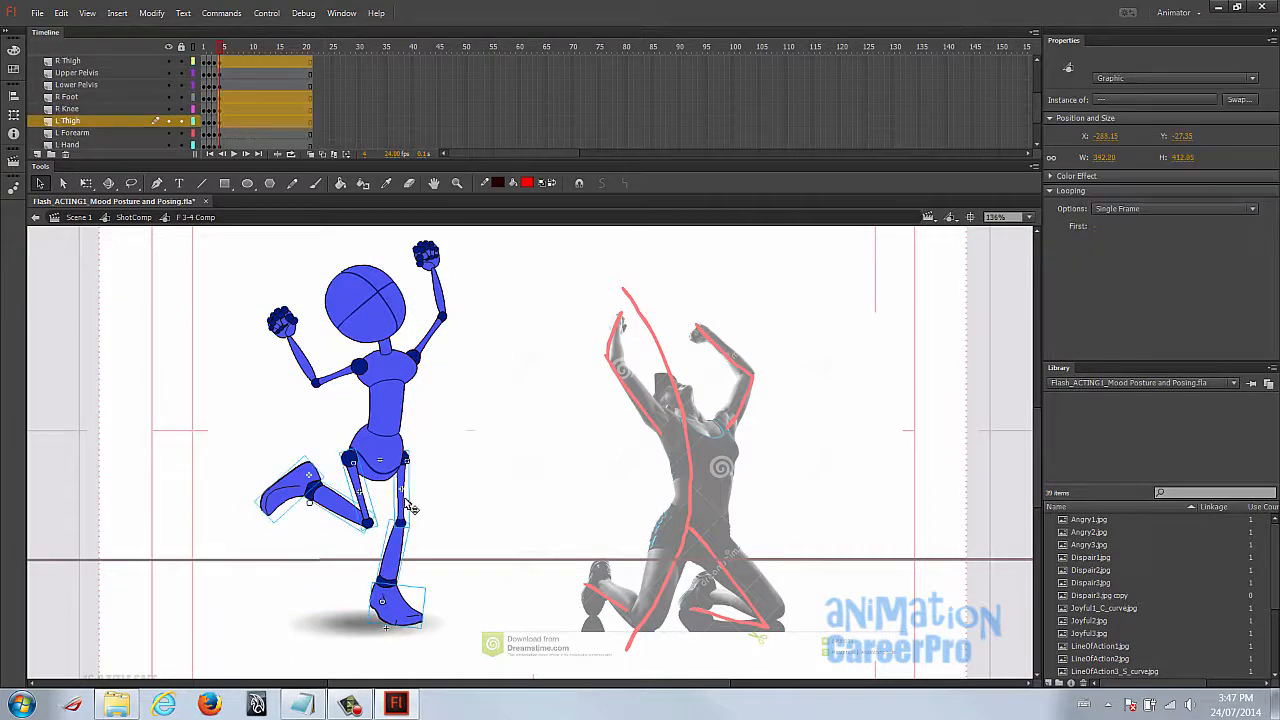
left_click_drag(405, 499, 278, 492)
left_click_drag(284, 249, 468, 498)
left_click_drag(390, 405, 409, 504)
key("ctrl+z")
left_click(275, 484, "shift")
left_click_drag(422, 312, 464, 401)
Rotate the left forearm and fist inward at the elbow, and raise the whole right arm about its shoulder beside the head.
key("q")
left_click_drag(480, 319, 461, 318)
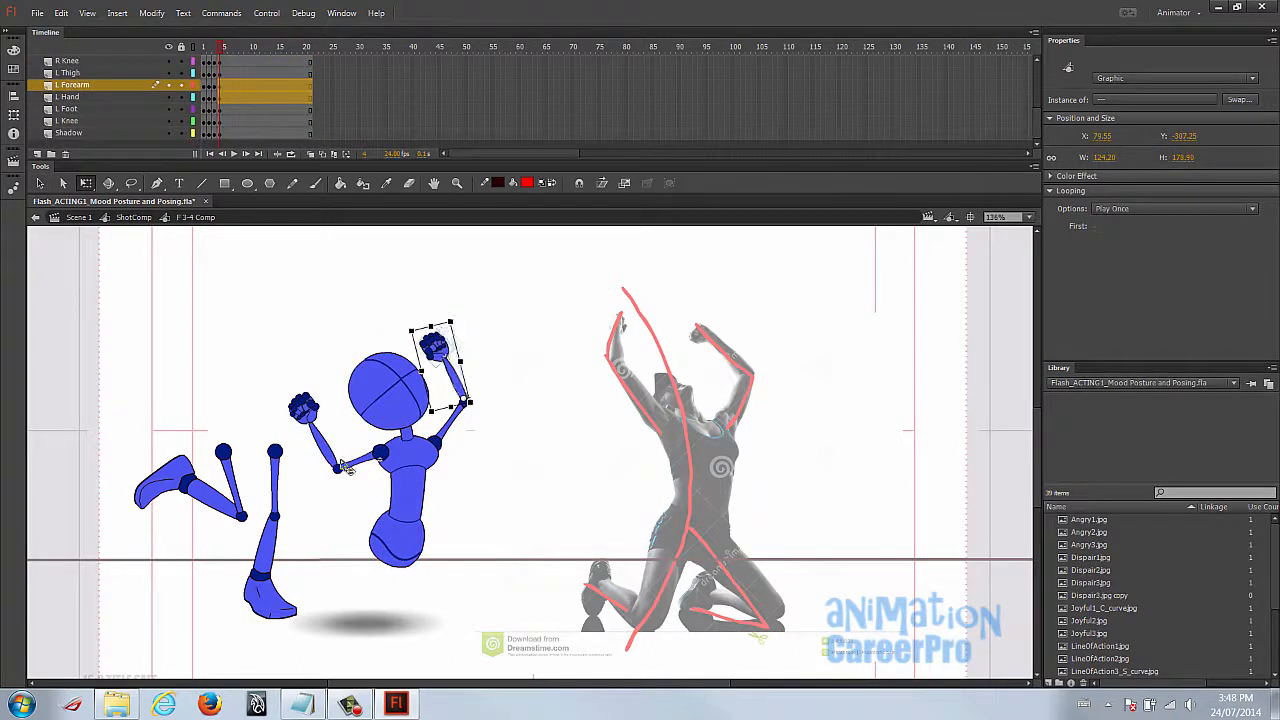
left_click(348, 464)
left_click(323, 441, "shift")
left_click(304, 409, "shift")
left_click_drag(341, 433, 382, 452)
key("ctrl+z")
left_click_drag(280, 379, 360, 324)
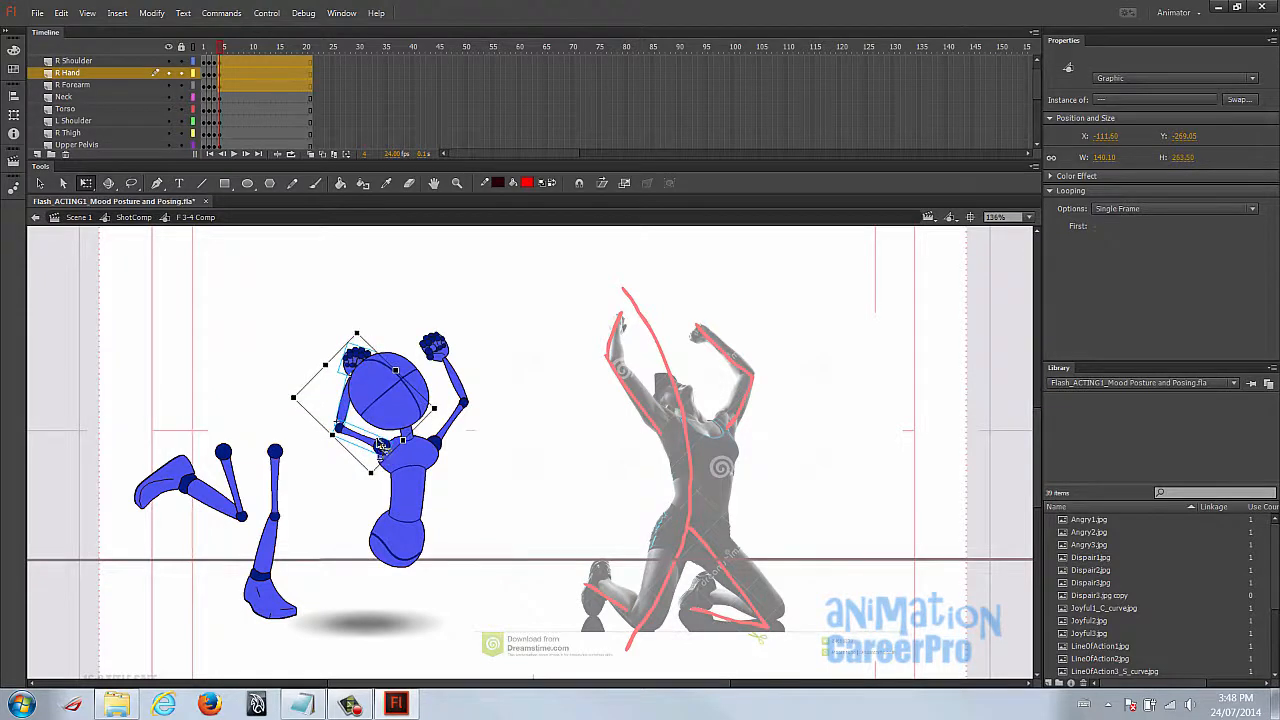
Turn the right forearm and fist outward from the head, and tilt the head and neck into an upward-looking pose.
left_click(440, 348)
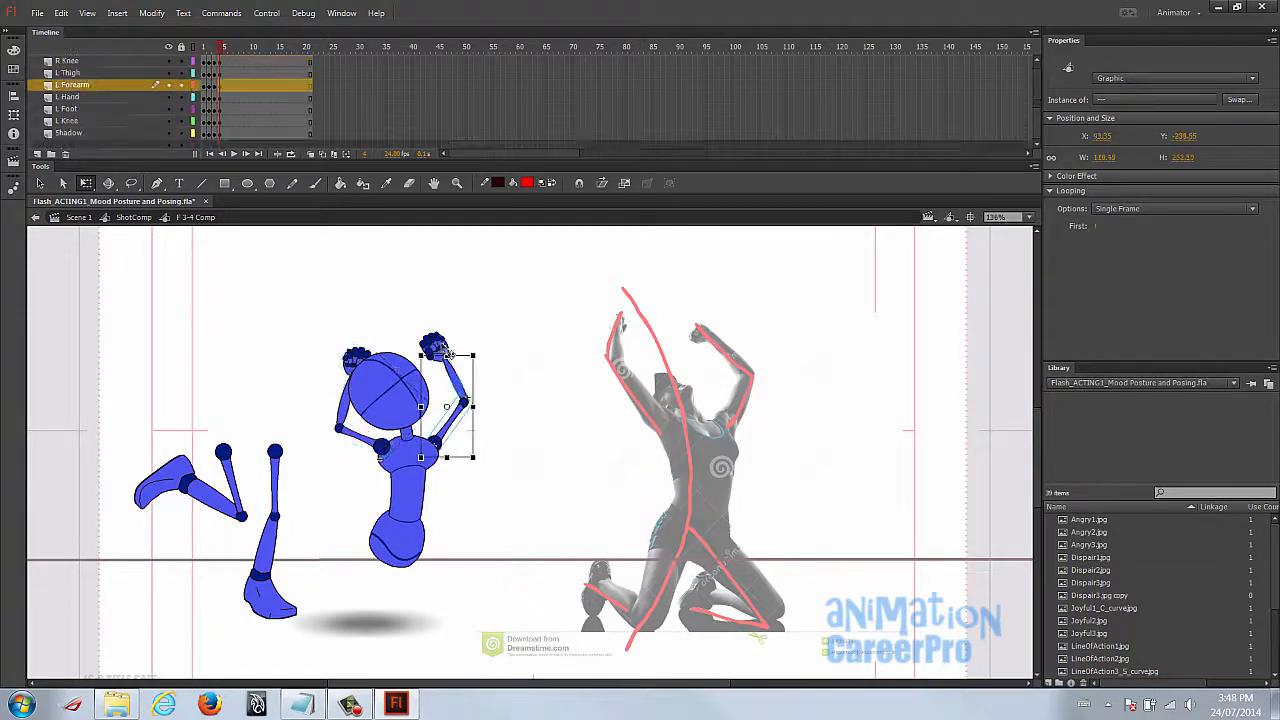
left_click(348, 408)
mouse_move(388, 348)
left_mouse_down()
mouse_move(356, 338)
mouse_move(408, 333)
left_mouse_up()
left_click(378, 374)
left_click_drag(418, 430, 427, 414)
left_click(503, 346)
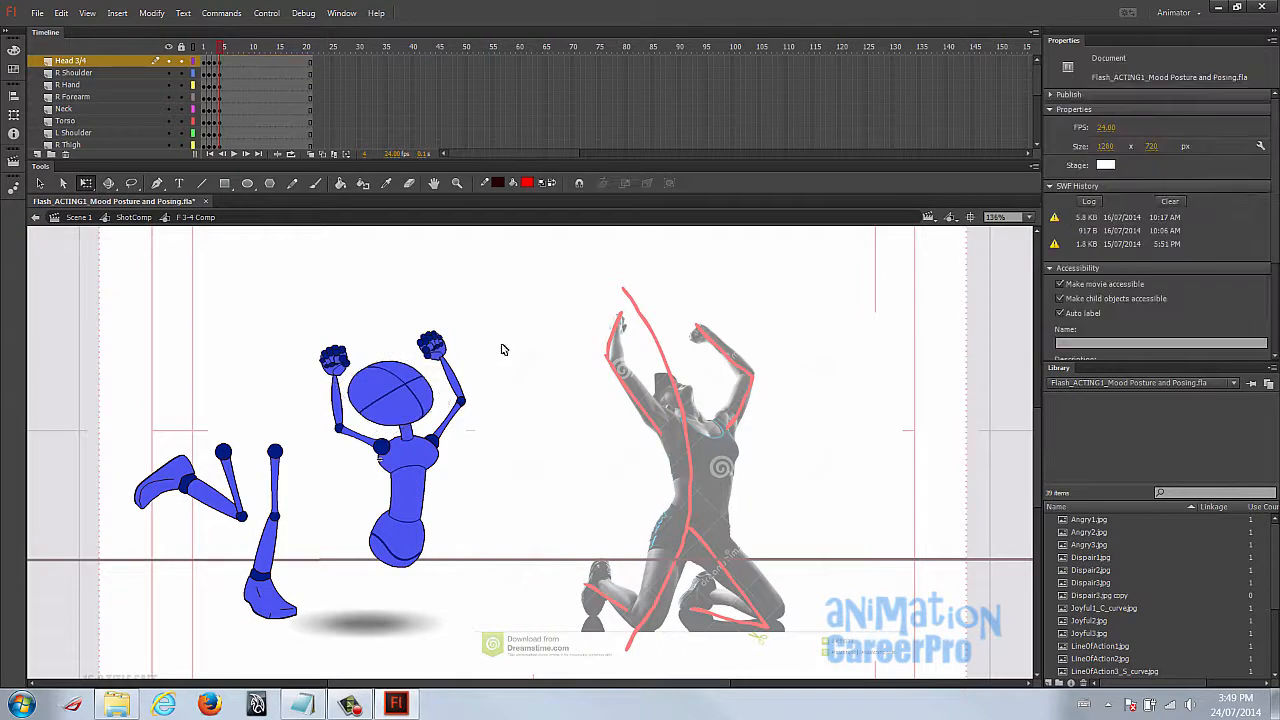
left_click(415, 442)
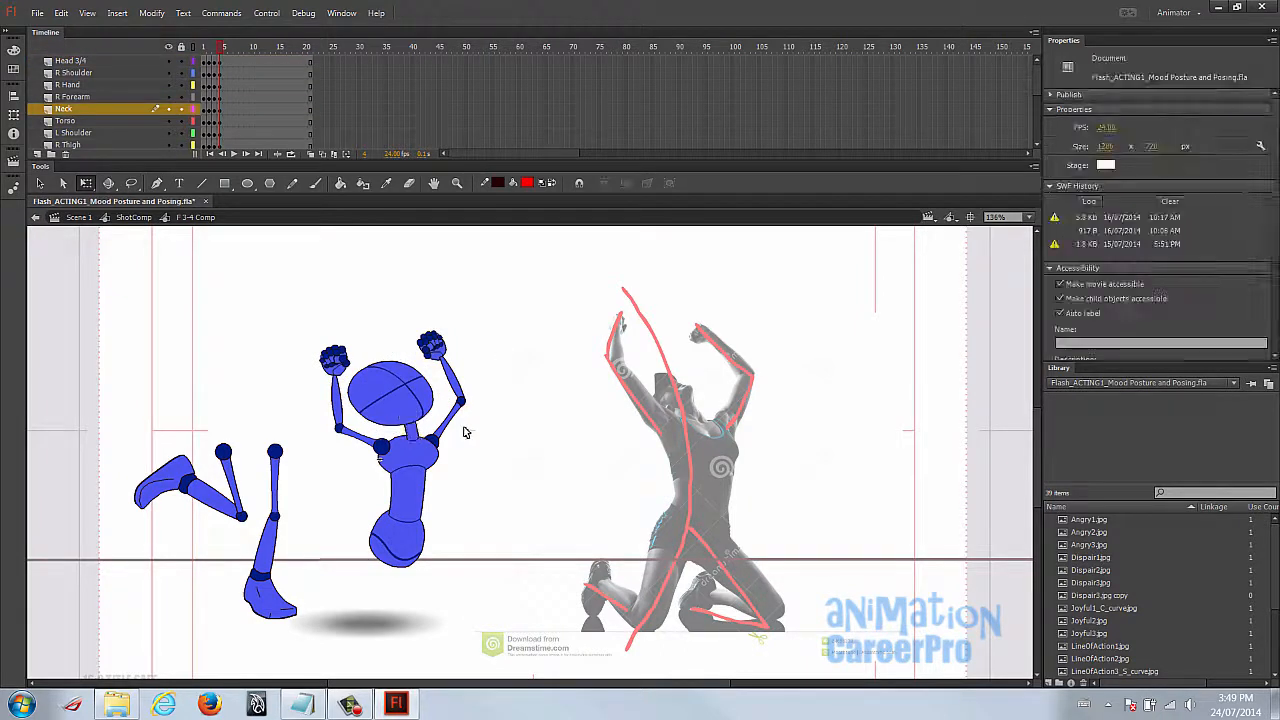
Set the torso's symbol to display frame 2, fit it over the pelvis, and lean the whole upper body backward.
left_click(420, 500)
left_click(1093, 227)
type("2")
key("Return")
left_click_drag(407, 483, 432, 479)
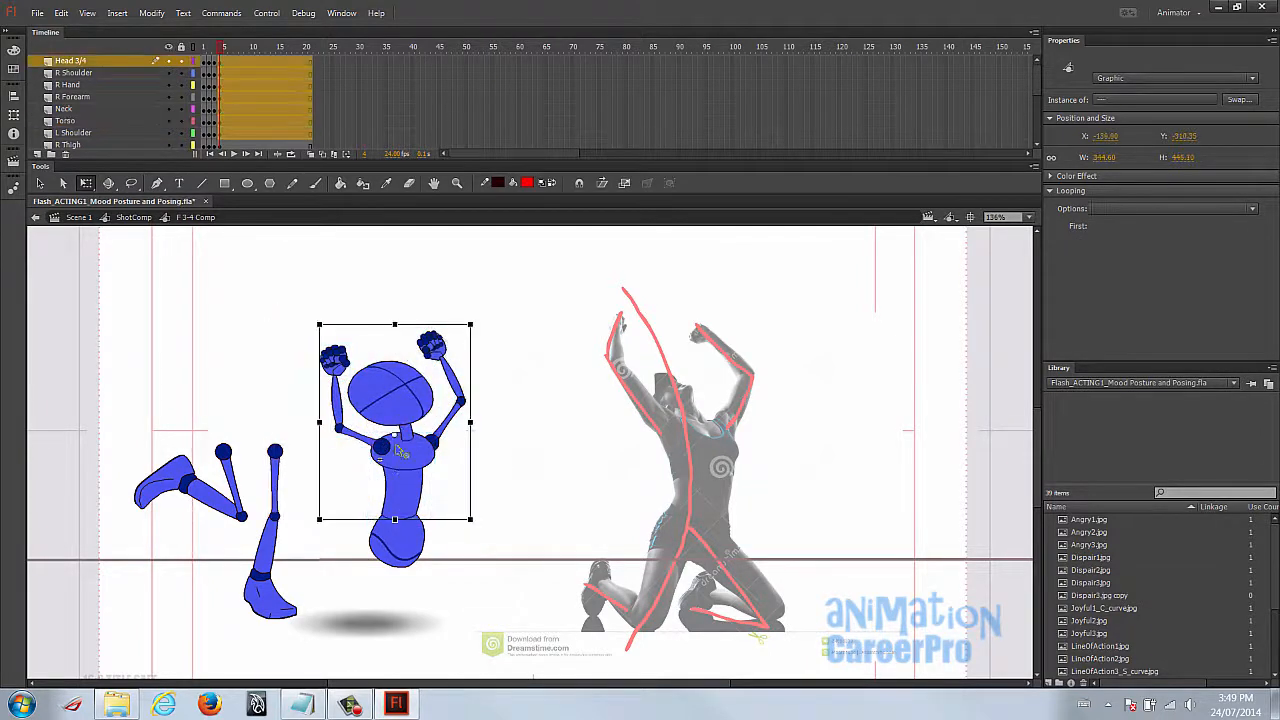
left_click_drag(480, 330, 445, 338)
left_click(445, 338)
Adjust the head's tilt on the neck and rotate the upper and lower pelvis together to follow the torso.
left_click(385, 380)
left_click_drag(366, 349, 384, 353)
left_click(385, 352)
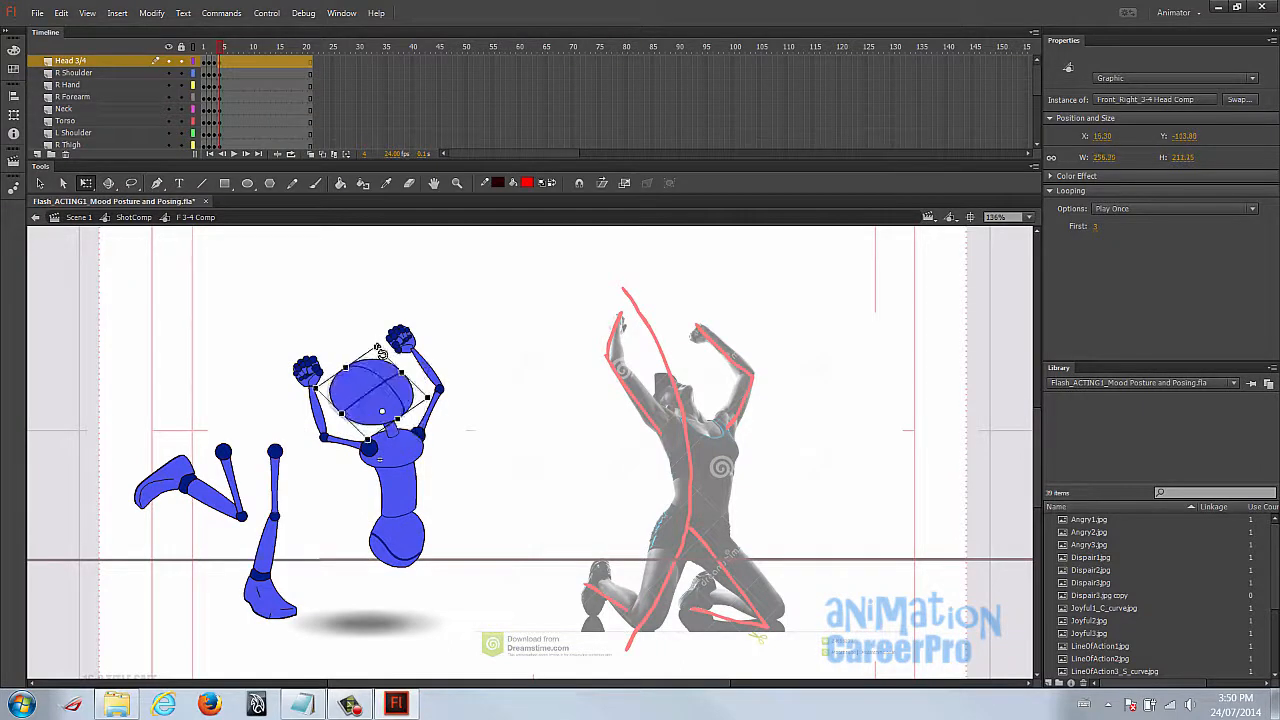
left_click(395, 545)
left_click_drag(437, 567, 447, 568)
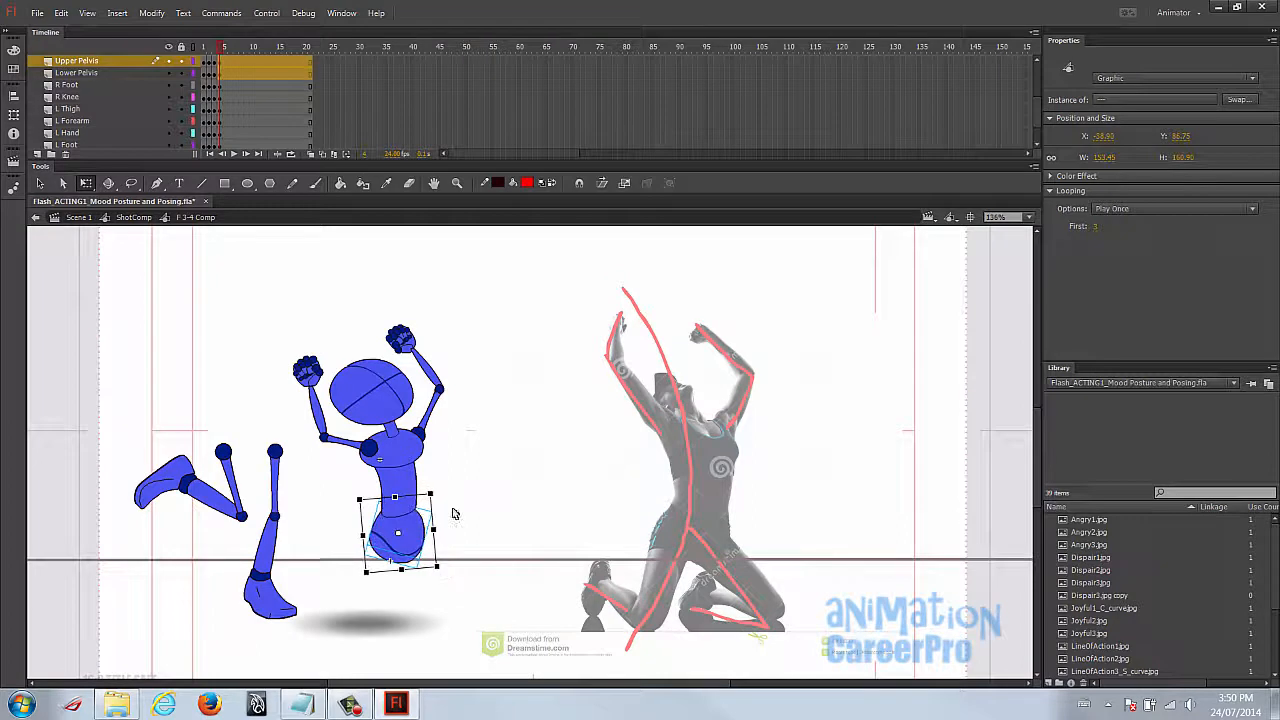
left_click(497, 538)
Attach the left thigh to the pelvis angled outward and fold the left shin back behind its knee.
left_click_drag(281, 484, 490, 582)
left_click(274, 532)
left_click_drag(288, 574, 207, 488)
left_click_drag(246, 493, 412, 552)
Attach the right leg to the pelvis in a kneeling pose with the shin trailing behind, and bring the left foot beneath the body.
left_click_drag(240, 467, 377, 555)
left_click_drag(223, 482, 350, 592)
left_click_drag(233, 520, 238, 516)
left_click(240, 503)
left_click_drag(276, 590, 398, 588)
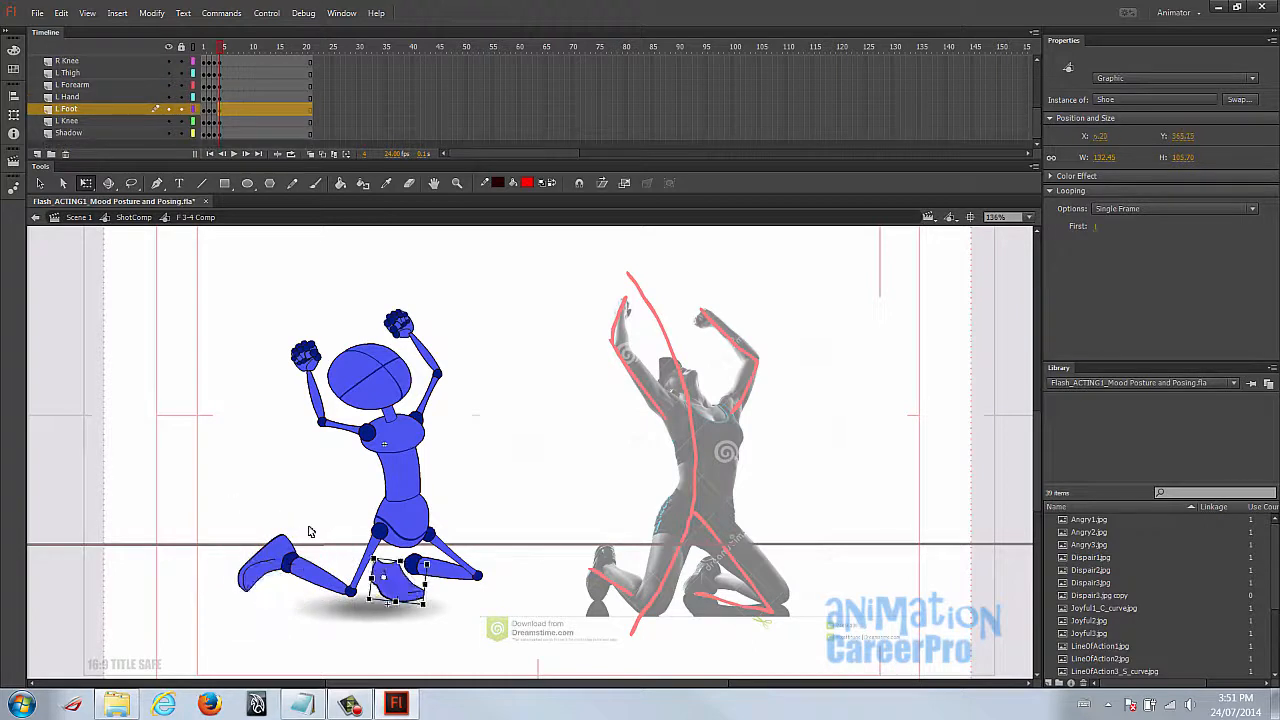
double_click(325, 582)
double_click(323, 492)
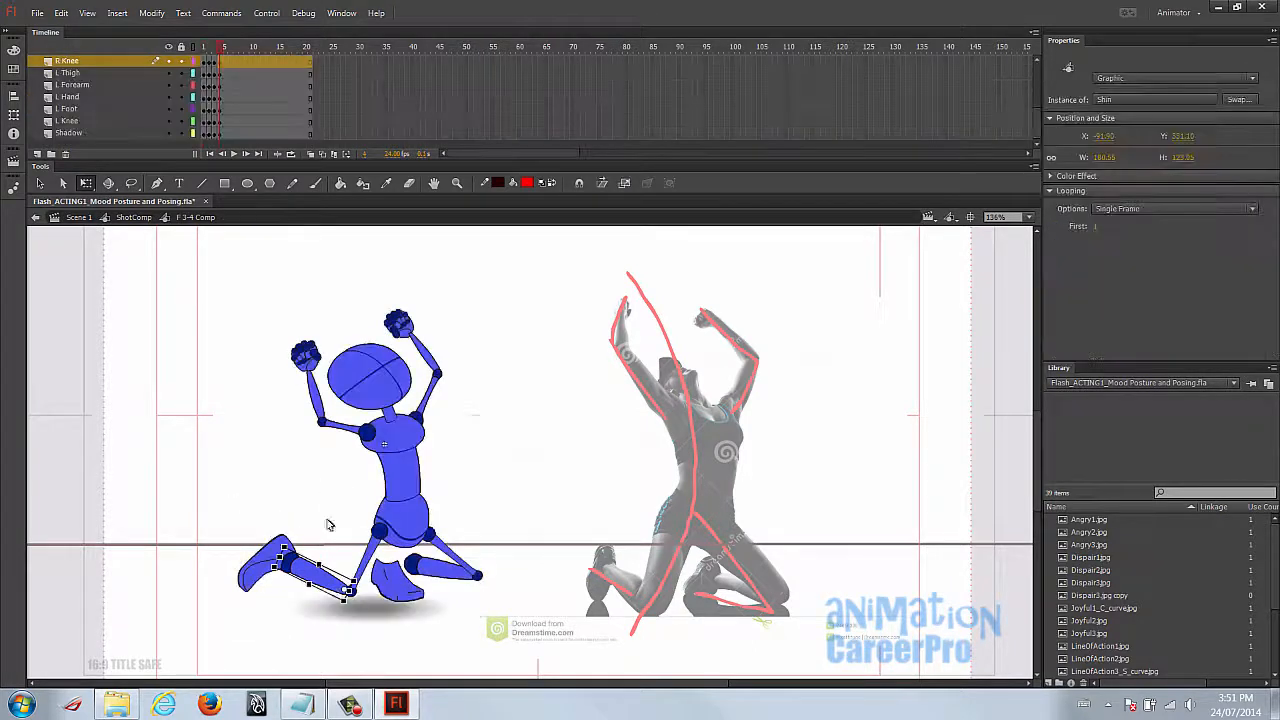
left_click_drag(315, 578, 318, 580)
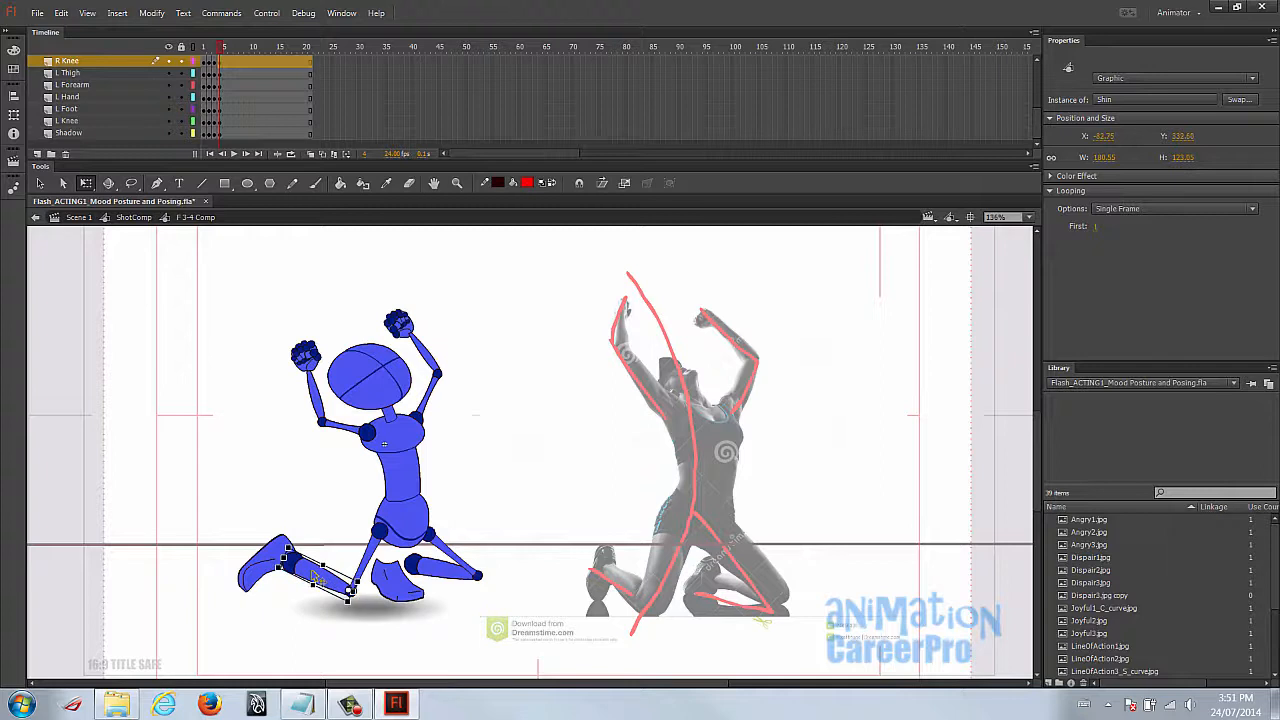
Try display frame 23 for the right foot, settle on frame 22, and rotate and fit the foot to its ankle.
key("ctrl+space")
left_click(382, 542, "ctrl")
left_click_drag(333, 484, 427, 499)
left_click_drag(297, 493, 326, 504)
key("space")
left_click_drag(474, 463, 353, 424)
left_click(1096, 226)
type("23")
key("Return")
left_click_drag(181, 569, 212, 455)
type("22")
key("Return")
left_click_drag(311, 437, 230, 475)
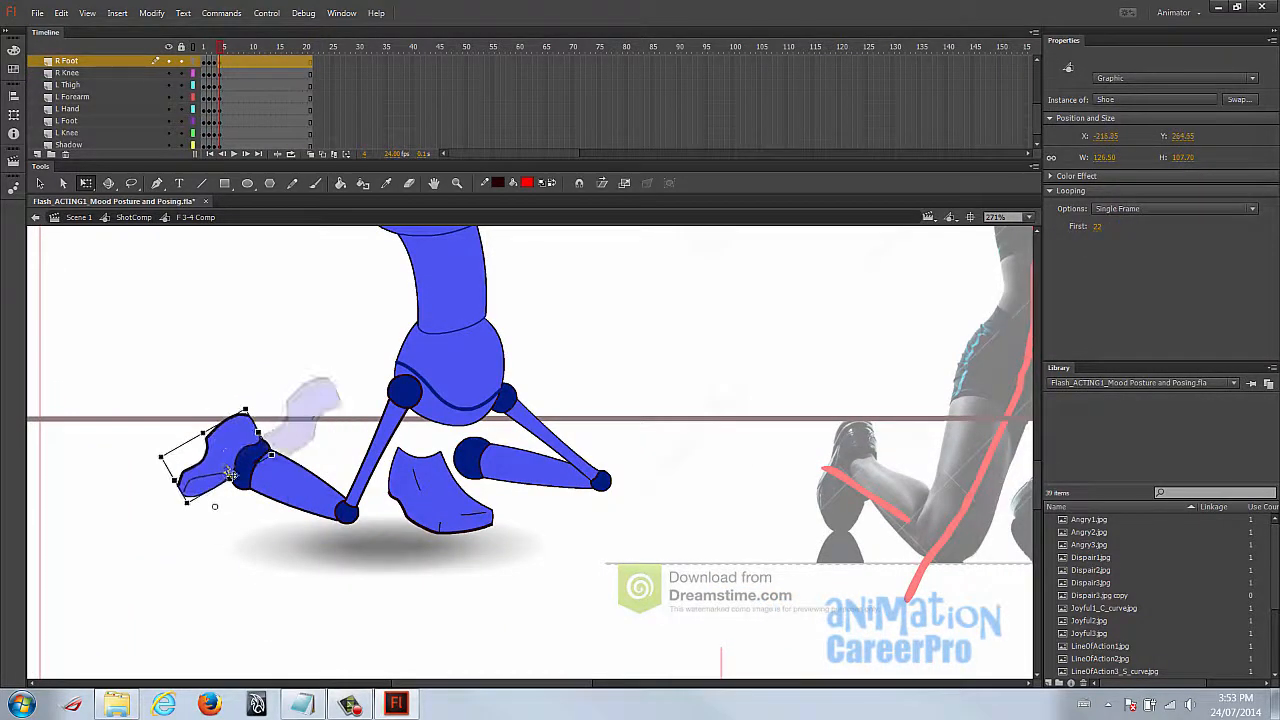
left_click(267, 556)
left_click(181, 518)
Set the left foot's symbol to display frame 9 and fit it onto the left ankle, sole turned backward.
double_click(430, 487)
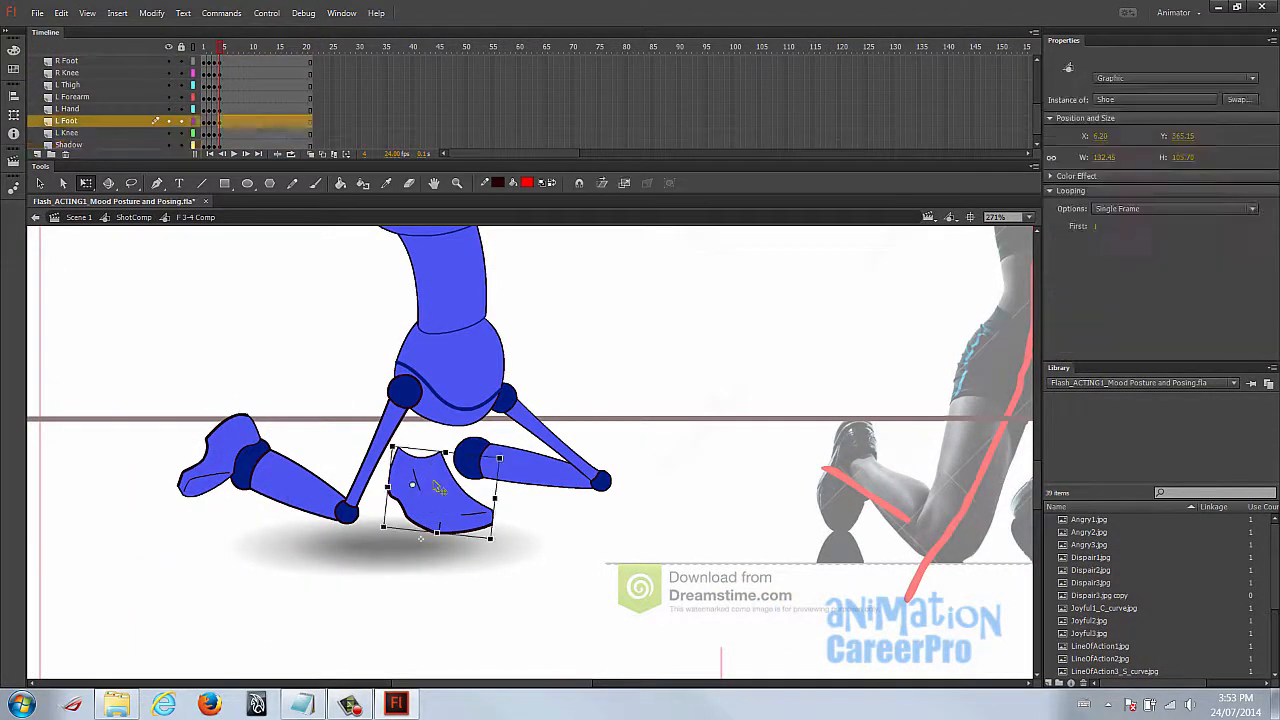
double_click(561, 523)
left_click(1098, 228)
type("9")
key("Return")
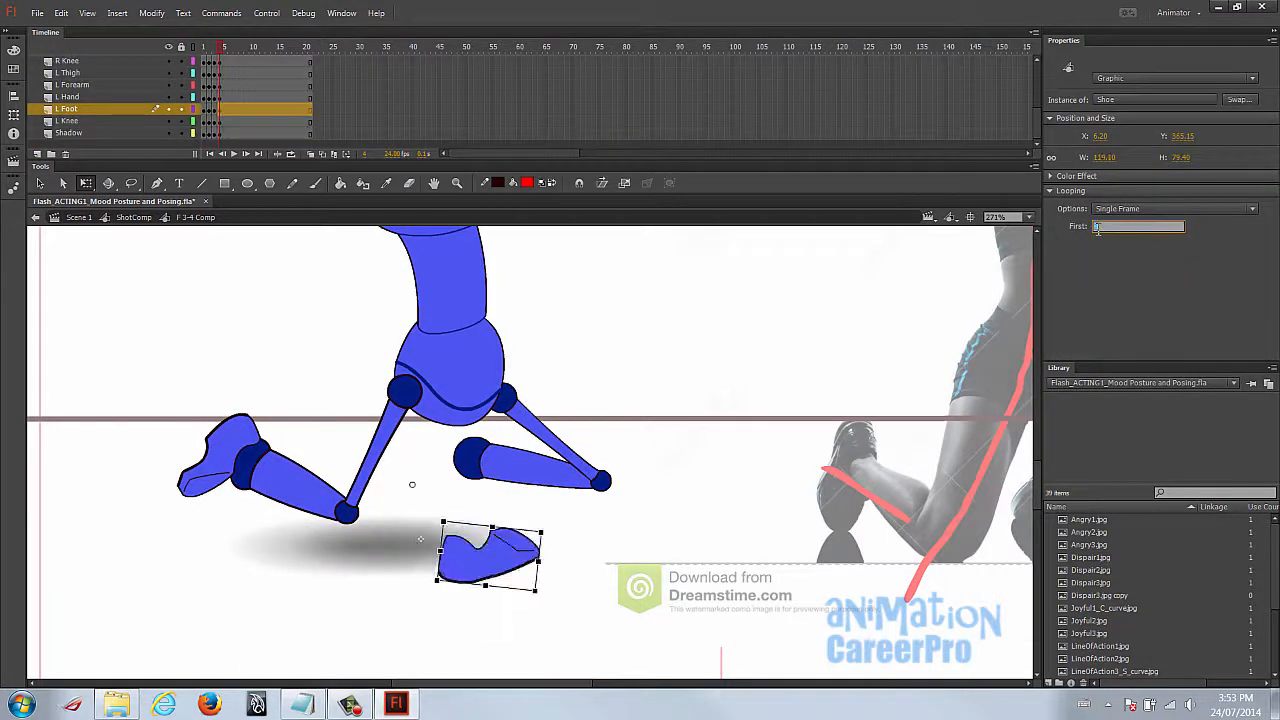
left_click_drag(550, 536, 430, 485)
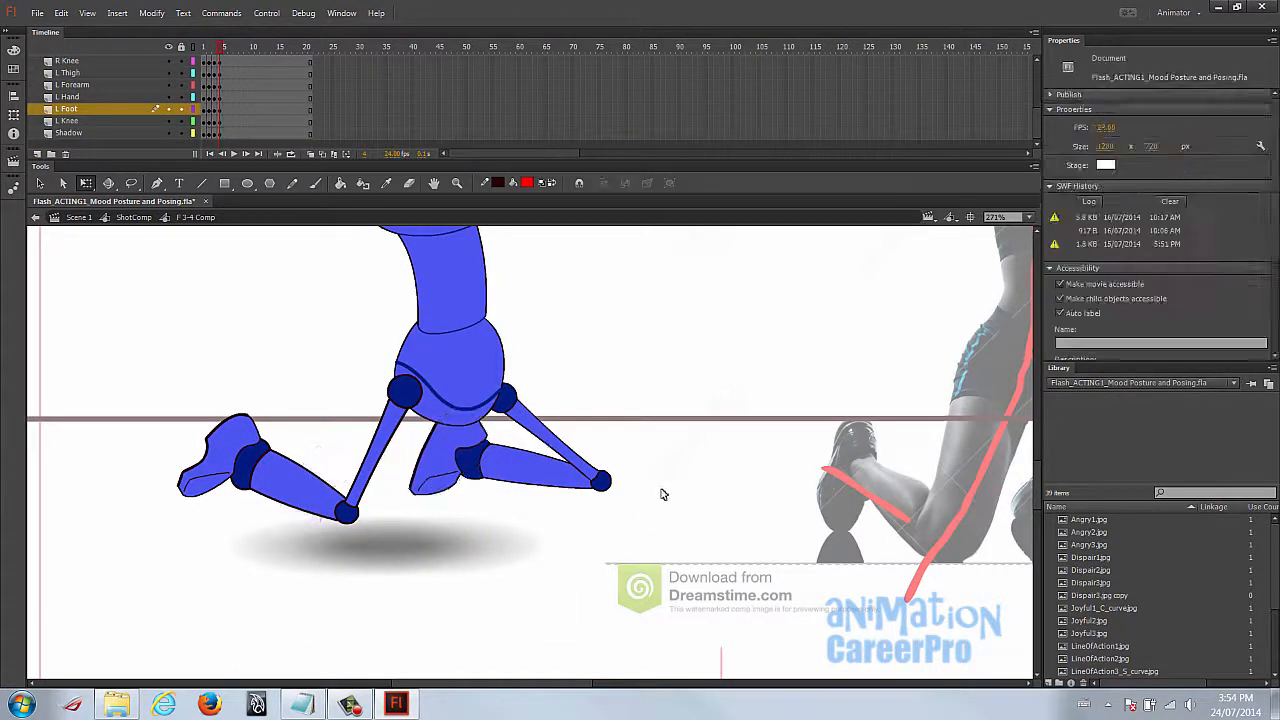
Rotate the right foot slightly and realign it with the ankle.
left_click(651, 488)
key("z")
left_click(680, 485, "alt")
key("v")
left_click_drag(448, 419, 470, 433)
left_click(286, 479)
key("z")
left_click(311, 485)
key("v")
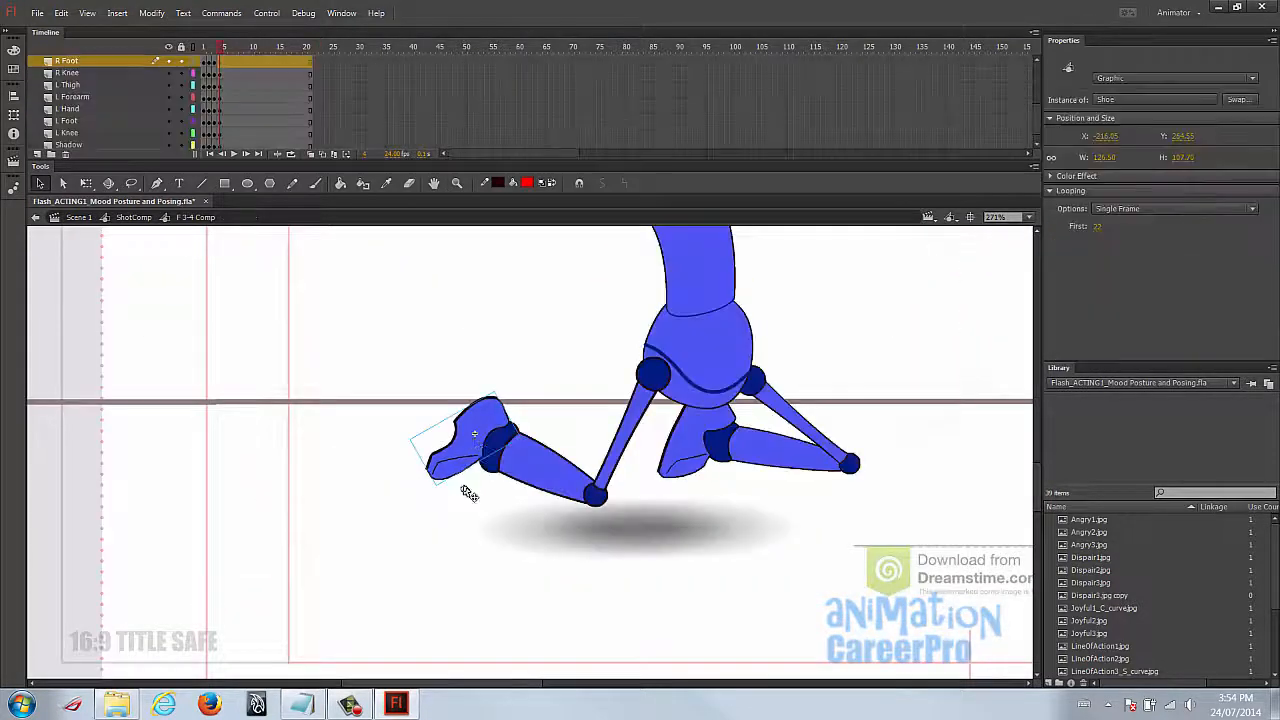
key("q")
left_click_drag(495, 392, 498, 384)
left_click_drag(500, 412, 497, 414)
Rotate the left foot and seat it on its ankle, then refine the right foot's angle and position.
left_click(693, 473)
left_click_drag(675, 491, 661, 466)
left_click_drag(680, 423, 682, 442)
left_click(458, 455)
left_click_drag(438, 504, 433, 496)
left_click_drag(470, 448, 459, 431)
left_click_drag(430, 481, 434, 488)
left_click_drag(449, 432, 458, 442)
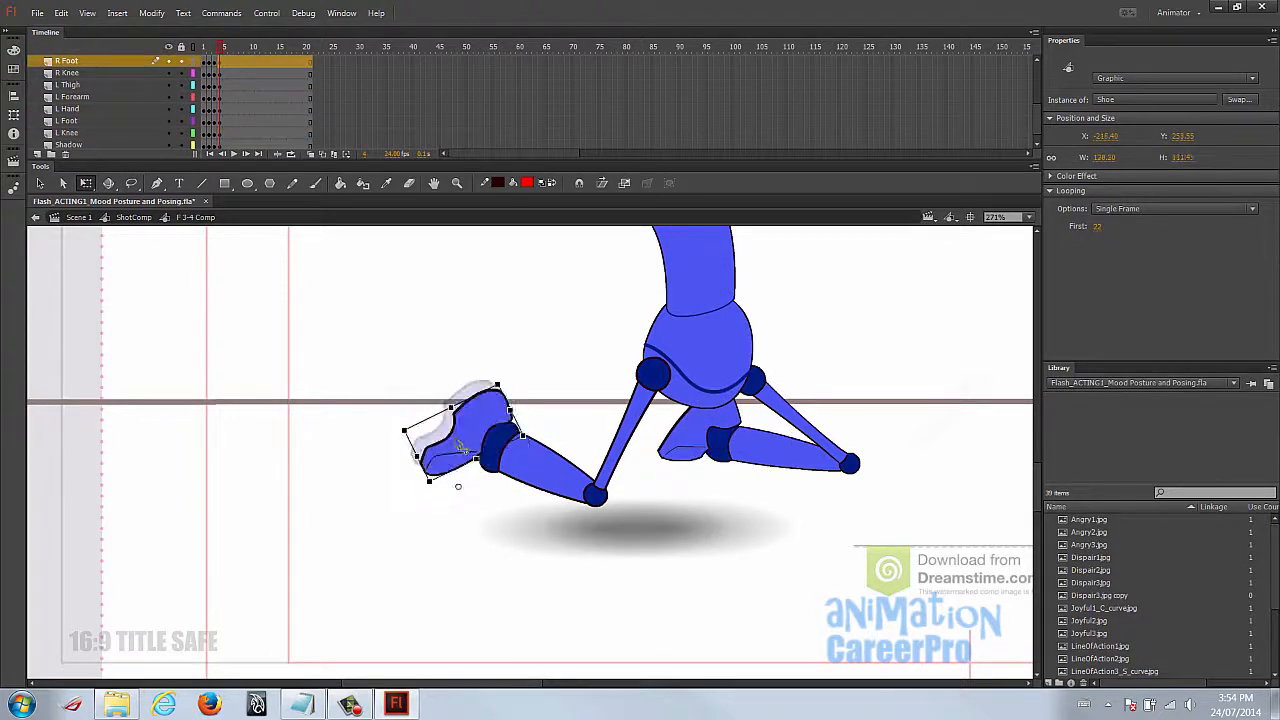
Rotate the head slightly farther backward on the kneeling figure.
left_click(592, 583, "ctrl+alt")
left_click_drag(607, 430, 589, 539)
key("v")
left_click_drag(448, 232, 471, 442)
left_click(626, 391)
left_click(387, 362)
key("q")
left_click_drag(363, 323, 348, 330)
left_click(520, 344)
left_click_drag(520, 344, 512, 356)
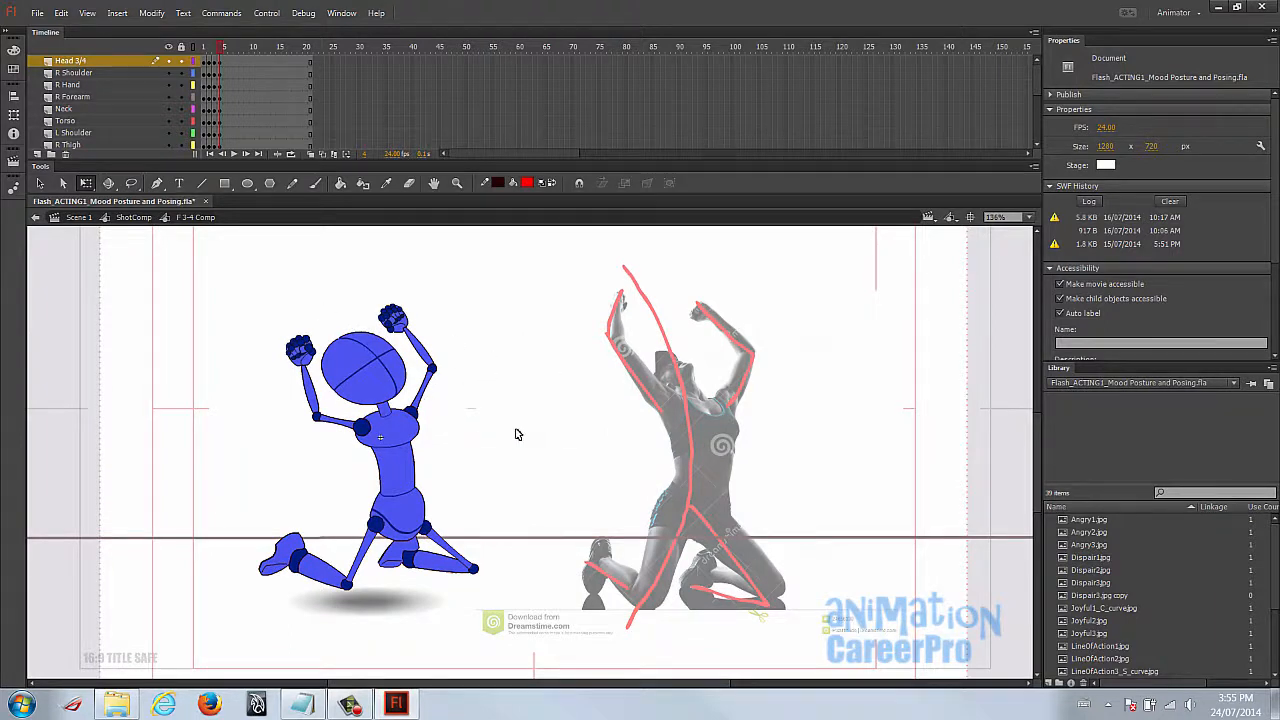
Select the entire upper body above the pelvis and rotate it farther backward over the hips.
left_click(404, 538)
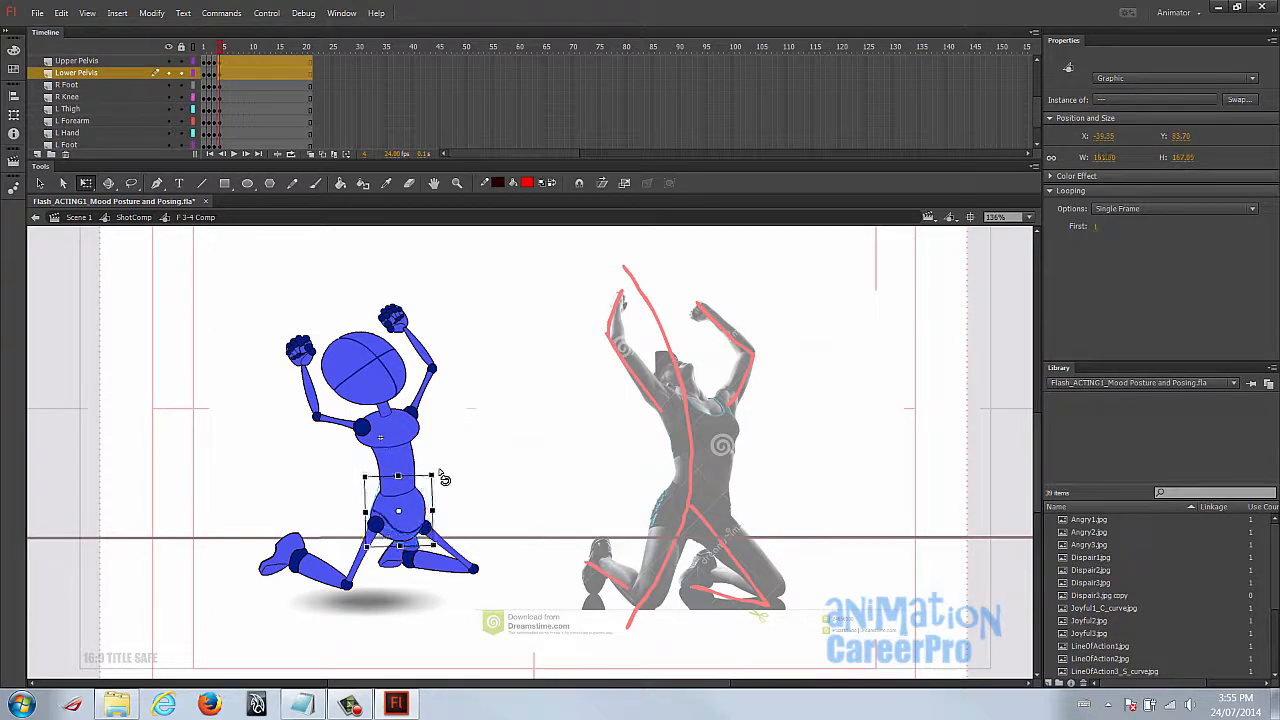
left_click_drag(256, 280, 472, 440)
left_click_drag(480, 316, 423, 289)
left_click(491, 394)
Tilt the neck and head together farther back and reseat them on the shoulders.
left_click(376, 411)
left_click(365, 391, "shift")
left_click_drag(286, 322, 278, 337)
left_click_drag(355, 378, 350, 381)
Rotate the right arm farther back about its shoulder and re-angle the left arm and fists to match the reference's raised arms.
left_click(335, 440)
left_click_drag(252, 340, 231, 363)
left_click(366, 396)
left_click_drag(331, 320, 408, 284)
left_click(428, 336)
left_click(372, 316)
left_click(405, 392, "shift")
left_click(356, 318)
left_click(265, 388)
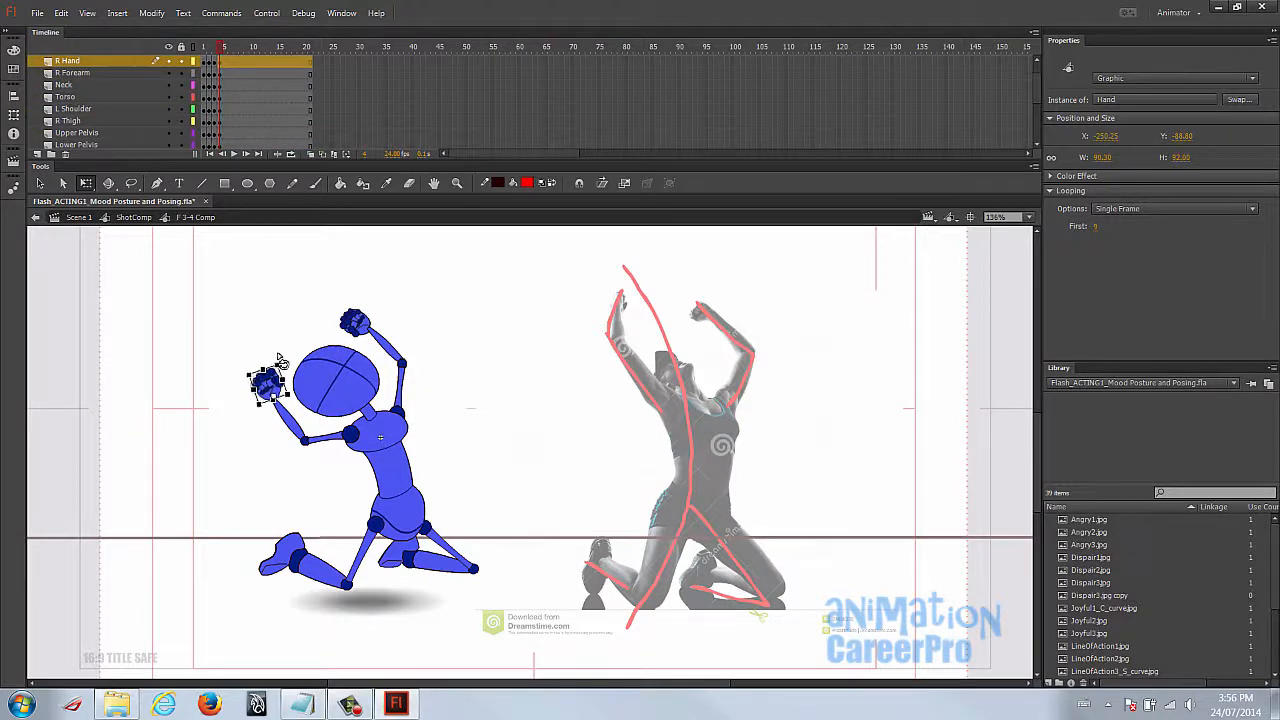
Return to the ShotComp level and replace the Dispair1 reference with the Dispair2 reference.
left_click(552, 503)
scroll(552, 503, "down", 1)
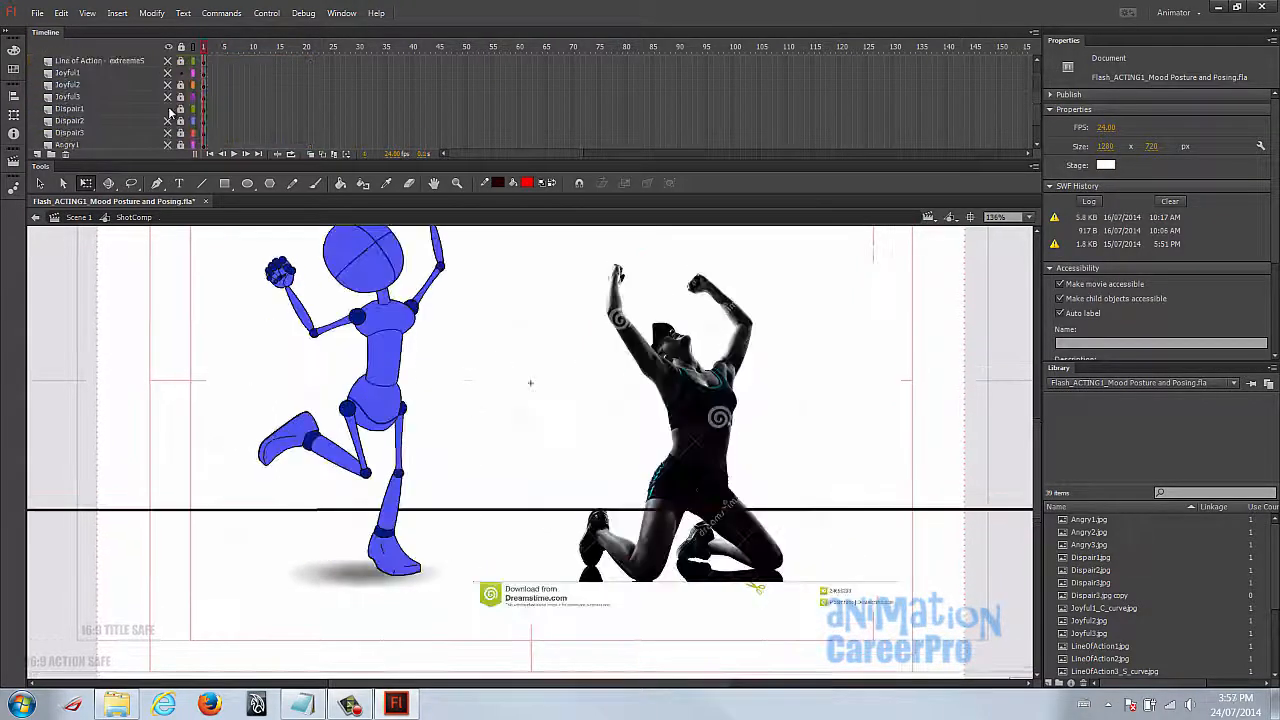
left_click(168, 109)
left_click(168, 121)
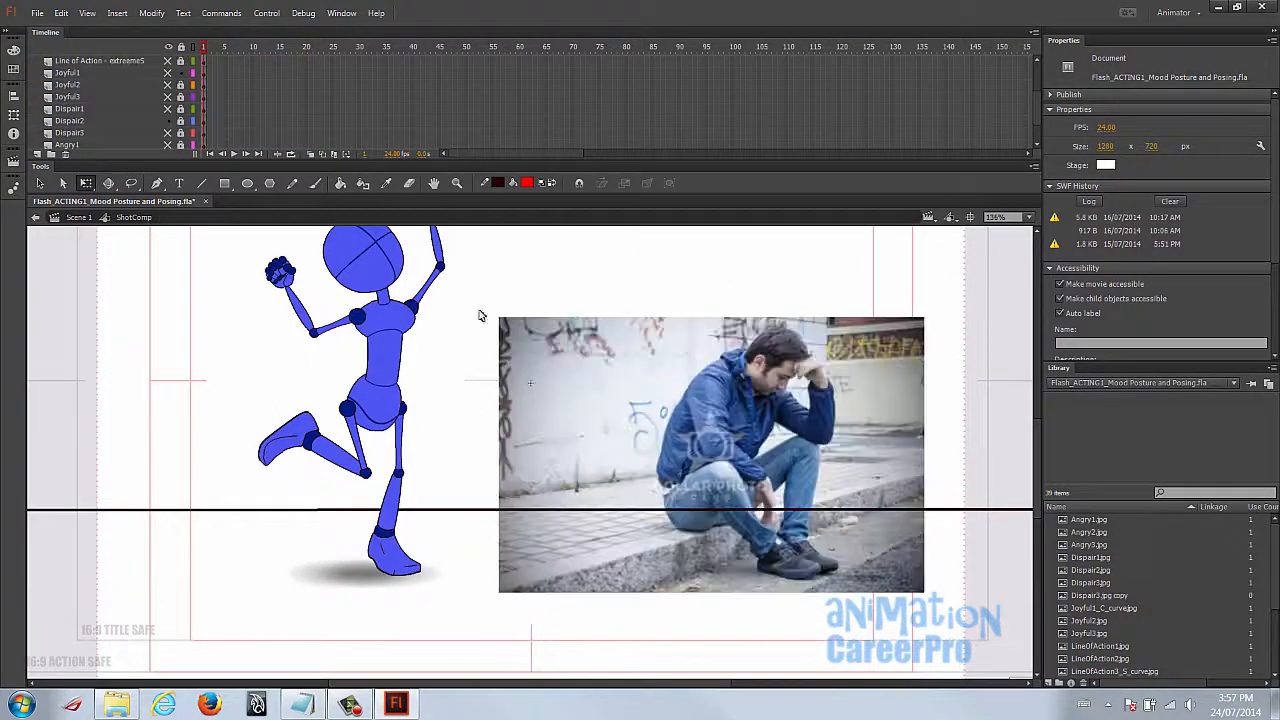
scroll(862, 437, "up", 1)
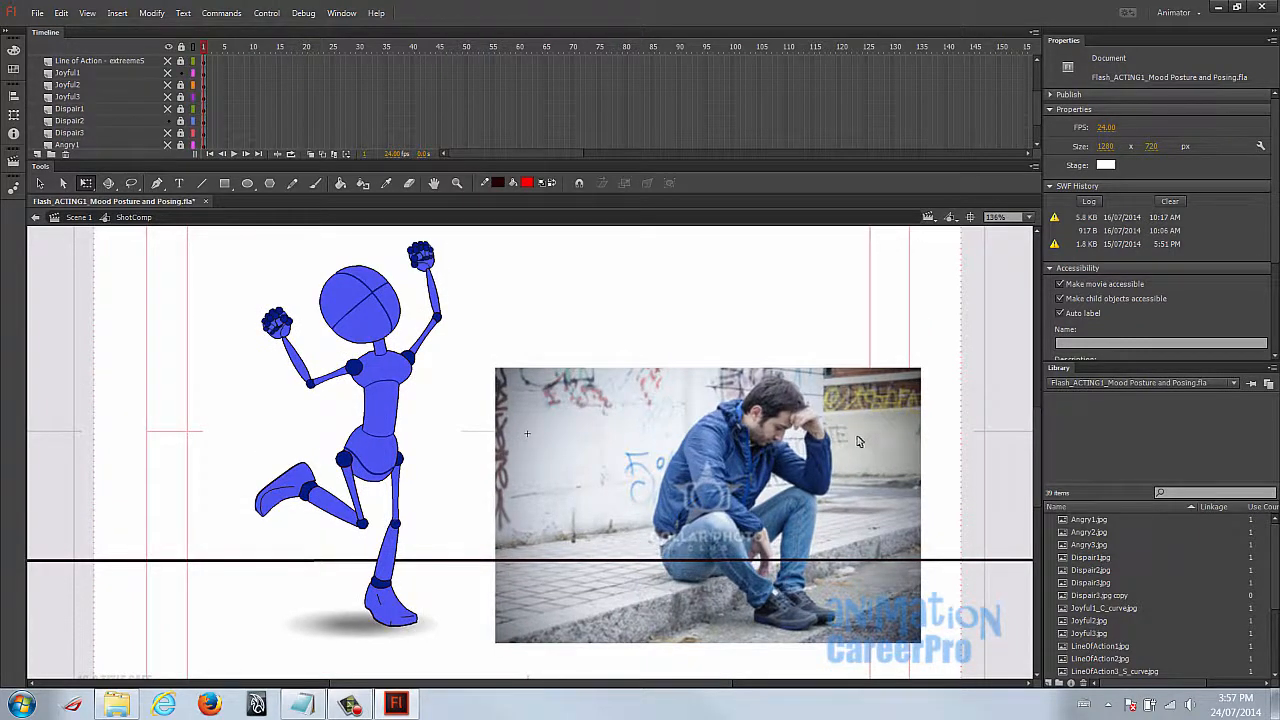
Open the character's F 3-4 Comp and add keyframes on frame 5 across all of its body-part layers and the shadow.
key("v")
double_click(356, 375)
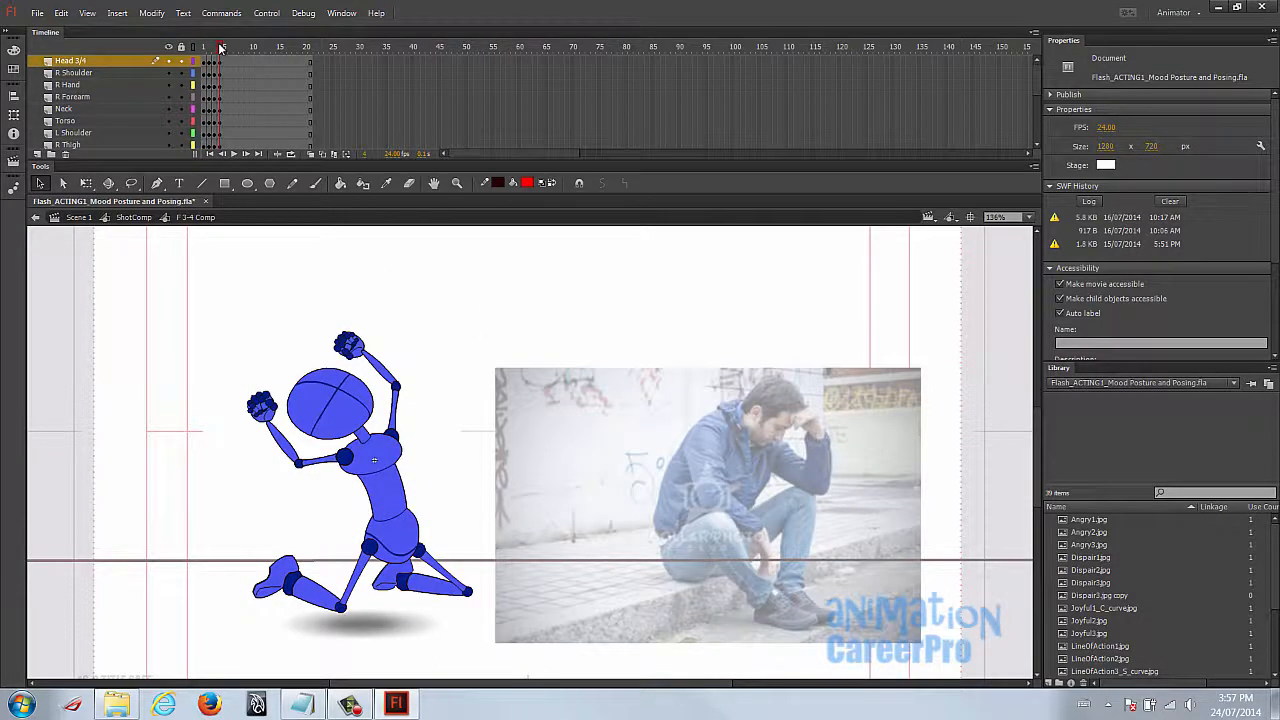
left_click(229, 66)
scroll(234, 92, "down", 3)
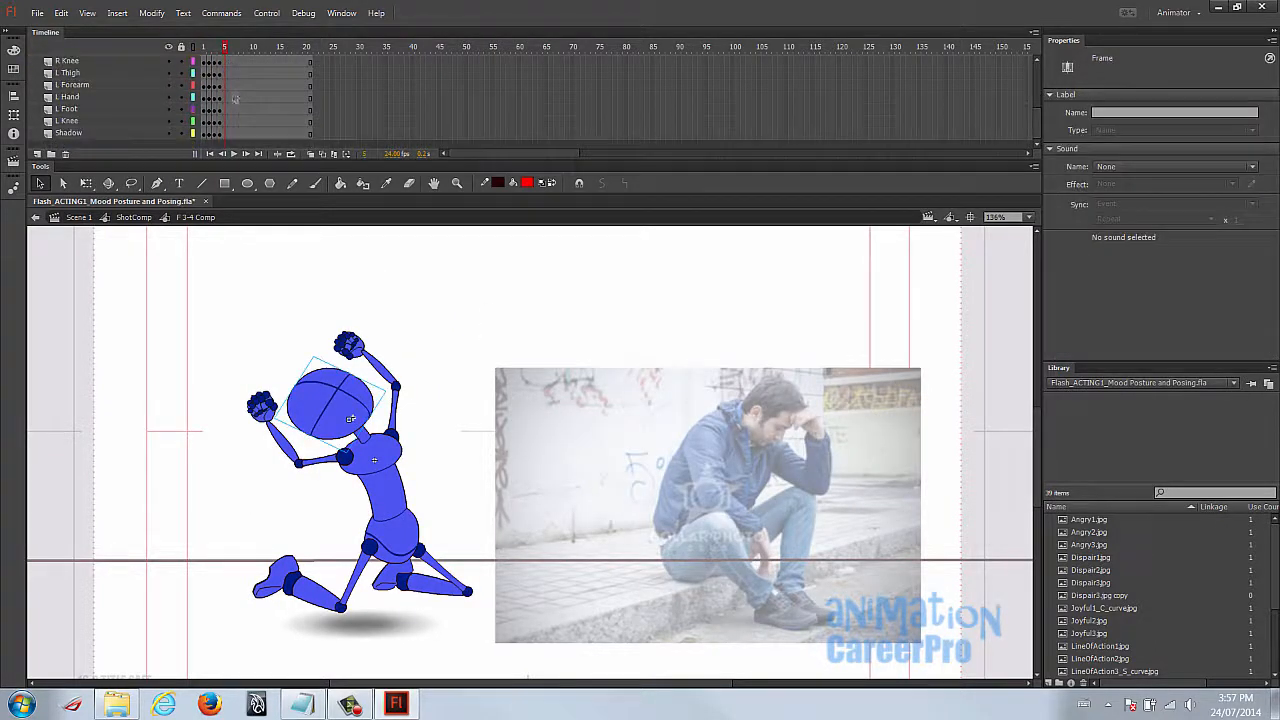
left_click(224, 137, "shift")
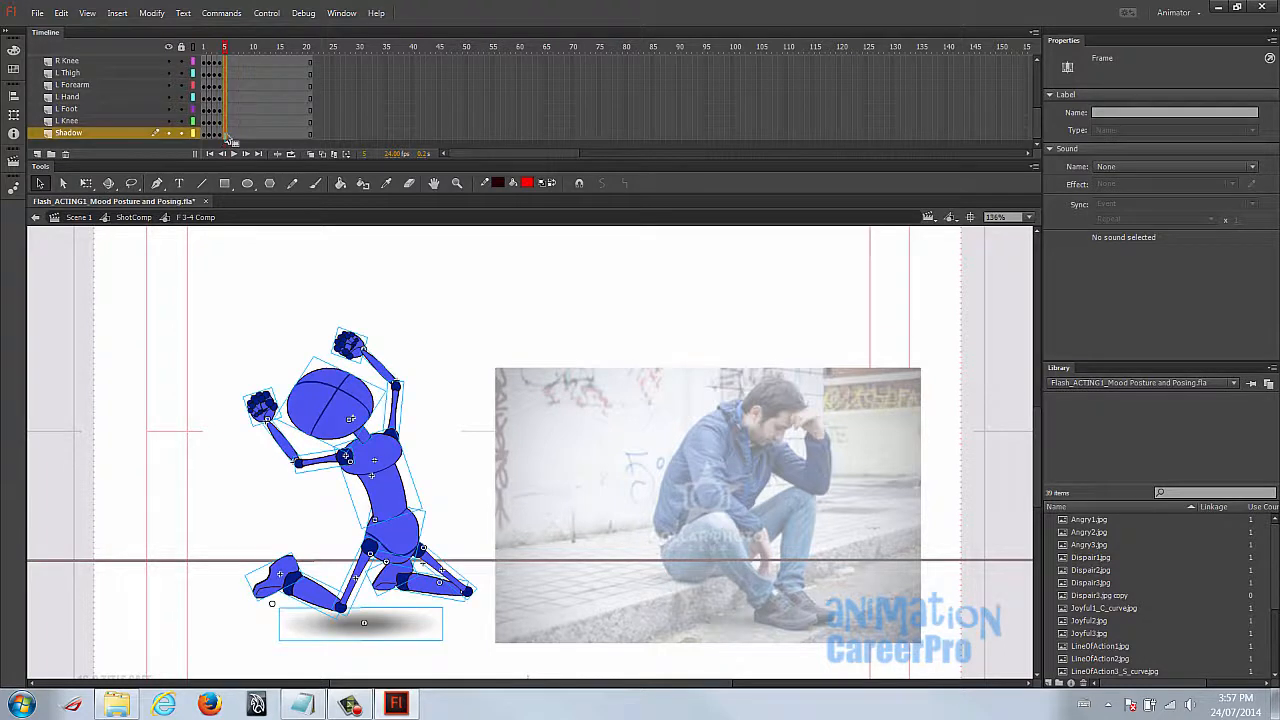
Brush a red C-curve line of action plus arm and leg direction strokes over the Dispair2 reference on the notes layer.
left_click_drag(668, 325, 627, 345)
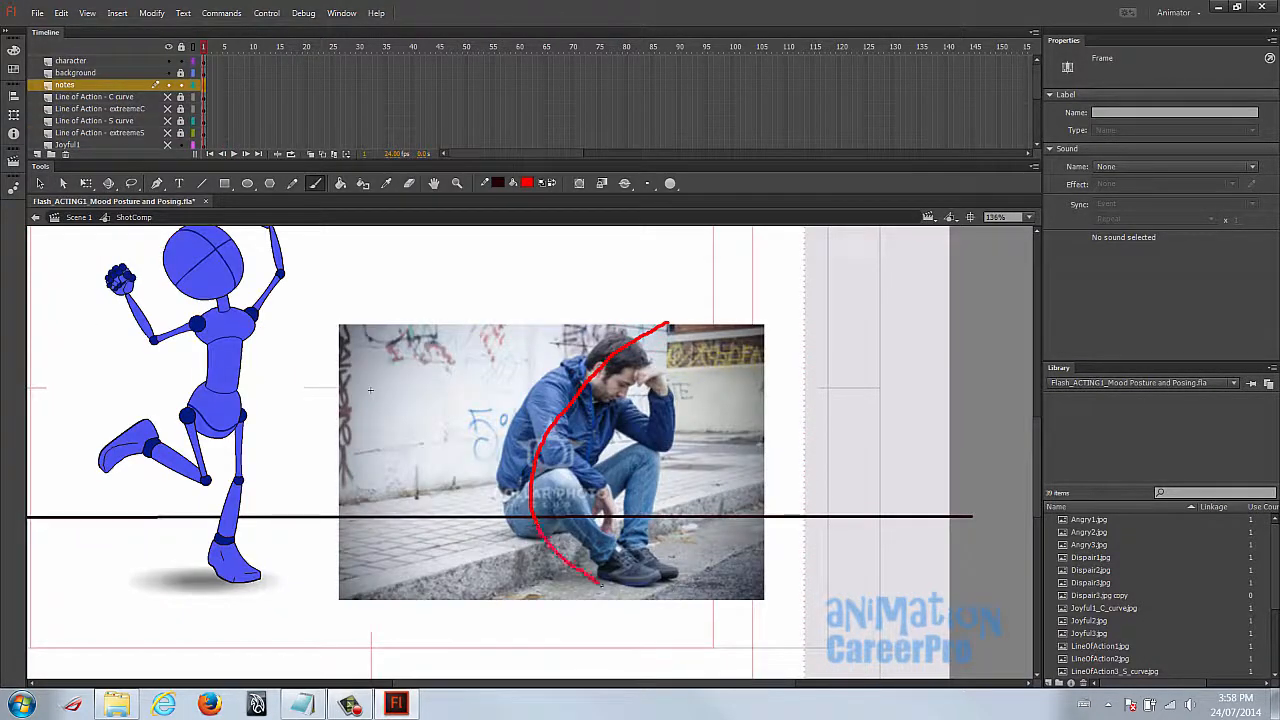
left_click_drag(552, 402, 569, 448)
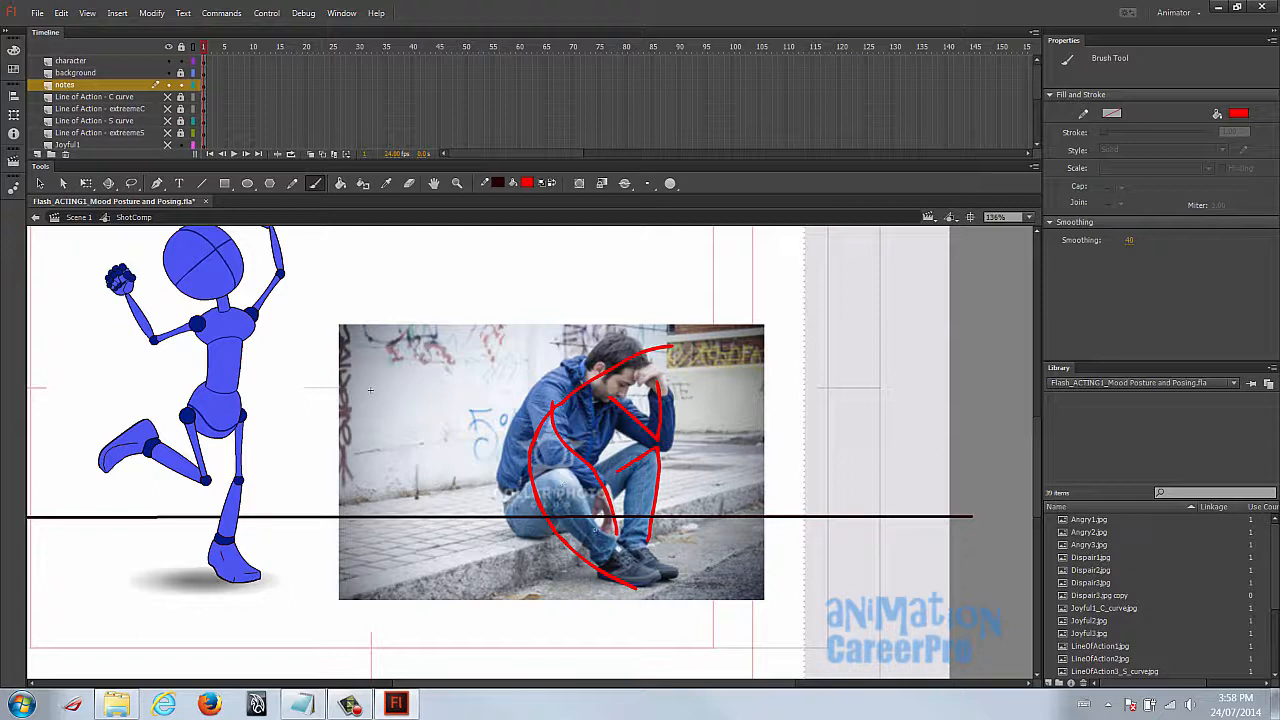
key("v")
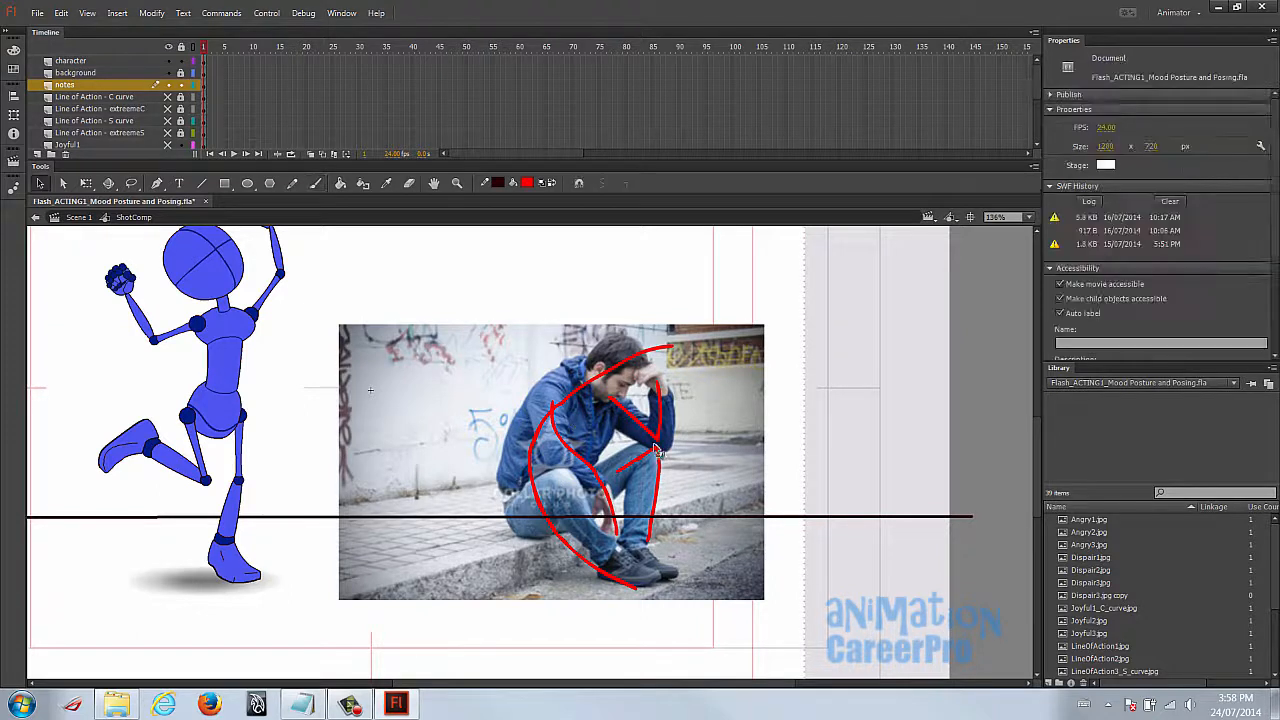
left_click(636, 361)
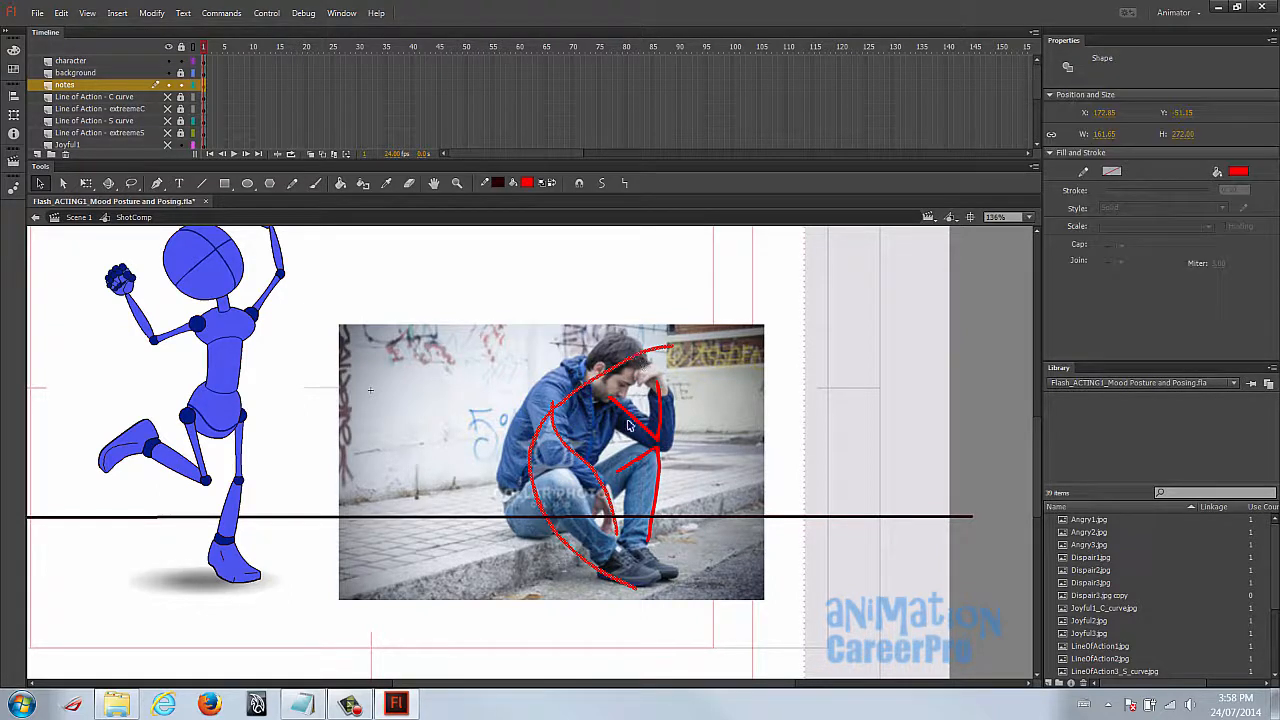
Reopen the F 3-4 Comp at frame 5 and move both legs and both arms off to the side of the body.
left_click_drag(298, 358, 380, 394)
double_click(320, 381)
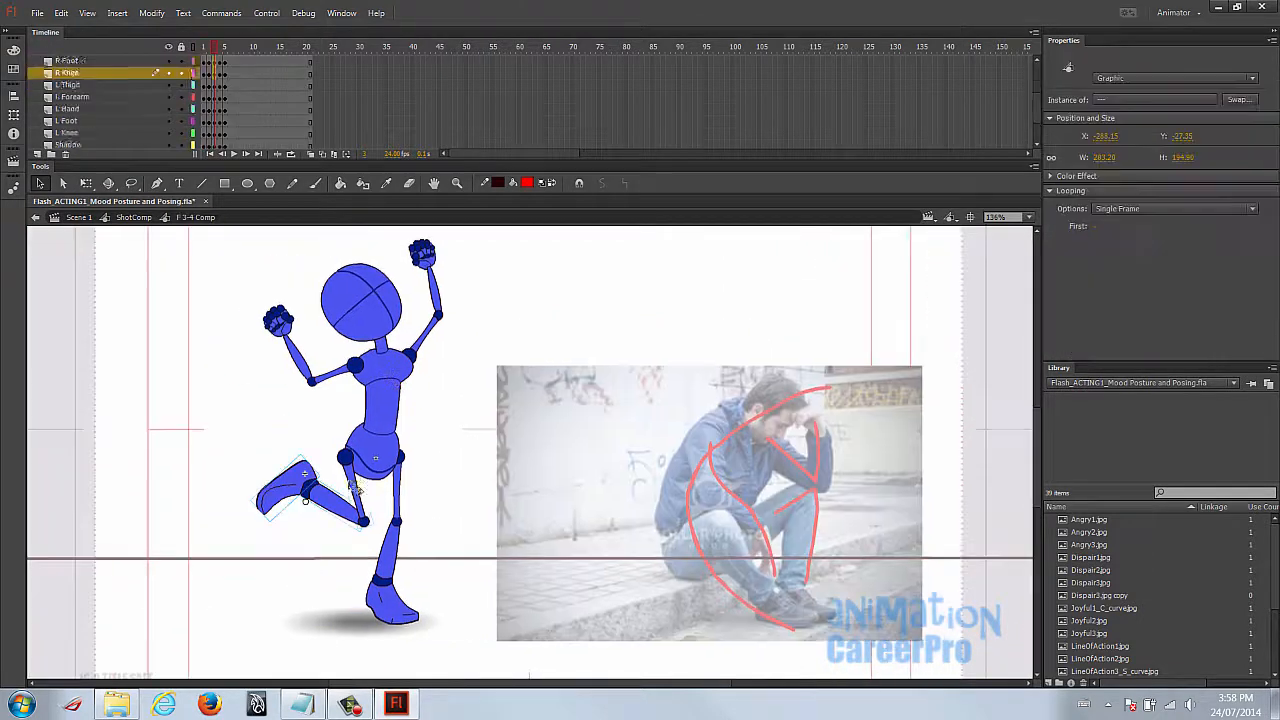
left_click(354, 481, "shift")
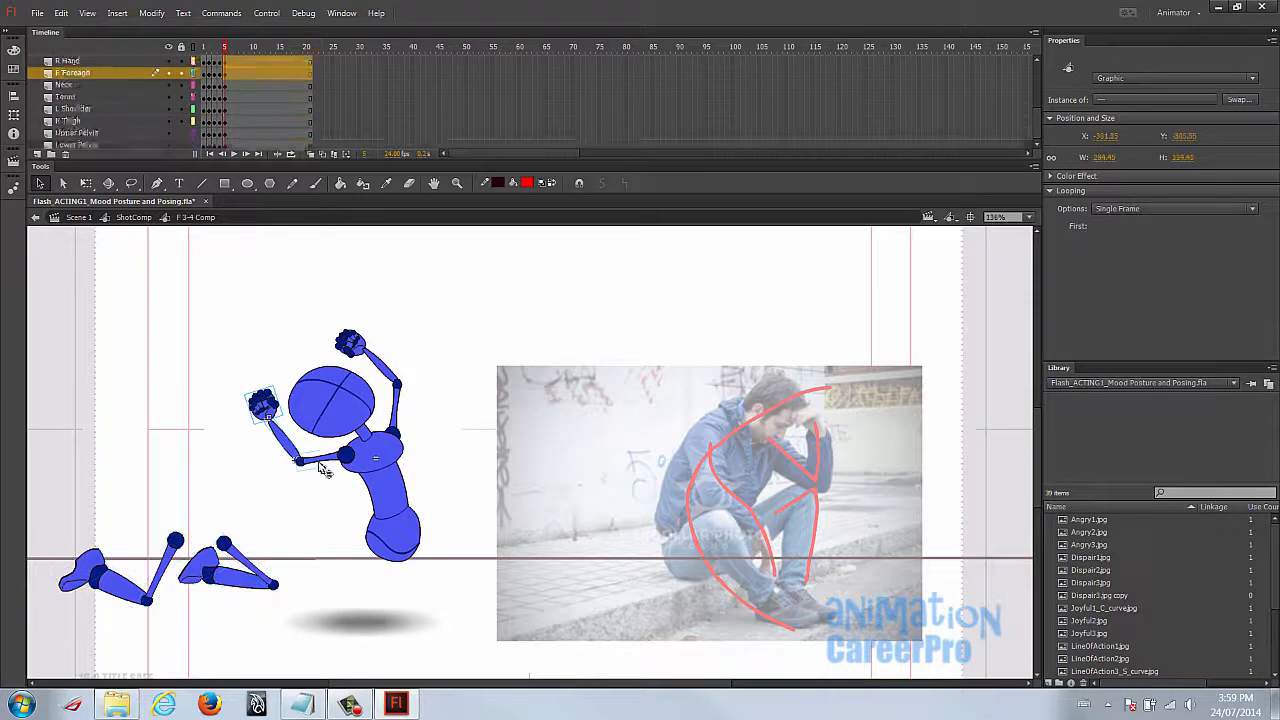
left_click(405, 395, "shift")
left_click_drag(405, 395, 227, 390)
Rotate the torso and pelvis out of the backward arch into an upright column and realign them.
left_click(358, 494)
key("q")
left_click_drag(358, 494, 396, 496)
left_click_drag(409, 423, 461, 465)
left_click(394, 543, "shift")
left_click_drag(466, 420, 447, 410)
left_click_drag(410, 495, 388, 485)
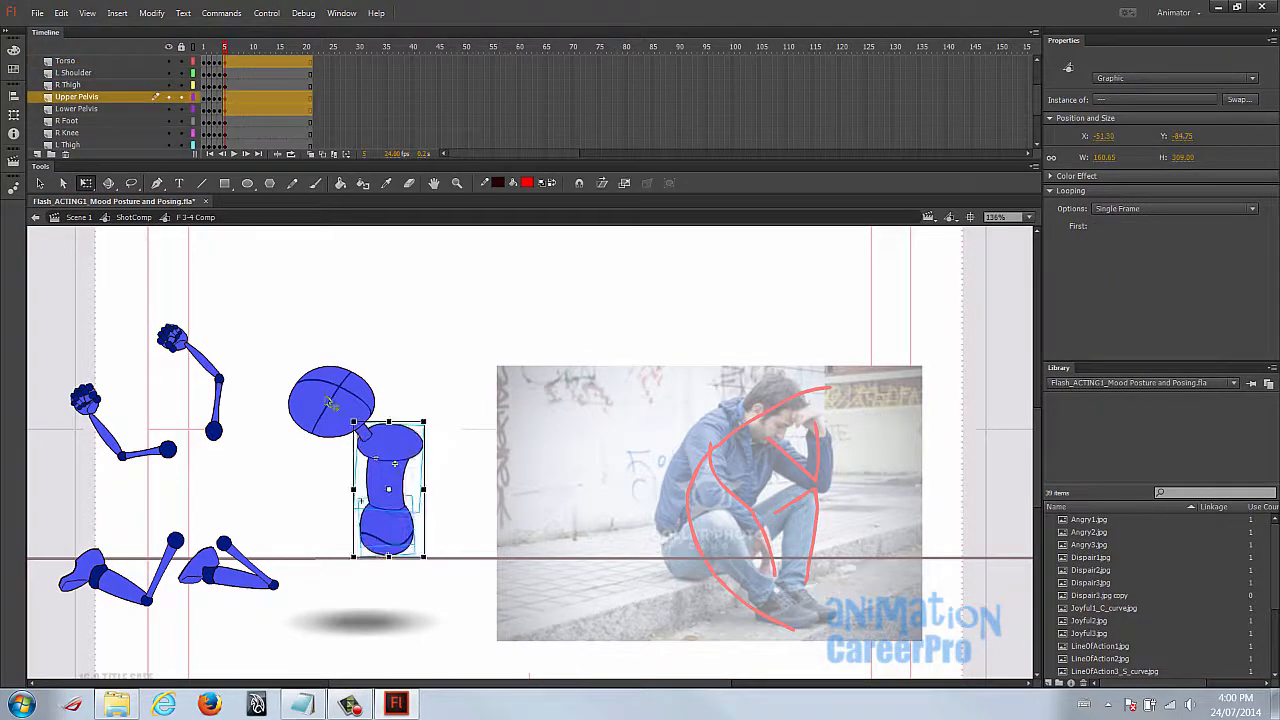
Lean the torso and pelvis forward into a hunched curve and shift them back over the shadow.
left_click_drag(357, 423, 381, 358)
left_click_drag(381, 485, 330, 483)
mouse_move(388, 577)
left_mouse_down()
mouse_move(340, 532)
mouse_move(384, 552)
left_mouse_up()
left_click(341, 470)
Reattach the neck and head in front of the shoulders and tilt the head down to match the reference.
mouse_move(388, 428)
left_mouse_down()
mouse_move(398, 443)
mouse_move(347, 467)
mouse_move(390, 434)
left_mouse_up()
left_click_drag(404, 382, 379, 352)
left_click_drag(414, 287, 431, 354)
left_click_drag(375, 347, 383, 393)
left_click_drag(426, 344, 466, 410)
left_click(378, 414)
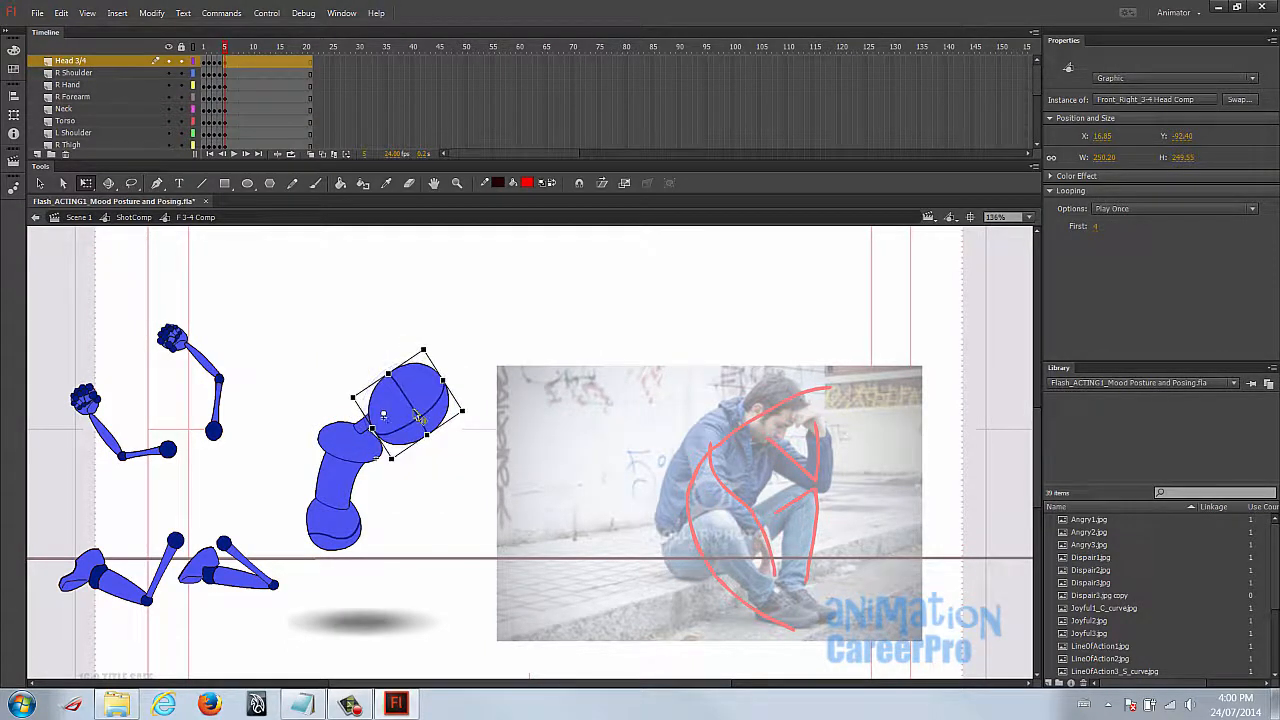
left_click(461, 460)
Attach the left arm to its shoulder and bend the forearm up so the fist supports the forehead.
left_click_drag(155, 302, 243, 443)
left_click(175, 447, "shift")
left_click_drag(241, 316, 235, 470)
left_click_drag(207, 398, 446, 494)
left_click(391, 457, "shift")
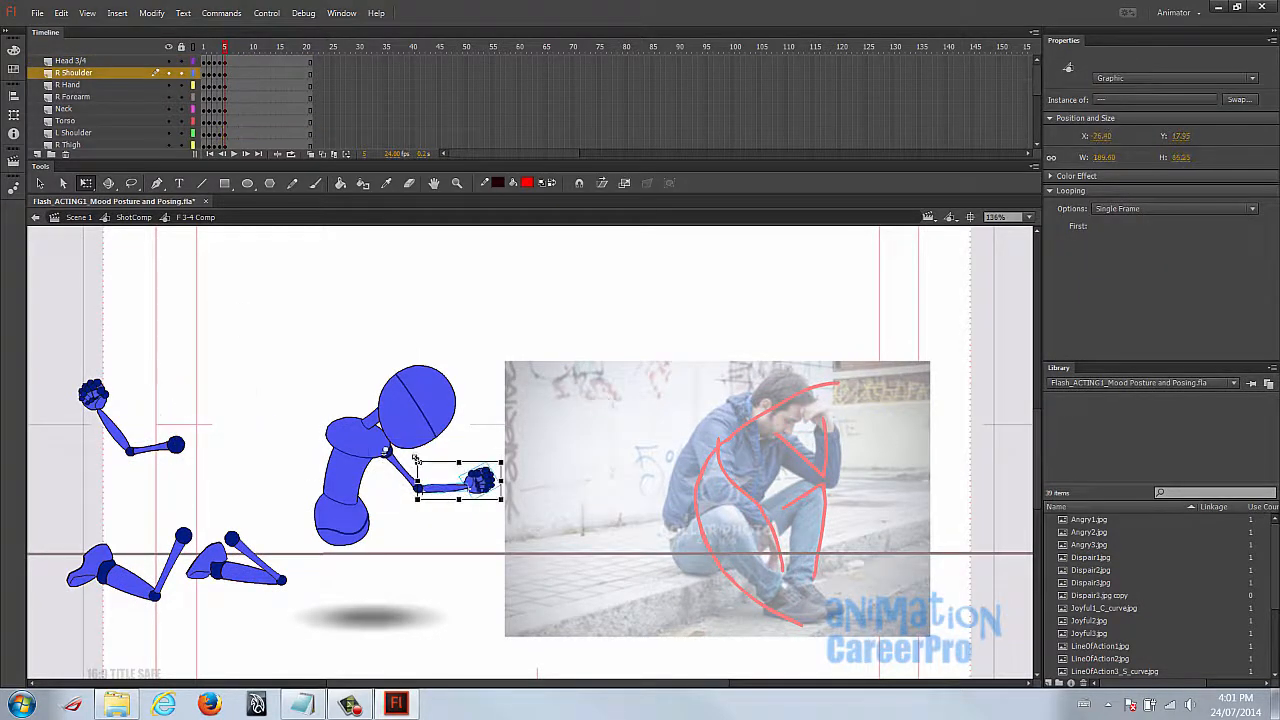
left_click_drag(508, 465, 454, 400)
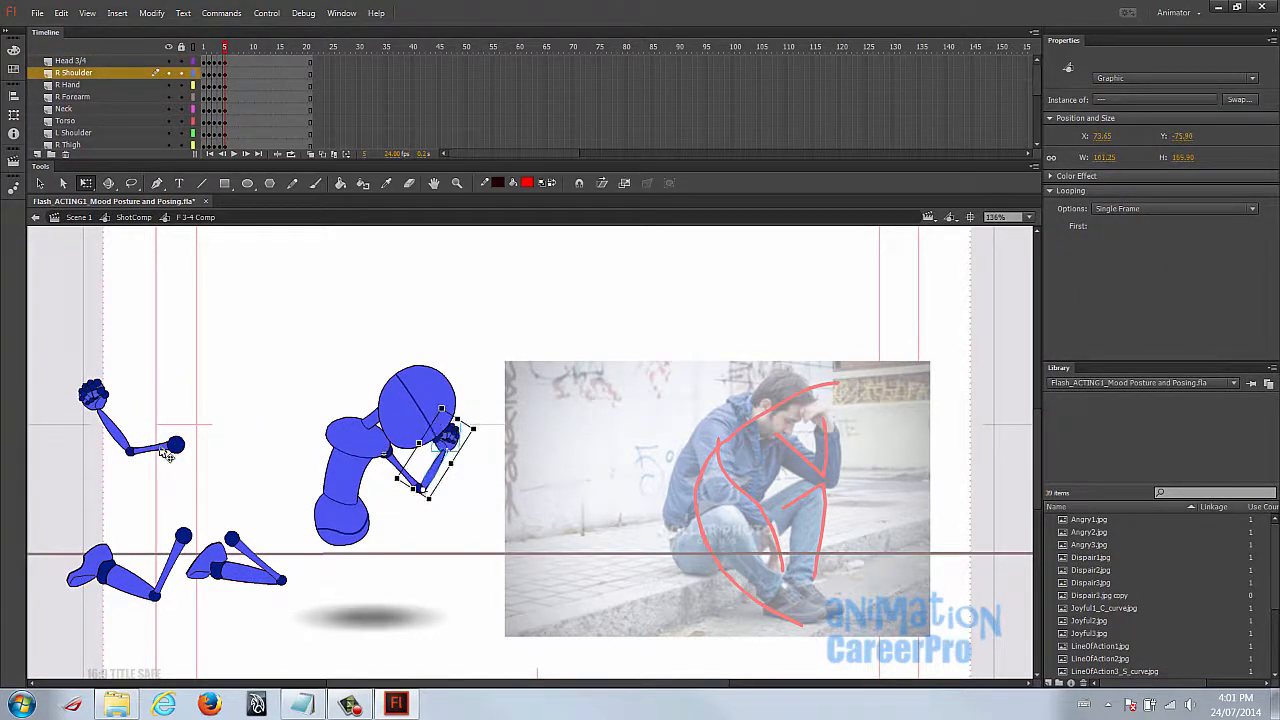
Rotate the right arm downward, attach it to its shoulder and swing the forearm and hand forward over the lap.
left_click(159, 447)
left_click_drag(88, 364, 163, 450)
left_click_drag(195, 376, 30, 348)
left_click_drag(145, 382, 346, 450)
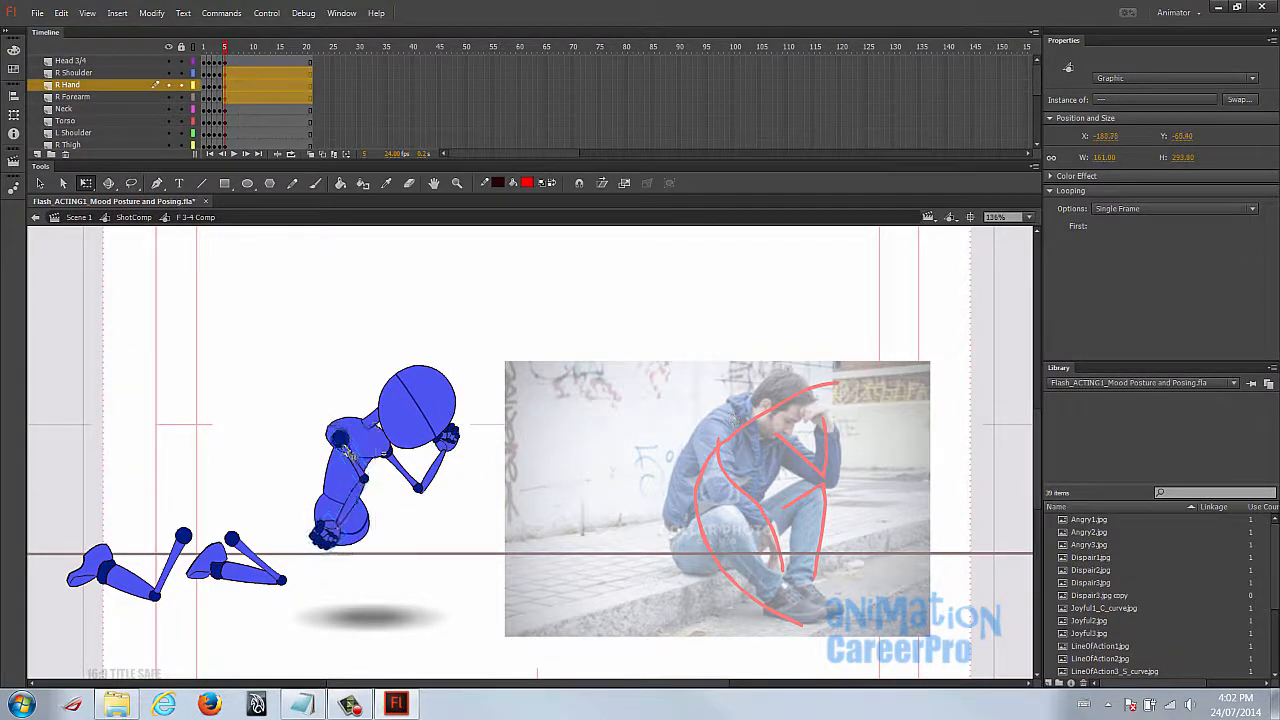
left_click(348, 515)
left_click_drag(337, 526, 463, 508)
left_click(445, 515)
Attach the left leg to the pelvis with a raised thigh and the shin angled down from the knee.
left_click_drag(194, 516, 371, 522)
left_click_drag(436, 579, 399, 512)
left_click(474, 502)
left_click(405, 530)
left_click_drag(408, 575, 457, 595)
left_click(384, 562)
Rotate the right thigh and shin into a seated bend and attach them at the right hip.
left_click(177, 551)
left_click(136, 585, "shift")
left_click_drag(205, 512, 64, 598)
left_click_drag(170, 568, 333, 543)
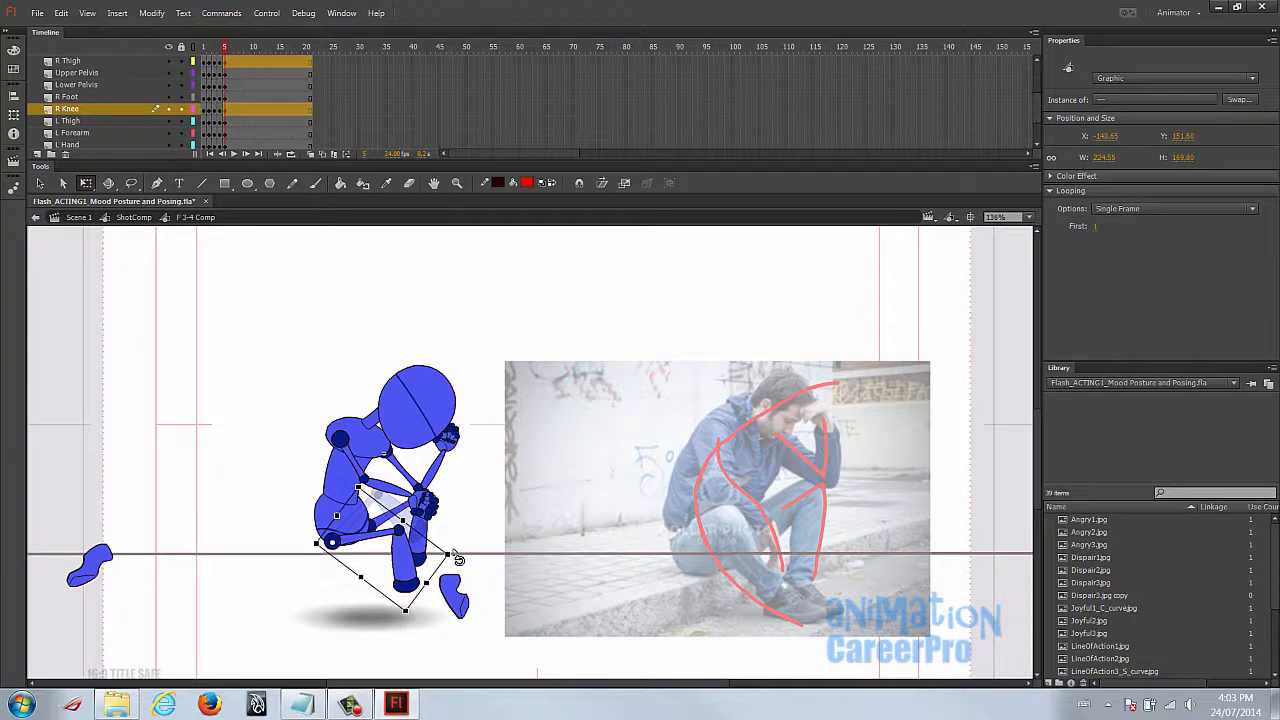
left_click(404, 534)
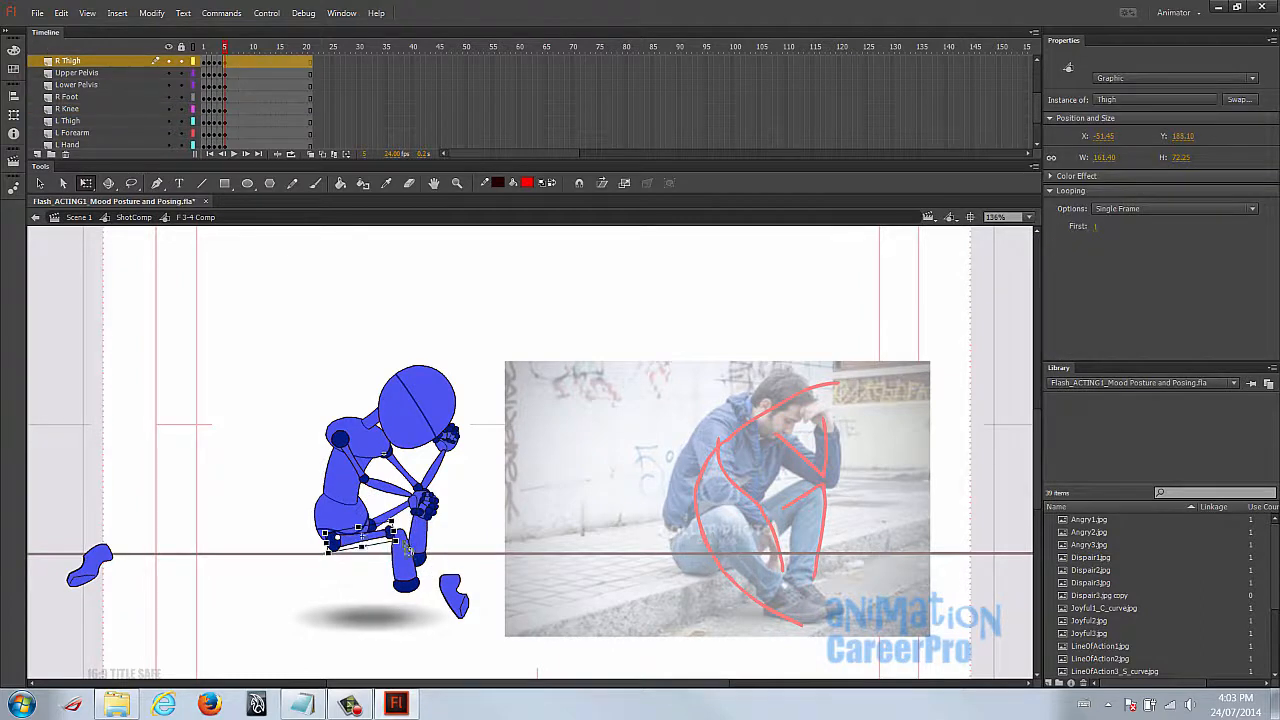
Swing the right shin forward from its knee and re-angle the left shin beneath the raised knee.
left_click(409, 549)
left_click_drag(422, 591, 466, 581)
left_click(420, 545)
left_click(403, 518)
left_click(396, 516, "shift")
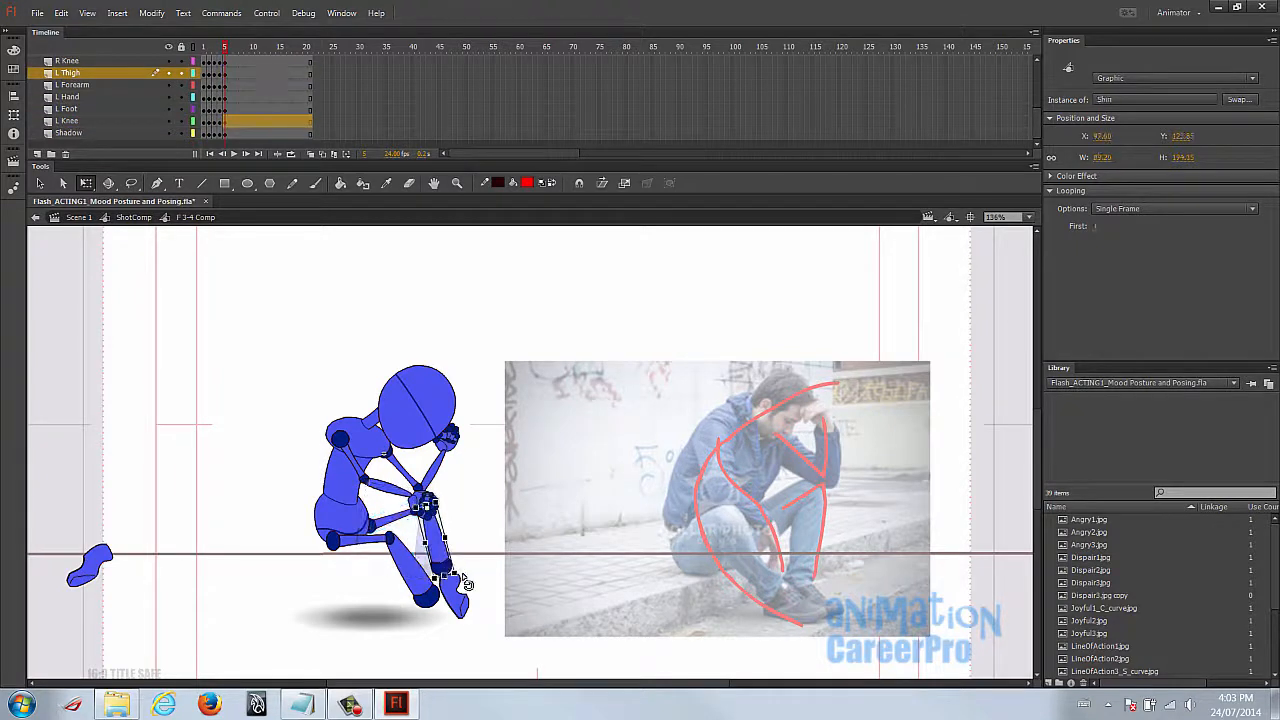
left_click(363, 562)
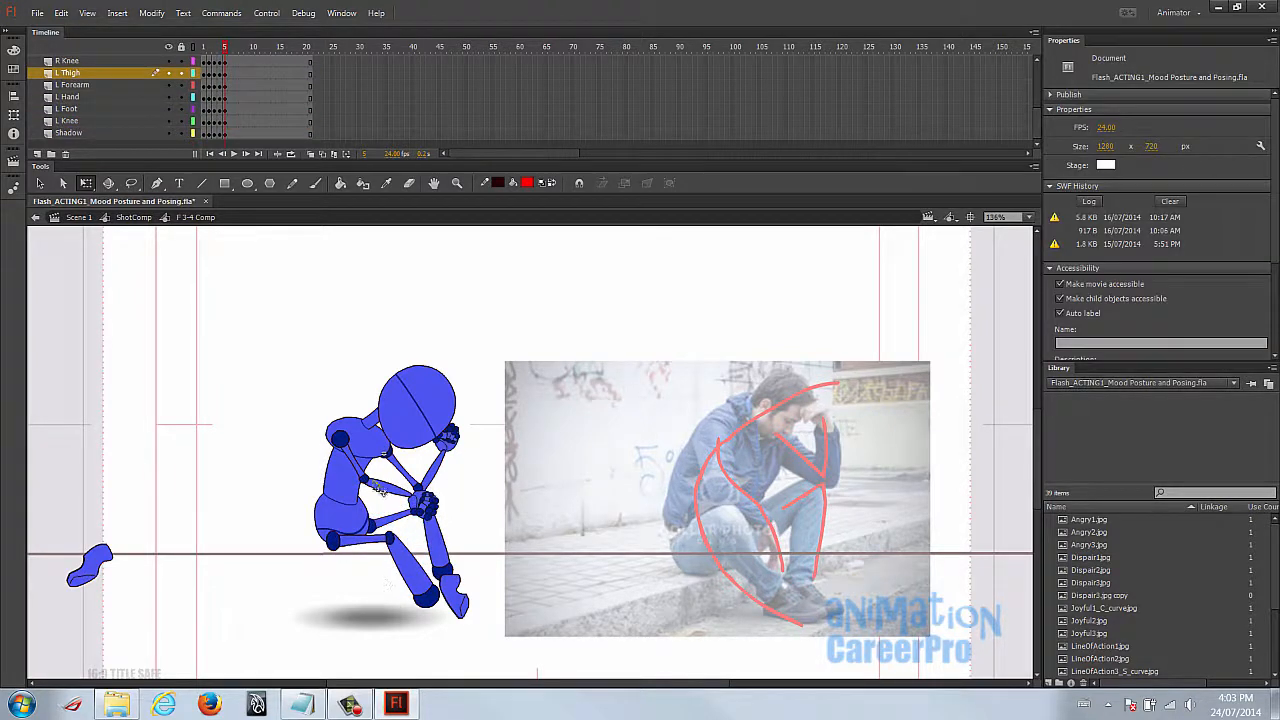
Straighten the right upper arm downward, then realign the right thigh and forearm with their joints.
left_click(383, 493)
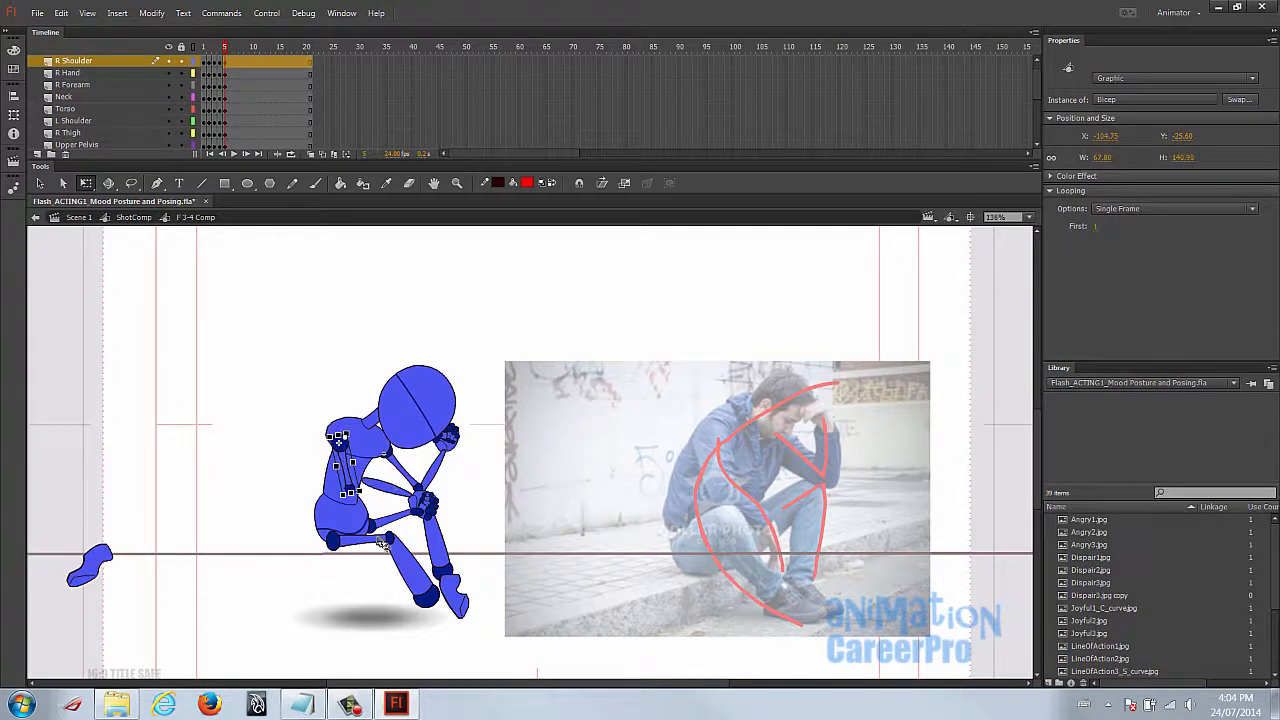
left_click(399, 537)
left_click_drag(417, 533, 381, 537)
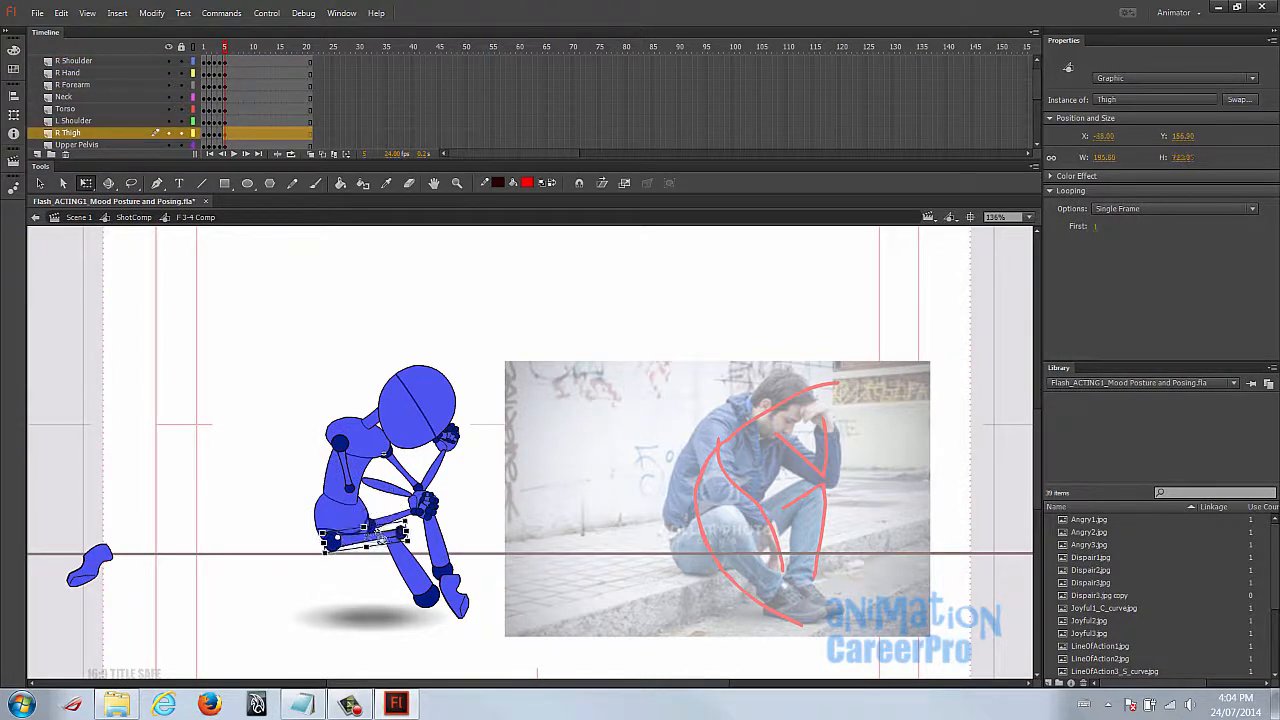
left_click(358, 496)
left_click(386, 508)
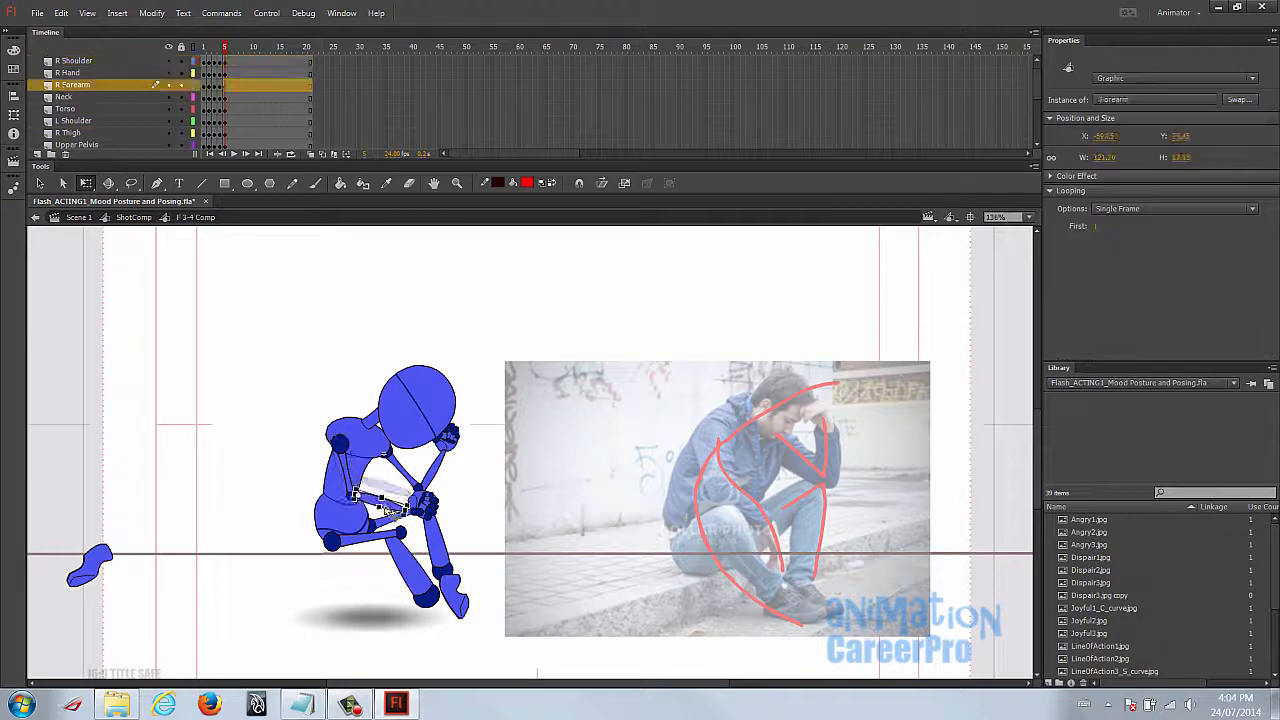
Fine-tune the right shin's angle, set the right hand aside, and place both feet near their ankles.
left_click(408, 557)
left_click_drag(429, 611, 444, 605)
left_click(470, 588)
left_click_drag(429, 507, 473, 520)
left_click_drag(457, 598, 484, 587)
mouse_move(95, 562)
left_mouse_down()
mouse_move(357, 628)
mouse_move(424, 625)
left_mouse_up()
Set the right hand's first frame to 5 for a relaxed open hand and hang it from the right wrist.
left_click(468, 516)
key("z")
mouse_move(290, 348)
left_mouse_down()
mouse_move(637, 580)
mouse_move(684, 590)
left_mouse_up()
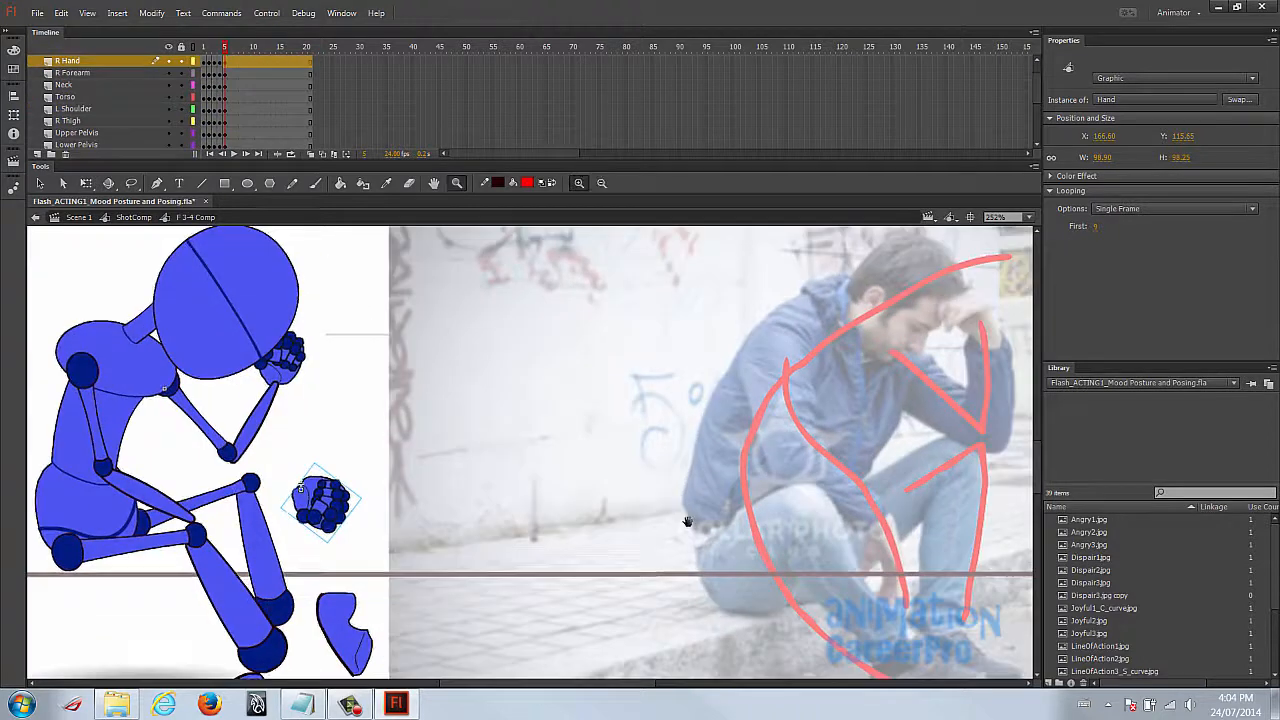
key("v")
left_click(1097, 227)
type("6")
key("Return")
type("7")
key("Return")
type("3")
key("Return")
type("4")
key("Return")
type("5q")
left_click_drag(354, 470, 236, 556)
scroll(305, 412, "up", 2)
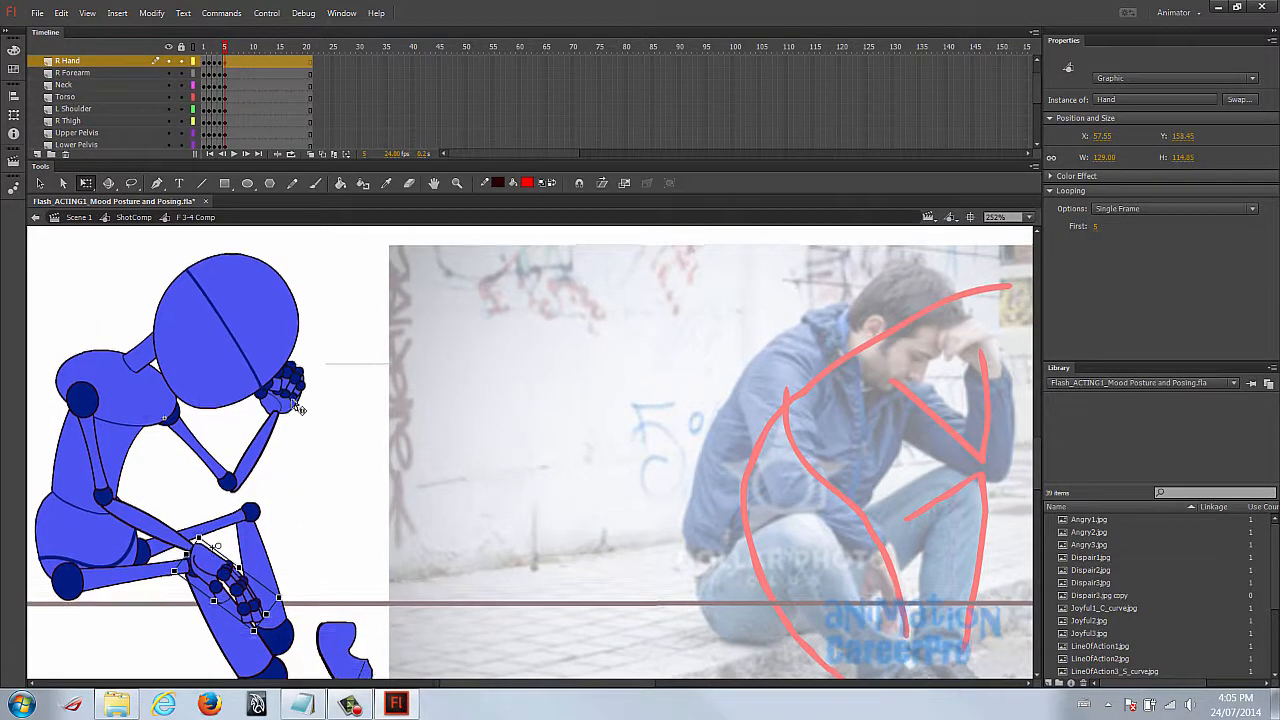
Lower the left arm so its elbow rests on the left knee, and reseat the fist against the forehead.
left_click(296, 400)
left_click(226, 420)
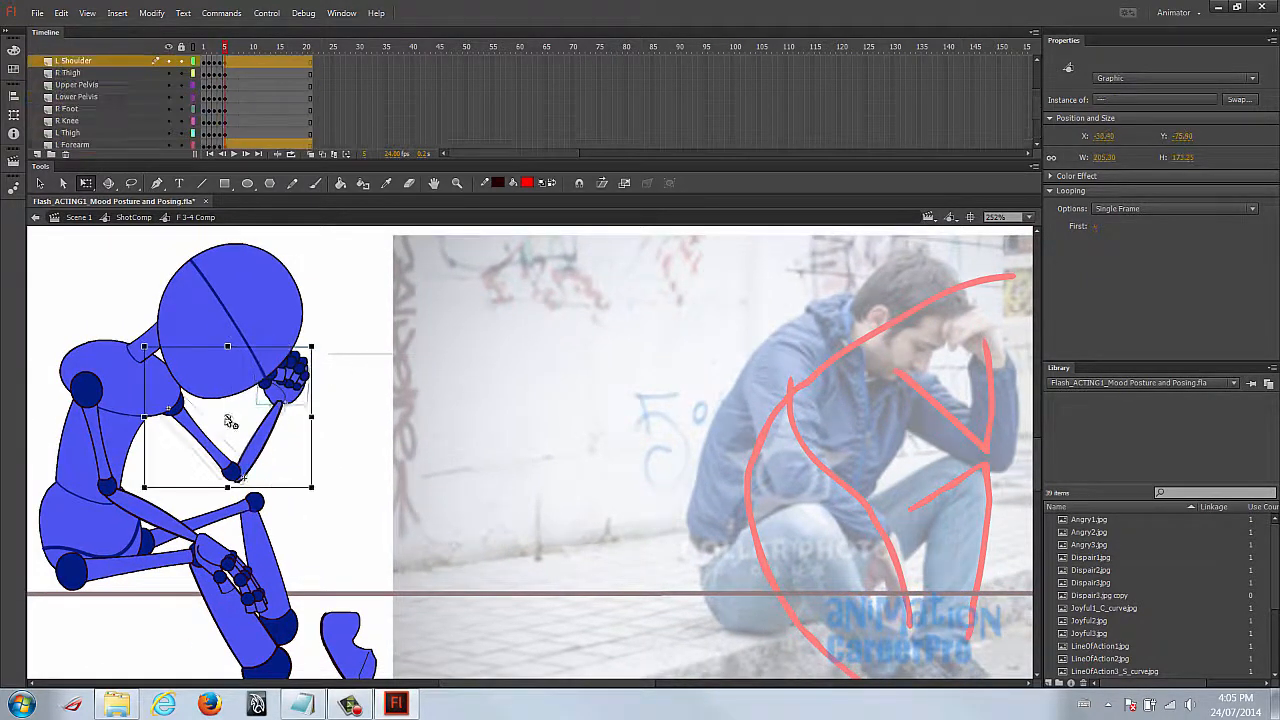
left_click_drag(323, 477, 340, 473)
left_click_drag(318, 362, 312, 360)
left_click_drag(253, 509, 315, 379)
left_click(288, 471)
left_click(254, 449)
left_click(292, 423)
left_click(330, 395)
Realign the left shin with the left knee beneath the resting elbow.
left_click(304, 520)
left_click_drag(446, 455, 418, 451)
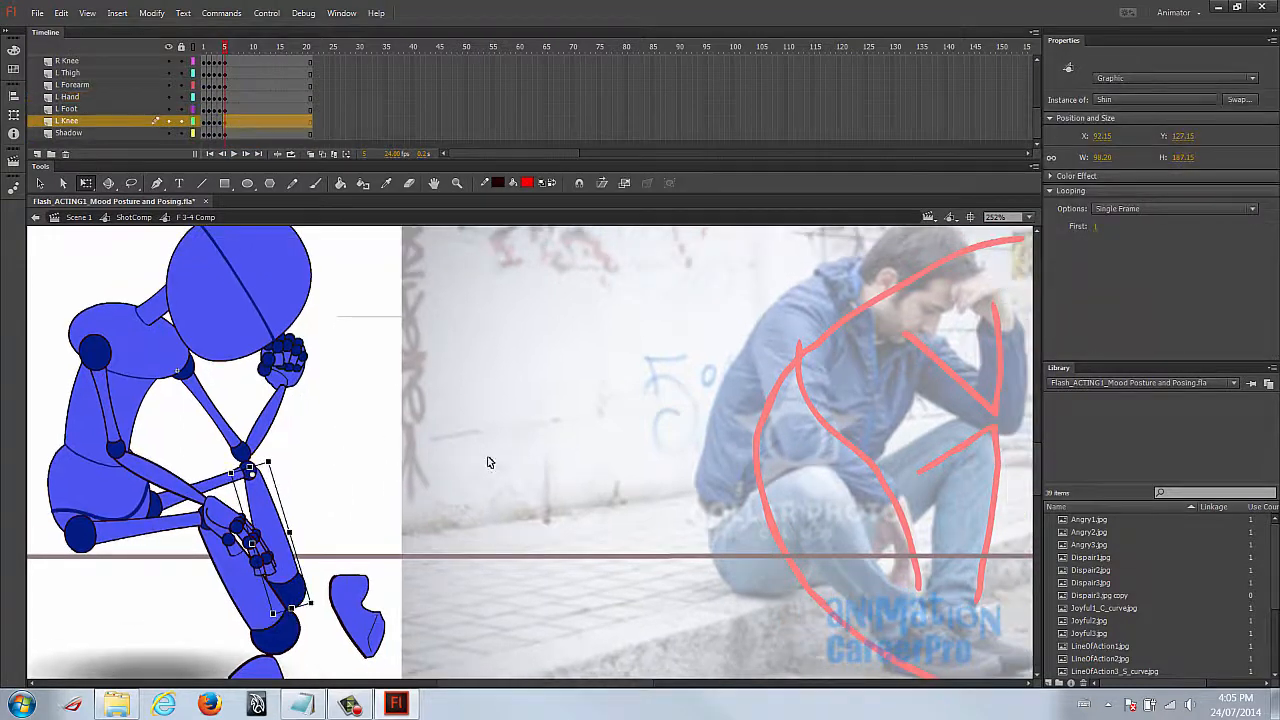
left_click_drag(316, 480, 354, 463)
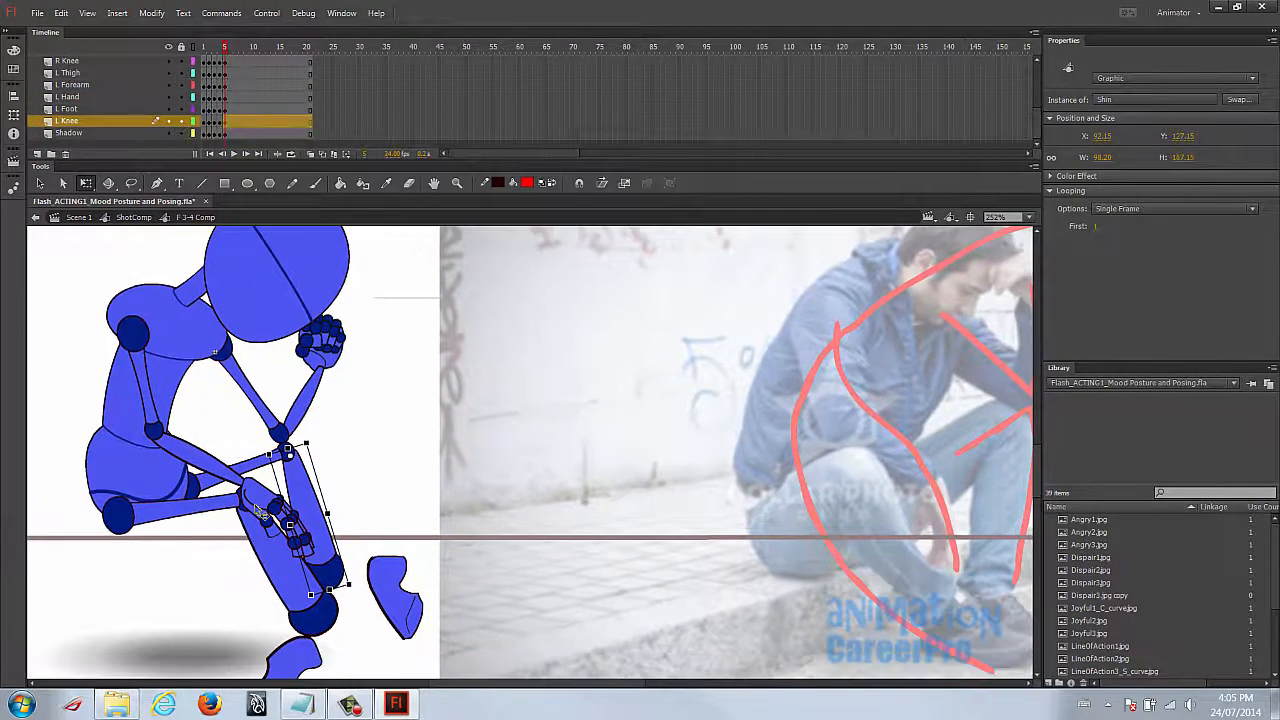
Re-angle the right forearm and hand together about the elbow so the hand hangs over the right knee.
left_click(276, 507)
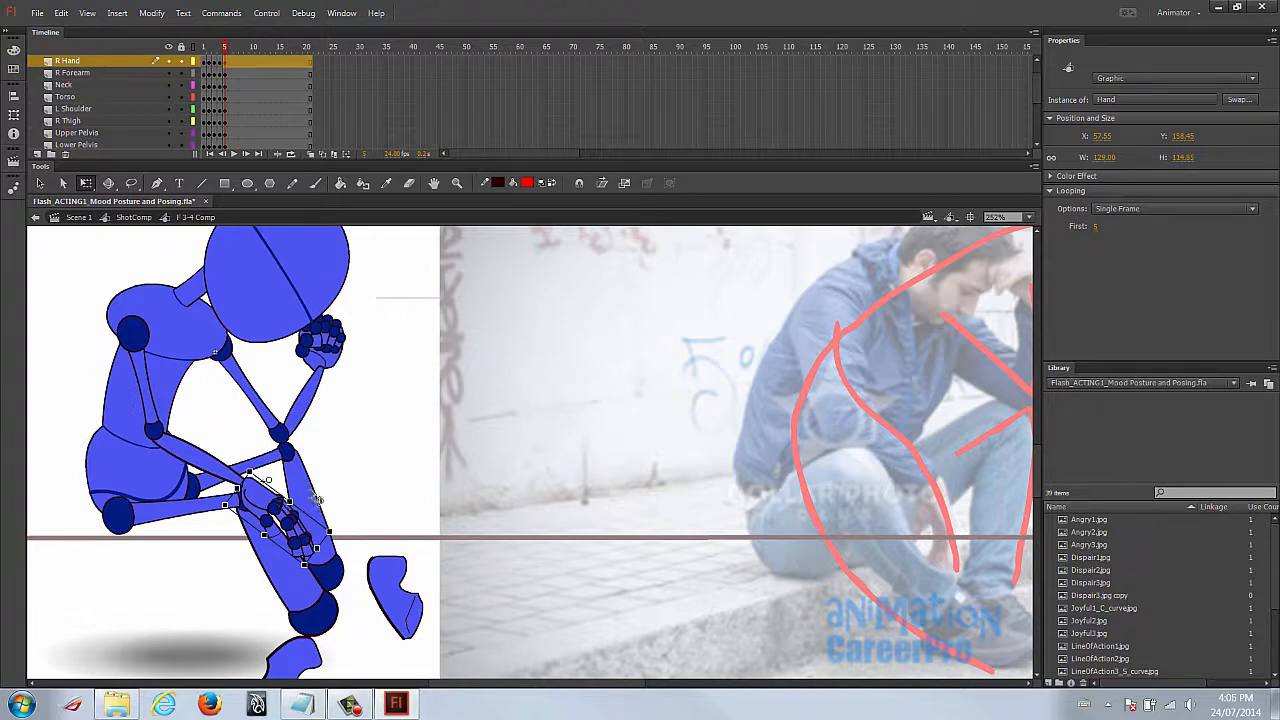
left_click(327, 463)
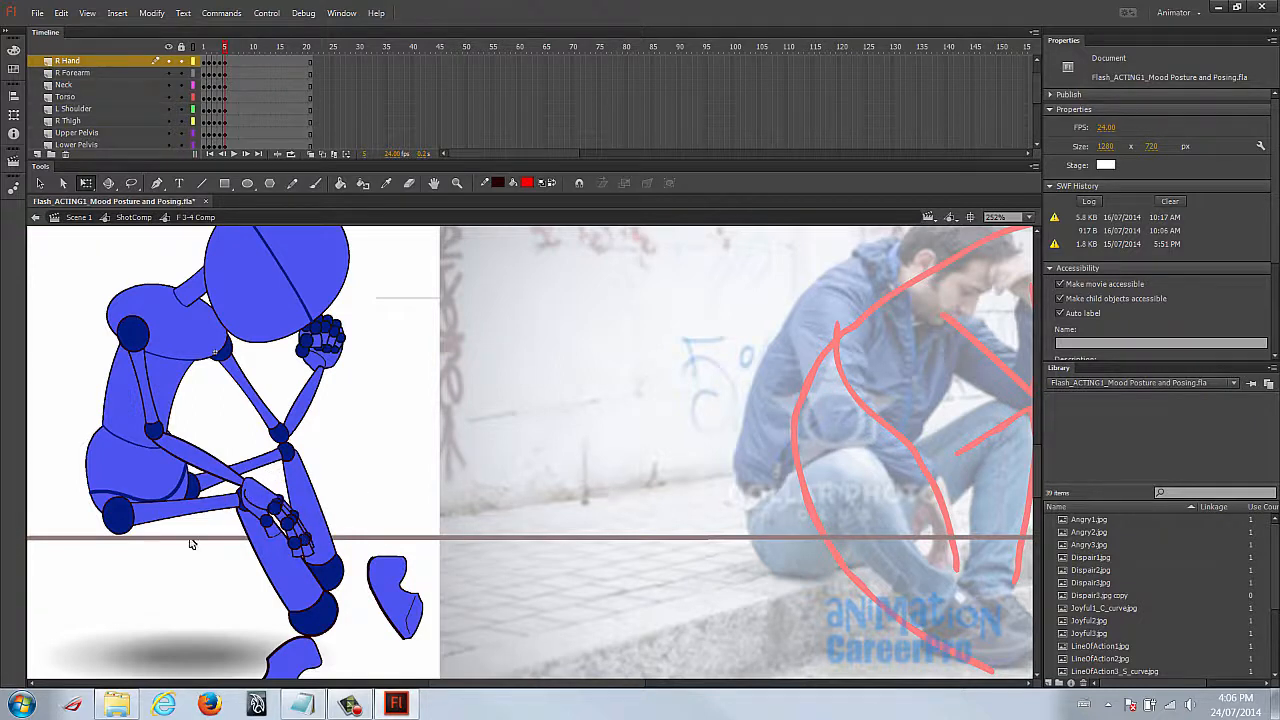
left_click_drag(361, 464, 350, 486)
key("ctrl+alt+space")
left_click(276, 480, "ctrl+alt")
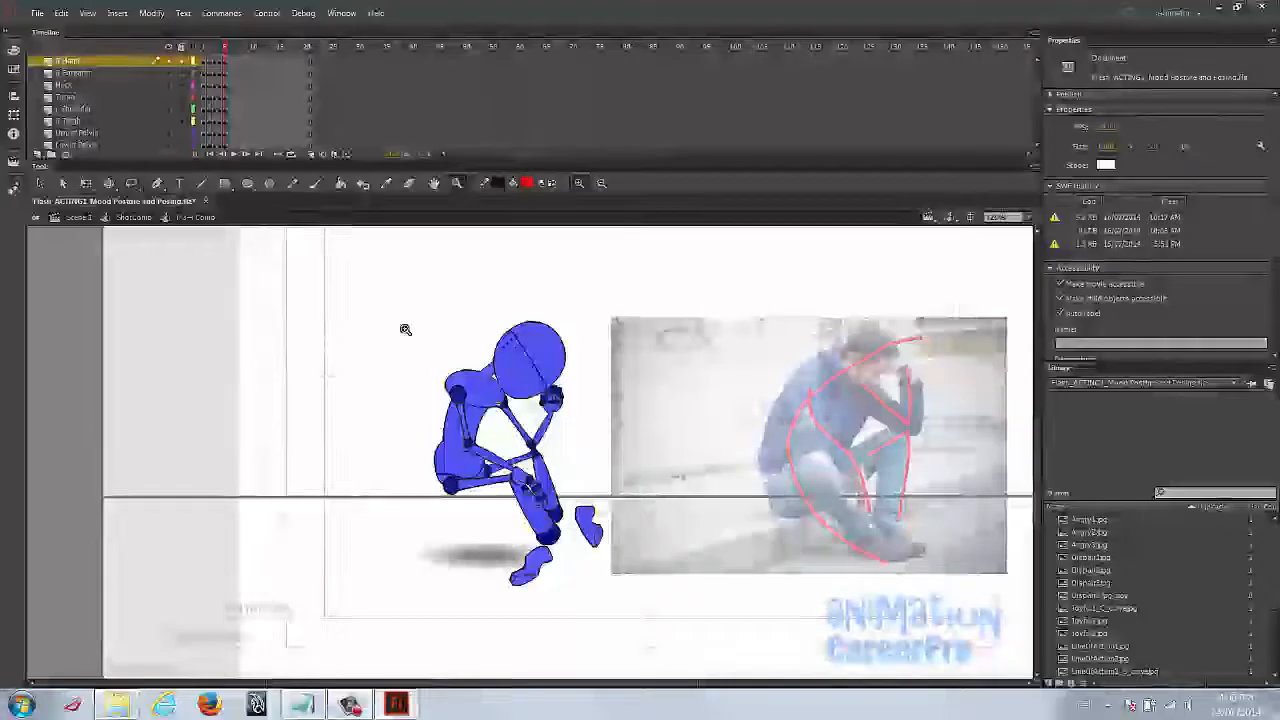
left_click_drag(384, 343, 980, 577)
left_click(253, 502)
left_click(203, 460, "shift")
left_click_drag(219, 485, 153, 431)
left_click(252, 468)
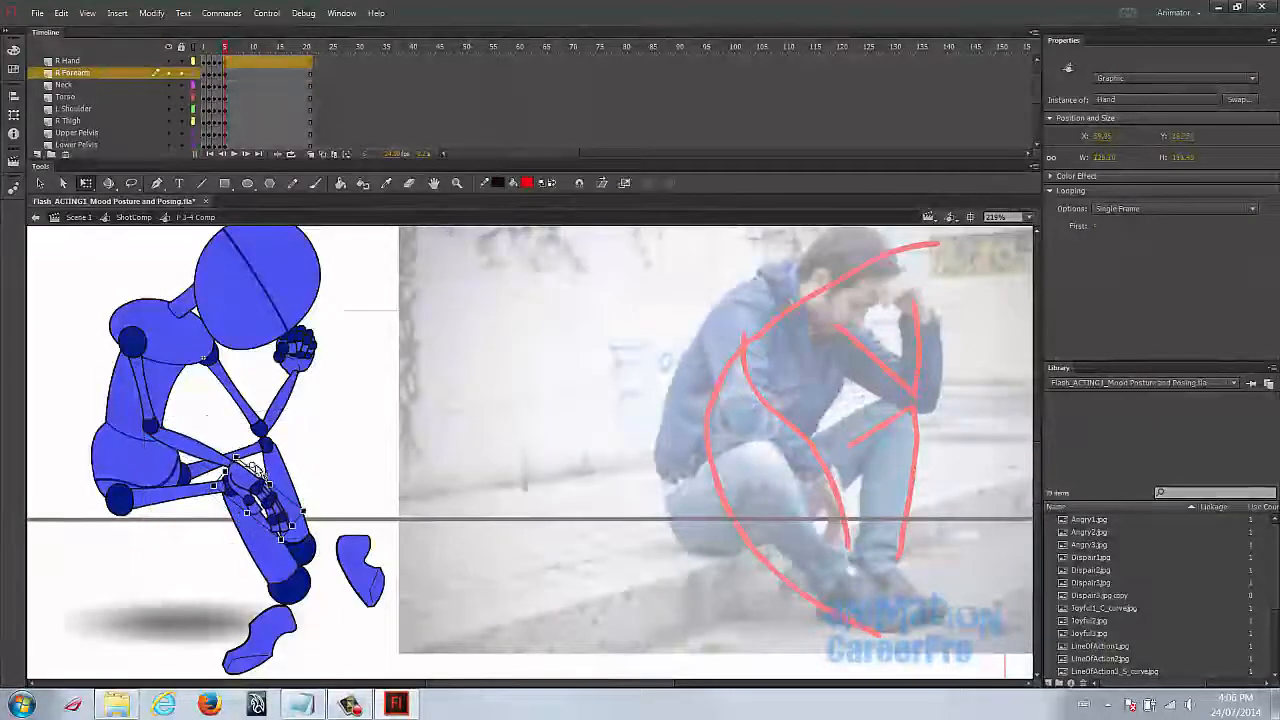
Level the right thigh with its shin swung back to nearly vertical, and extend the left shin slightly forward.
left_click(230, 486)
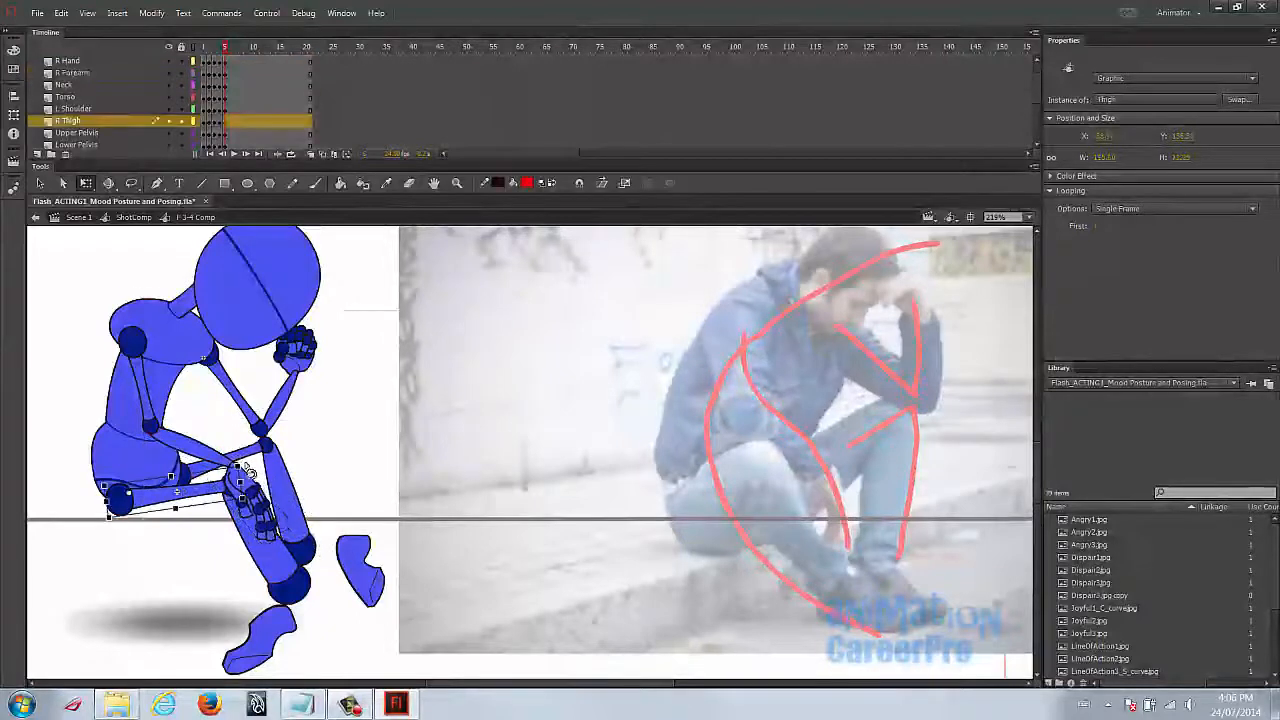
left_click_drag(248, 470, 237, 484)
mouse_move(266, 555)
left_mouse_down()
mouse_move(238, 566)
mouse_move(249, 566)
left_mouse_up()
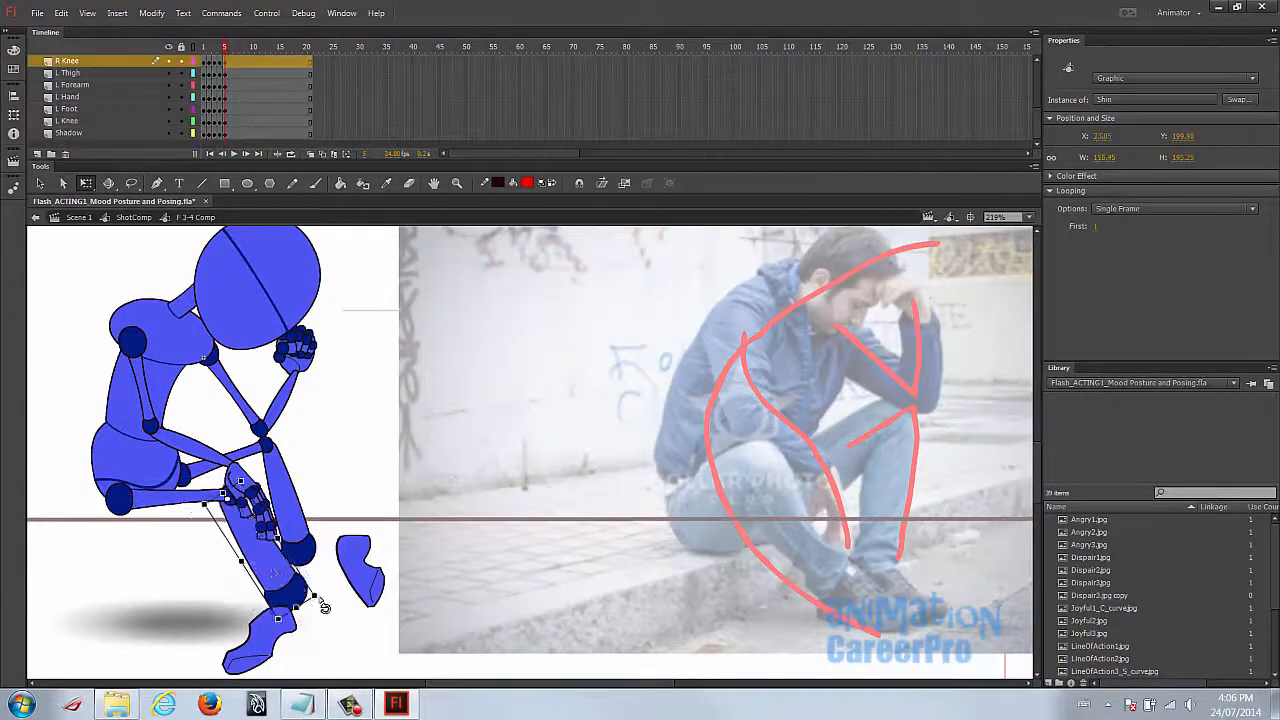
left_click_drag(324, 606, 288, 630)
left_click(233, 493)
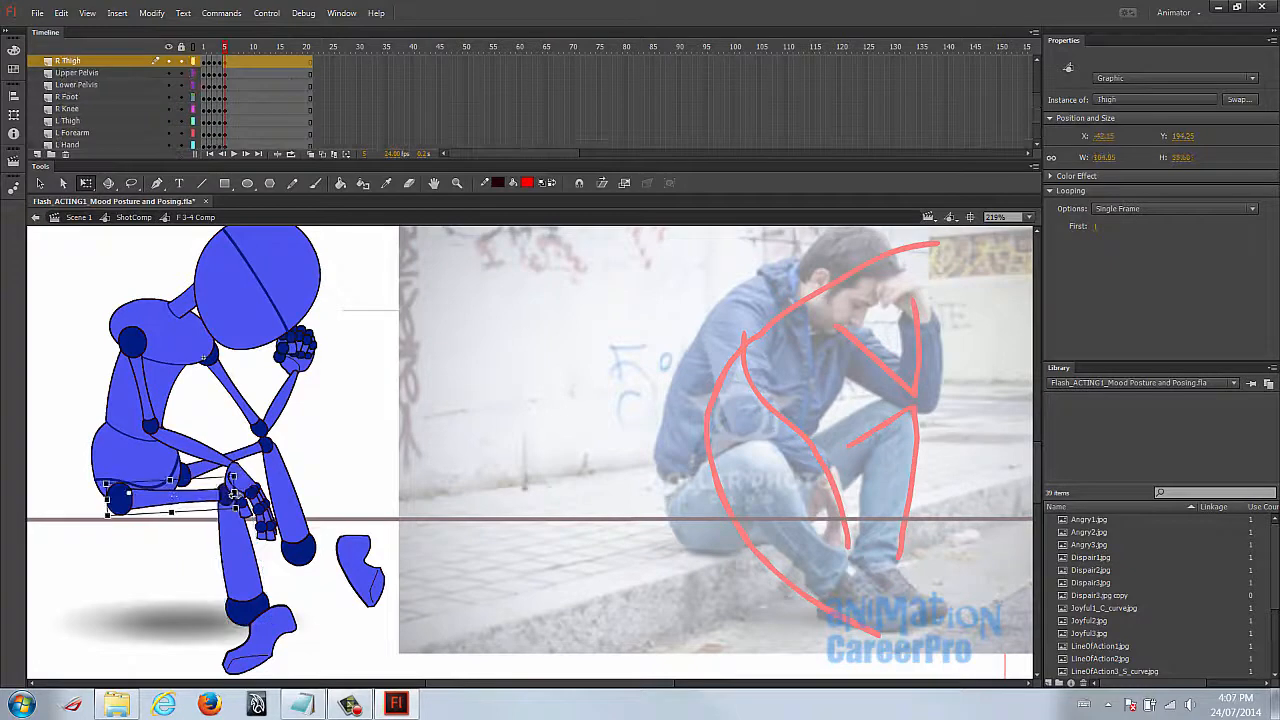
left_click_drag(256, 502, 261, 515)
left_click(307, 545)
left_click_drag(334, 566, 312, 534)
Reseat the right forearm at its elbow and rotate it with the hand about the elbow to droop over the knee.
left_click(262, 514)
left_click(190, 447)
left_click_drag(153, 429, 156, 444)
left_click(150, 412)
left_click(198, 462)
left_click(262, 512, "shift")
left_click_drag(221, 494, 154, 438)
left_click_drag(314, 562, 307, 576)
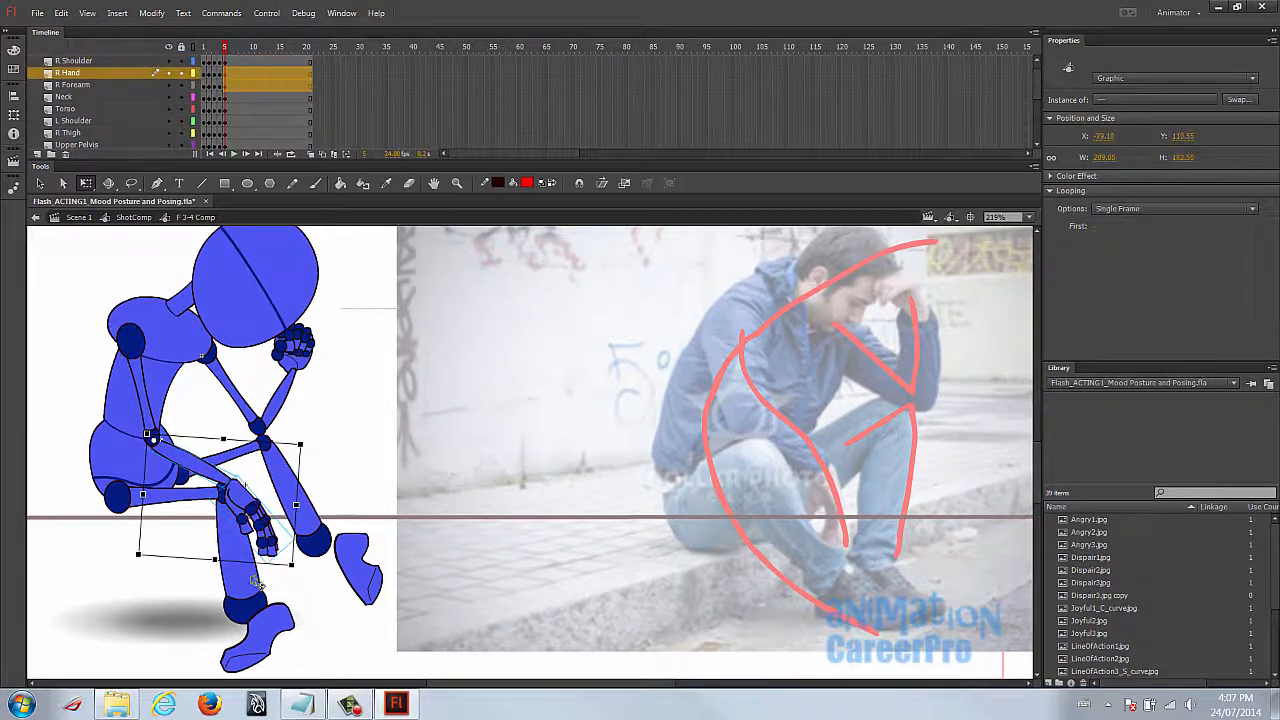
Set the right foot's first frame to 3 and seat the side-view shoe beneath the right ankle.
left_click(238, 562)
left_click_drag(284, 625, 272, 630)
scroll(272, 630, "down", 2)
left_click(258, 596)
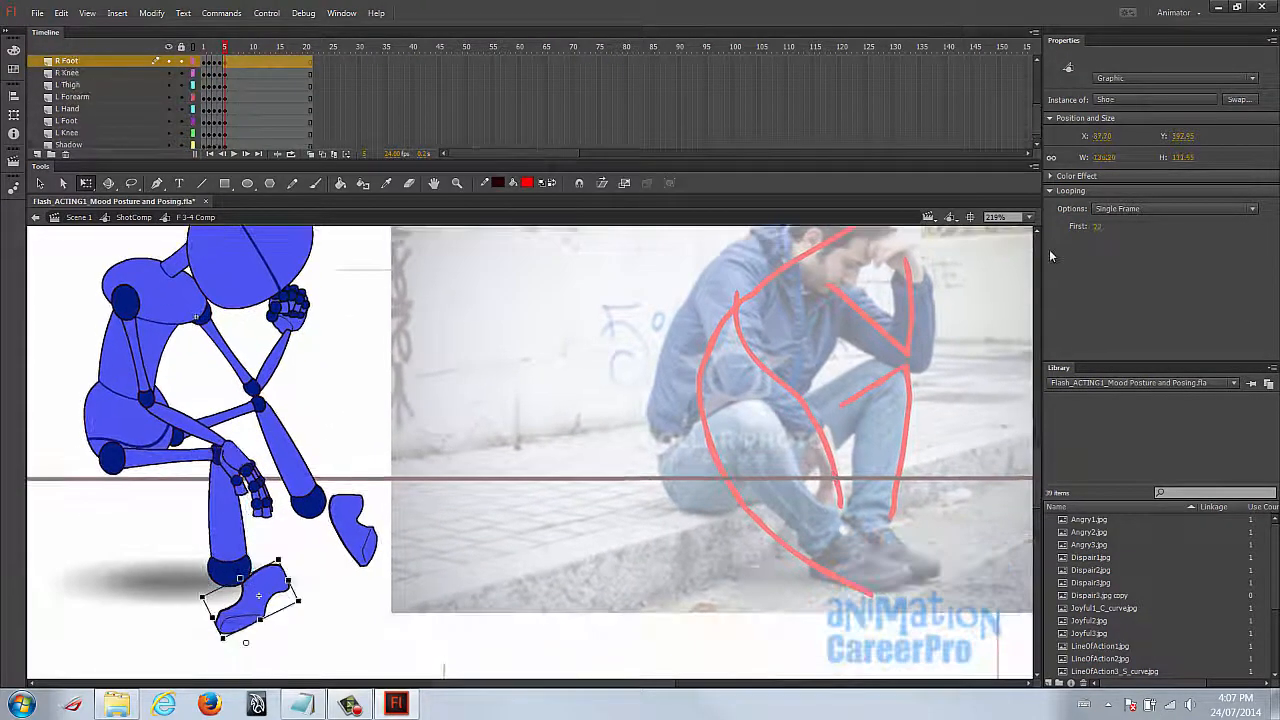
type("4")
key("Return")
type("5")
key("Return")
type("6")
key("Return")
type("7")
key("Return")
key("Return")
type("3")
key("Return")
type("2")
key("Return")
type("3")
key("Return")
left_click_drag(190, 668, 332, 578)
Set the left foot's first frame to 7, rotate it nearly level and seat it at the left ankle.
left_click(362, 544)
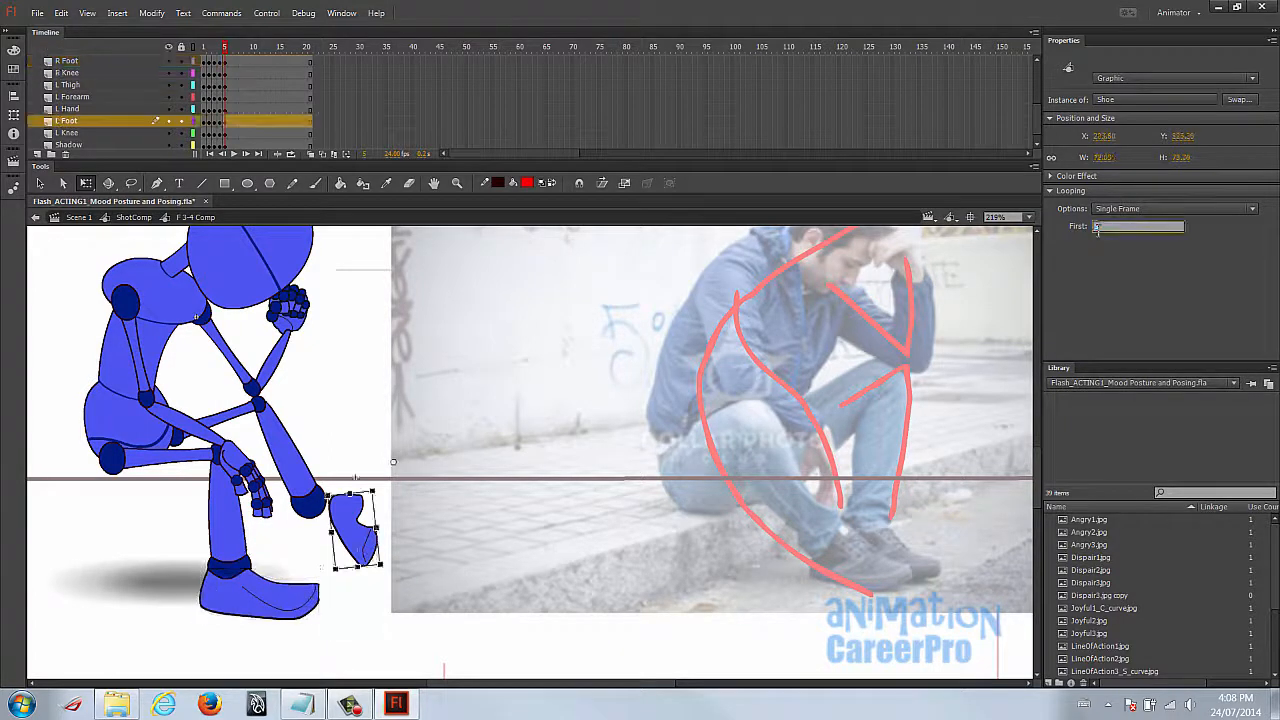
left_click(1096, 228)
key("Up")
key("Up")
left_click_drag(411, 557, 532, 464)
left_click_drag(432, 487, 383, 503)
left_click_drag(400, 553, 398, 559)
left_click_drag(350, 526, 348, 528)
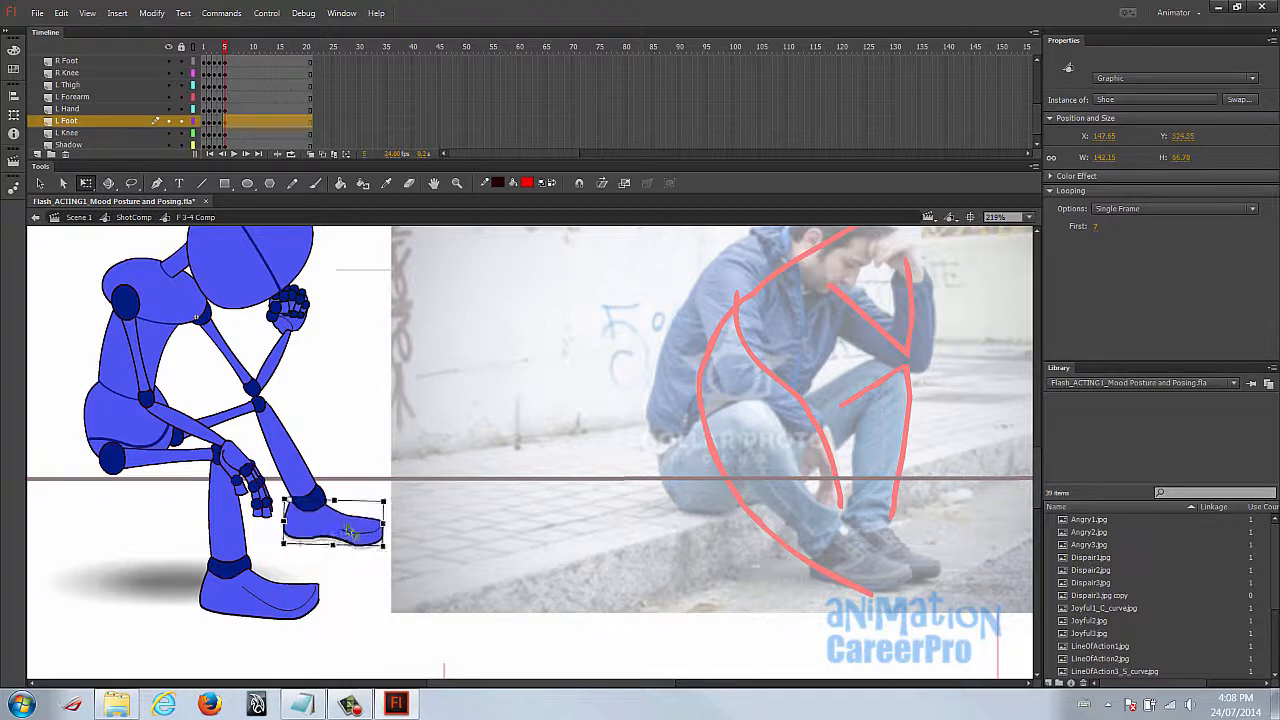
Rotate the right foot slightly about its ankle so the sole lies flat.
left_click(286, 601)
left_click_drag(328, 618, 331, 609)
key("z")
left_click(366, 528, "alt")
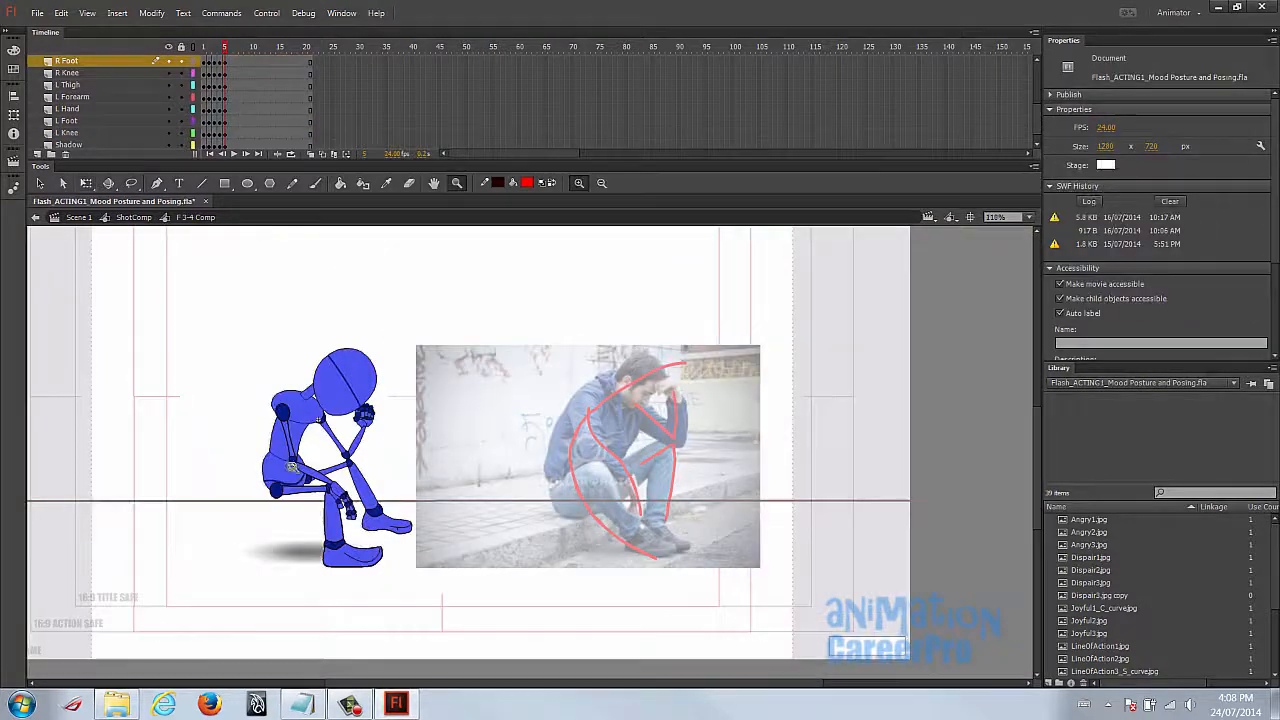
key("v")
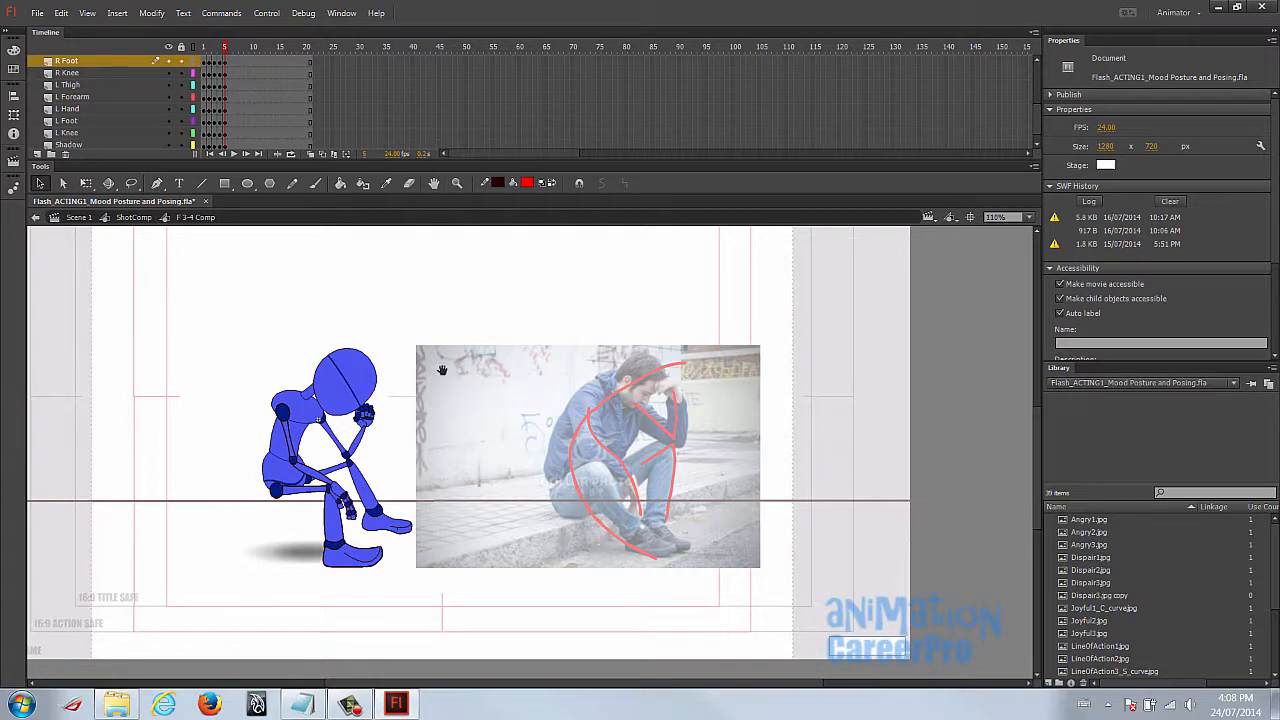
left_click_drag(441, 367, 419, 386)
left_click(302, 432)
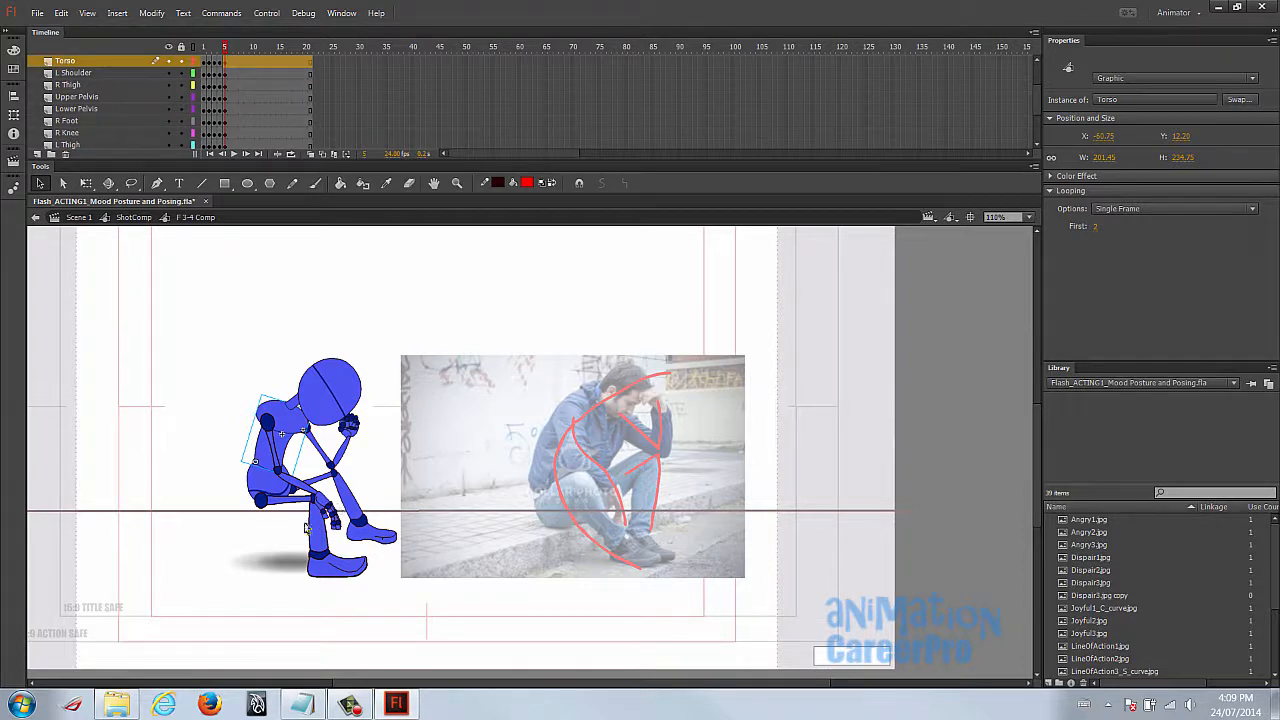
Return to ShotComp, hide the Dispair2 reference layer and show Dispair3 instead.
double_click(285, 387)
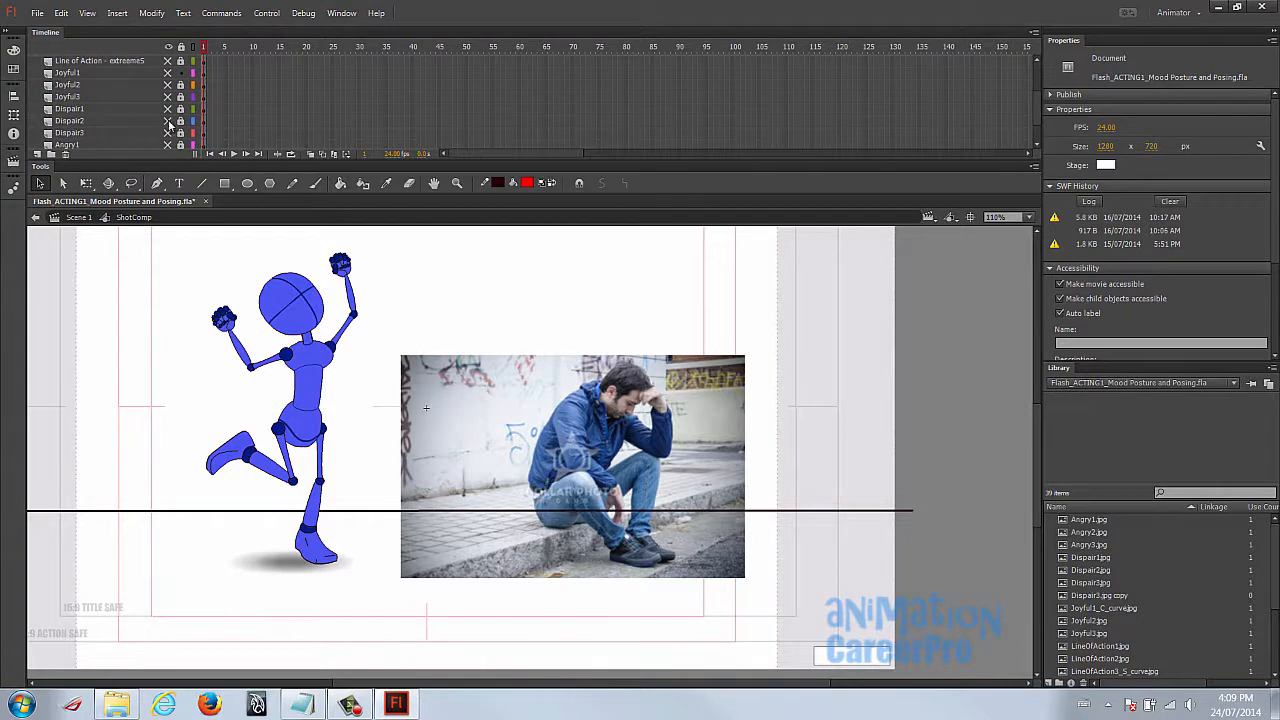
left_click(169, 120)
left_click(169, 133)
left_click_drag(188, 235, 190, 264)
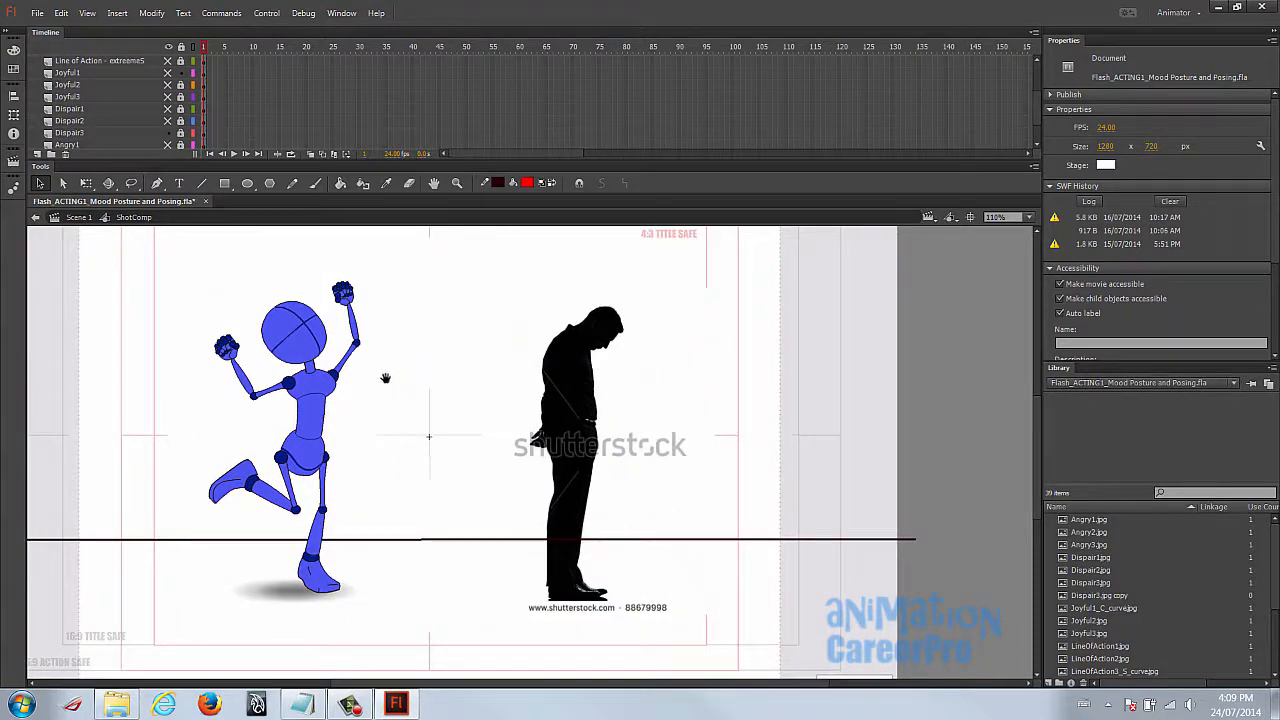
left_click_drag(382, 378, 415, 381)
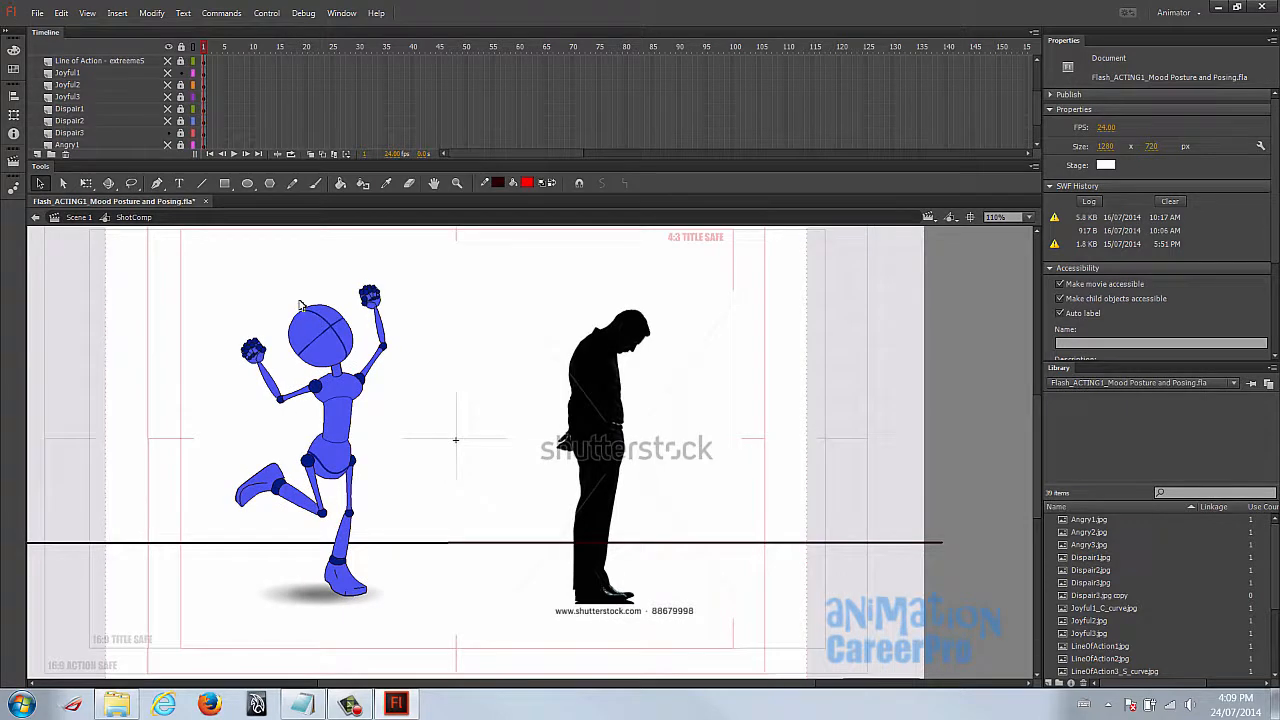
scroll(300, 308, "up", 10)
scroll(302, 311, "down", 9)
scroll(370, 360, "up", 4)
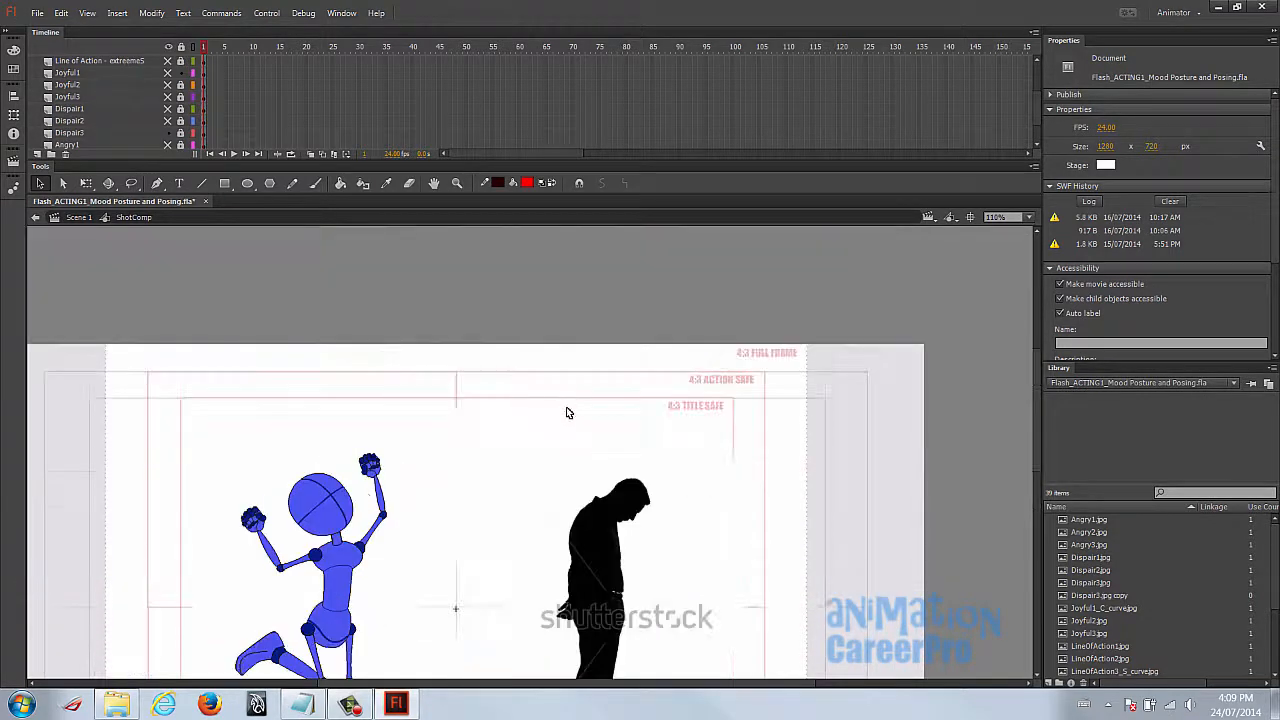
scroll(567, 414, "down", 4)
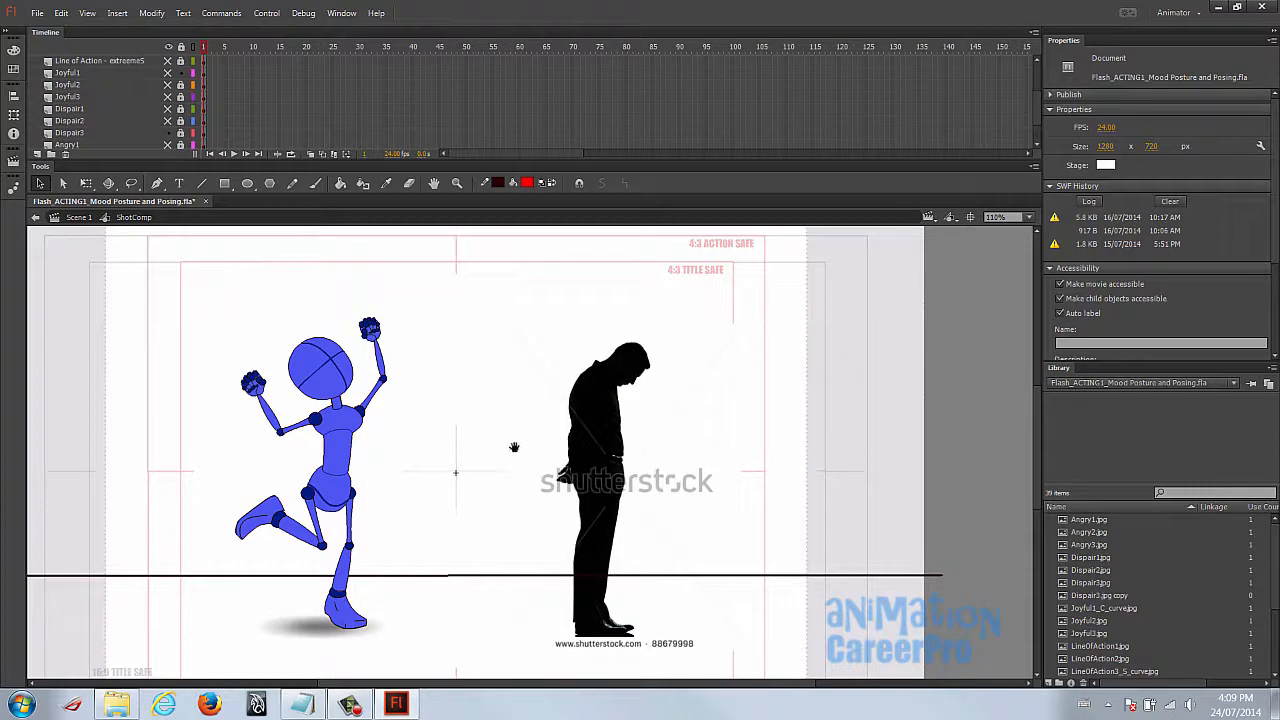
left_click_drag(522, 445, 534, 440)
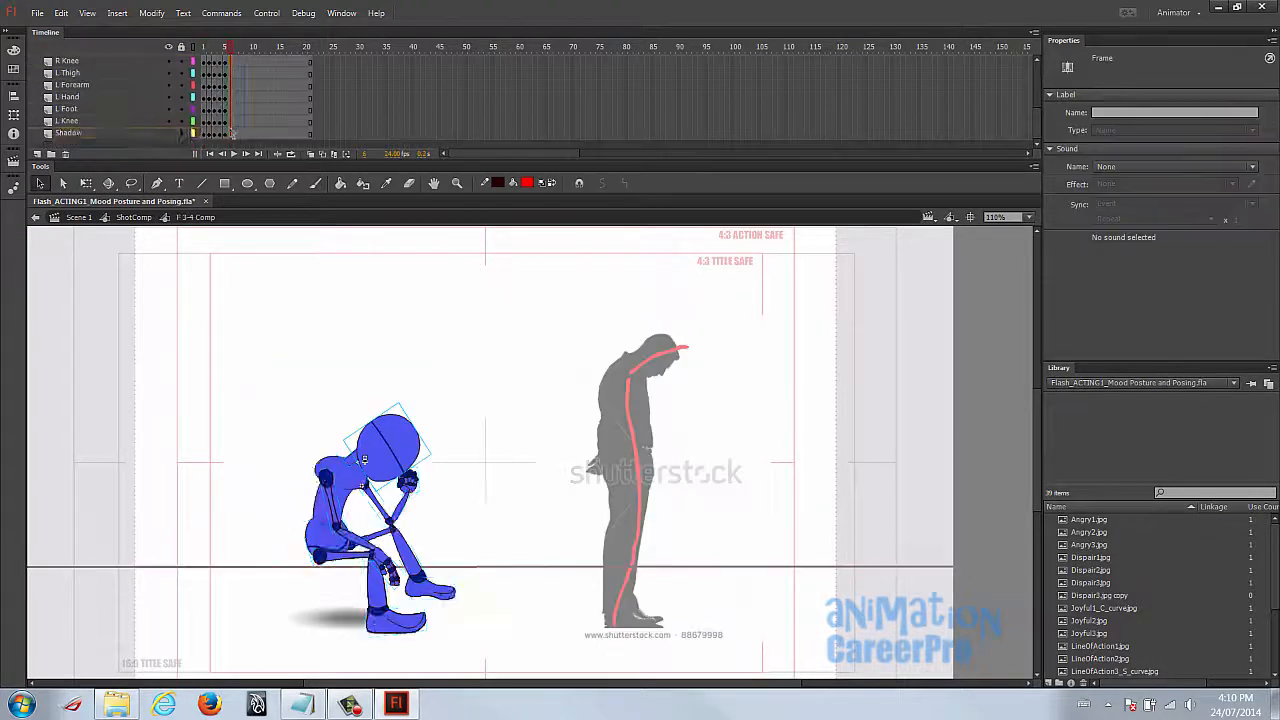
Insert keyframes on frame 6 for the standing pose and raise the upper body, leaving the legs set aside.
left_click(232, 133)
right_click(232, 133)
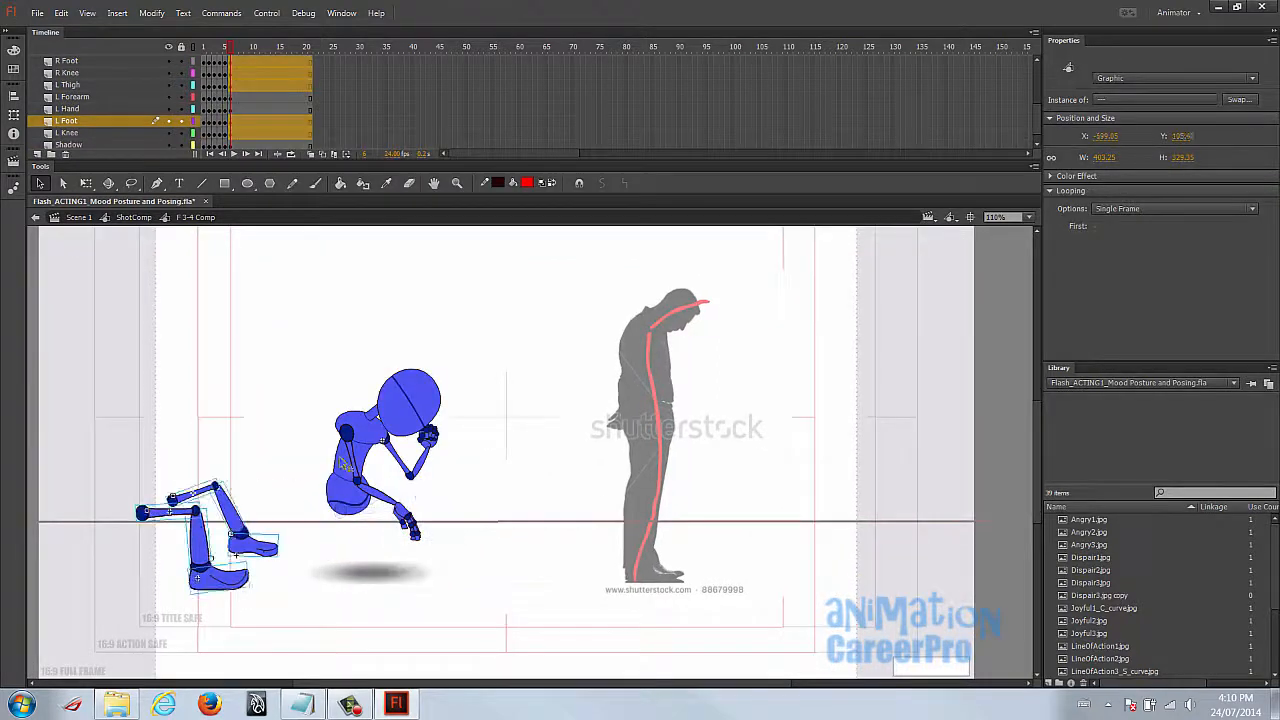
left_click_drag(309, 349, 457, 537)
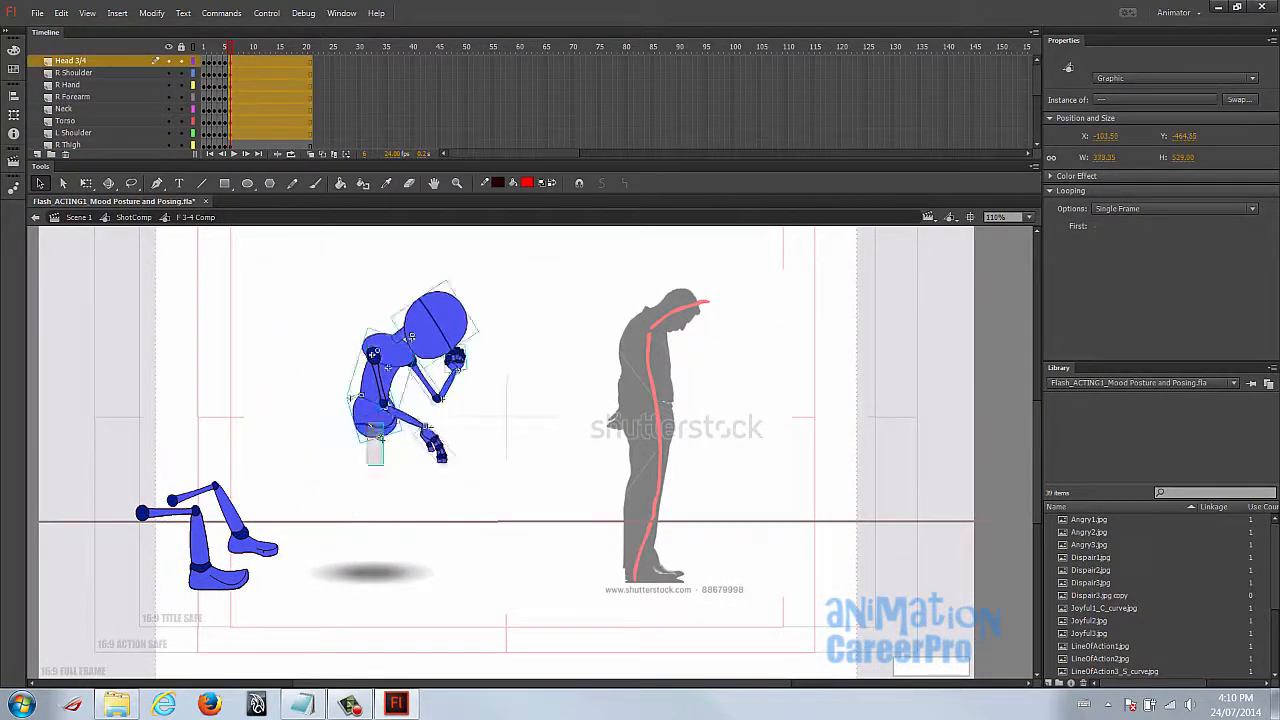
Rotate the torso to stand more upright over the pelvis.
left_click(374, 414)
key("q")
left_click(398, 405)
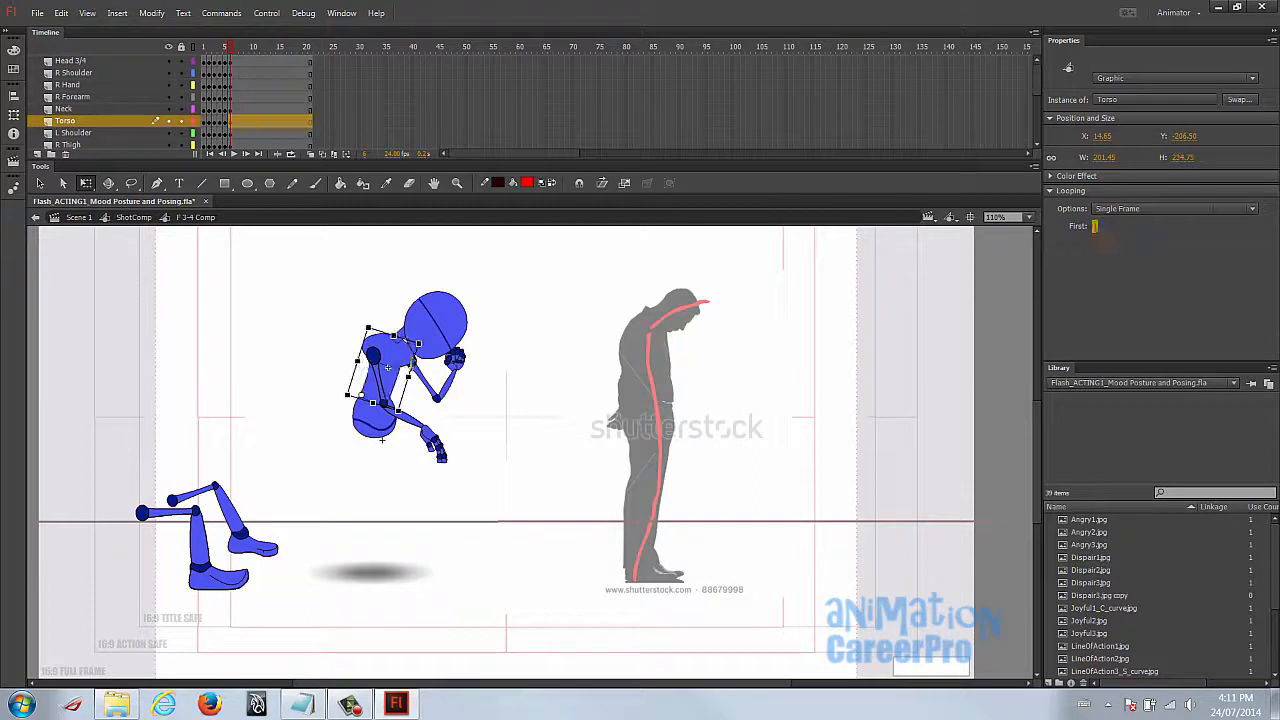
left_click_drag(430, 347, 417, 335)
Rotate the neck and head together backward, then reseat the drooping head on the neck.
left_click(400, 331)
left_click(432, 320, "shift")
left_click_drag(470, 288, 438, 257)
left_click_drag(424, 305, 406, 298)
left_click_drag(452, 255, 477, 335)
left_click(482, 300)
left_click(420, 302)
left_click_drag(417, 315, 415, 317)
left_click(509, 346)
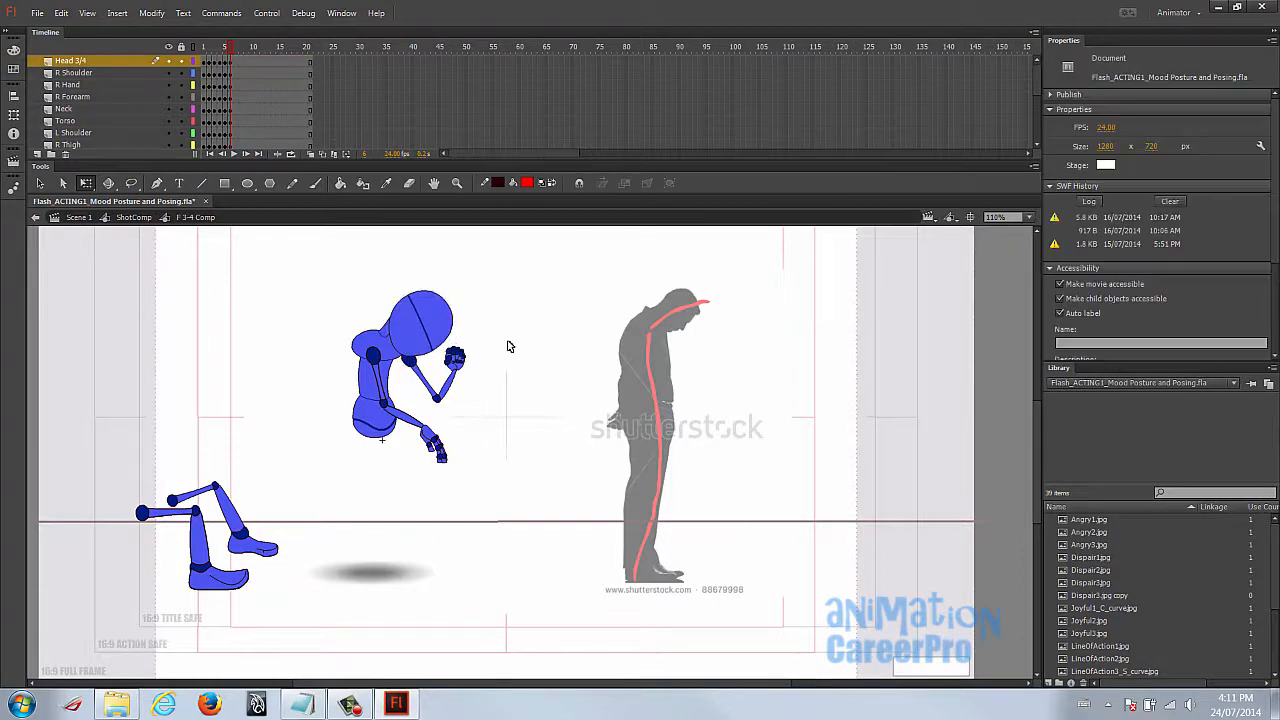
Swing the left forearm and hand down away from the face and rejoin them at the left elbow and wrist.
left_click(478, 355)
left_click_drag(480, 357, 503, 430)
key("ctrl+space")
left_click_drag(320, 274, 520, 467)
left_click(520, 457)
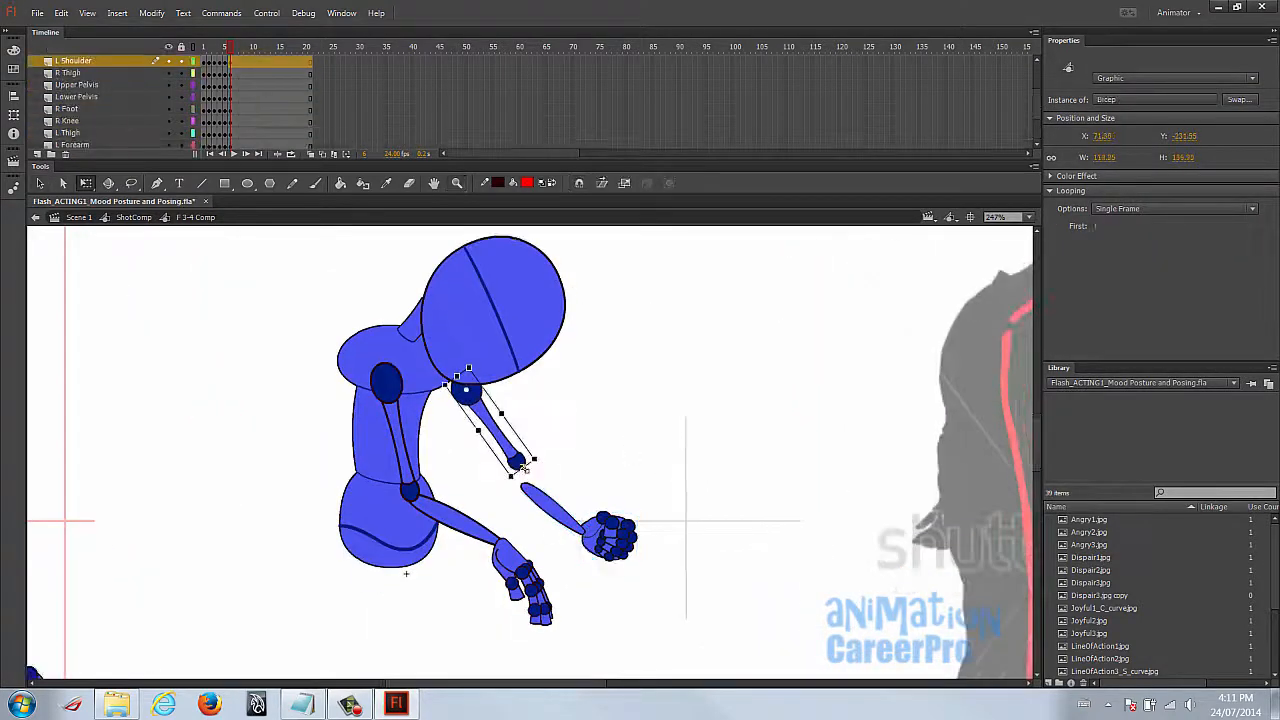
left_click_drag(570, 512, 563, 497)
left_click_drag(608, 539, 608, 526)
Rotate the whole left arm about its shoulder until it hangs straight down.
left_click_drag(658, 568, 394, 354)
left_click(472, 524, "shift")
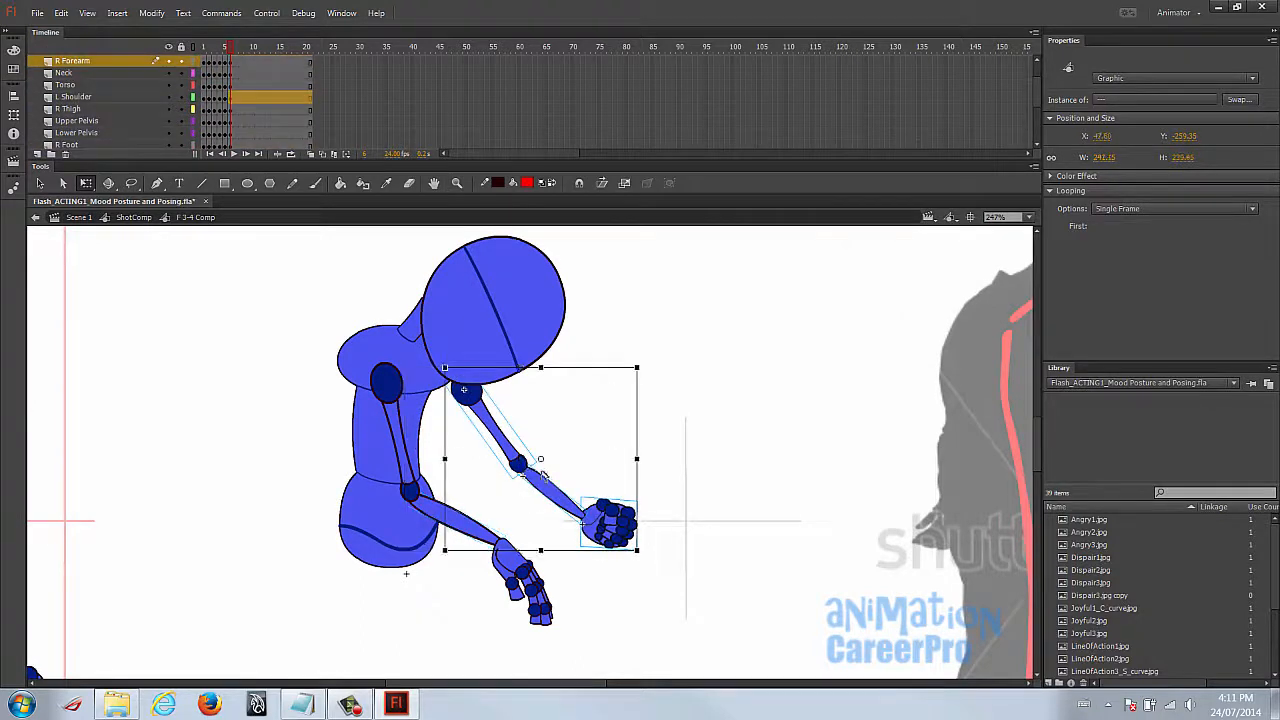
left_click_drag(650, 556, 454, 700)
Rotate the right forearm and hand downward, and move the right upper arm to the rear edge of the torso.
left_click(474, 529)
left_click(518, 556, "shift")
left_click(510, 645)
left_click(408, 480)
left_click_drag(413, 501, 410, 487)
left_click_drag(393, 388, 367, 383)
Nudge the left upper arm forward, realign the left forearm beneath its elbow and rotate the left hand.
left_click_drag(446, 440, 453, 439)
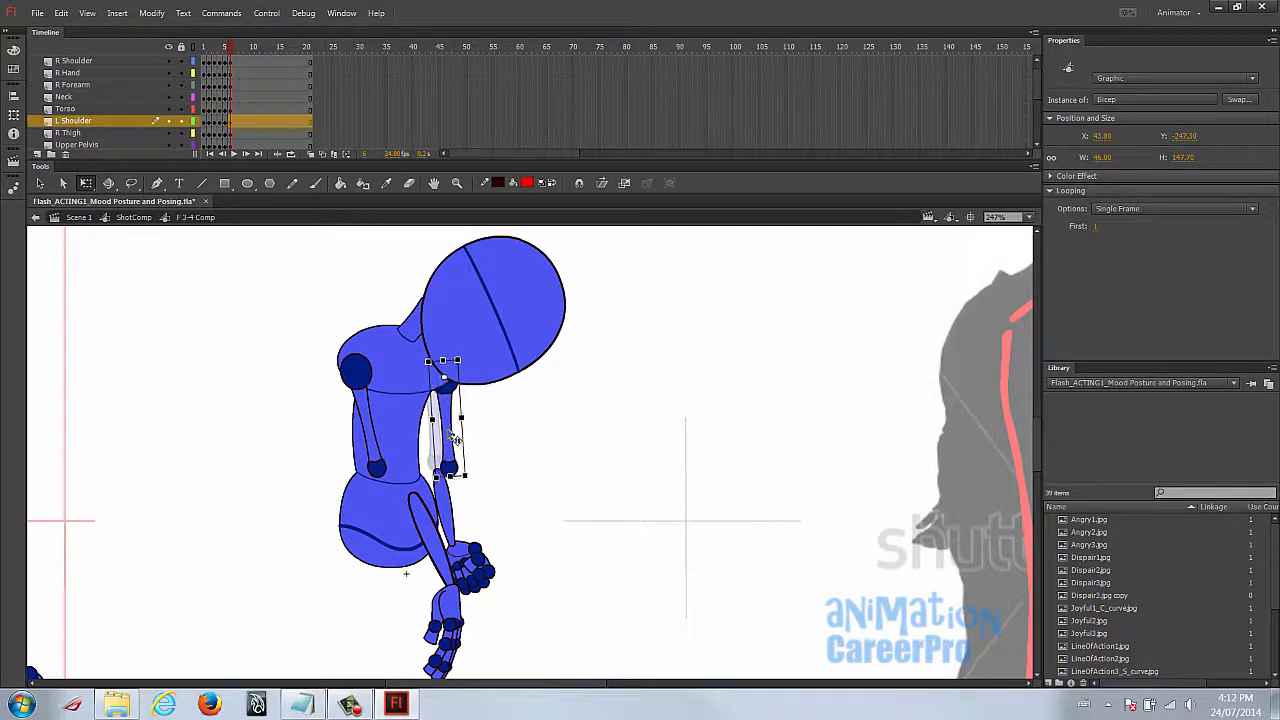
left_click(452, 518)
left_click_drag(451, 508, 470, 516)
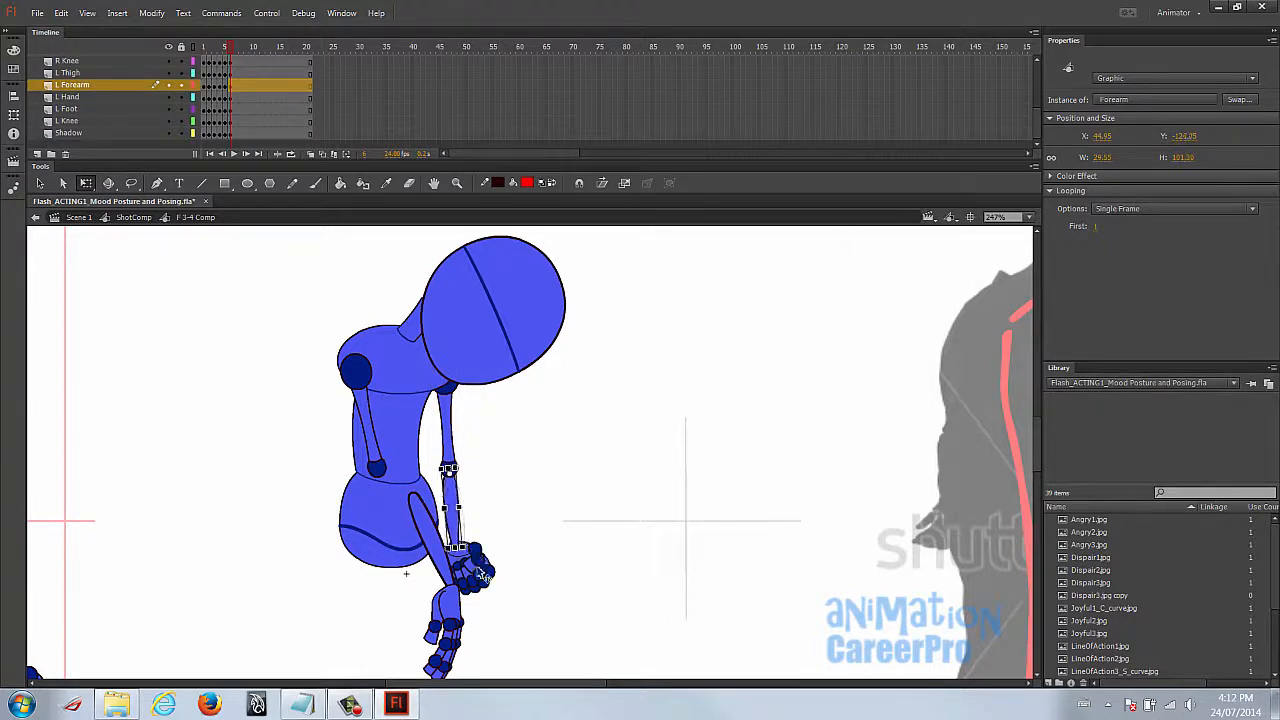
left_click(478, 566)
left_click_drag(507, 568, 514, 592)
Hang the right upper arm vertically and seat the right forearm straight beneath its elbow.
left_click(436, 535)
left_click_drag(432, 531, 397, 505)
left_click(360, 432)
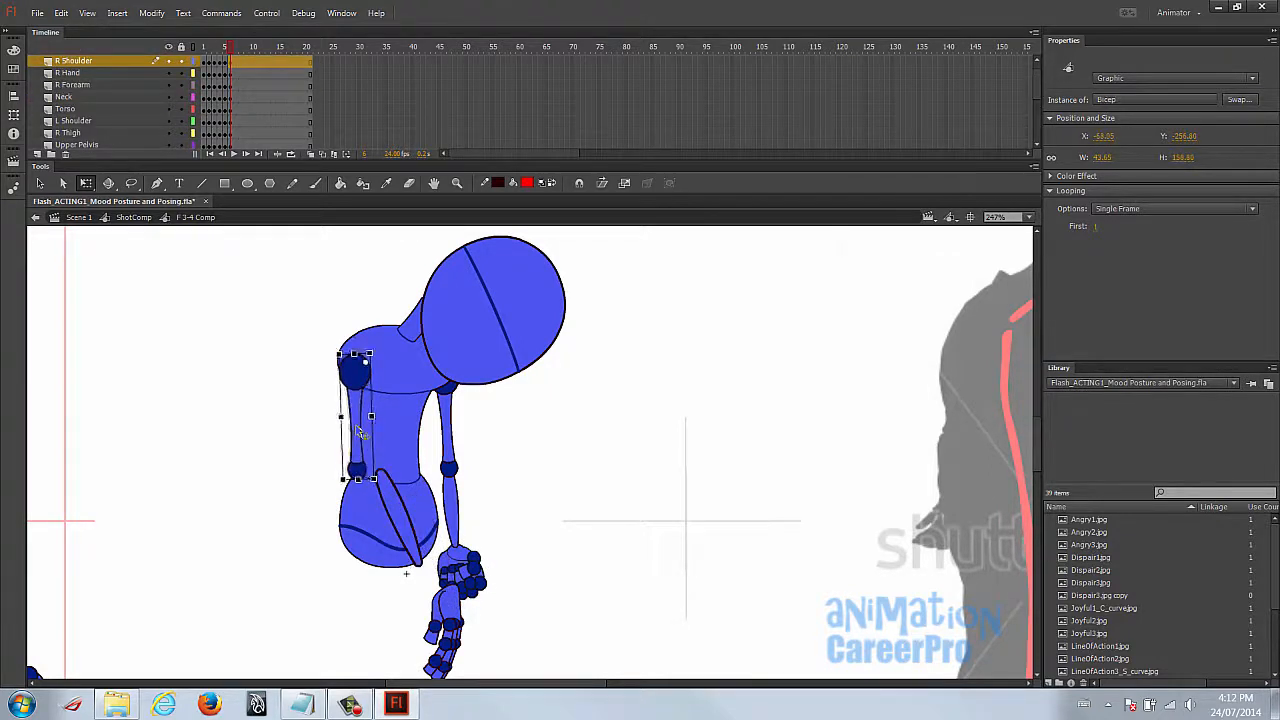
left_click_drag(437, 443, 432, 406)
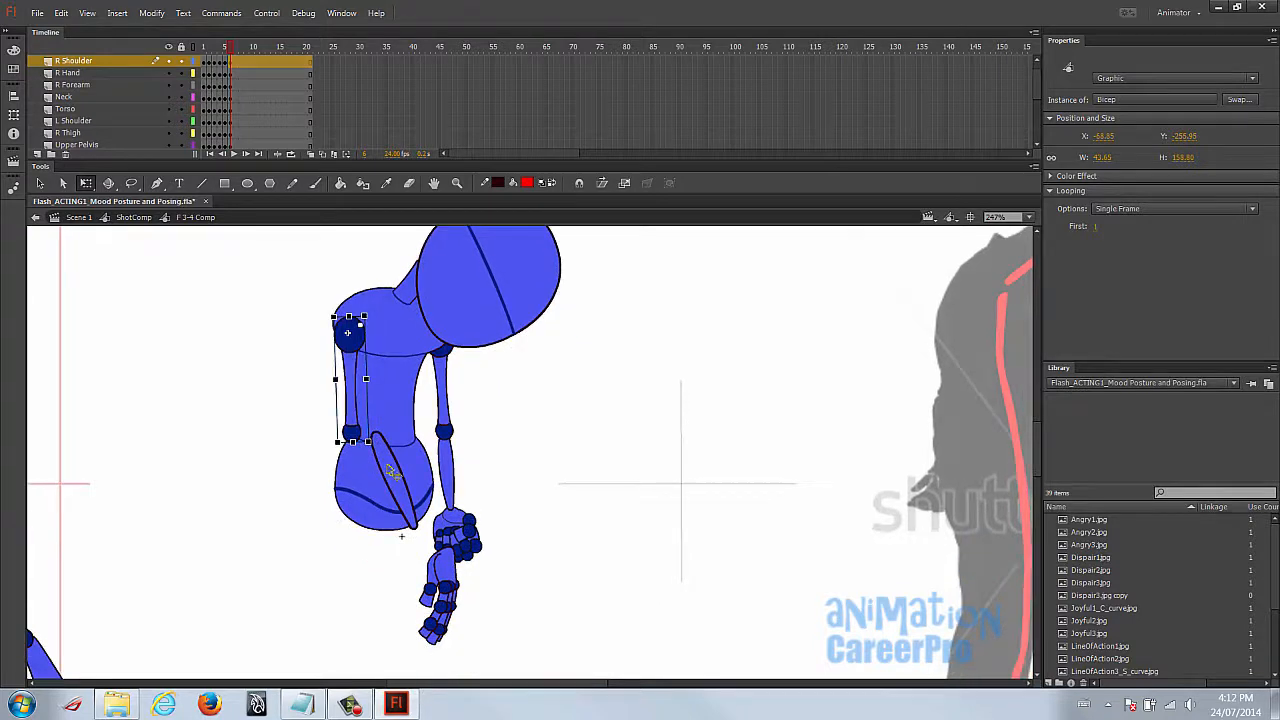
left_click(390, 470)
left_click_drag(438, 531, 355, 473)
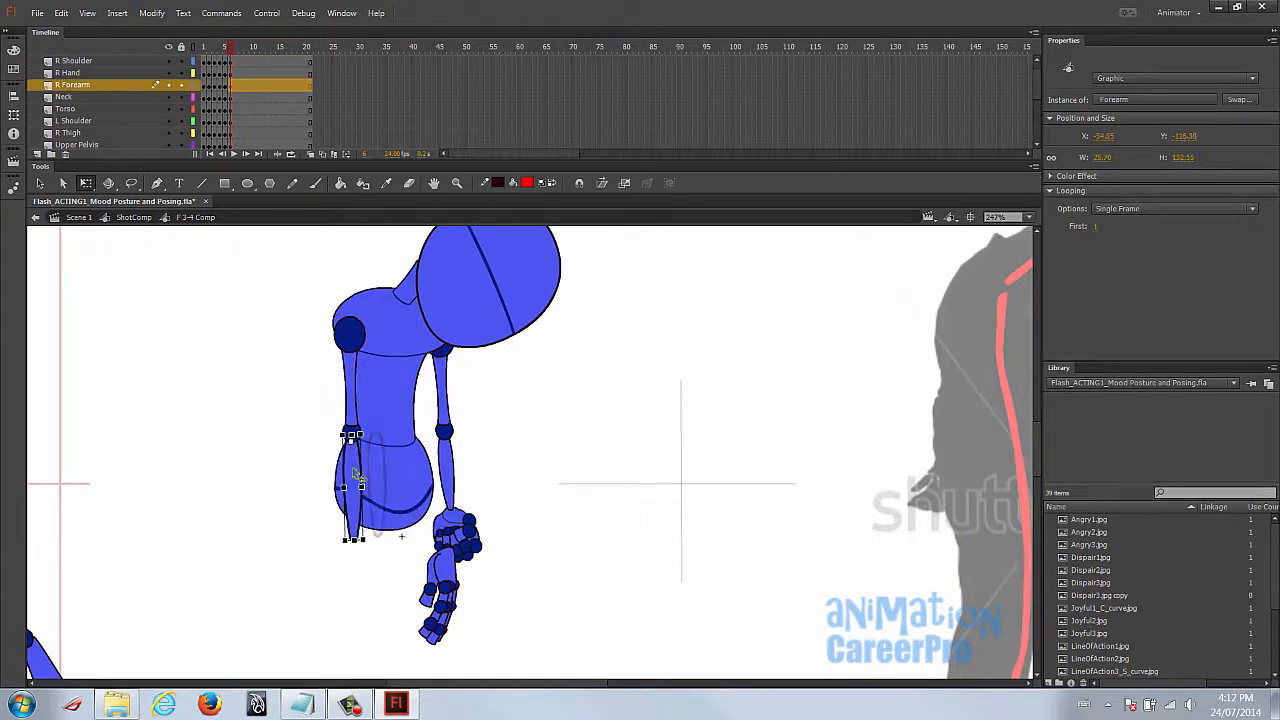
left_click_drag(710, 492, 664, 489)
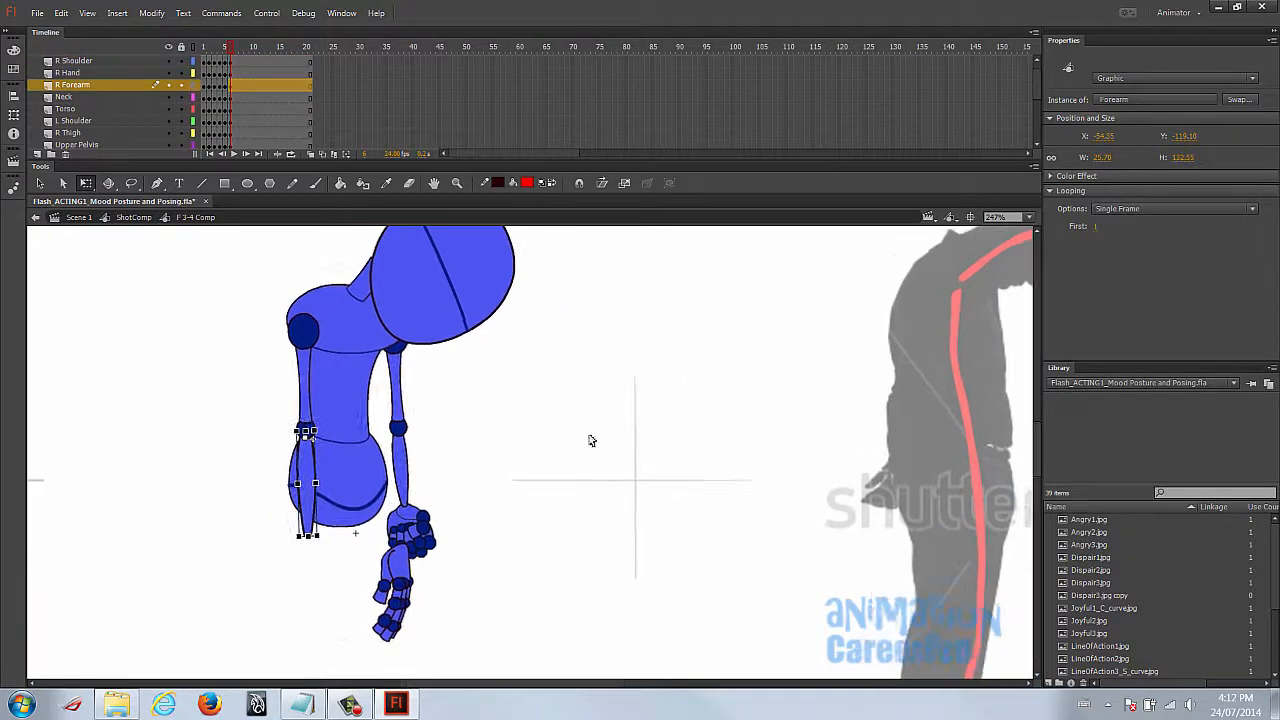
Rotate the right upper arm and forearm slightly backward together, and seat the right hand at the wrist.
left_click(343, 432)
left_click(300, 343)
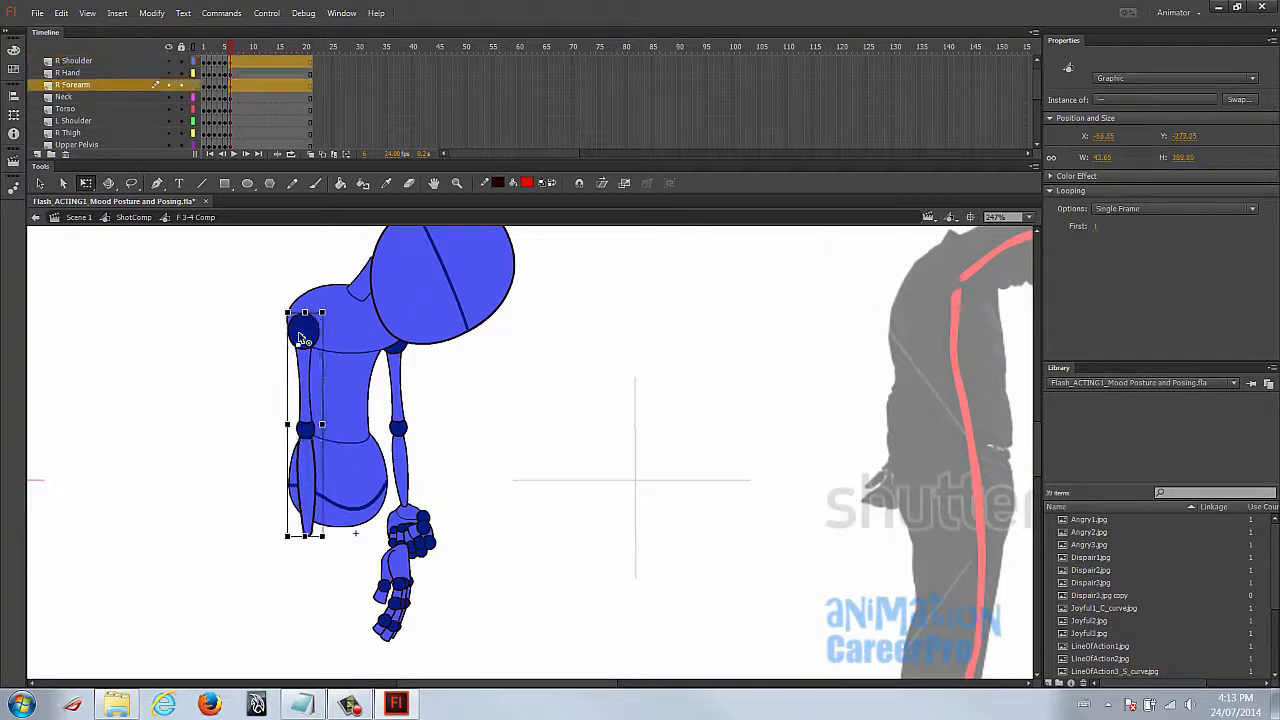
left_click_drag(334, 546, 325, 560)
scroll(322, 557, "down", 1)
left_click(418, 567)
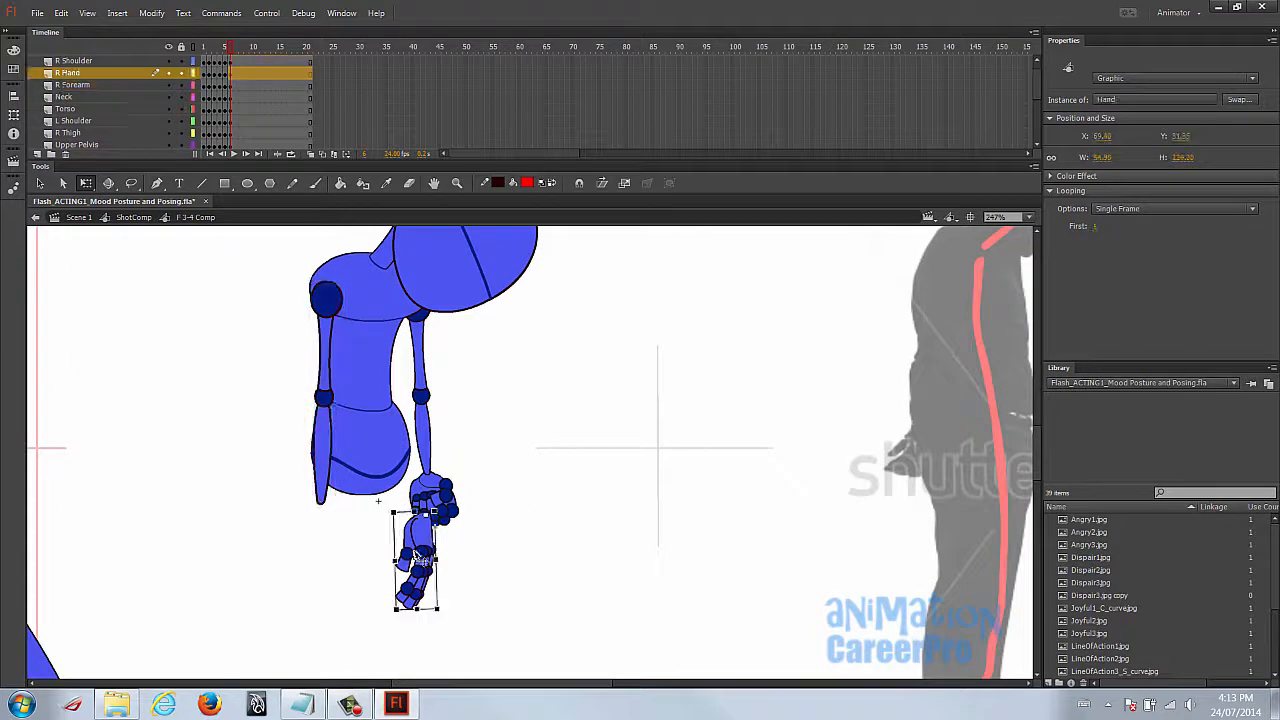
left_click_drag(425, 540, 310, 540)
Set the left hand's first frame to 4 and rotate the hand to hang relaxed from the wrist.
left_click(430, 500)
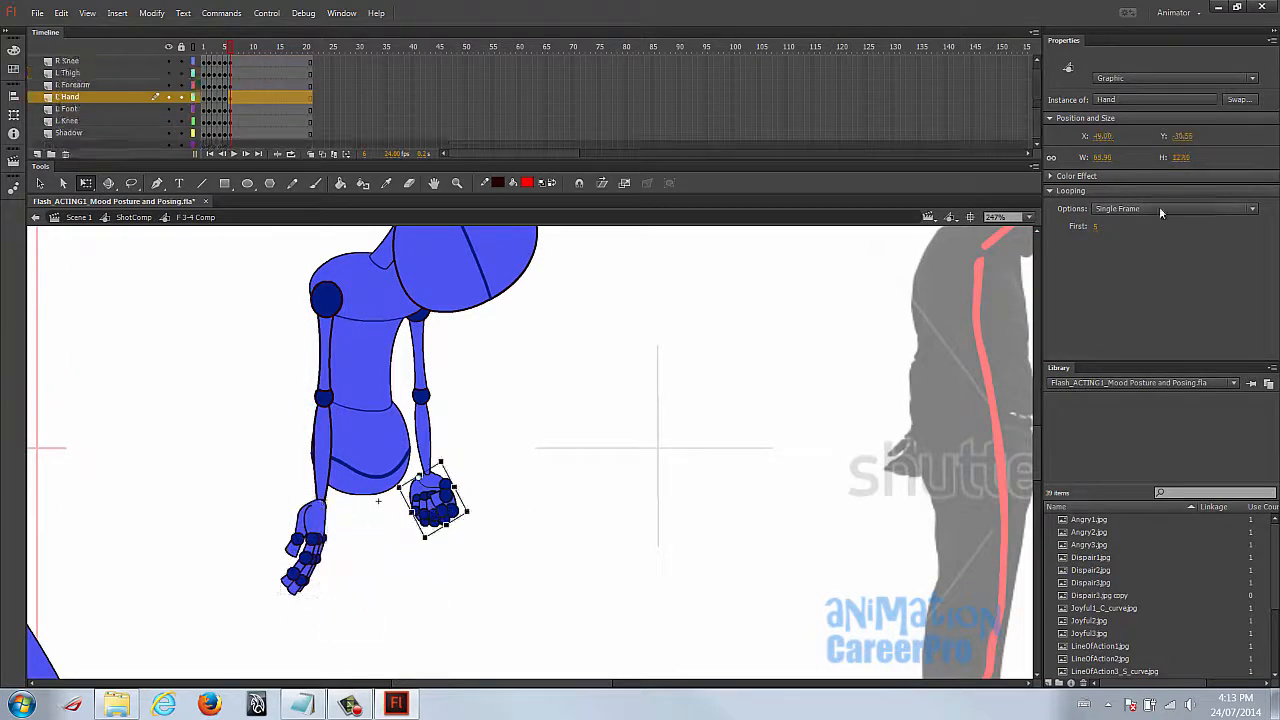
left_click(1097, 226)
type("9")
key("Return")
type("6")
key("Return")
type("5")
key("Return")
type("4")
key("Return")
left_click_drag(484, 560, 452, 600)
Move the left thigh, shin and foot to the front of the pelvis and rotate the leg so the thigh hangs down.
left_click(559, 510)
left_click_drag(613, 505, 699, 411)
left_click(466, 483, "ctrl+alt")
key("v")
left_click(320, 475)
left_click(357, 493, "shift")
left_click(386, 537, "shift")
key("q")
left_click_drag(320, 481, 568, 401)
left_click_drag(671, 477, 438, 537)
Swing the left shin and foot down about the left knee until the shin is nearly vertical.
left_click(542, 421, "shift")
left_click_drag(496, 476, 541, 456)
left_click_drag(447, 519, 567, 571)
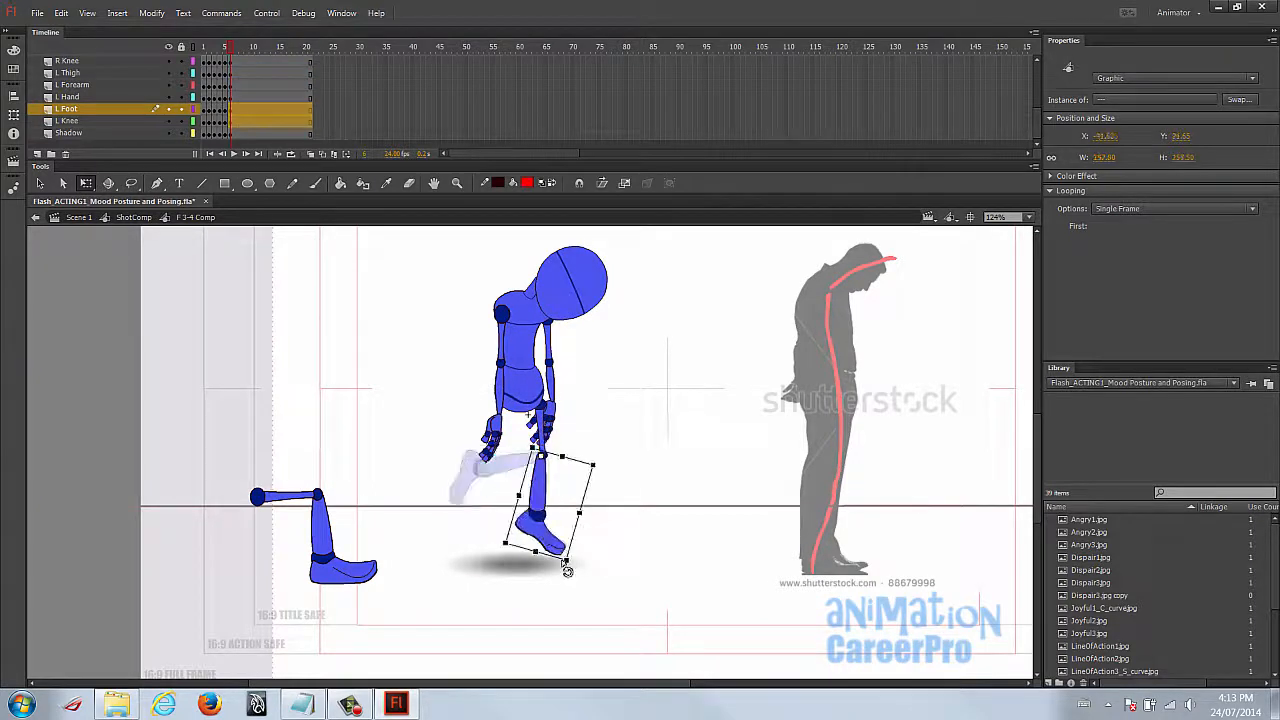
Attach the right leg to the rear of the pelvis and rotate its thigh and shin into a standing position.
left_click(540, 535)
key("z")
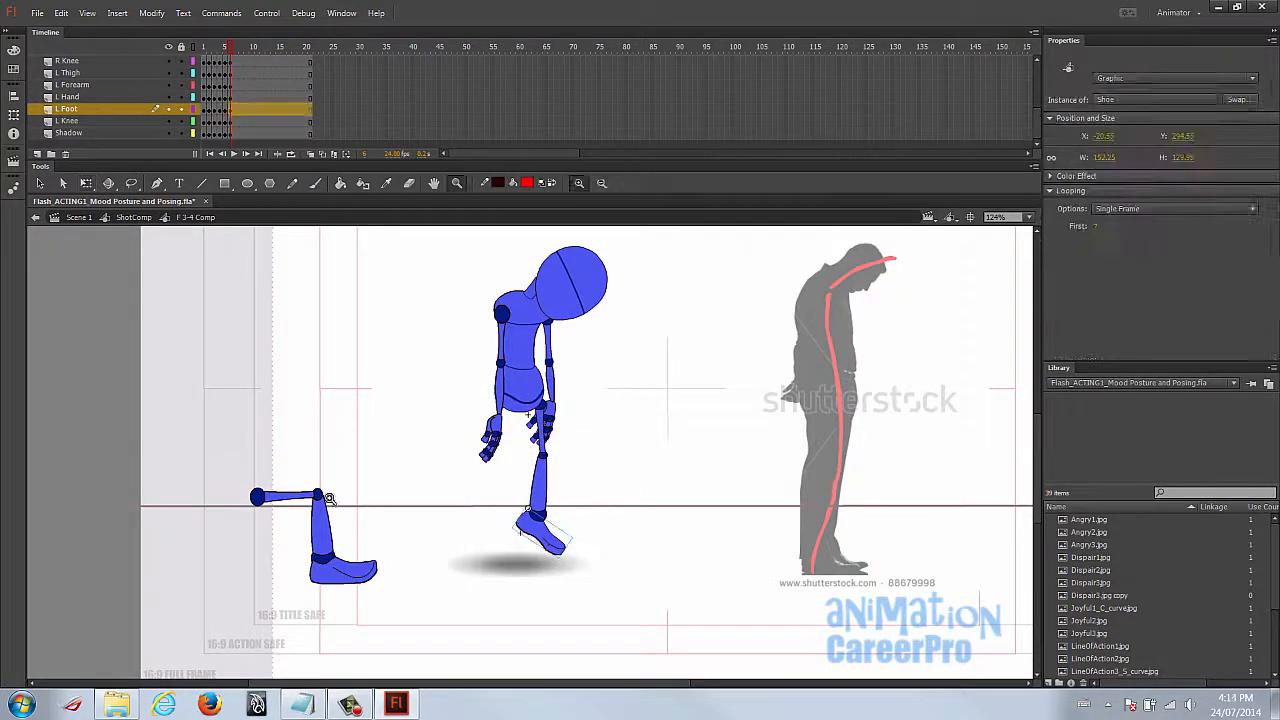
key("v")
left_click(343, 582)
left_click_drag(291, 501, 493, 455)
key("q")
left_click_drag(591, 440, 572, 557)
left_click_drag(568, 465, 513, 441)
left_click_drag(410, 452, 472, 571)
Refine both thighs at the hips and reseat the shins beneath their knees.
key("z")
left_click_drag(437, 283, 598, 506)
key("v")
left_click(459, 467)
key("q")
left_click(512, 440)
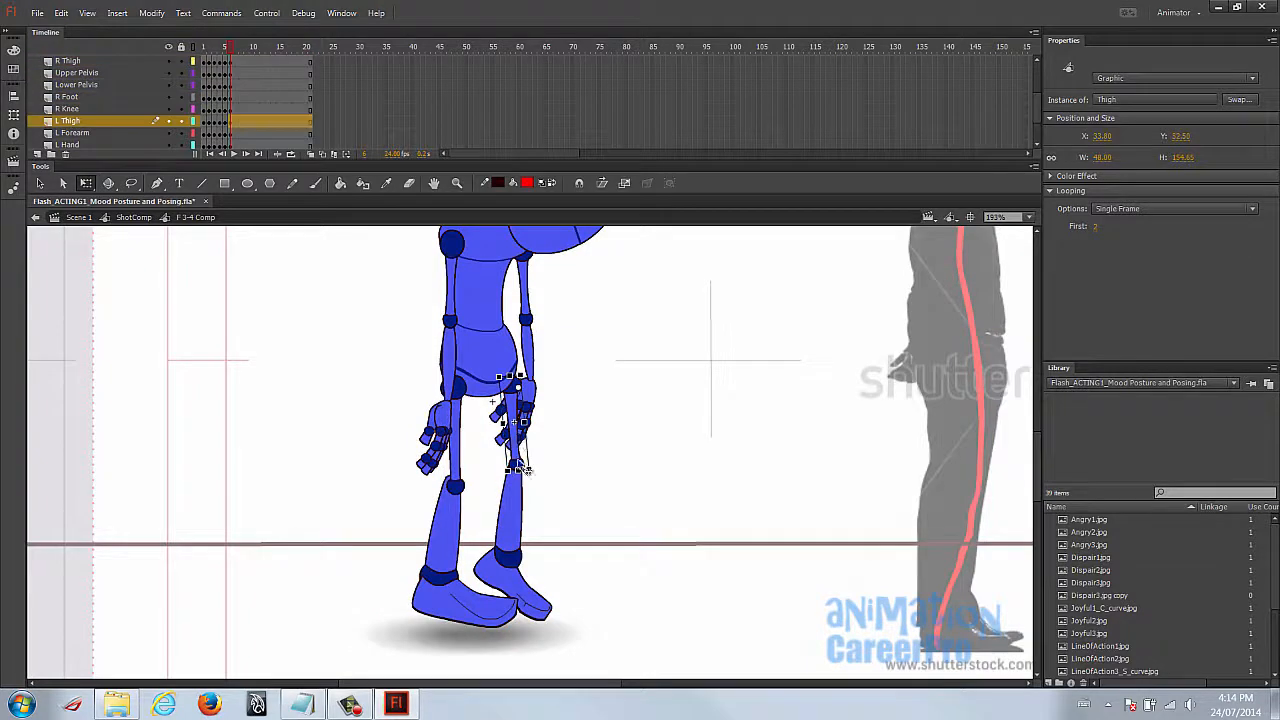
left_click(512, 505)
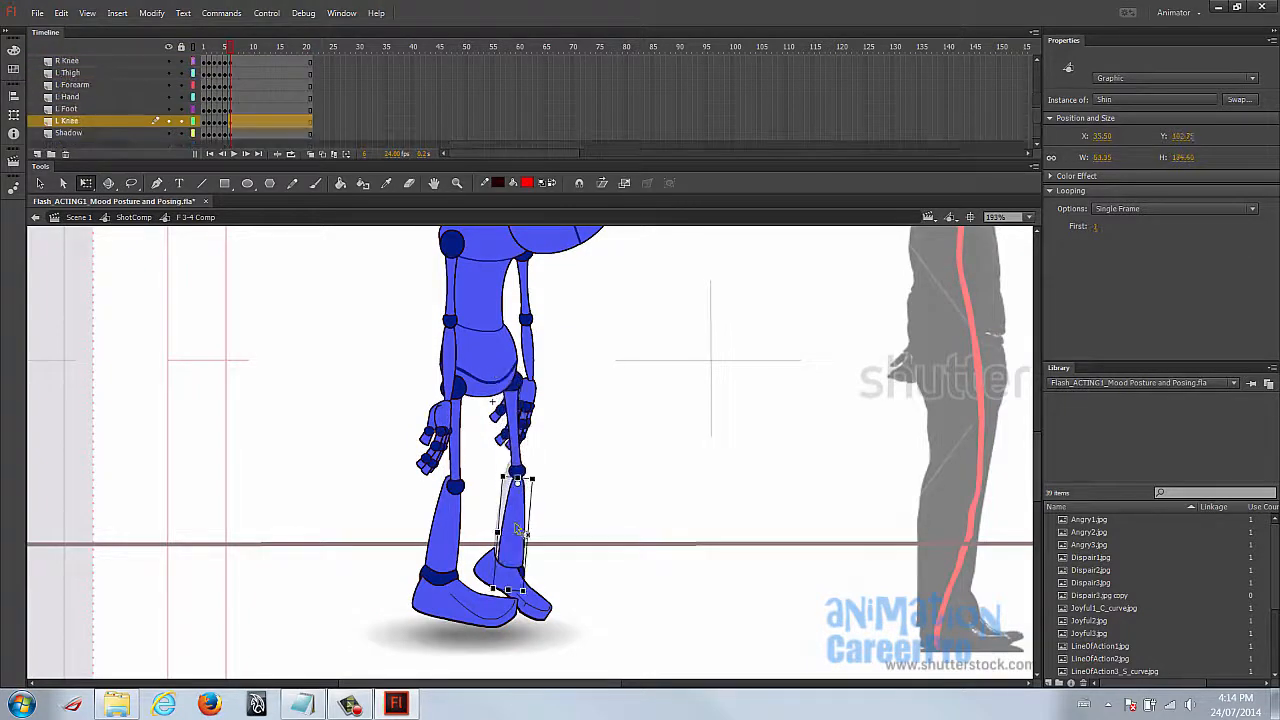
left_click_drag(453, 529, 457, 541)
Pull both feet away from the ankles to expose the ends of the shins.
left_click_drag(465, 606, 430, 629)
left_click_drag(530, 596, 593, 645)
left_click(508, 567)
left_click(453, 573)
left_click(430, 625)
Set the right foot's first frame to 2 and seat both feet at their ankles.
scroll(430, 625, "down", 2)
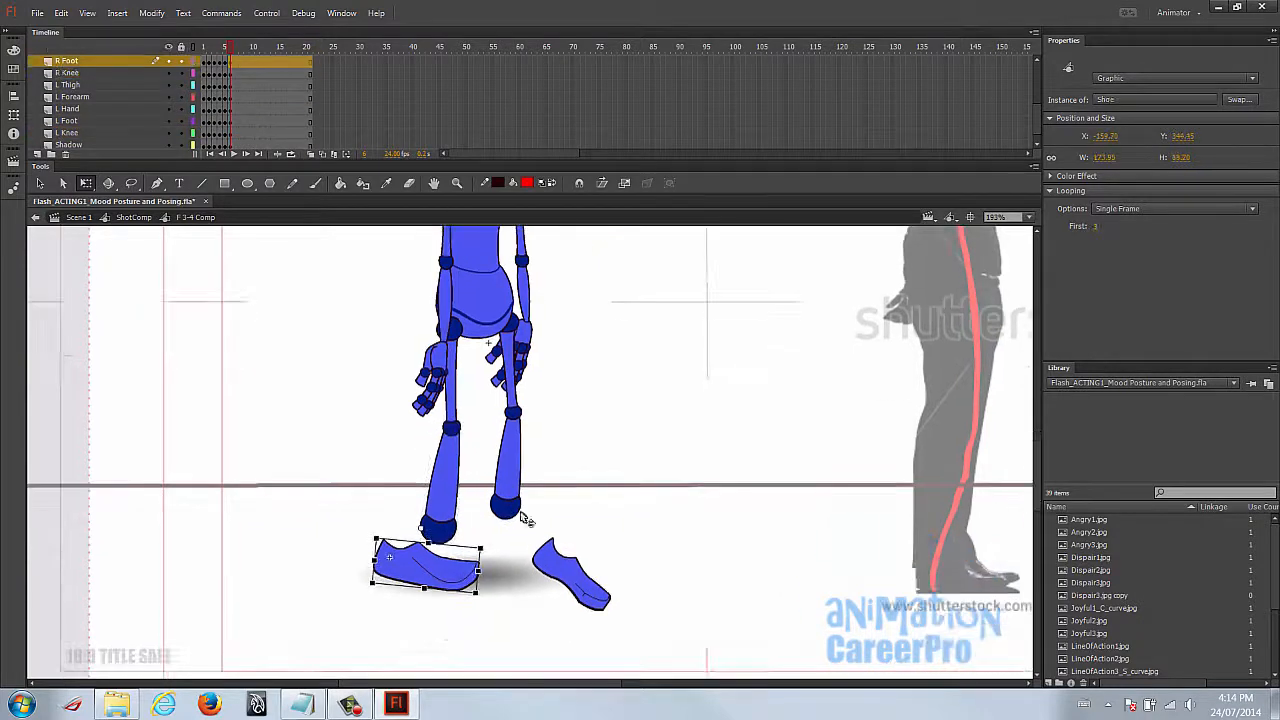
type("2")
key("Return")
left_click_drag(403, 534, 448, 566)
left_click(564, 576)
left_click_drag(623, 585, 527, 530)
left_click(630, 532)
Nudge the head slightly down and forward on the neck to deepen the droop.
left_click_drag(567, 359, 569, 451)
left_click(530, 258)
key("ctrl+minus")
key("v")
left_click(518, 444)
left_click(502, 392)
mouse_move(505, 396)
left_mouse_down()
mouse_move(550, 374)
mouse_move(515, 410)
left_mouse_up()
key("ctrl+equal")
left_click_drag(594, 428, 561, 349)
key("z")
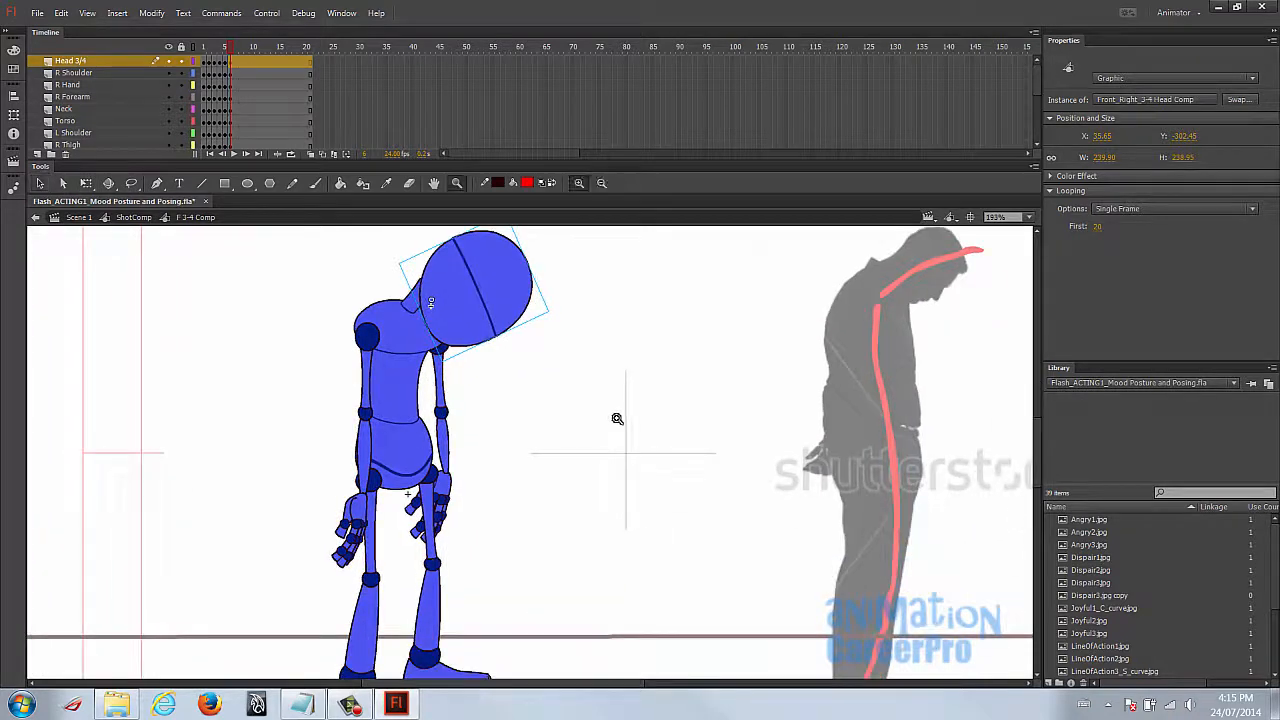
left_click(611, 415, "alt")
left_click_drag(369, 330, 766, 633)
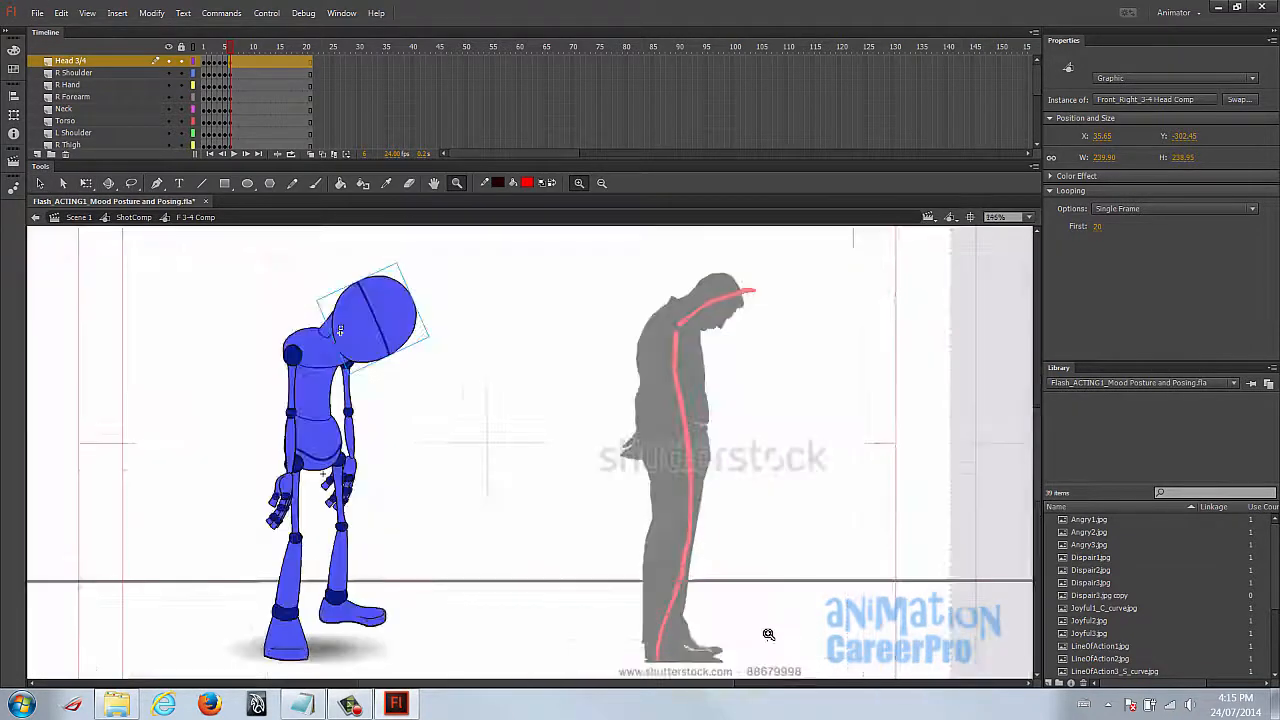
Nudge the whole left arm, from shoulder to hand, slightly forward so it hangs clear of the torso.
key("v")
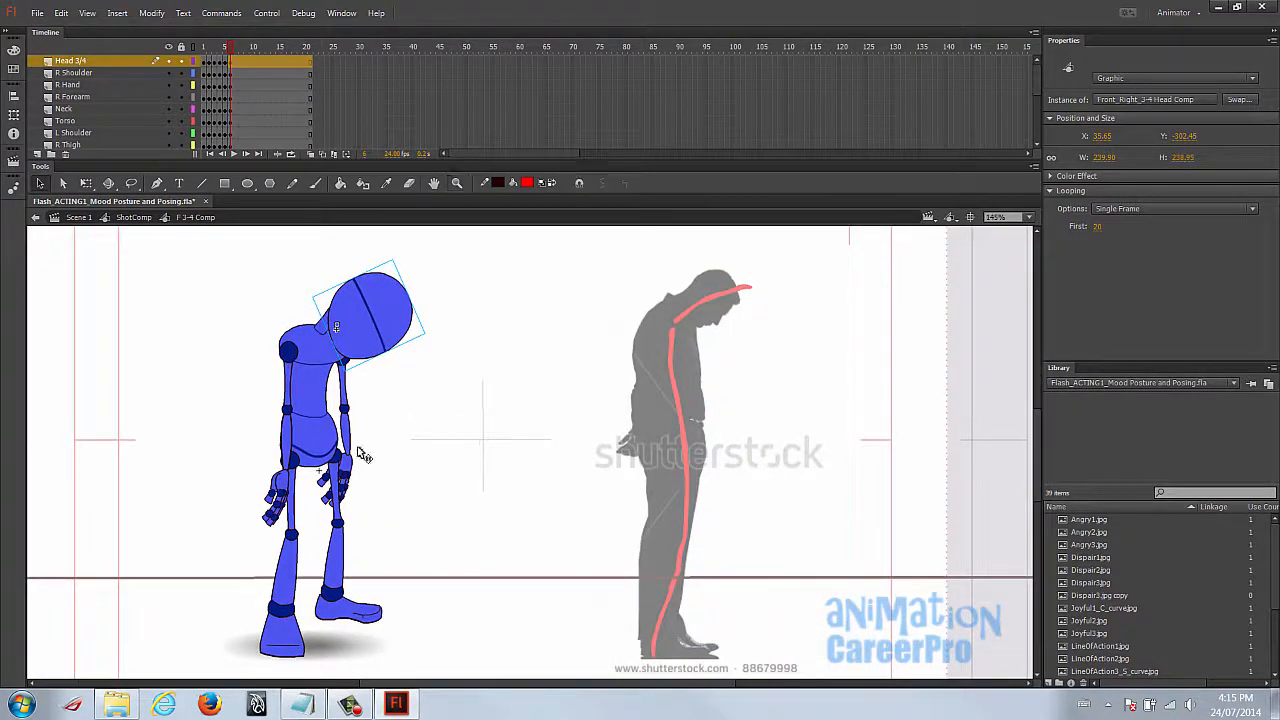
left_click(338, 452)
left_click_drag(339, 448, 342, 450)
key("q")
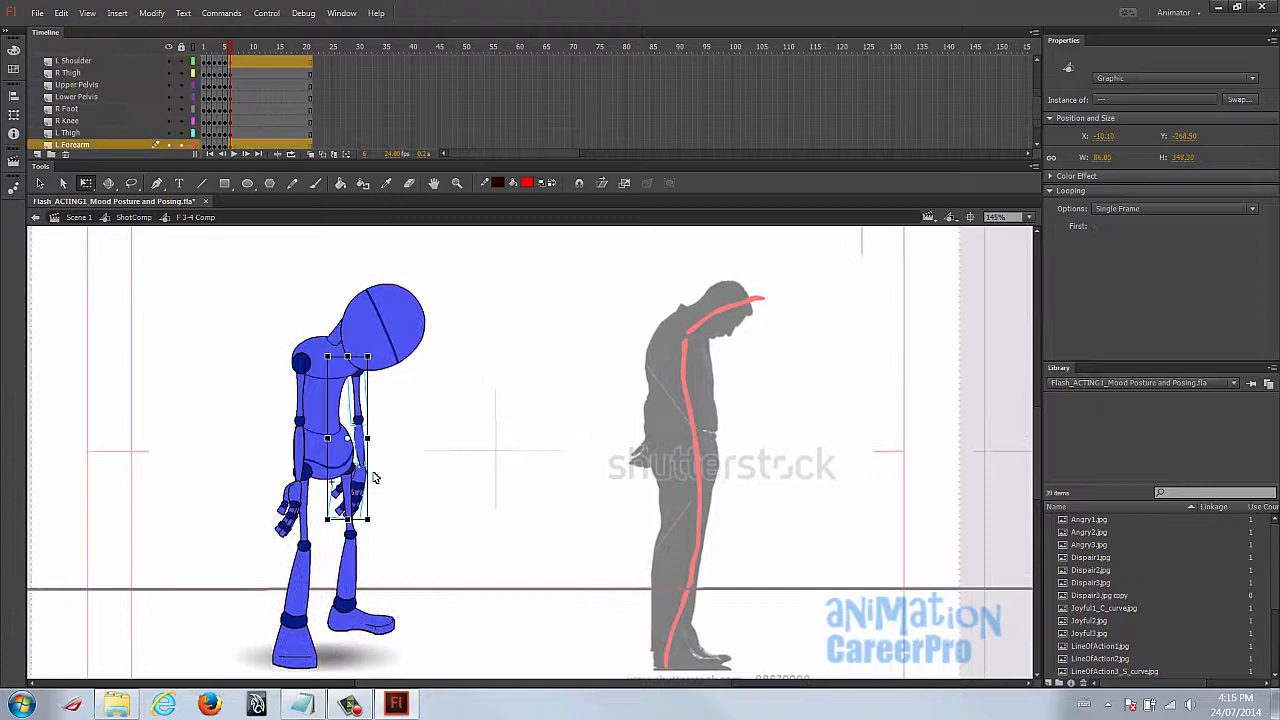
key("Right")
key("Right")
key("Right")
key("Right")
key("Right")
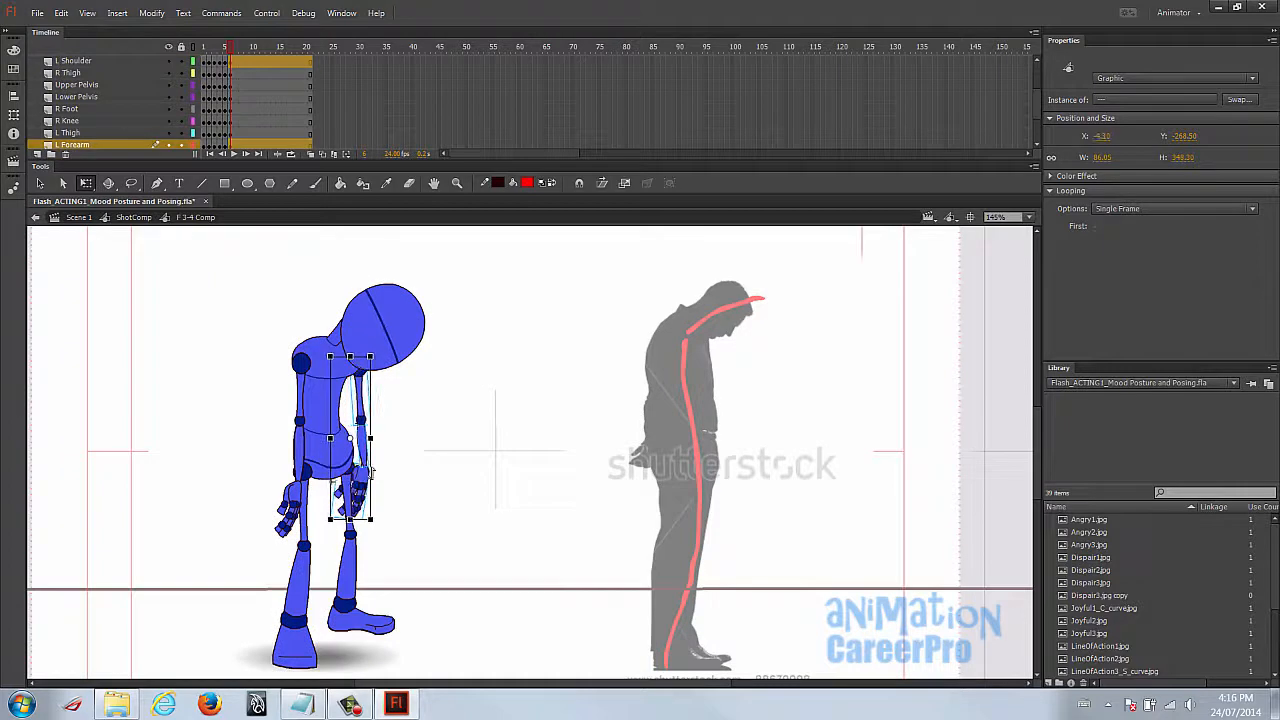
key("Right")
key("Right")
key("Right")
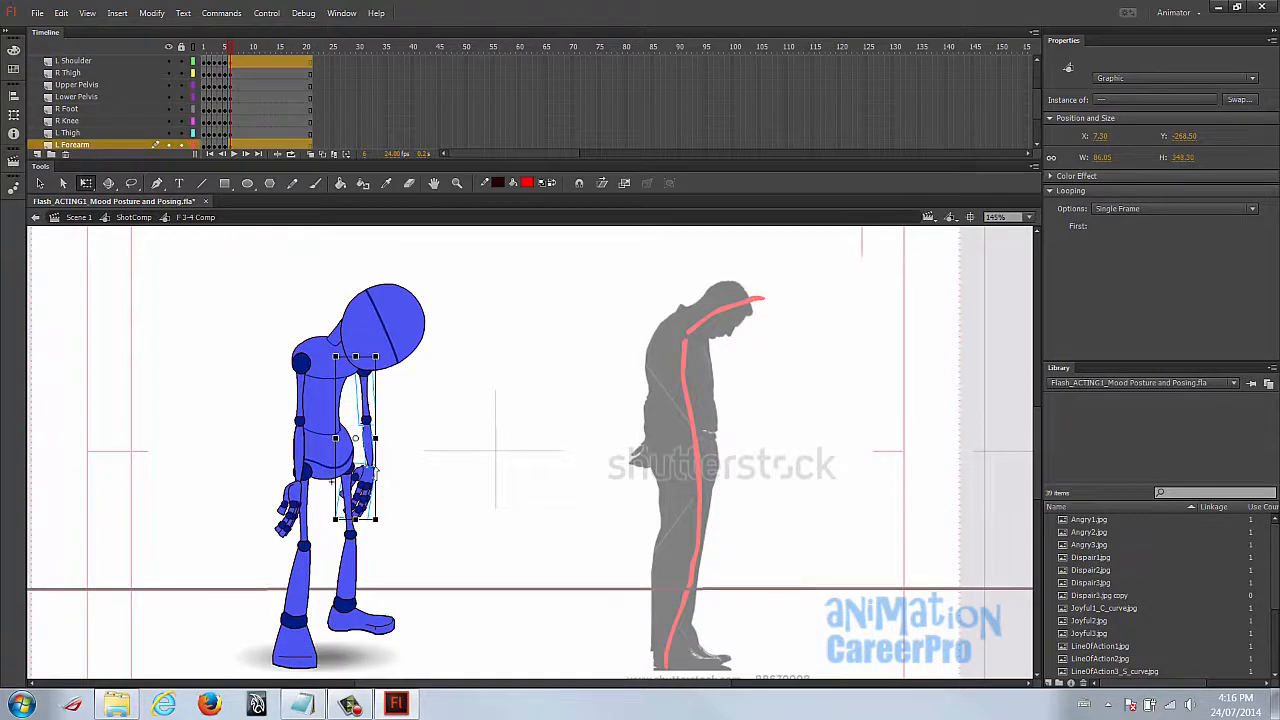
key("Left")
key("Left")
key("Left")
key("Left")
key("Left")
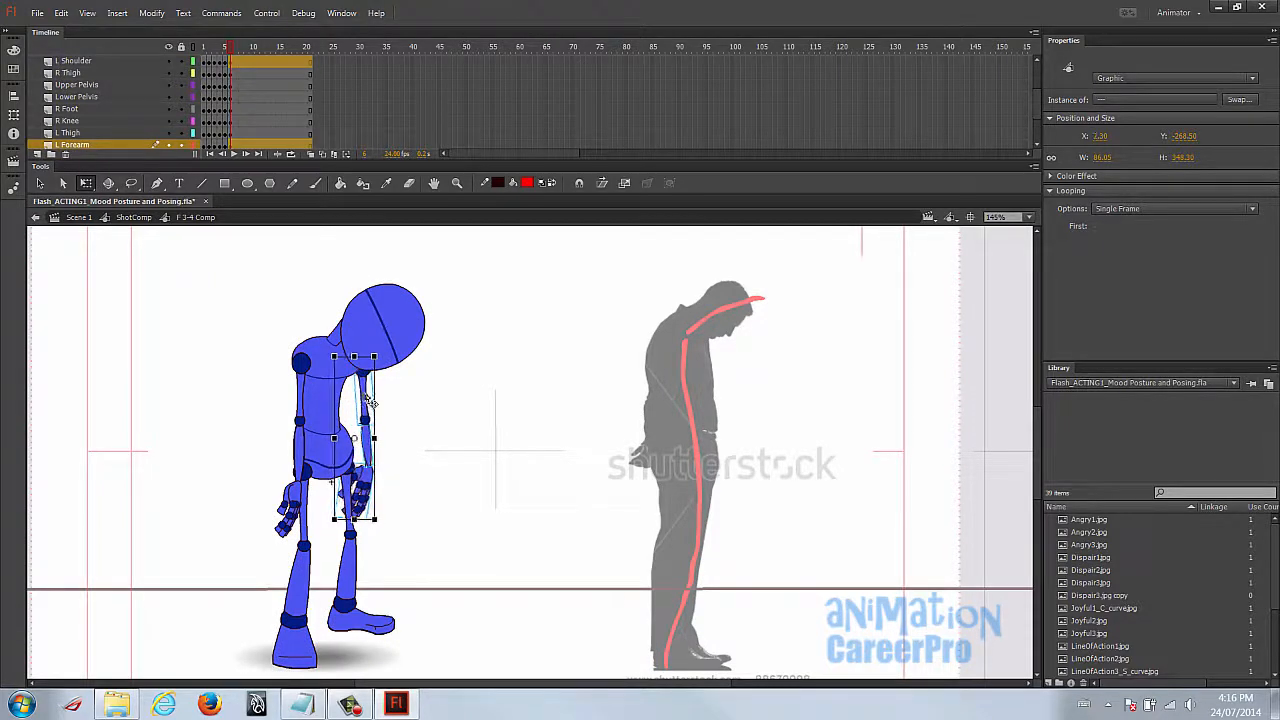
Shift the whole right arm slightly backward at the shoulder and review the slumped pose against the reference.
left_click(304, 410)
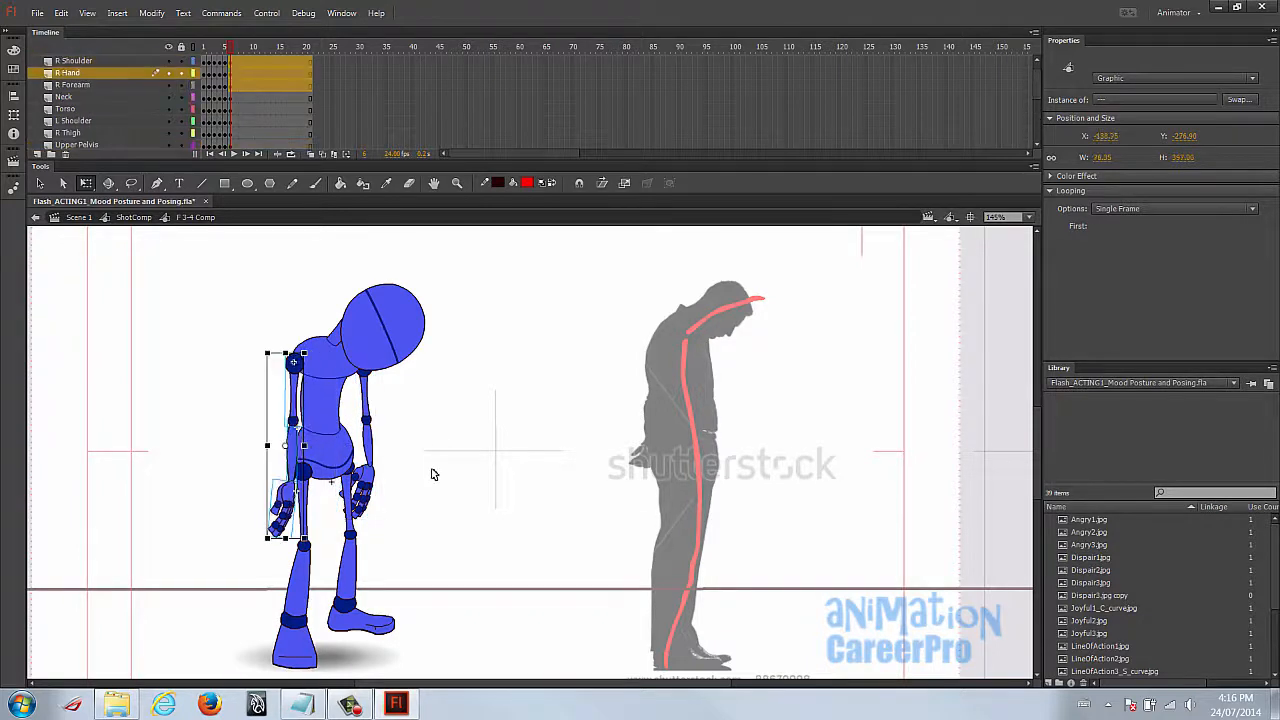
left_click(440, 437)
left_click_drag(459, 433, 455, 416)
key("z")
left_click(353, 425, "alt")
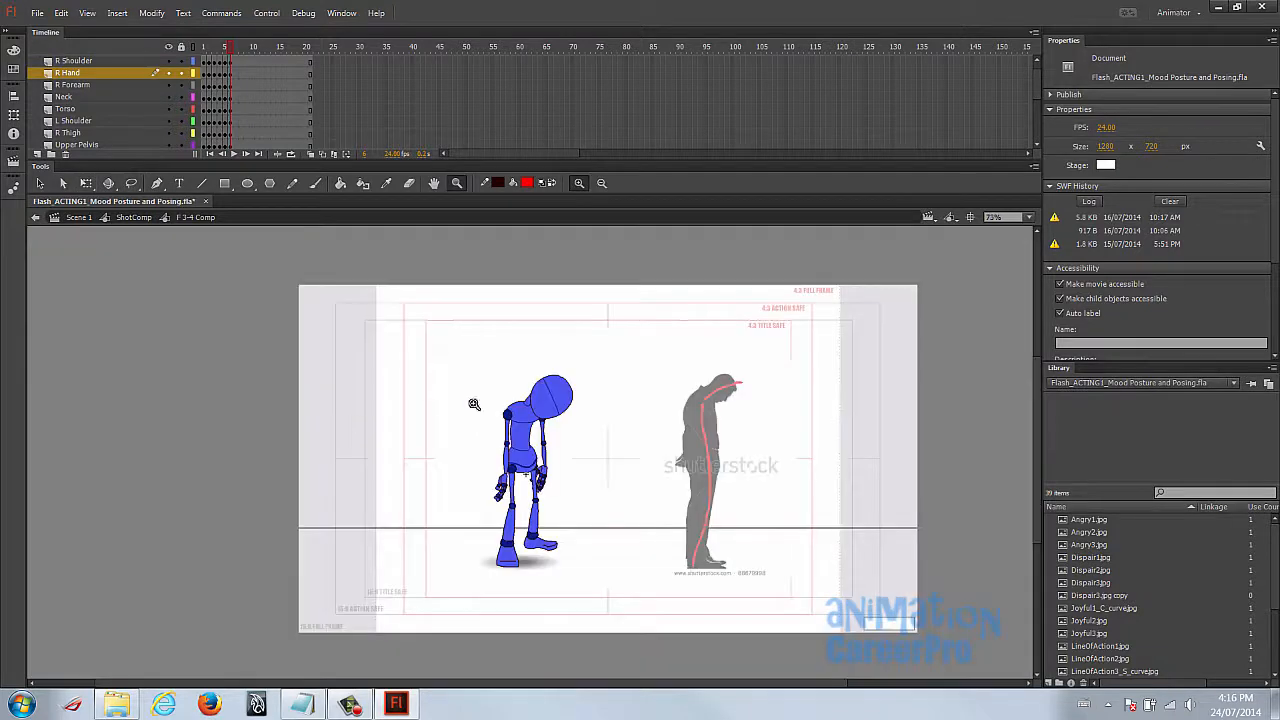
left_click_drag(470, 364, 802, 595)
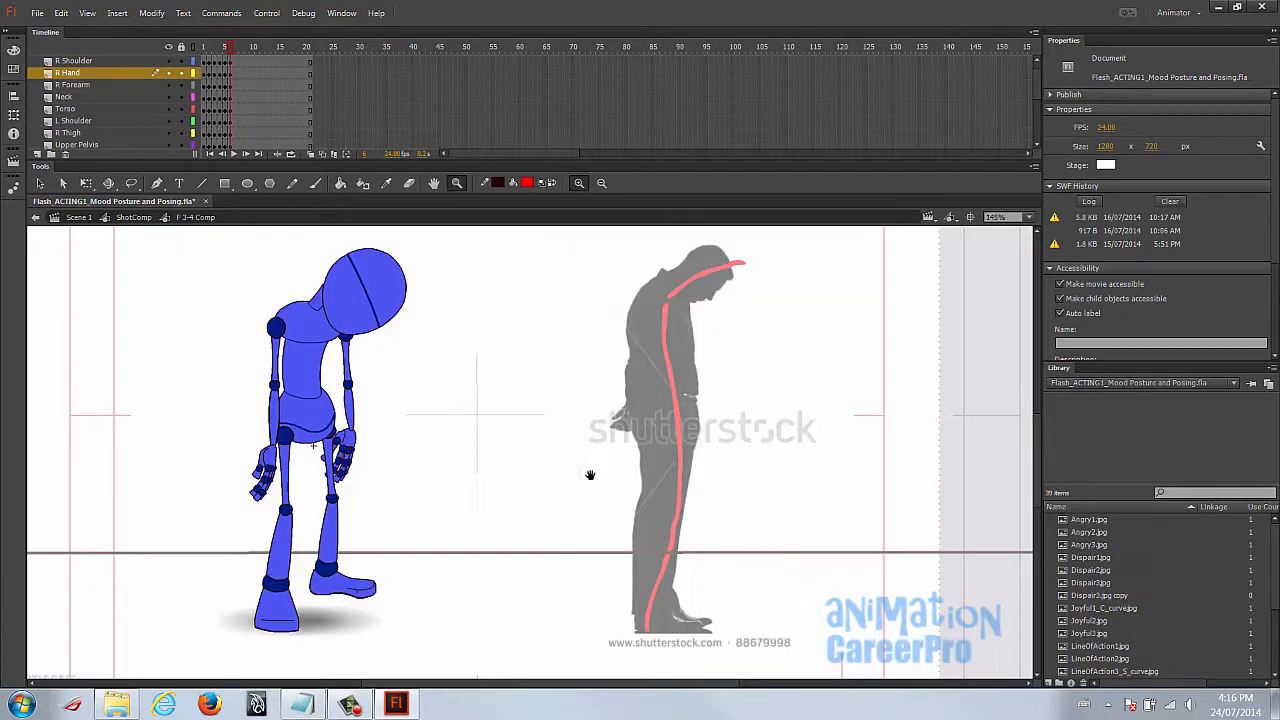
left_click_drag(591, 476, 592, 487)
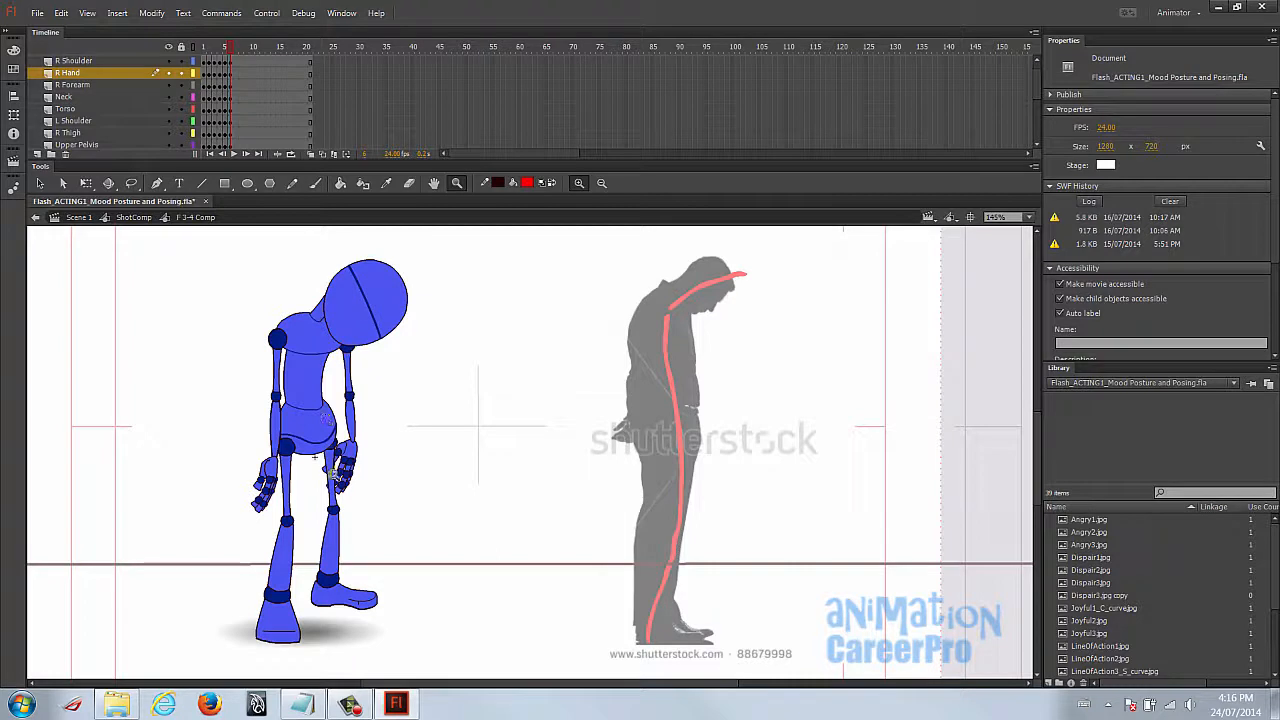
Return to ShotComp, hide the Dispair3 reference and show the Angry1 reference.
key("v")
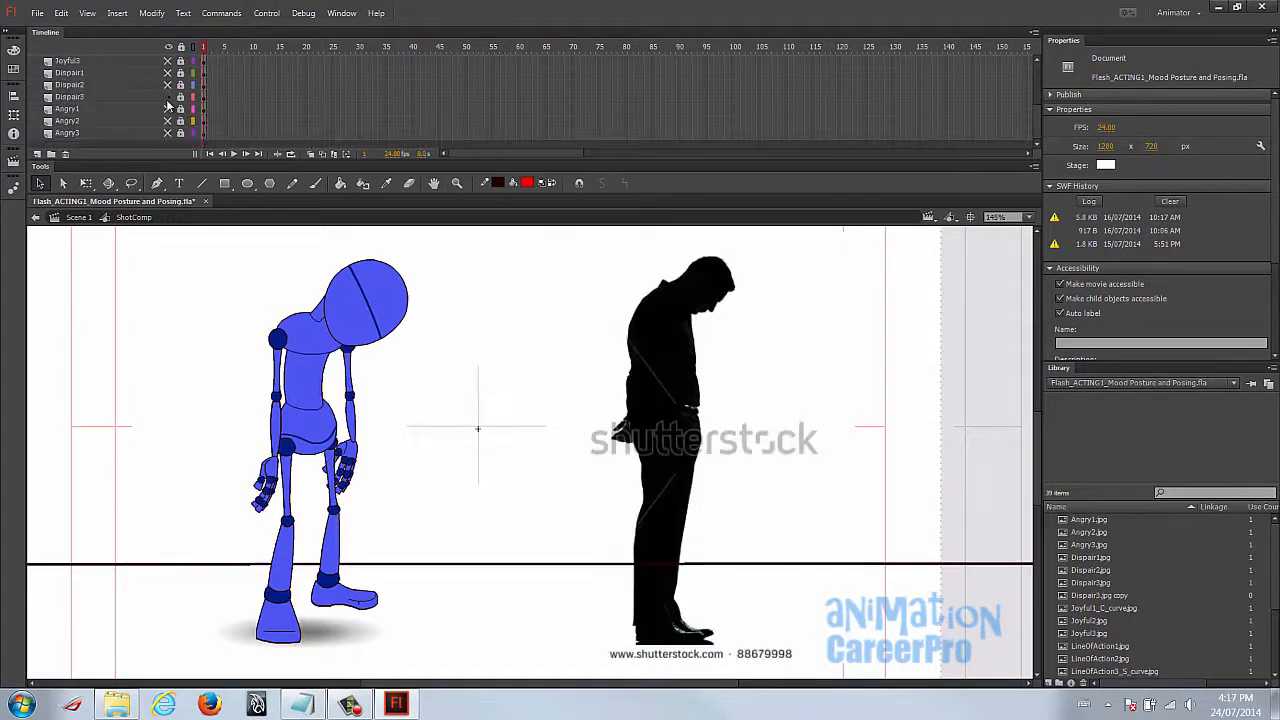
left_click(168, 98)
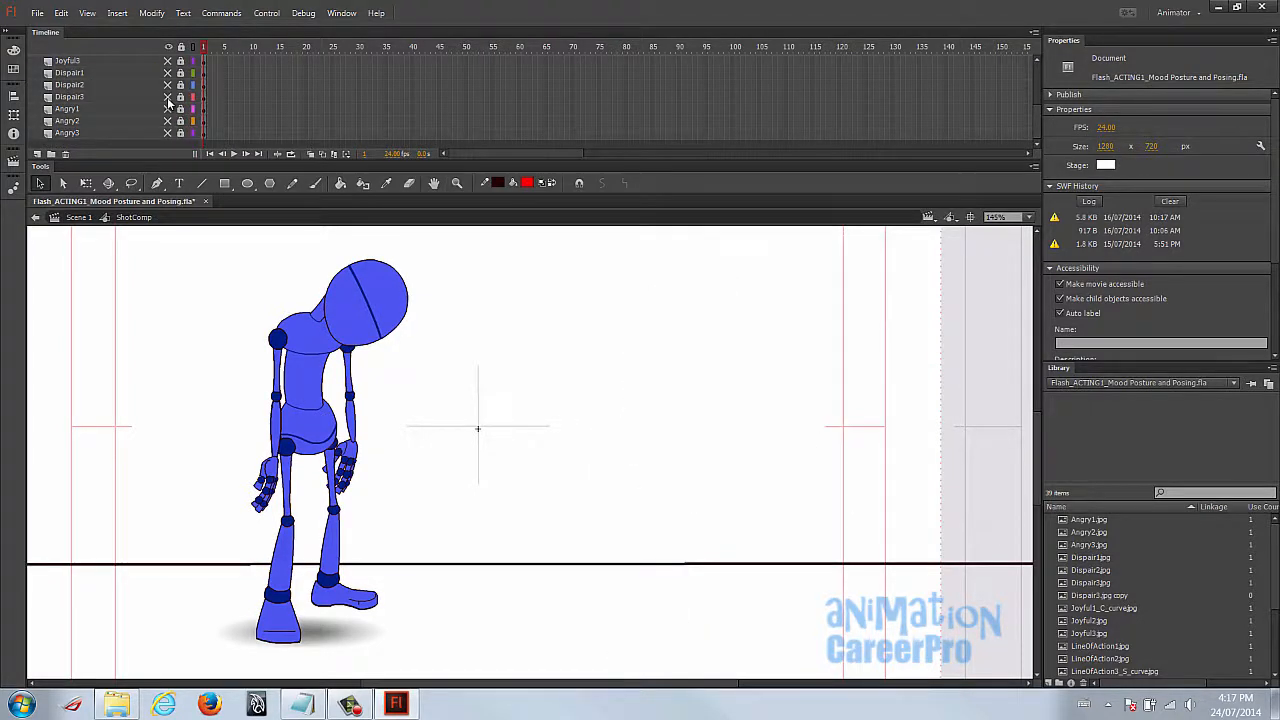
left_click(168, 109)
mouse_move(487, 342)
left_mouse_down()
mouse_move(486, 380)
mouse_move(483, 344)
left_mouse_up()
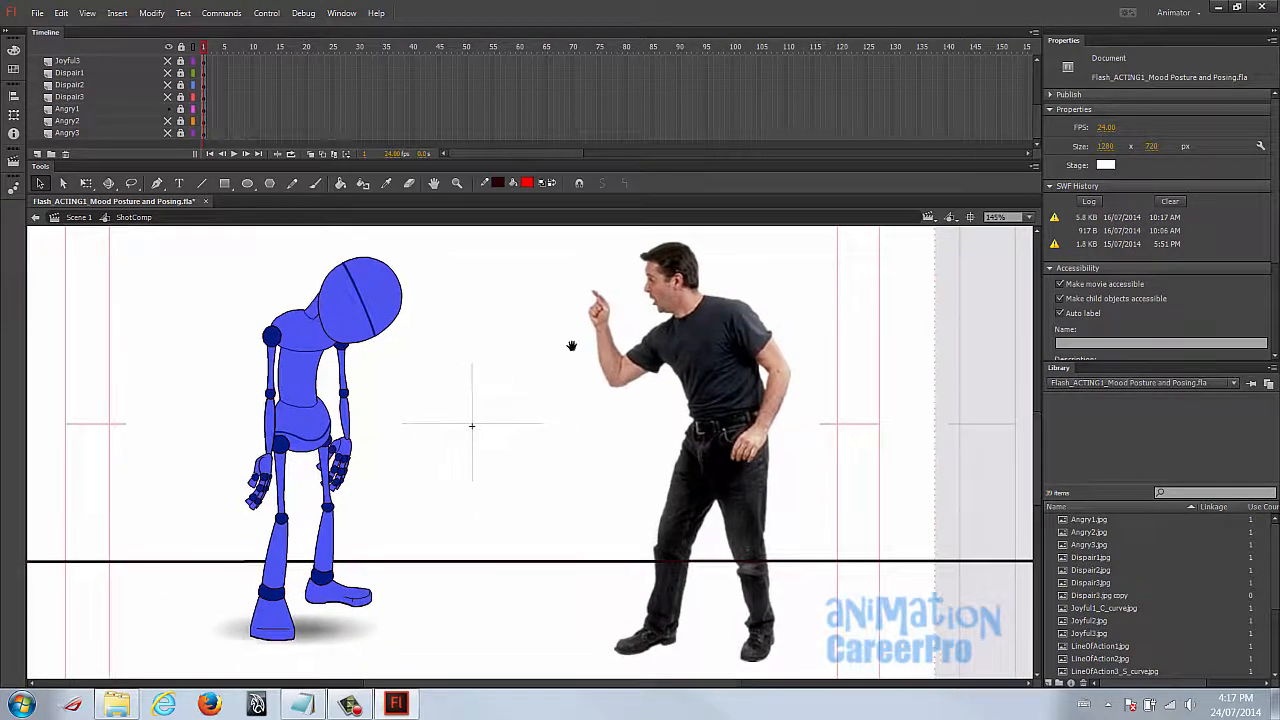
left_click_drag(571, 346, 556, 363)
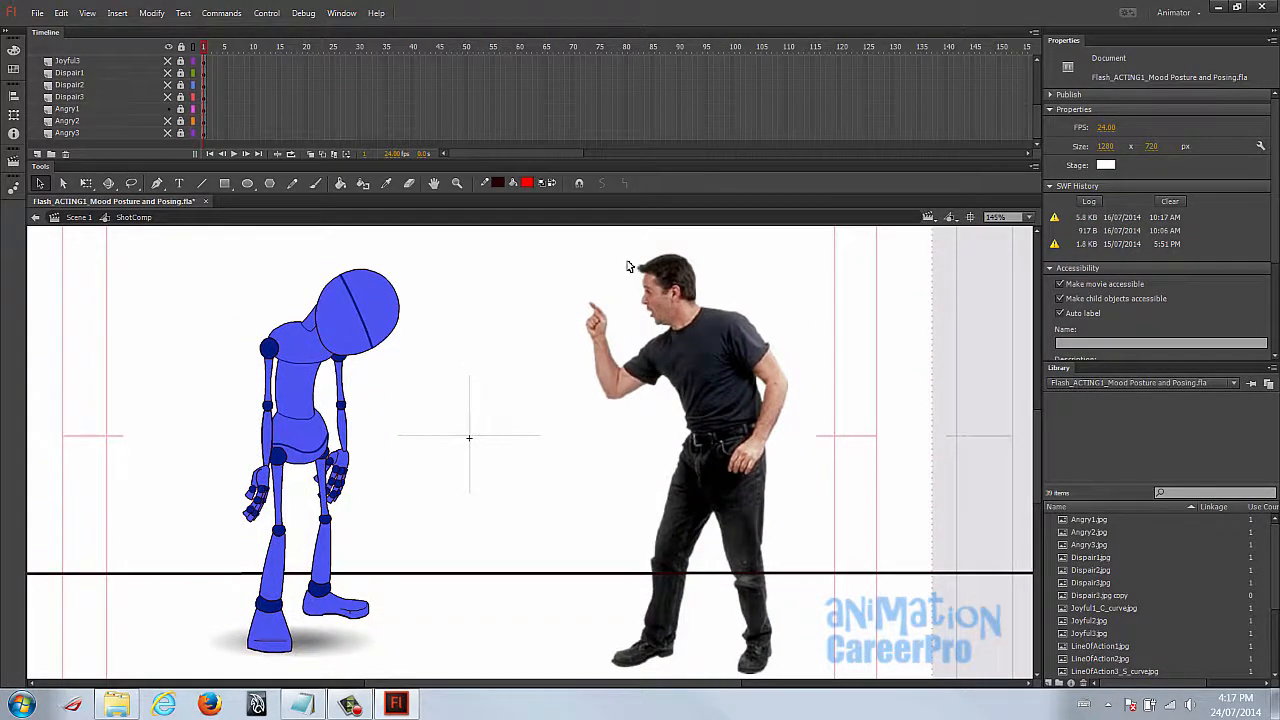
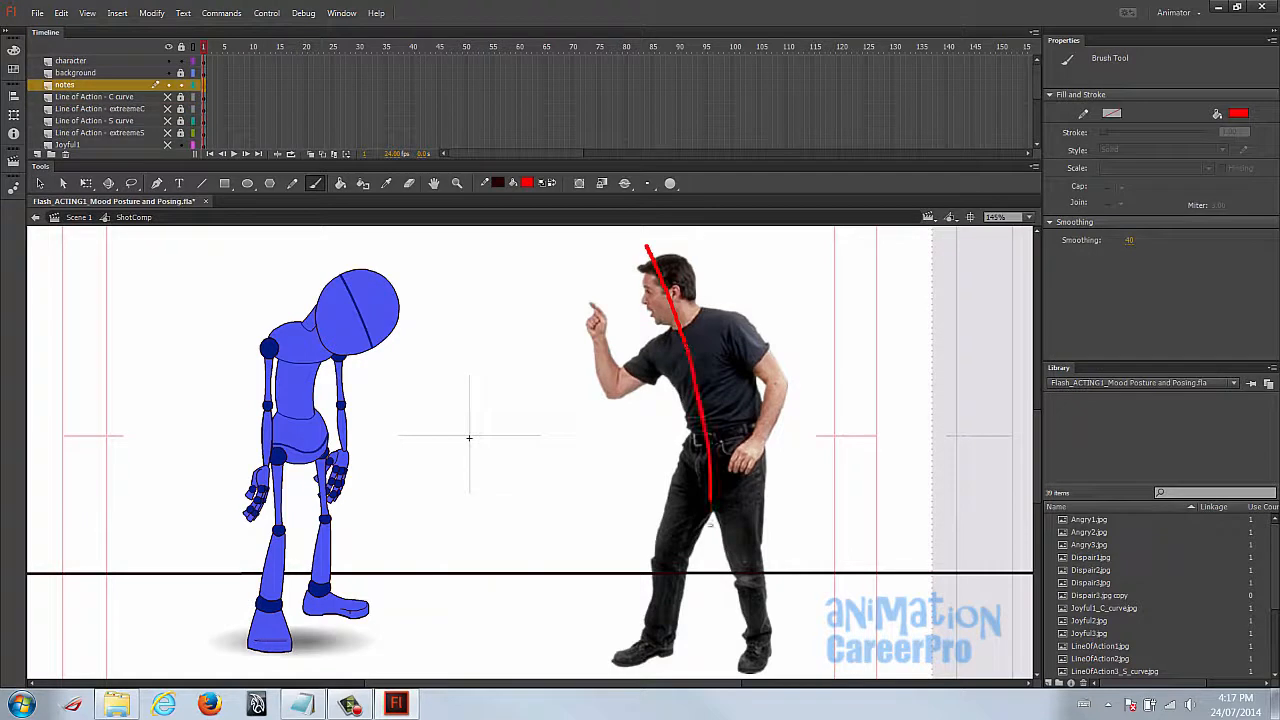
Brush a red line of action on the notes layer from above the man's head to his rear foot, and trace his arms and front leg.
left_click_drag(705, 505, 708, 644)
key("ctrl+z")
mouse_move(647, 234)
left_mouse_down()
mouse_move(726, 440)
mouse_move(750, 658)
left_mouse_up()
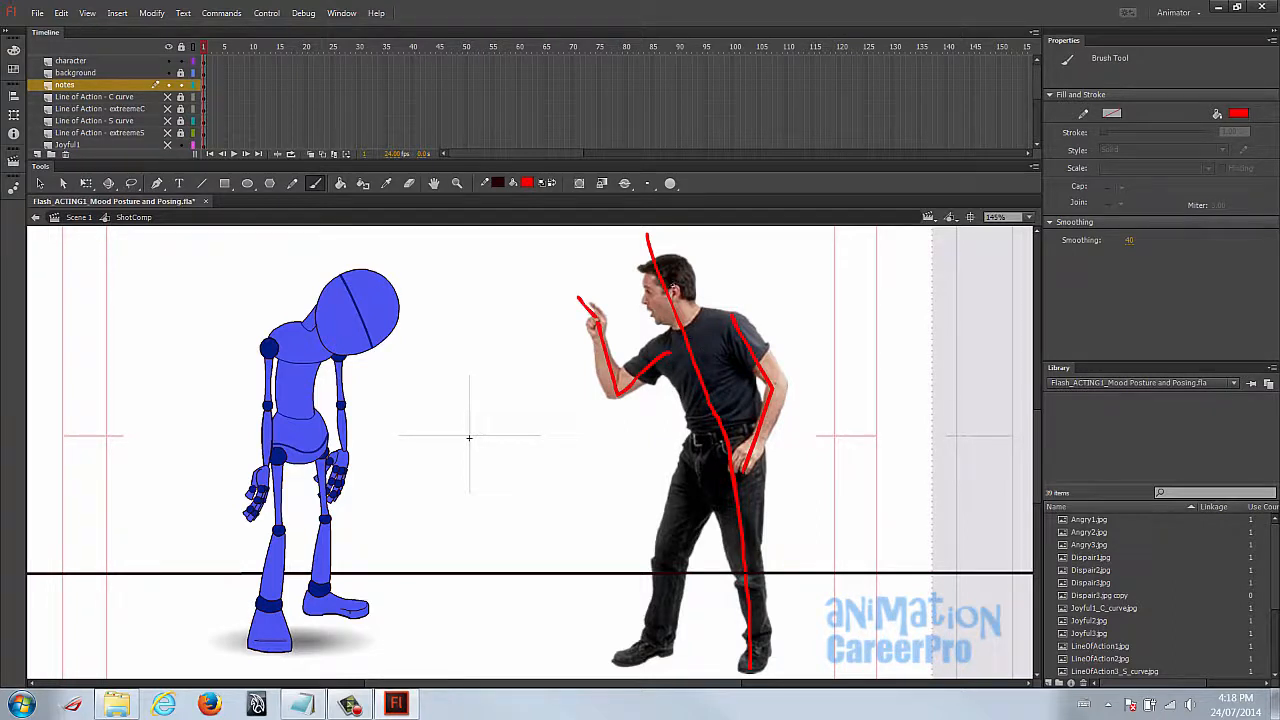
left_click_drag(780, 520, 757, 489)
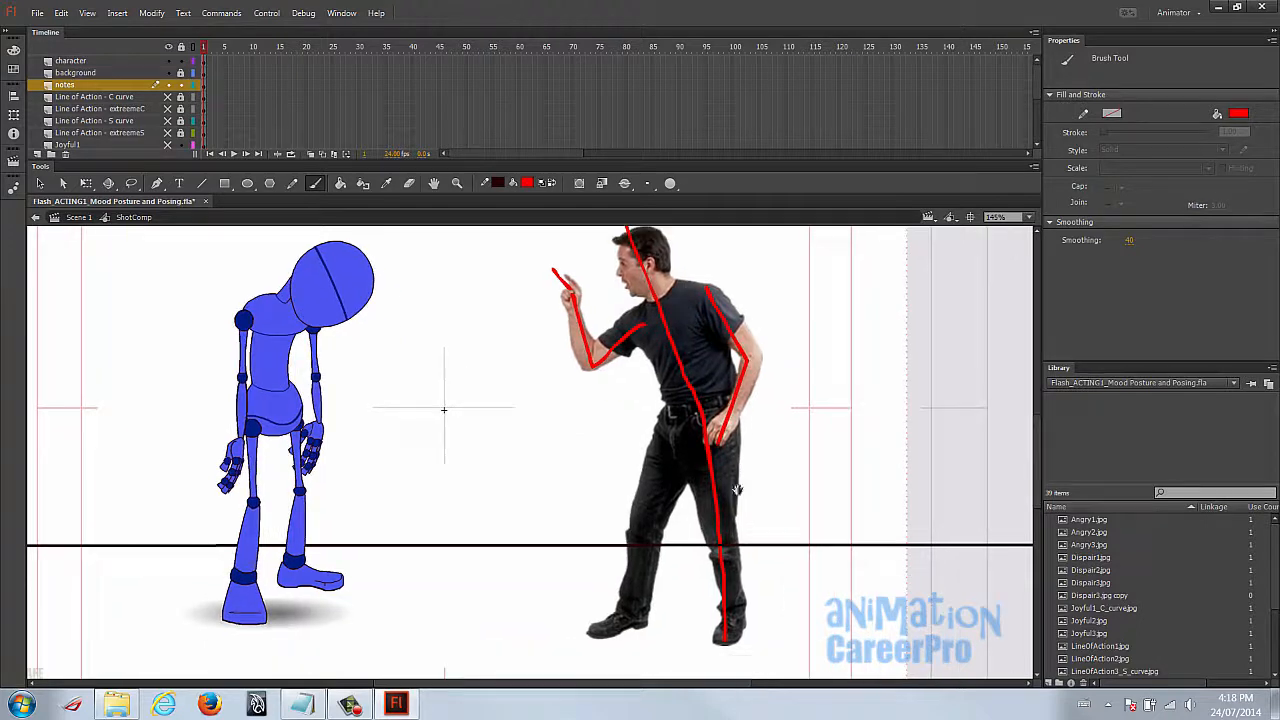
Open the character's F 3-4 Comp symbol and insert keyframes on frame 7 across all layers from Head 3/4 to Shadow.
key("v")
double_click(313, 477)
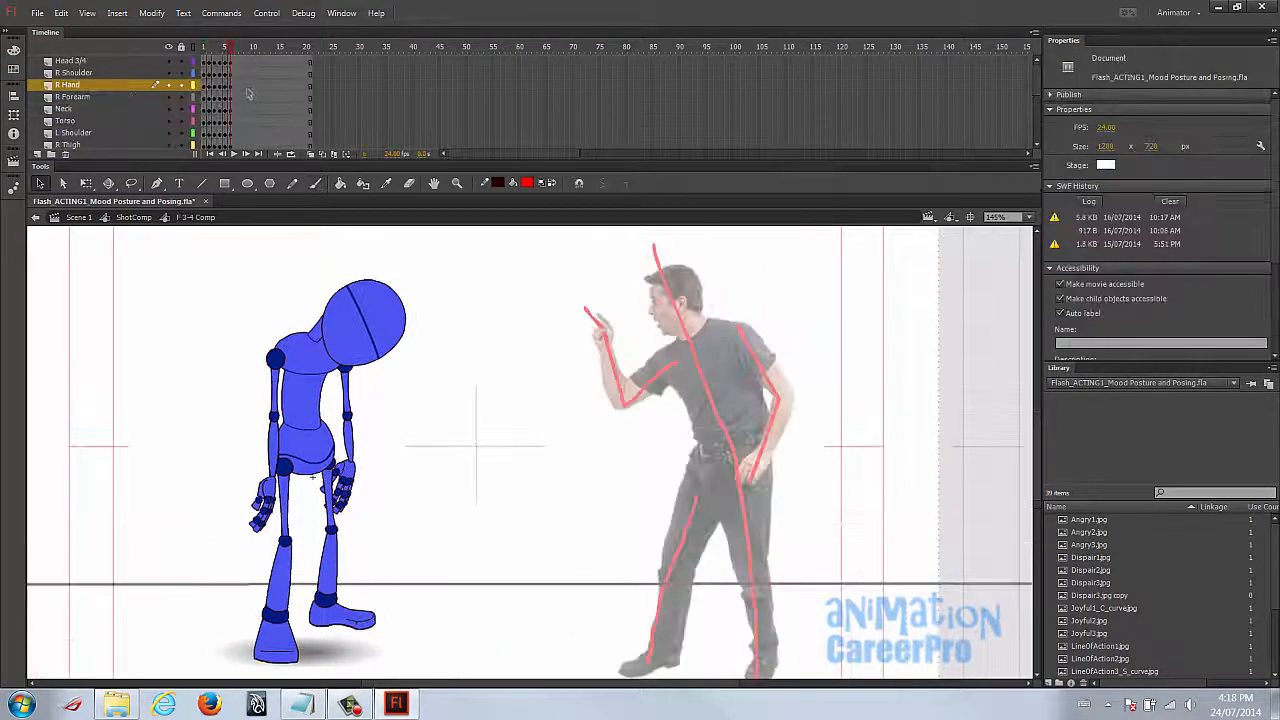
left_click(236, 62)
scroll(243, 130, "down", 5)
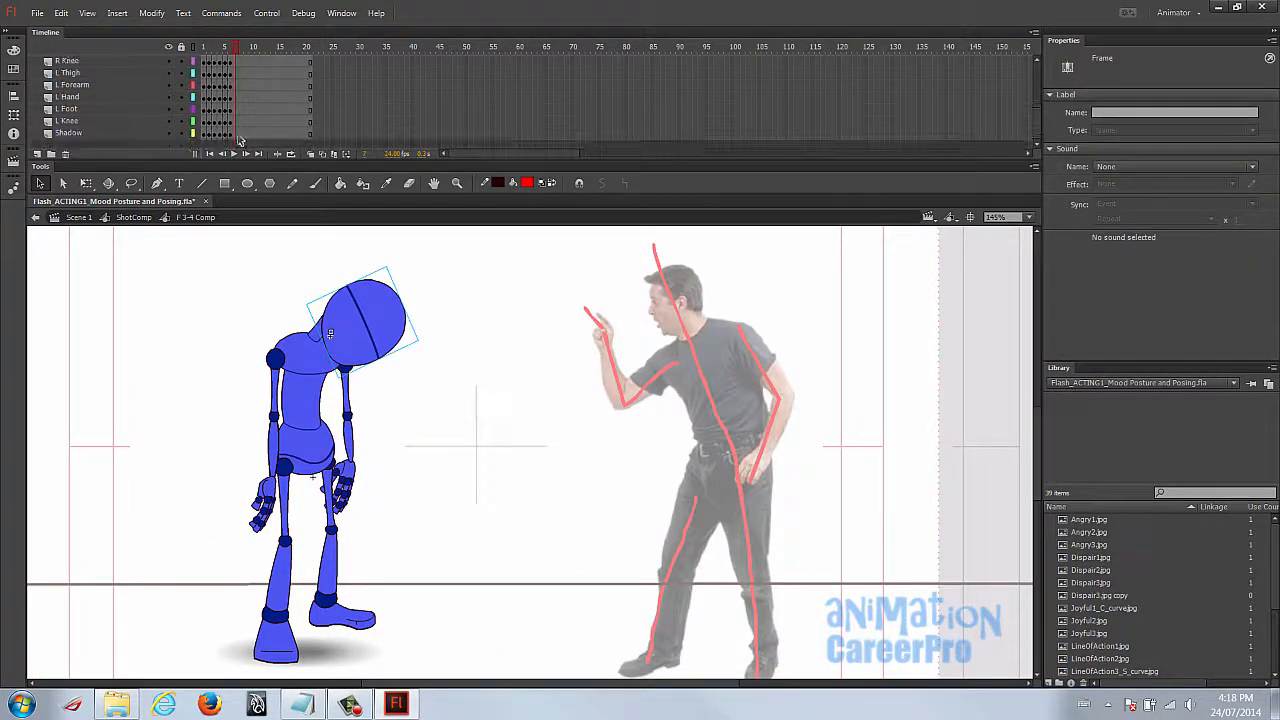
left_click(239, 136, "shift")
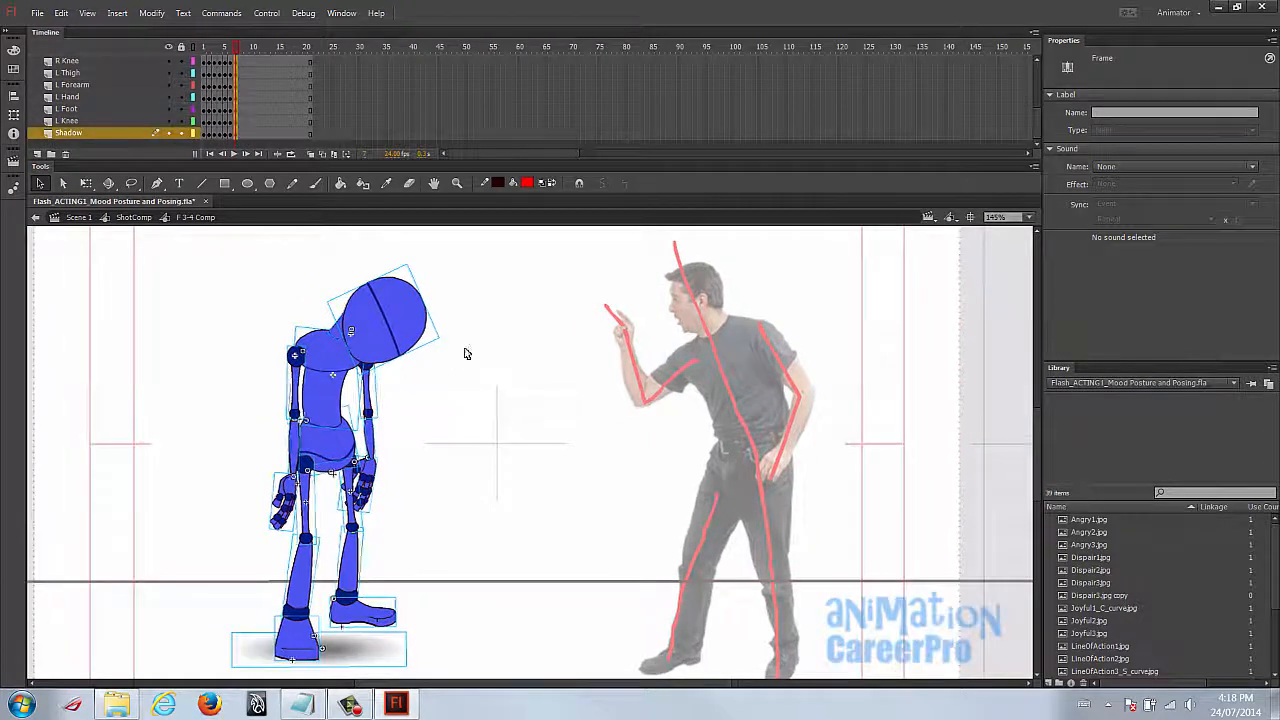
Rotate the head upward at the neck, out of its drooping angle.
left_click(451, 366)
key("q")
left_click_drag(451, 366, 440, 262)
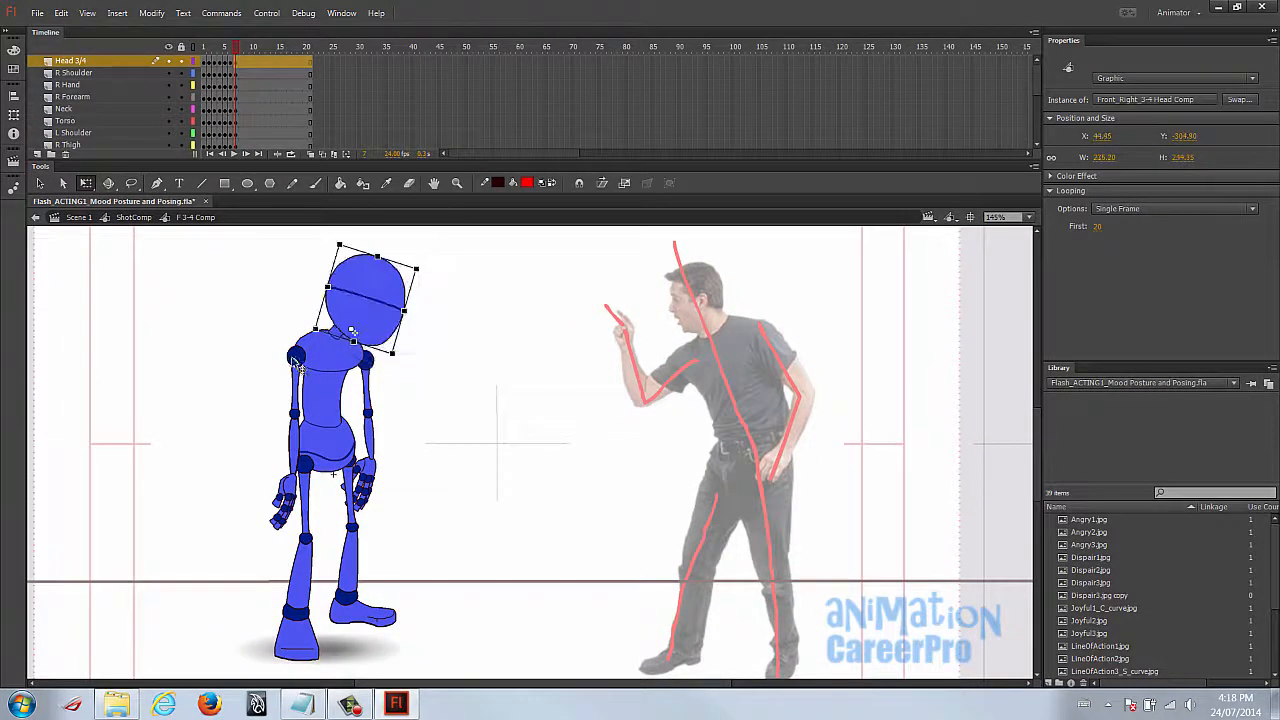
Detach the right upper arm, forearm and hand together and set them aside behind the body.
left_click(296, 385)
left_click(295, 448, "shift")
left_click(289, 487, "shift")
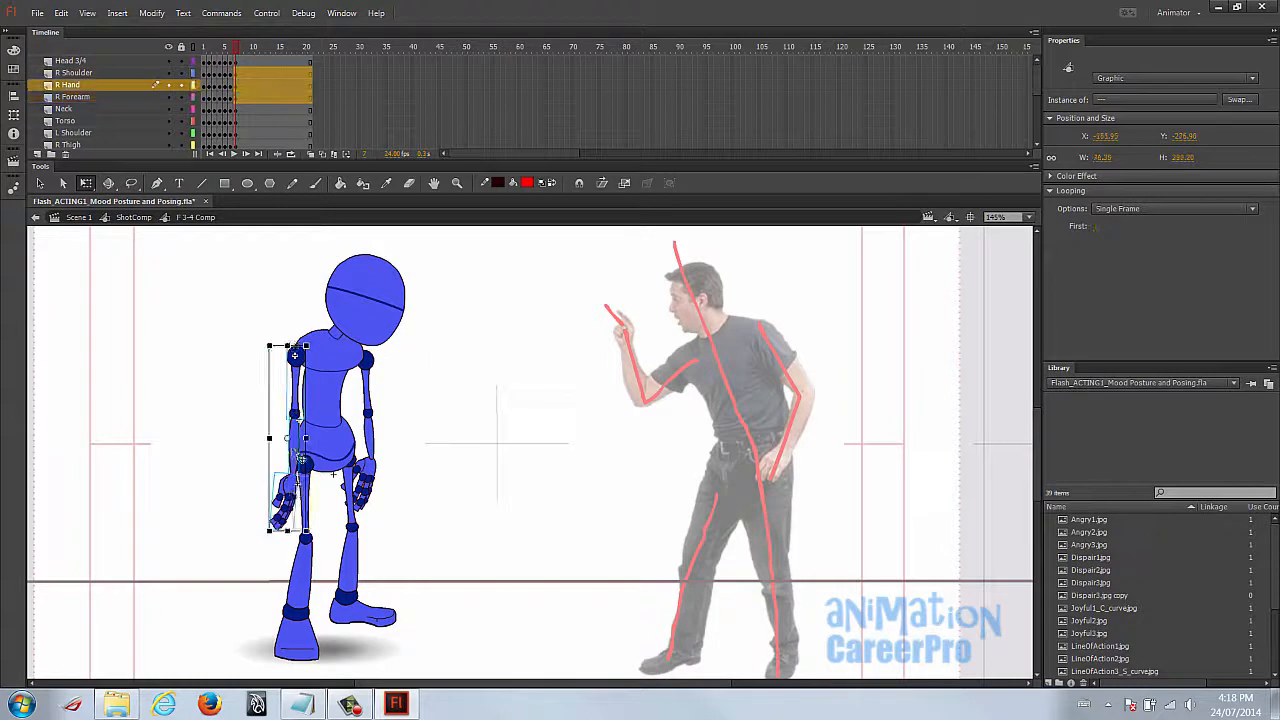
left_click_drag(289, 487, 233, 483)
Set the torso's first frame to 1 and align the torso and pelvis into a straight forward lean.
left_click(325, 395)
left_click(1096, 227)
type("1")
key("Return")
left_click(335, 445)
left_click_drag(377, 416, 379, 420)
left_click(326, 377)
left_click_drag(326, 377, 333, 374)
Reseat the neck and head on the leaning torso, thrusting them forward and levelling the head.
left_click(336, 332)
left_click(369, 322, "shift")
left_click_drag(369, 322, 437, 301)
left_click(420, 344)
left_click(358, 322)
left_click_drag(368, 346, 371, 354)
left_click_drag(435, 299, 440, 342)
key("shift+Right")
key("shift+Right")
left_click(438, 343)
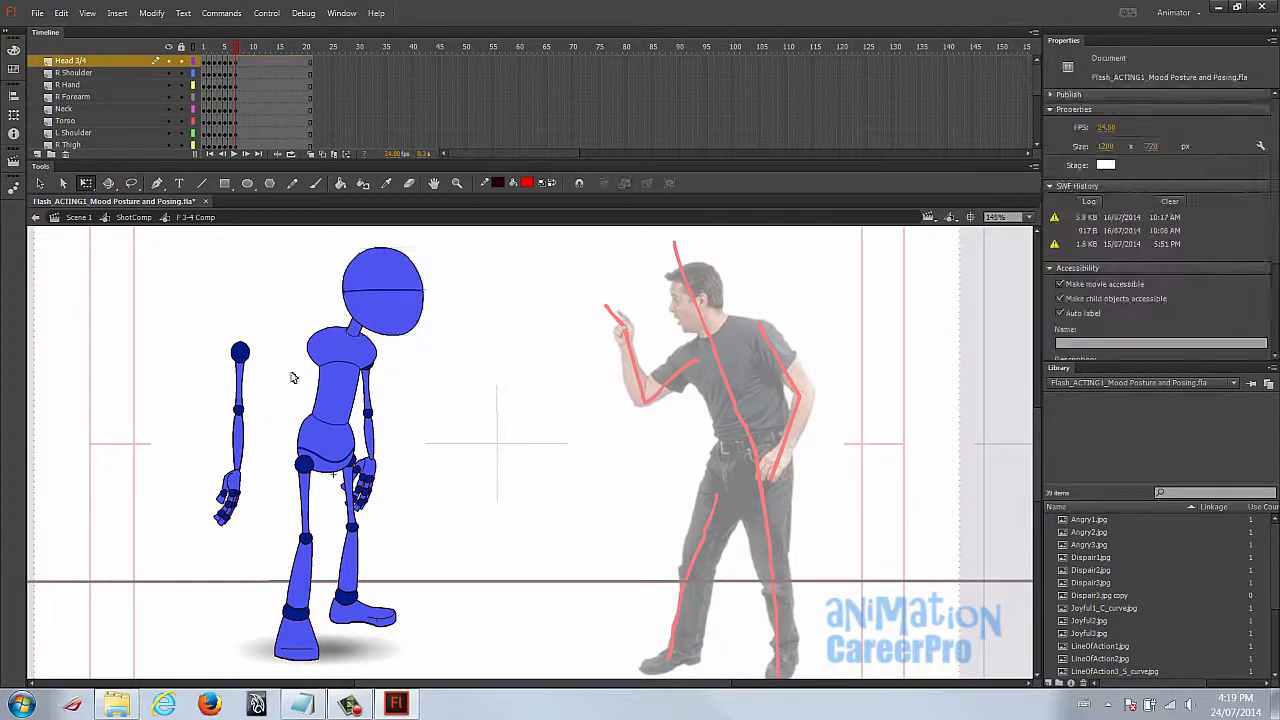
Rotate the right thigh slightly backward at the hip and shift the shin and foot beneath the knee.
scroll(311, 470, "down", 2)
left_click(311, 470)
scroll(373, 447, "up", 1)
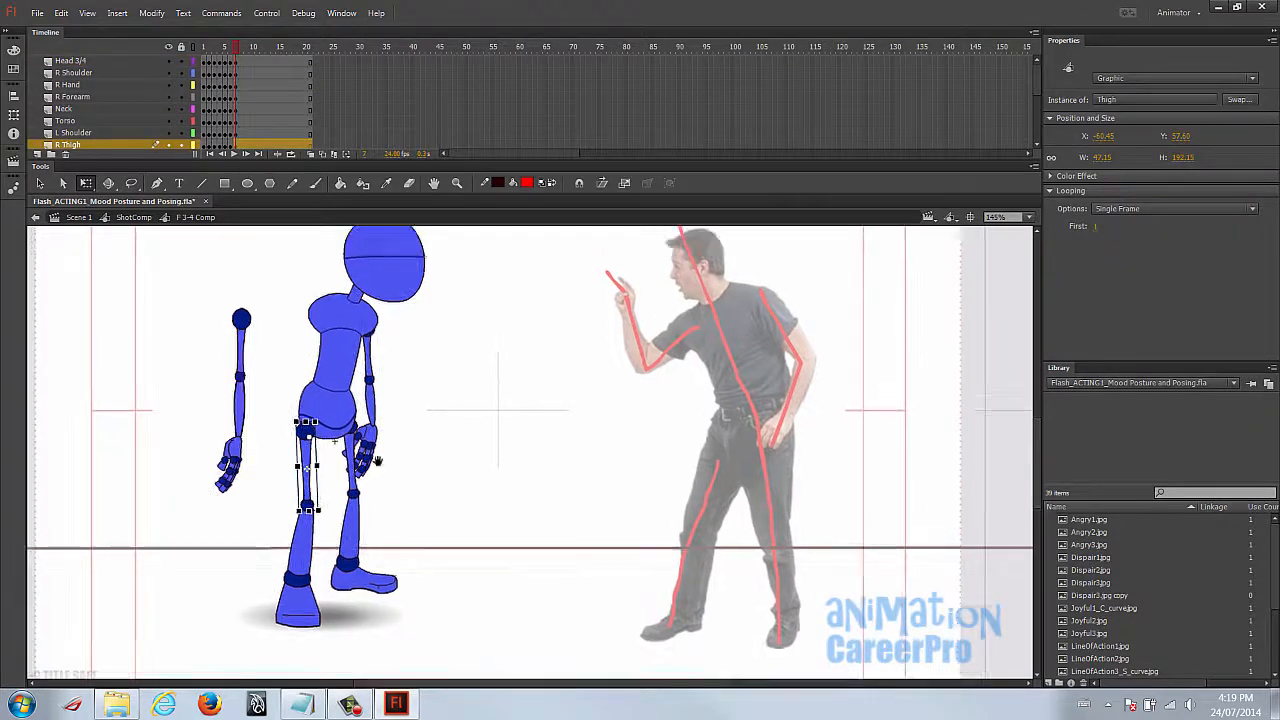
left_click_drag(322, 515, 316, 516)
left_click(302, 540)
left_click(298, 603, "shift")
key("Left")
key("Left")
key("Left")
key("Left")
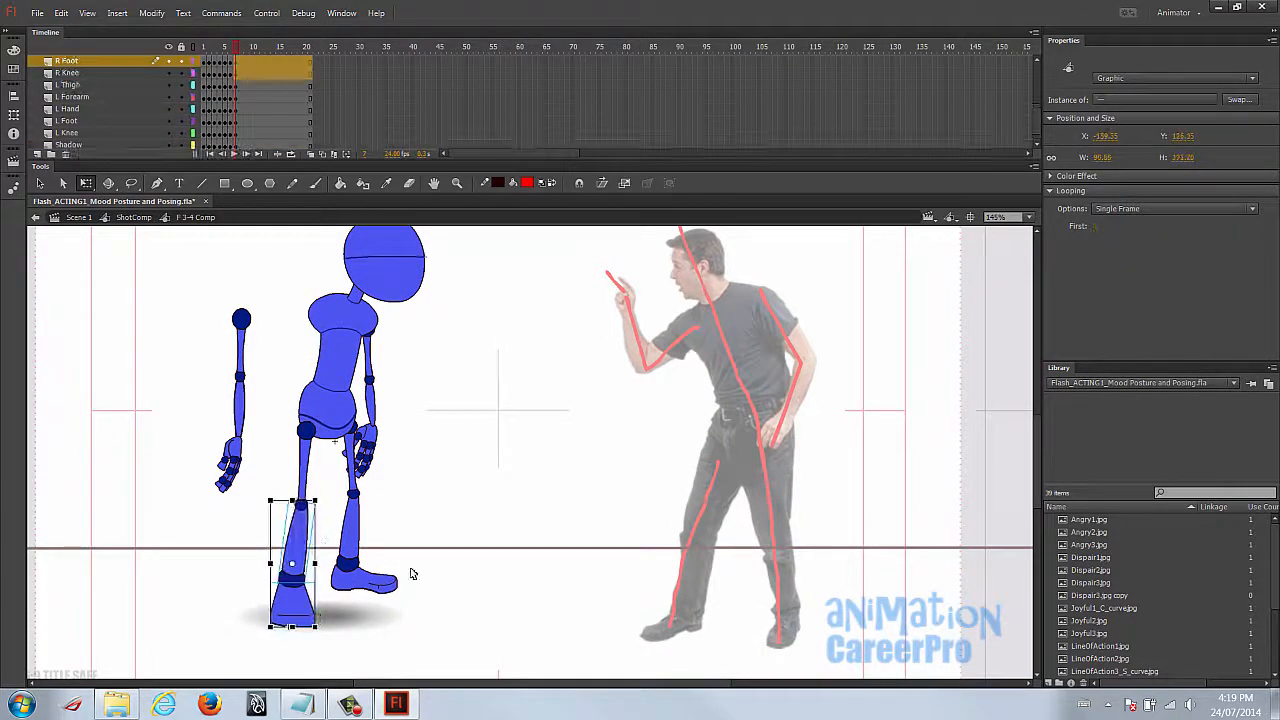
Swing the left thigh forward at the hip and reattach the left shin and foot beneath it.
left_click(352, 483)
left_click(357, 530)
left_click(380, 580)
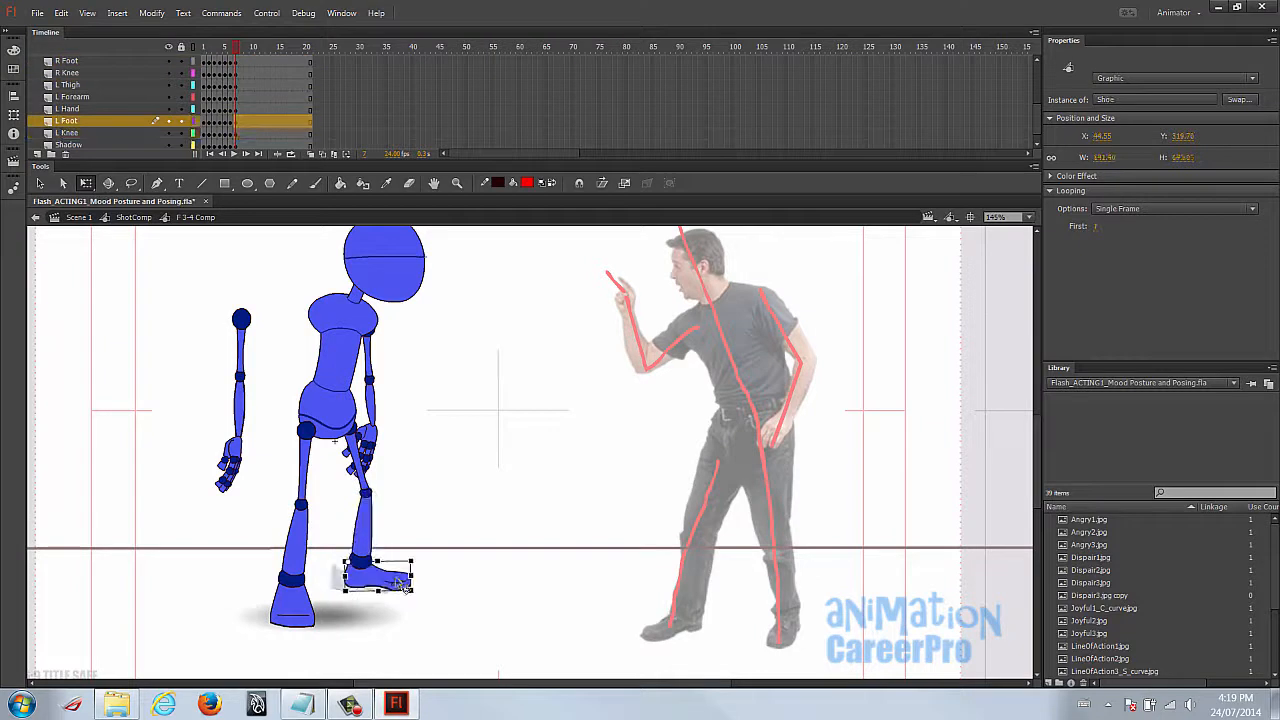
Rotate the left upper arm forward, raise the forearm from the elbow and bring the hand toward the wrist.
scroll(437, 477, "up", 3)
left_click(380, 417)
left_click_drag(384, 426, 426, 412)
left_click_drag(443, 457, 491, 357)
left_click(490, 360)
left_click_drag(371, 486, 541, 336)
Seat the left hand at the wrist and angle the hand upward into a pointing gesture.
left_click(503, 351, "ctrl")
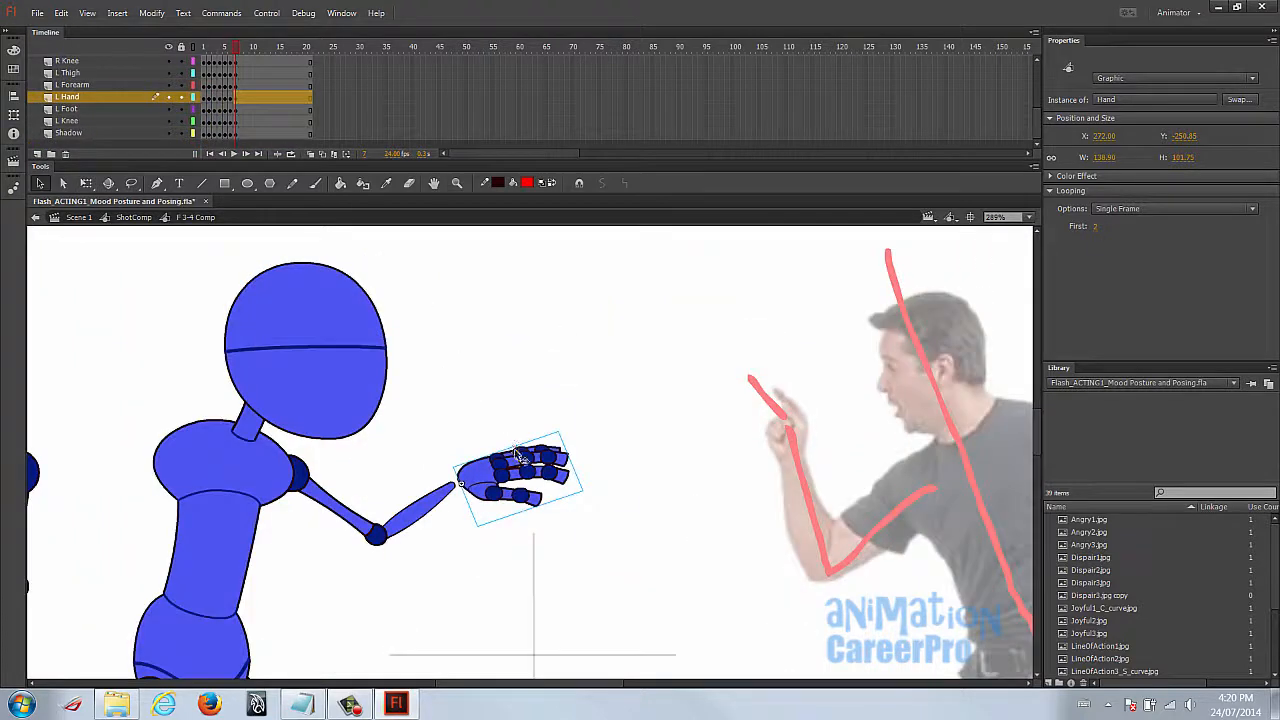
key("Up")
key("Up")
key("Up")
left_click(549, 431)
left_click_drag(549, 431, 551, 384)
mouse_move(498, 426)
left_mouse_down()
mouse_move(492, 406)
mouse_move(496, 428)
left_mouse_up()
key("q")
left_click_drag(579, 445, 558, 355)
left_click_drag(566, 408, 640, 345)
left_click(538, 435, "ctrl+alt")
left_click_drag(540, 435, 556, 417)
Reattach the right upper arm angled backward at the shoulder, and join the forearm and hand at the elbow, turned toward the hip.
left_click_drag(388, 397, 444, 412)
key("q")
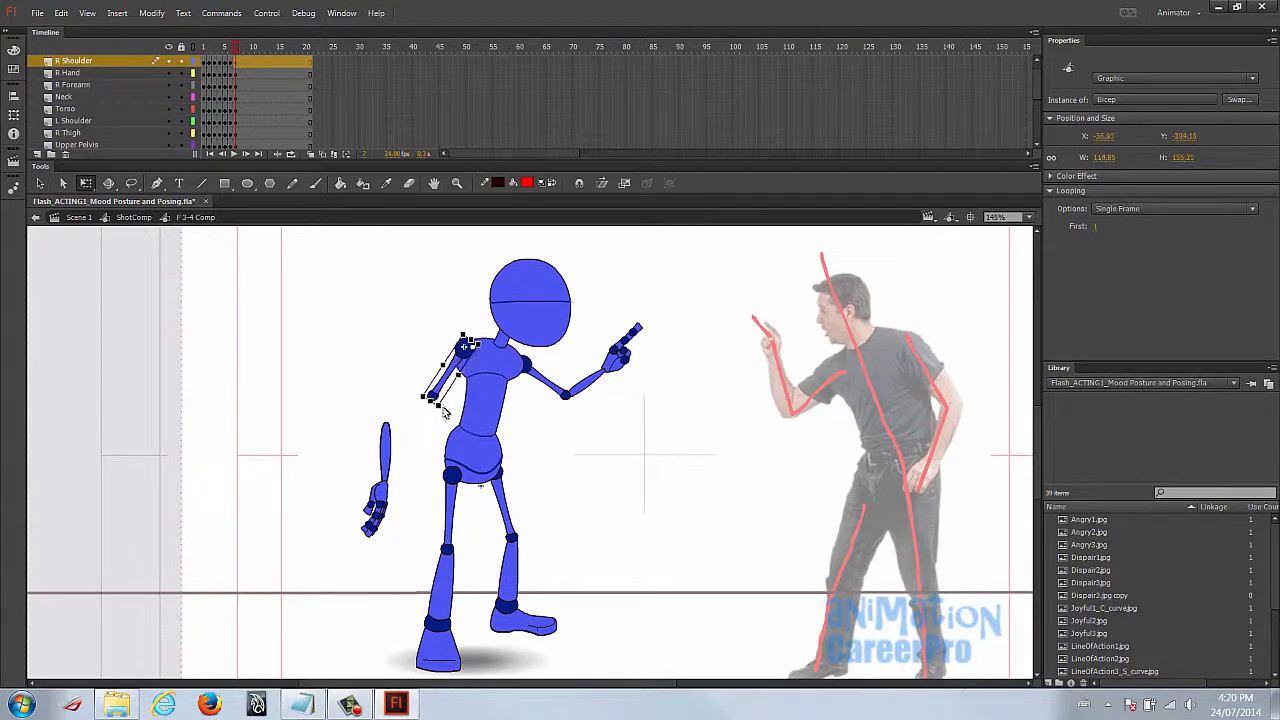
left_click(388, 455)
left_click_drag(388, 455, 436, 430)
key("q")
left_click_drag(448, 524, 484, 508)
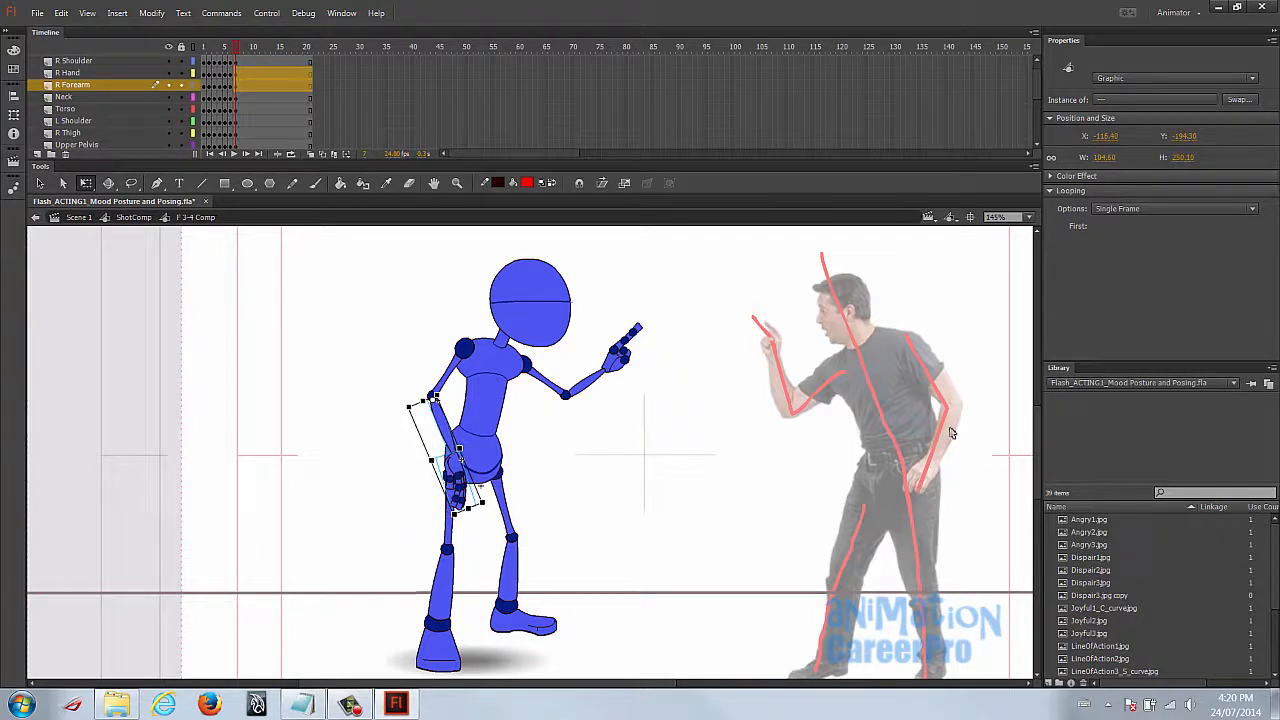
Place the whole right arm's pivot at the shoulder and swing the arm backward, away from the hip.
left_click(462, 366)
left_click_drag(451, 424, 465, 349)
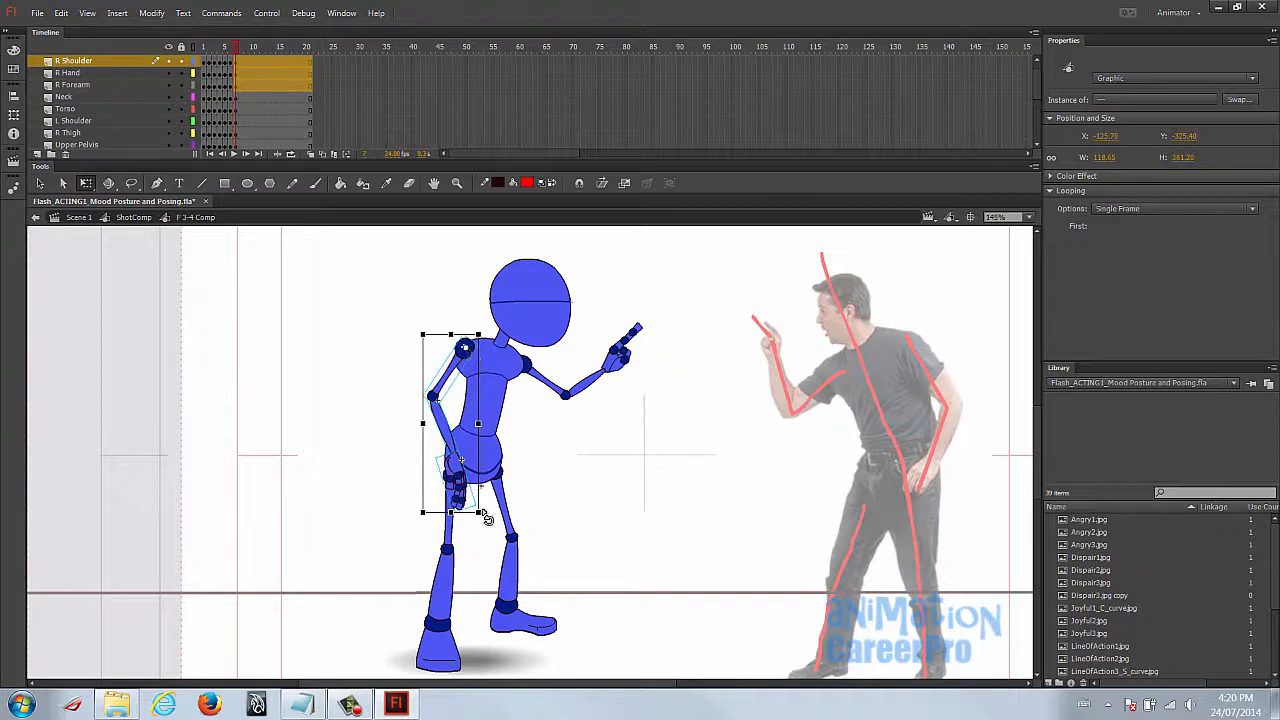
left_click_drag(489, 516, 431, 514)
left_click(603, 449)
Set the right hand's first frame to 10 for a fist and seat it at the wrist.
left_click(415, 472)
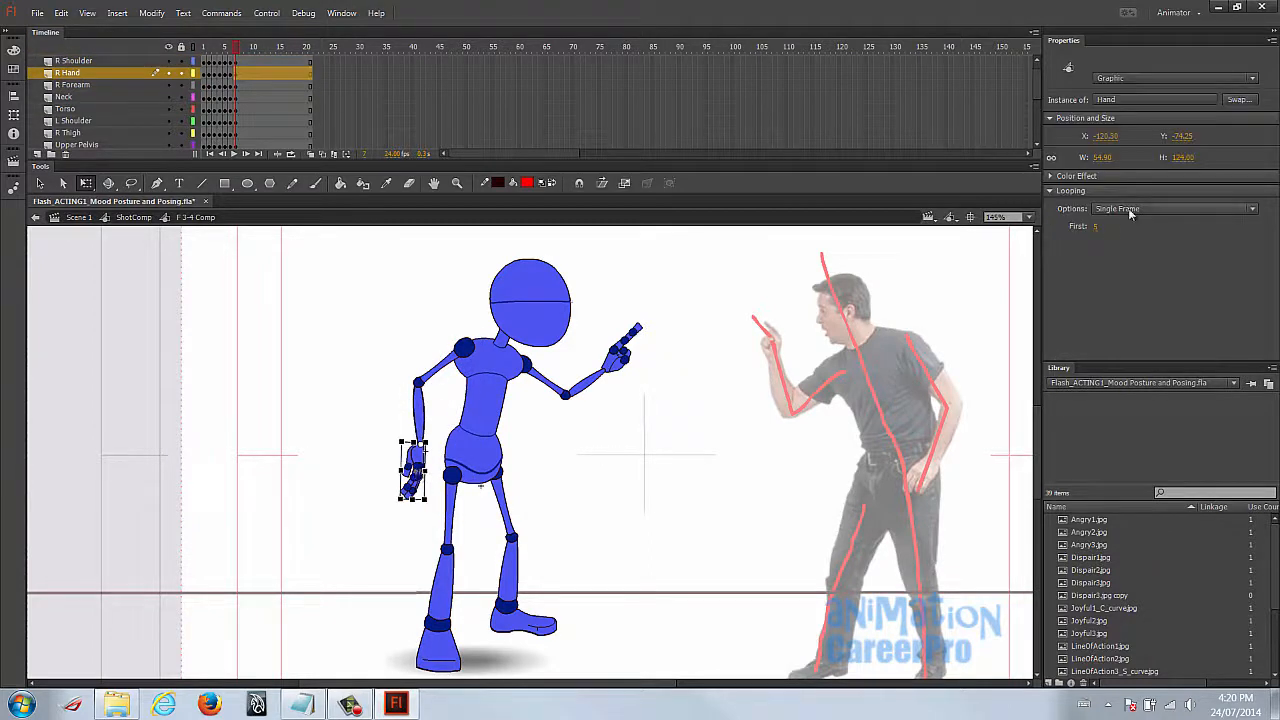
left_click(1098, 227)
type("10")
key("Return")
left_click_drag(425, 467, 419, 460)
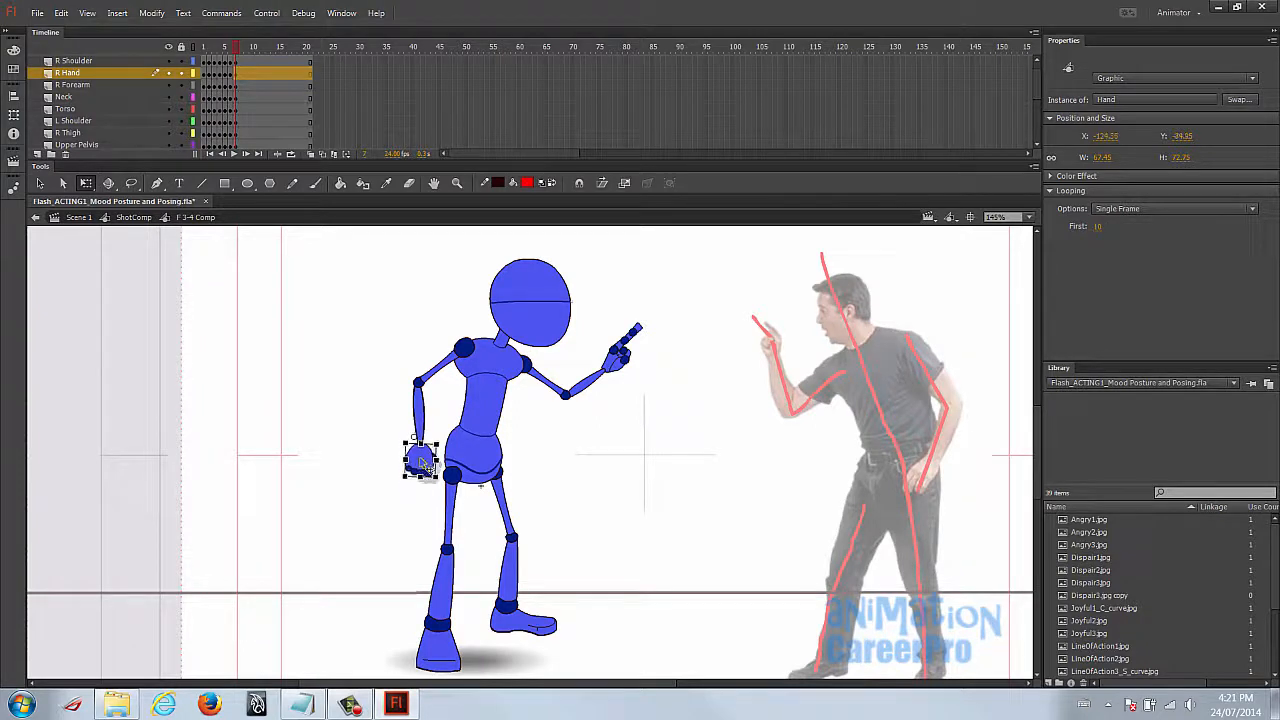
Rotate the right shin and foot backward at the knee to widen the stance like the reference.
key("z")
left_click(444, 432)
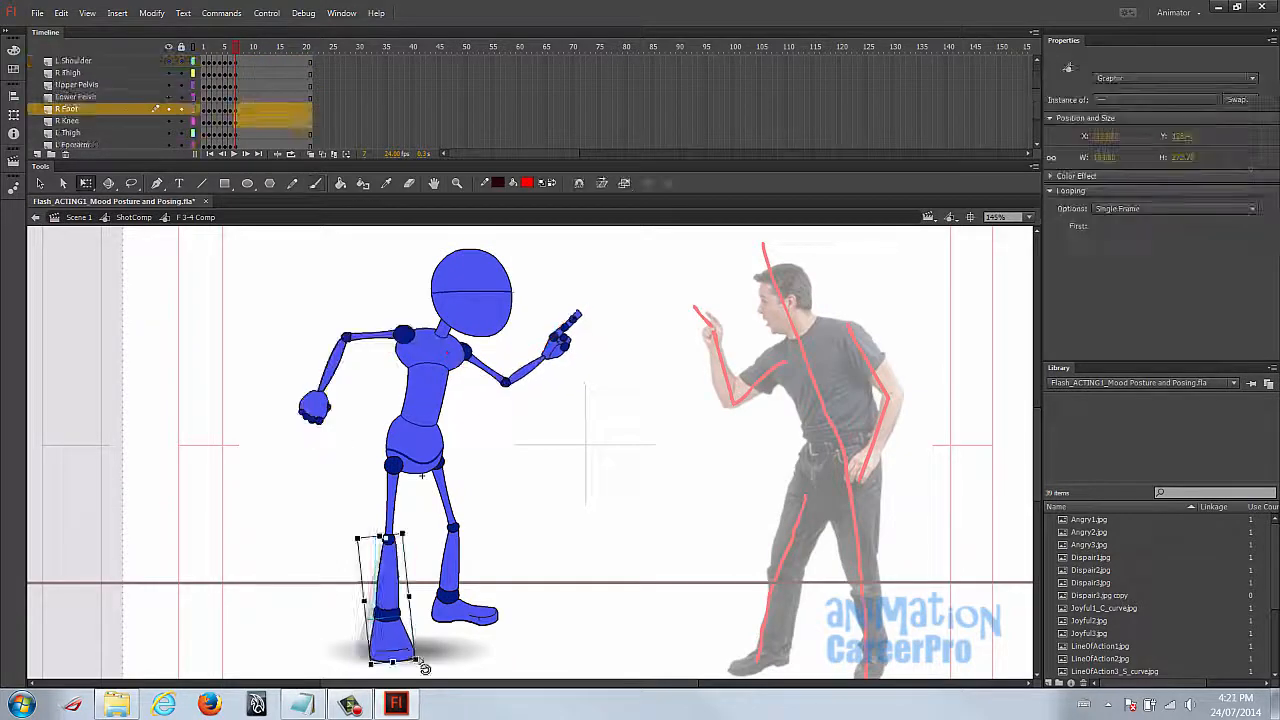
mouse_move(423, 665)
left_mouse_down()
mouse_move(400, 608)
mouse_move(390, 468)
mouse_move(398, 668)
mouse_move(380, 668)
left_mouse_up()
left_click(413, 636)
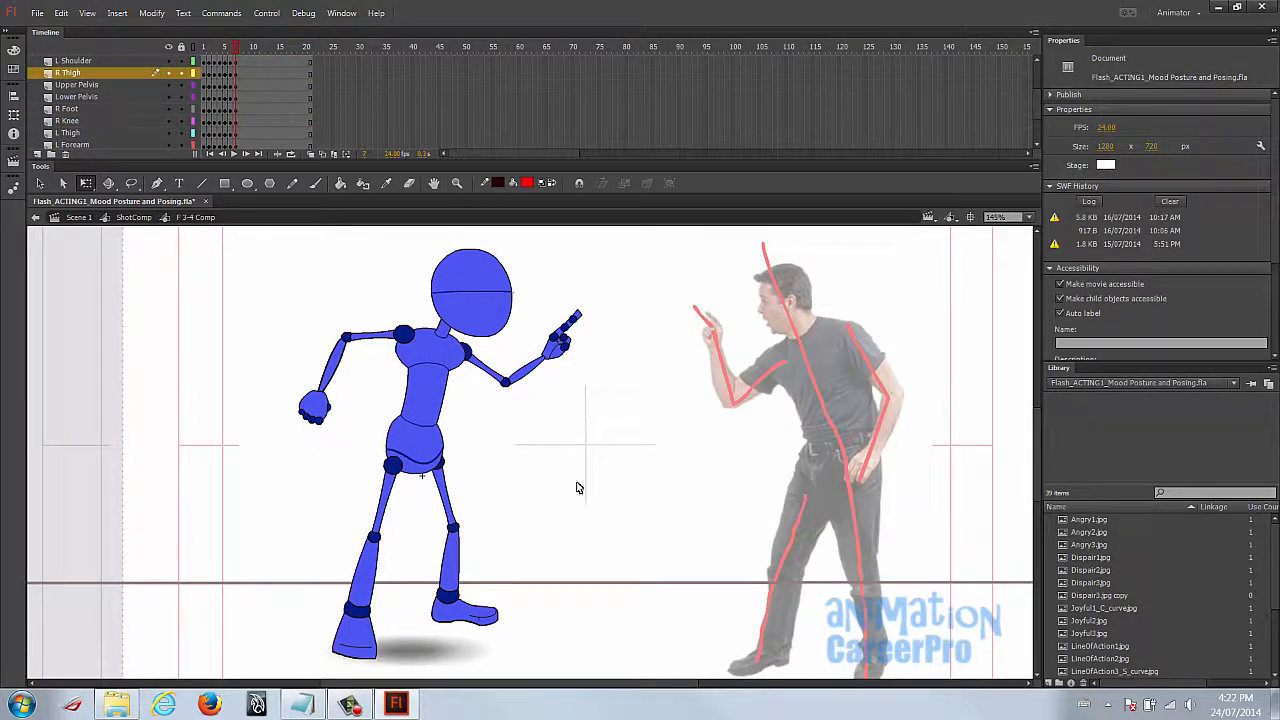
left_click_drag(623, 480, 594, 472)
key("z")
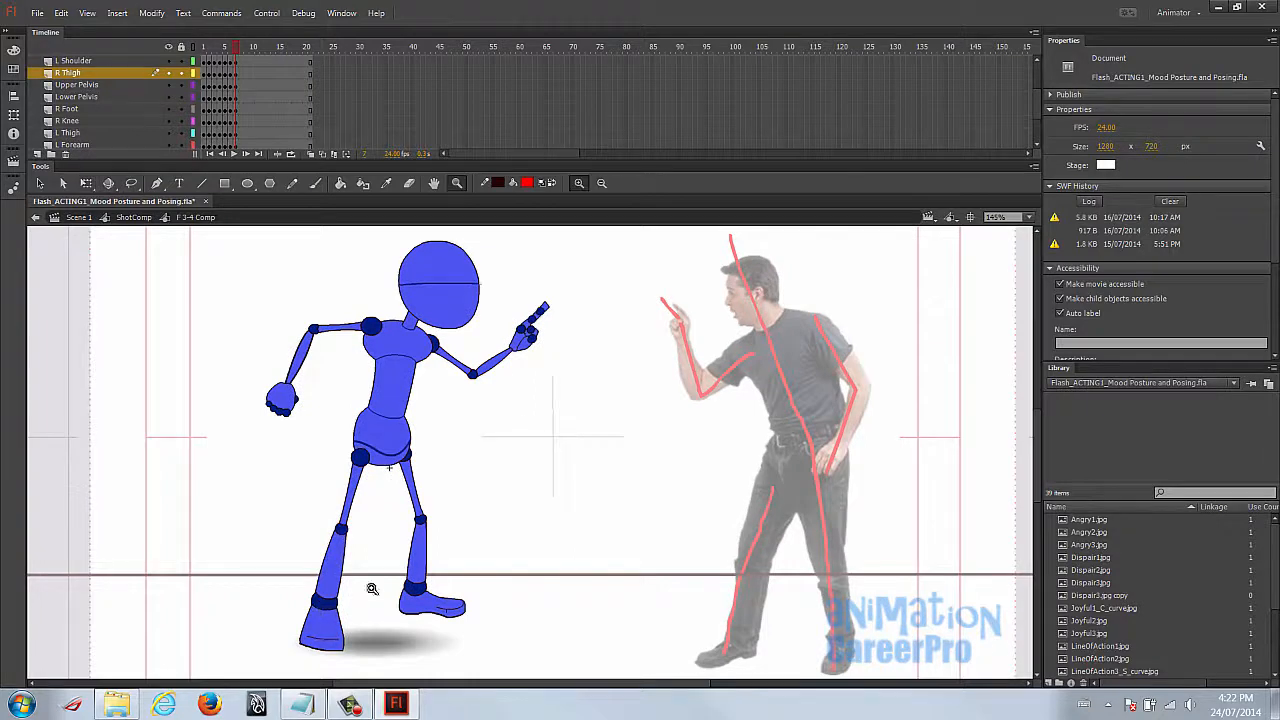
left_click(335, 634)
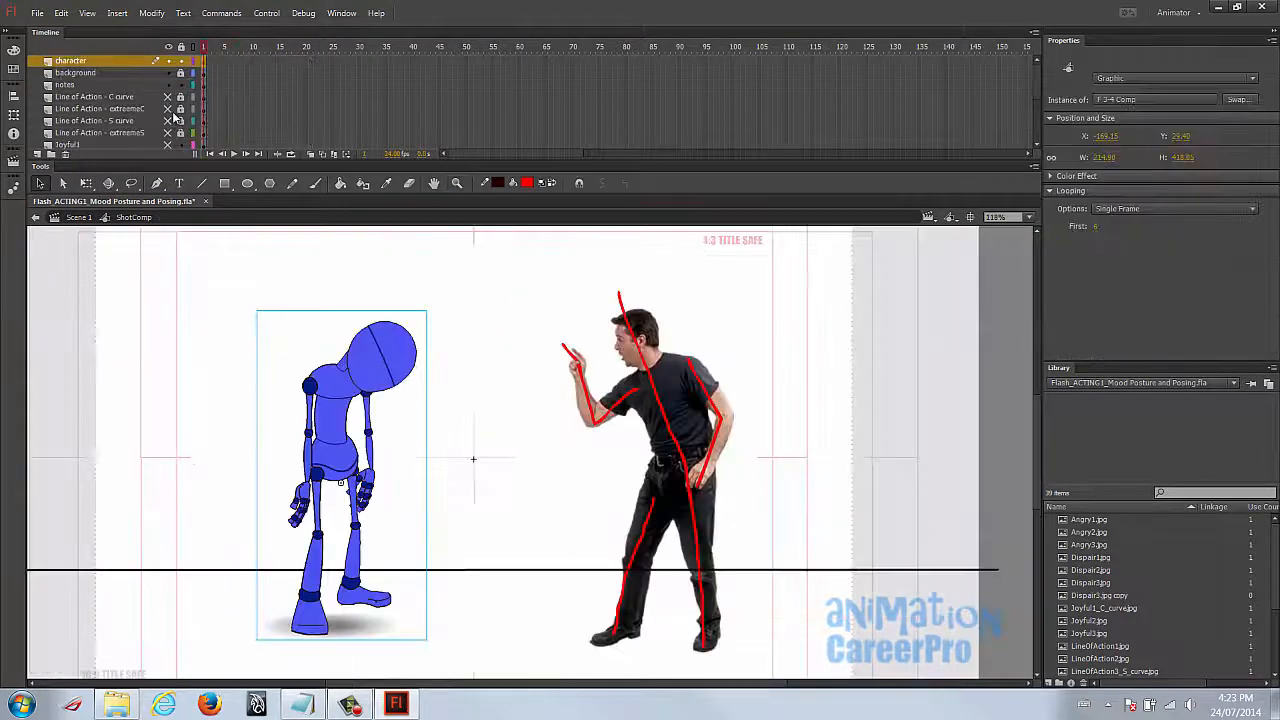
Swap the visible reference from Angry1 to Angry2 and clear the old red guide lines from the notes.
scroll(174, 119, "down", 3)
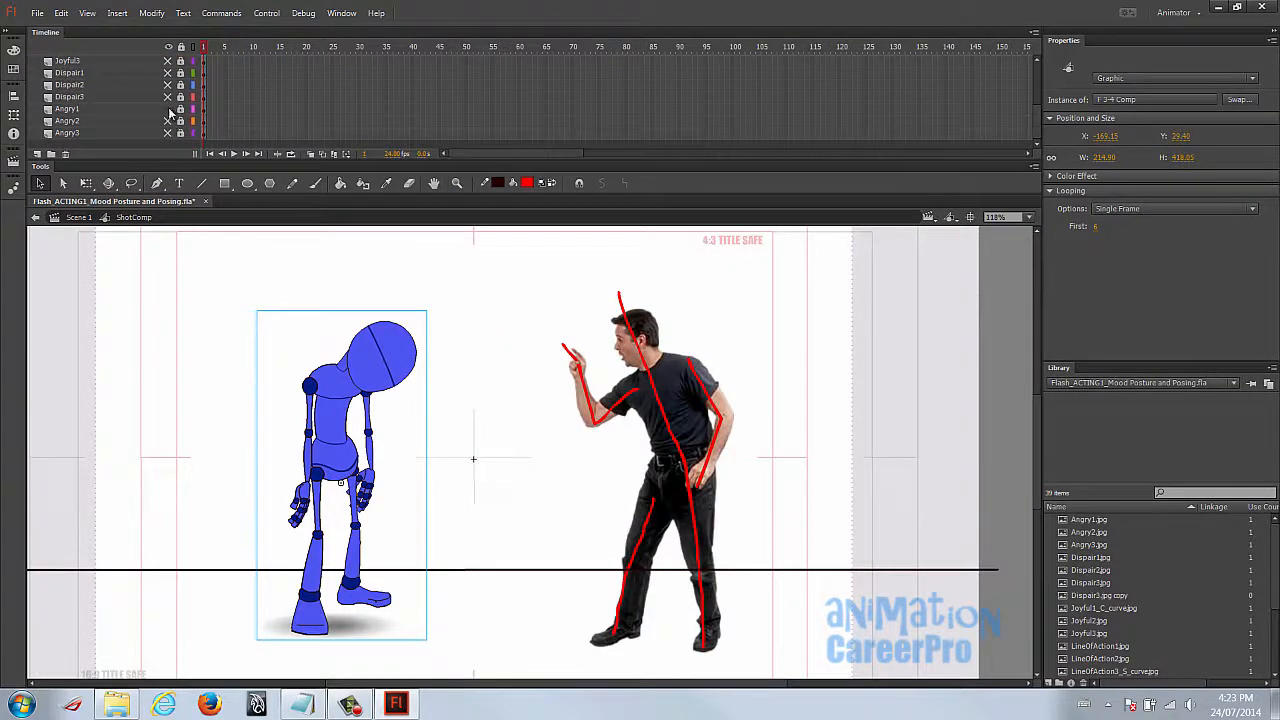
left_click(168, 108)
left_click(168, 120)
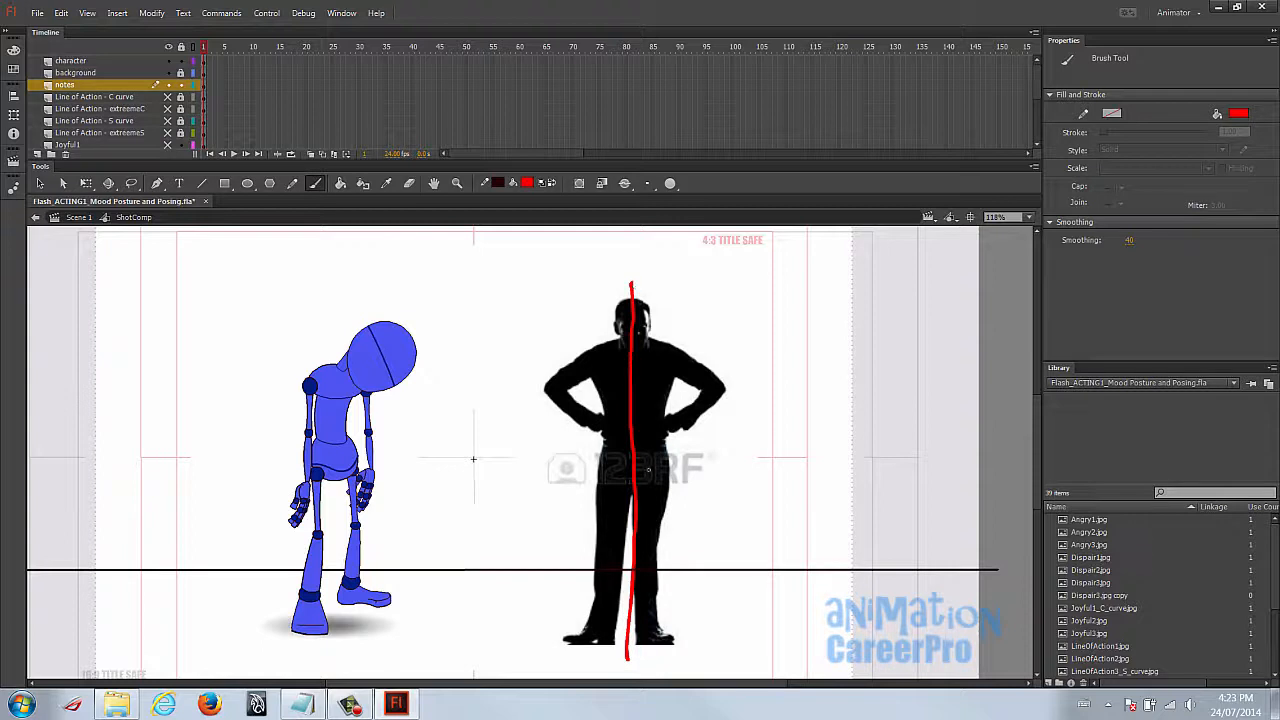
Paint red guide lines down the Angry2 figure's body and bent arms, and outline the gaps between arms and torso.
left_click_drag(628, 337, 612, 435)
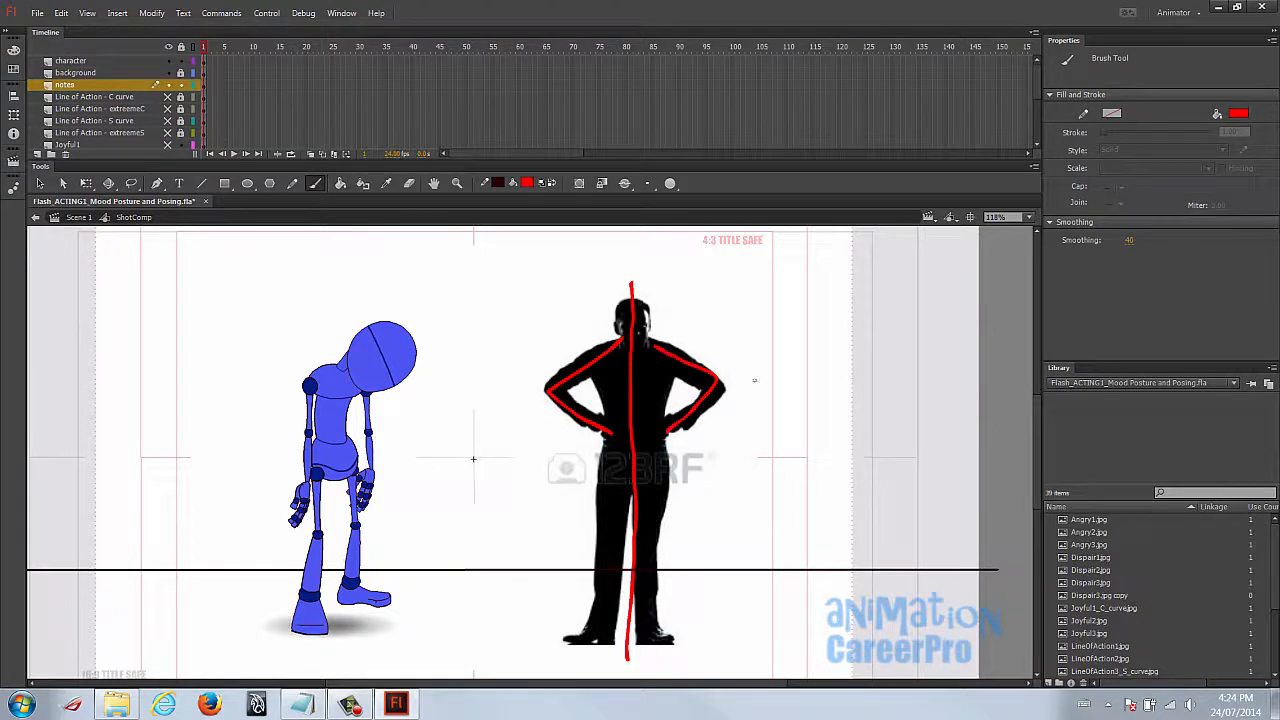
key("v")
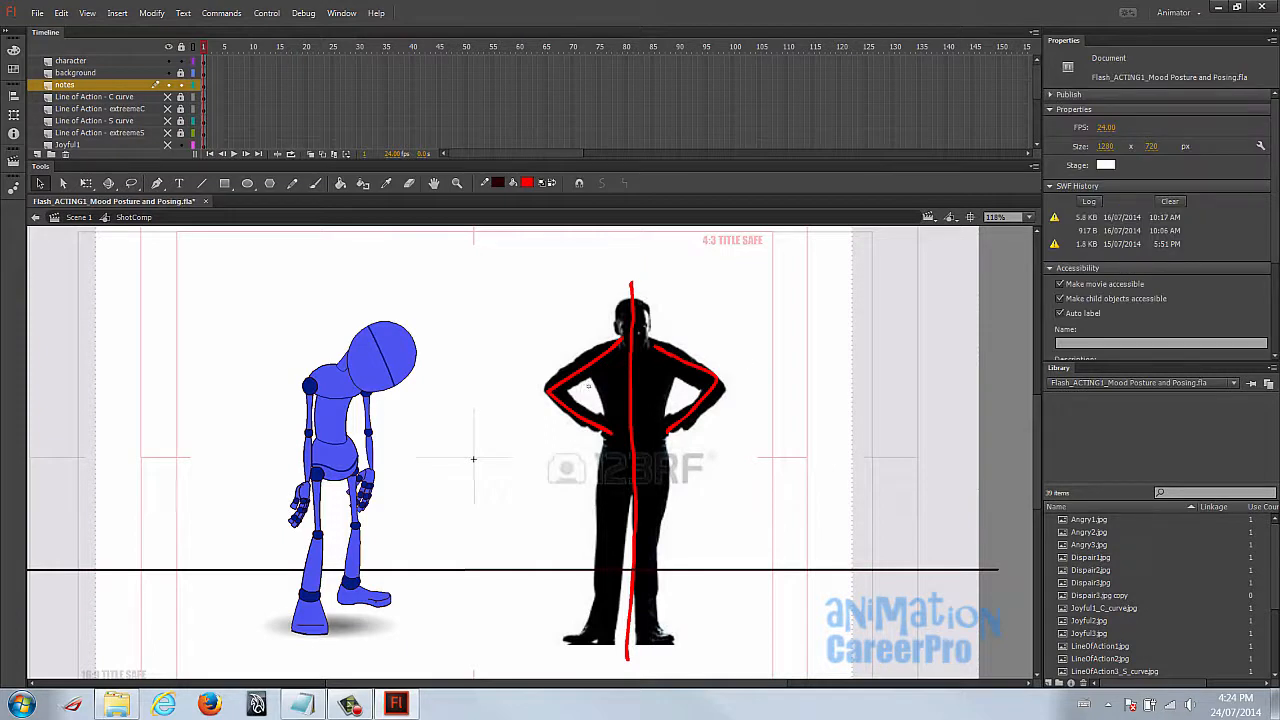
key("b")
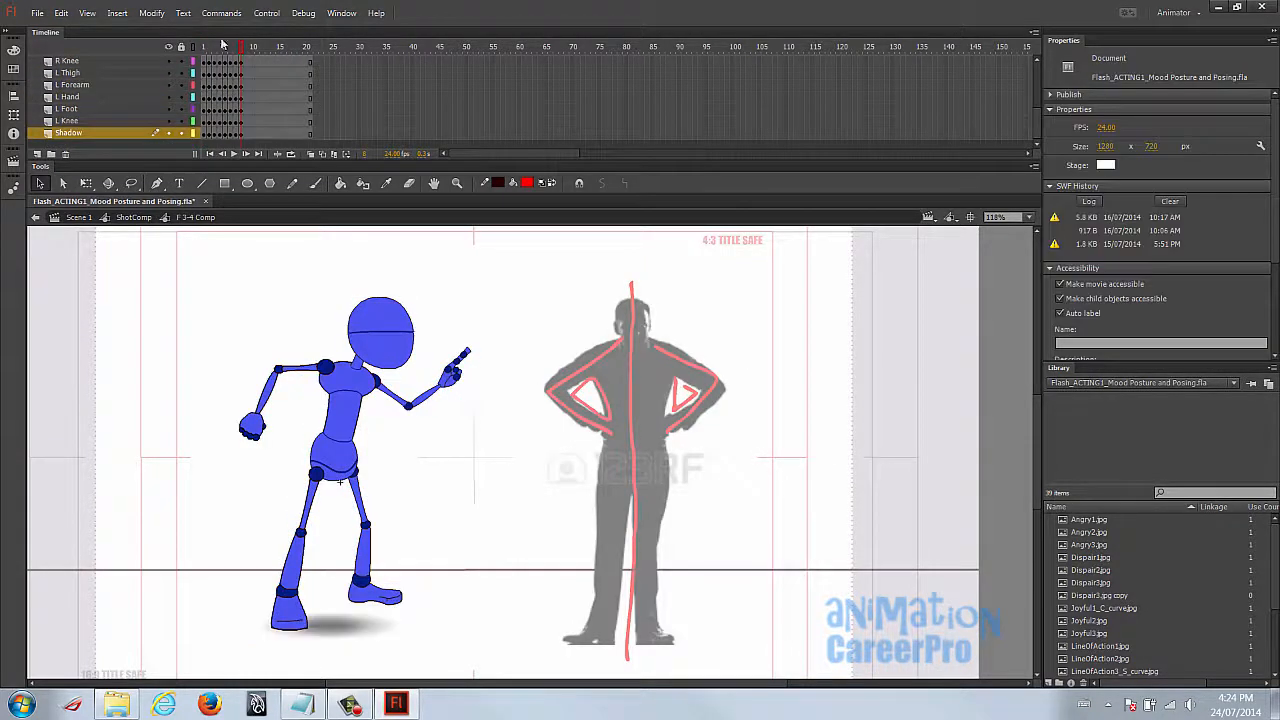
On frame 8 of the character, set the head's first frame to 10 for the front view and move it back over the body.
left_click(241, 49)
left_click(380, 340)
left_click(1099, 226)
type("1")
key("Return")
left_click_drag(380, 340, 353, 329)
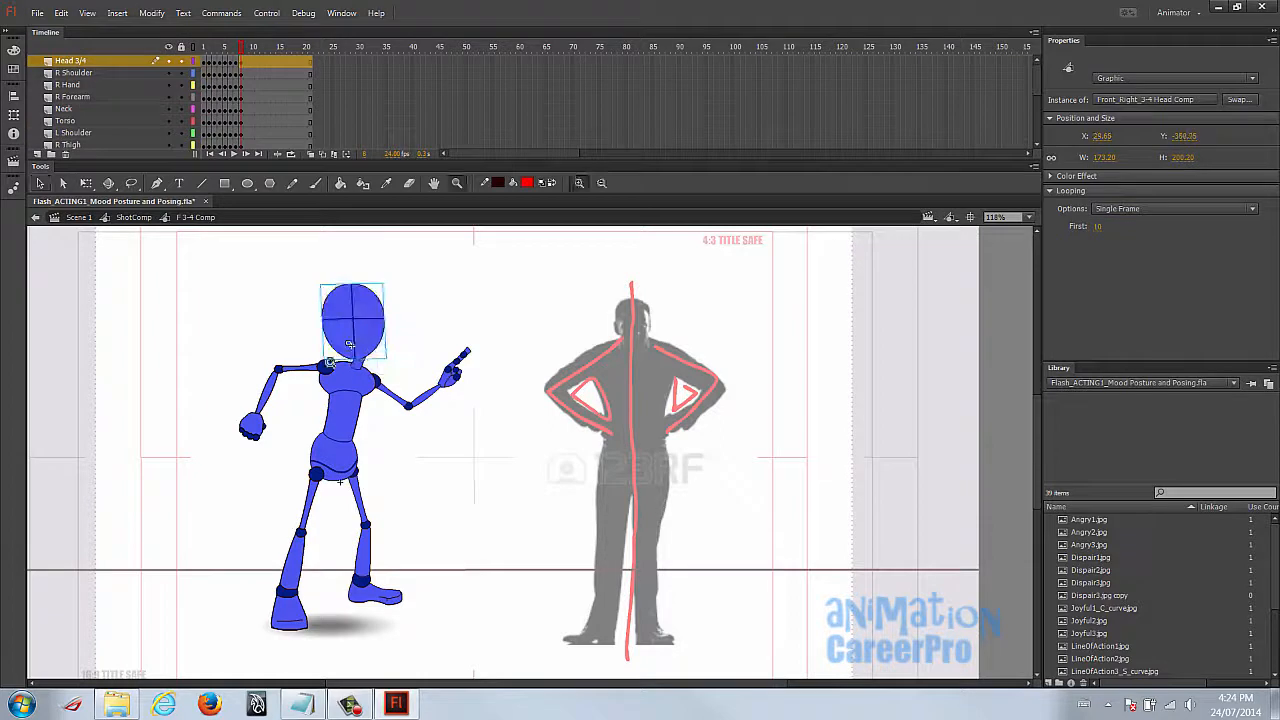
Move both complete arms outward, clear of the torso.
left_click_drag(218, 342, 303, 462)
left_click_drag(303, 370, 224, 371)
left_click_drag(396, 335, 470, 390)
Straighten the neck vertically under the head and rotate the torso upright beneath it.
key("z")
left_click_drag(290, 270, 491, 471)
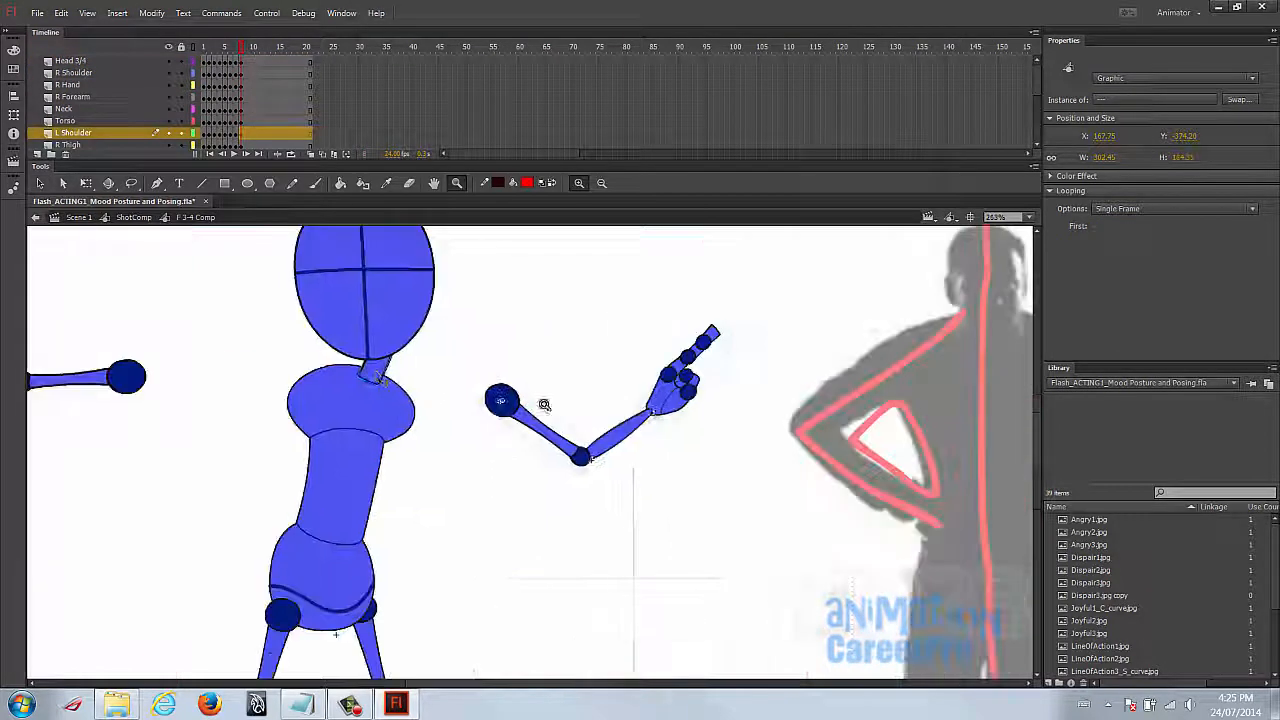
key("v")
left_click(378, 375)
key("q")
left_click_drag(394, 398, 417, 413)
left_click_drag(388, 371, 369, 373)
left_click_drag(389, 427, 452, 375)
Check the views inside the upper pelvis symbol, then switch the pelvis pieces to the front view and align them under the torso.
double_click(312, 456)
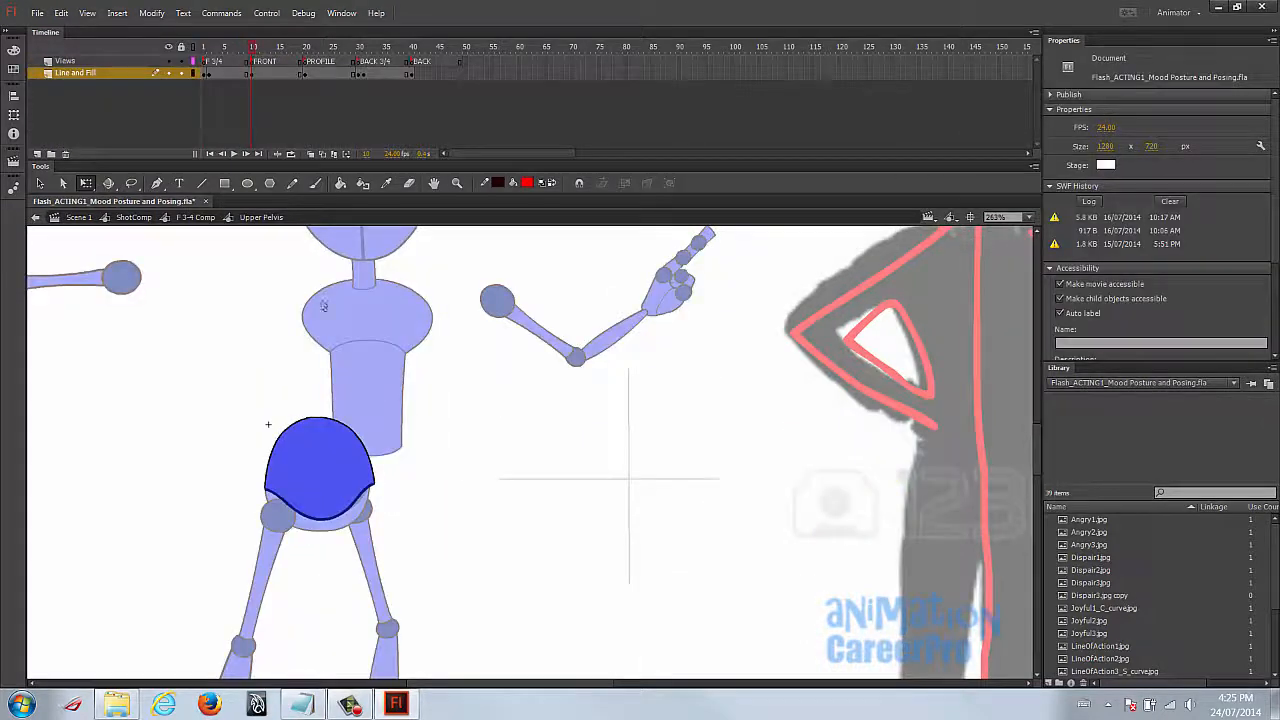
double_click(270, 367)
left_click(1097, 227)
type("1")
key("Return")
left_click_drag(318, 473, 395, 536)
left_click(1100, 227)
type("1")
Straighten both thighs vertically at the hips and move the L Thigh layer up above the Upper Pelvis layer.
key("ctrl+minus")
left_click_drag(517, 500, 541, 560)
key("v")
key("q")
left_click(443, 513)
left_click_drag(430, 555, 464, 492)
key("v")
key("ctrl+equal")
left_click(541, 466)
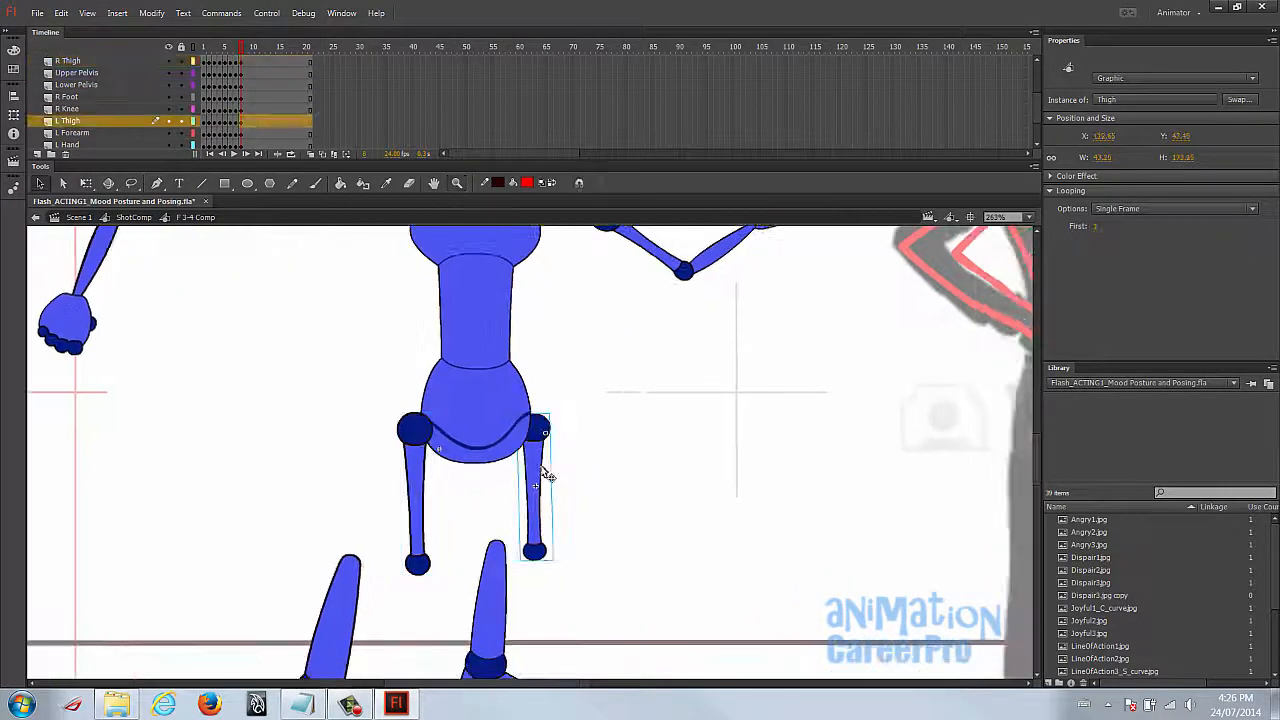
left_click_drag(97, 126, 97, 68)
Attach the left and right shins at the knees and rotate both to hang vertically.
left_click_drag(509, 489, 491, 340)
left_click_drag(478, 465, 518, 476)
key("q")
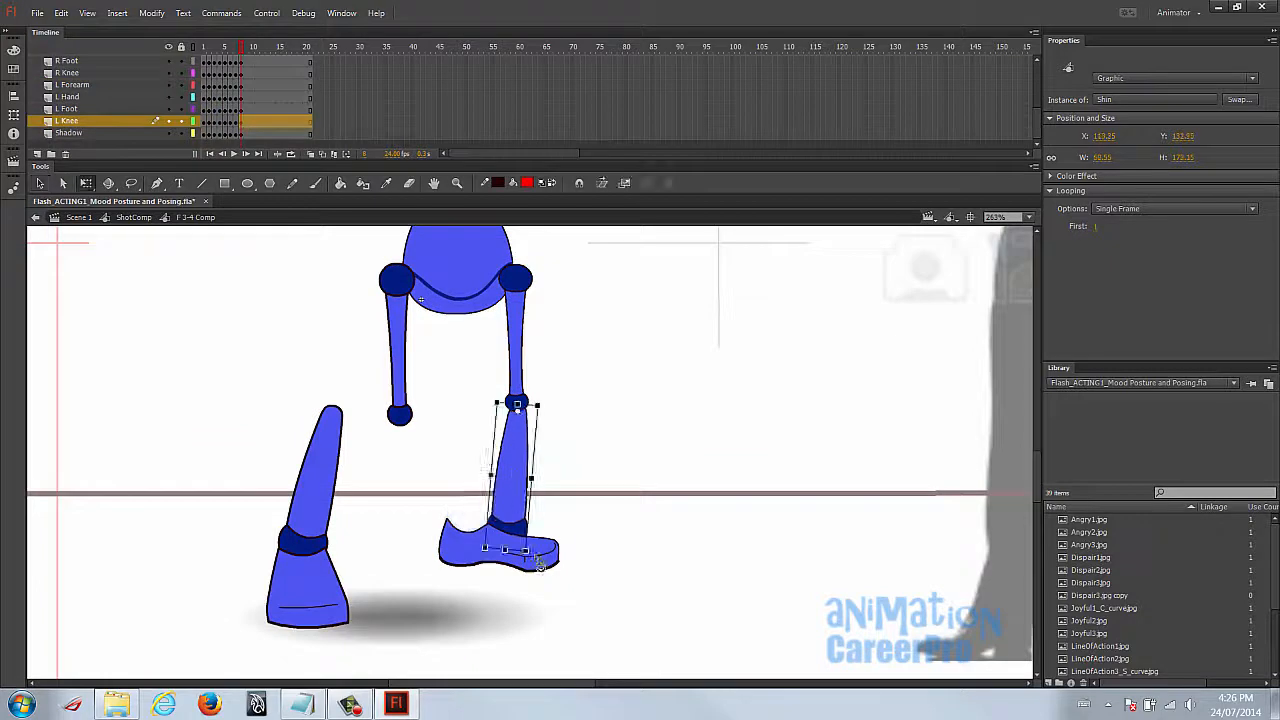
left_click_drag(541, 564, 555, 562)
left_click(327, 473)
left_click_drag(327, 473, 395, 480)
left_click_drag(404, 584, 440, 595)
Place both feet under the shins and centre the shadow beneath the legs.
left_click_drag(529, 565, 580, 580)
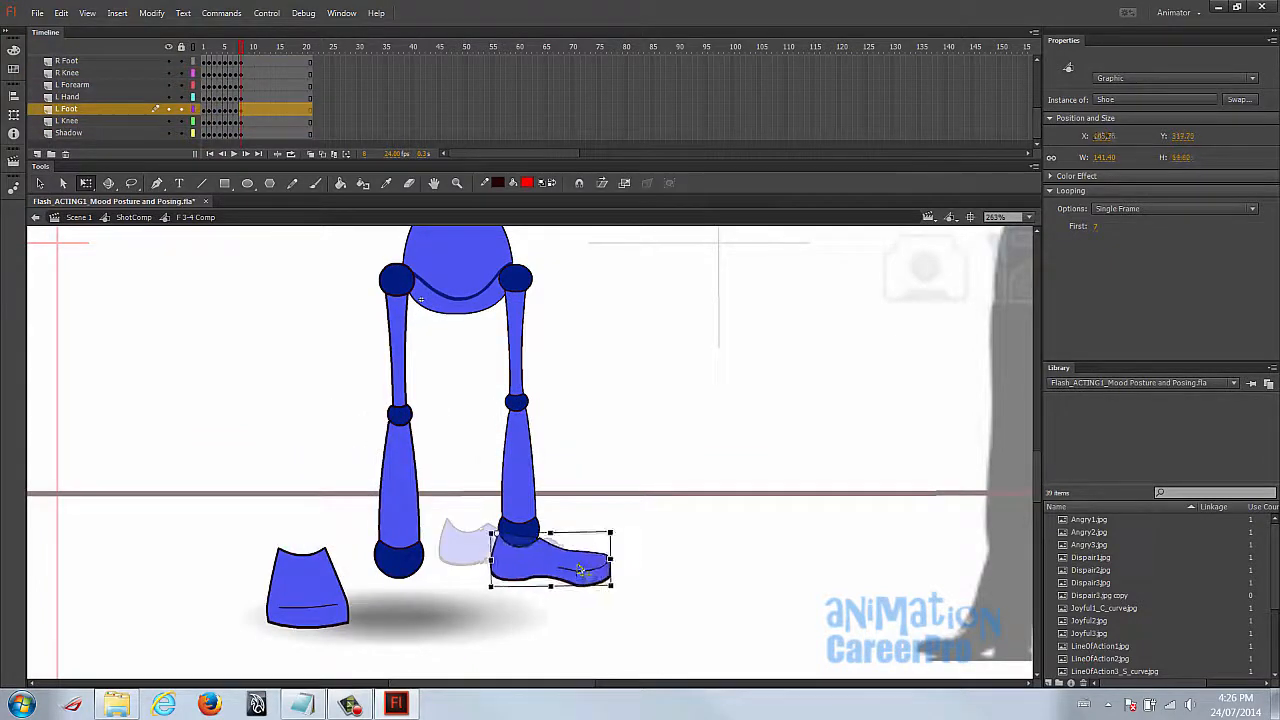
left_click(298, 590)
left_click_drag(298, 590, 399, 601)
left_click_drag(472, 627, 540, 621)
Even out the legs so both knees sit level, and move both feet clear of the shins.
key("z")
left_click(481, 560, "alt")
left_click_drag(483, 563, 457, 634)
left_click(509, 473)
key("v")
left_click(562, 366)
key("q")
left_click_drag(559, 450, 559, 461)
left_click_drag(600, 555, 678, 557)
left_click_drag(465, 588, 280, 534)
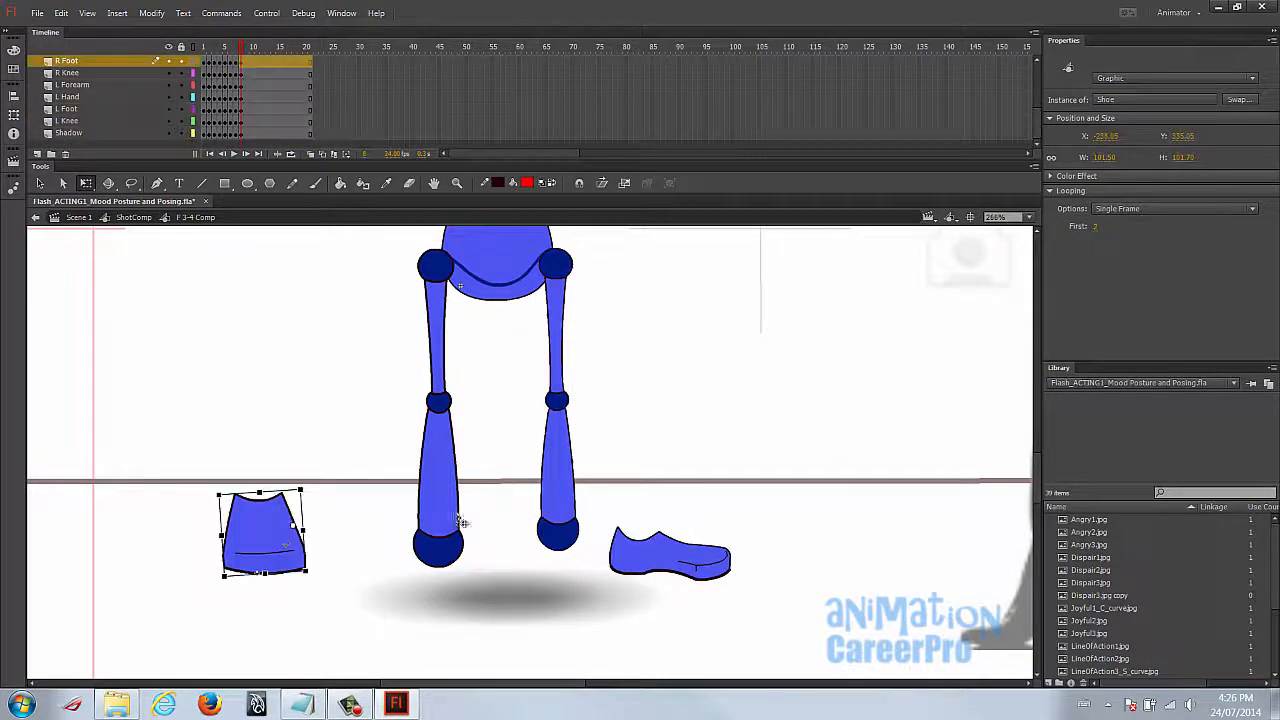
Switch the right foot to an outward-pointing view and seat it at the right ankle.
key("z")
left_click(460, 540, "alt")
left_click(1095, 228)
type("1")
key("Return")
left_click(420, 553)
key("q")
left_click_drag(384, 551, 440, 567)
Switch the left foot to its front-facing view with first frame 2 and bring it under the left ankle.
left_click(558, 554)
left_click(1096, 227)
key("Up")
key("Up")
key("Up")
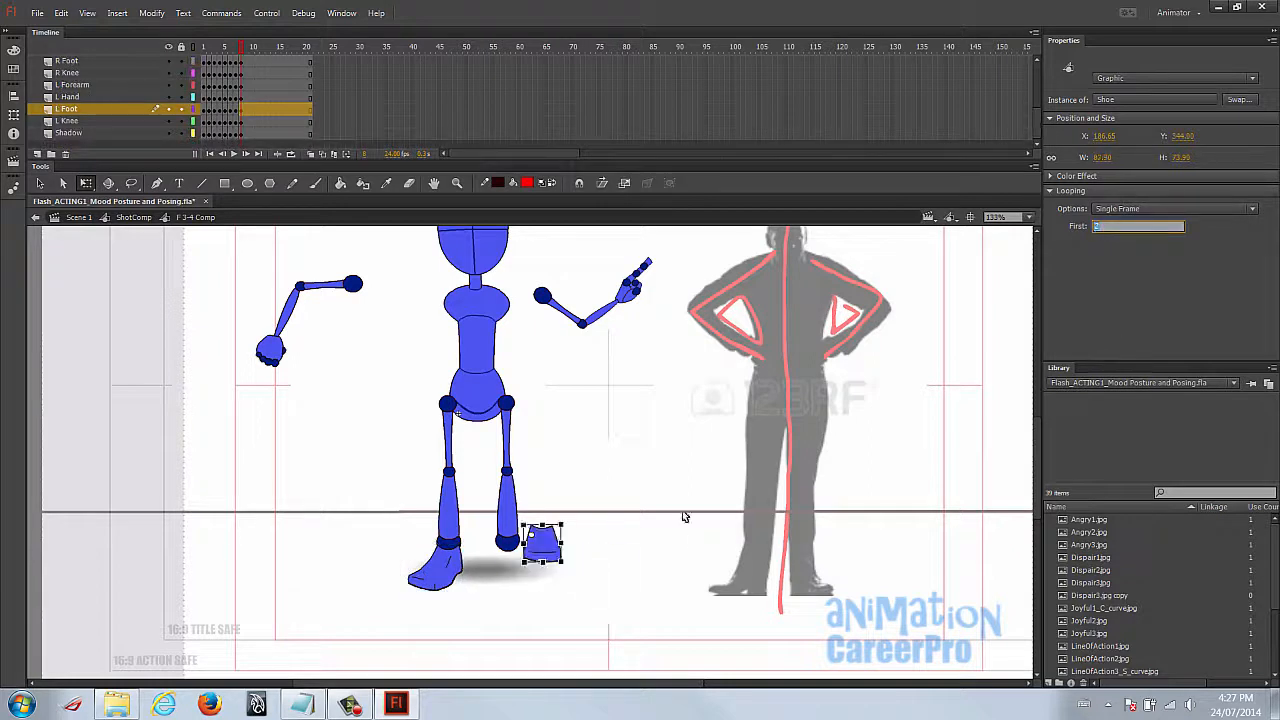
left_click_drag(558, 546, 509, 562)
Nudge the left foot into place beneath the ankle and fine-tune the left leg's alignment.
key("ctrl+z")
key("ctrl+z")
left_click(643, 573)
left_click_drag(645, 577, 644, 576)
left_click(512, 562)
key("Down")
key("Down")
key("Down")
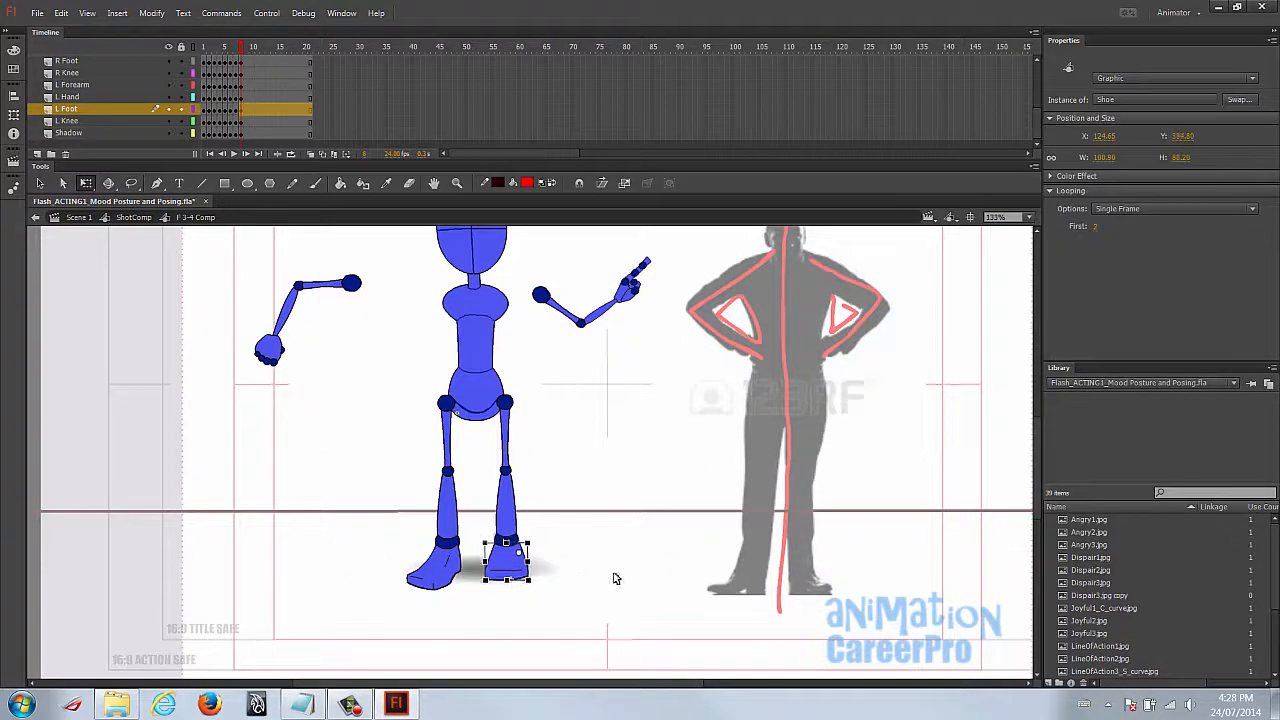
key("ctrl+space")
left_click(514, 576)
left_click_drag(516, 471, 516, 486)
left_click_drag(507, 430, 503, 425)
Reattach the left upper arm to the torso at the shoulder.
key("ctrl+space")
left_click(491, 391, "alt")
mouse_move(554, 347)
left_mouse_down()
mouse_move(554, 474)
mouse_move(591, 345)
mouse_move(566, 353)
left_mouse_up()
key("ctrl+space")
left_click_drag(389, 266, 957, 464)
Rotate the left forearm and hand together toward the waist and join them at the elbow.
key("q")
left_click(470, 428)
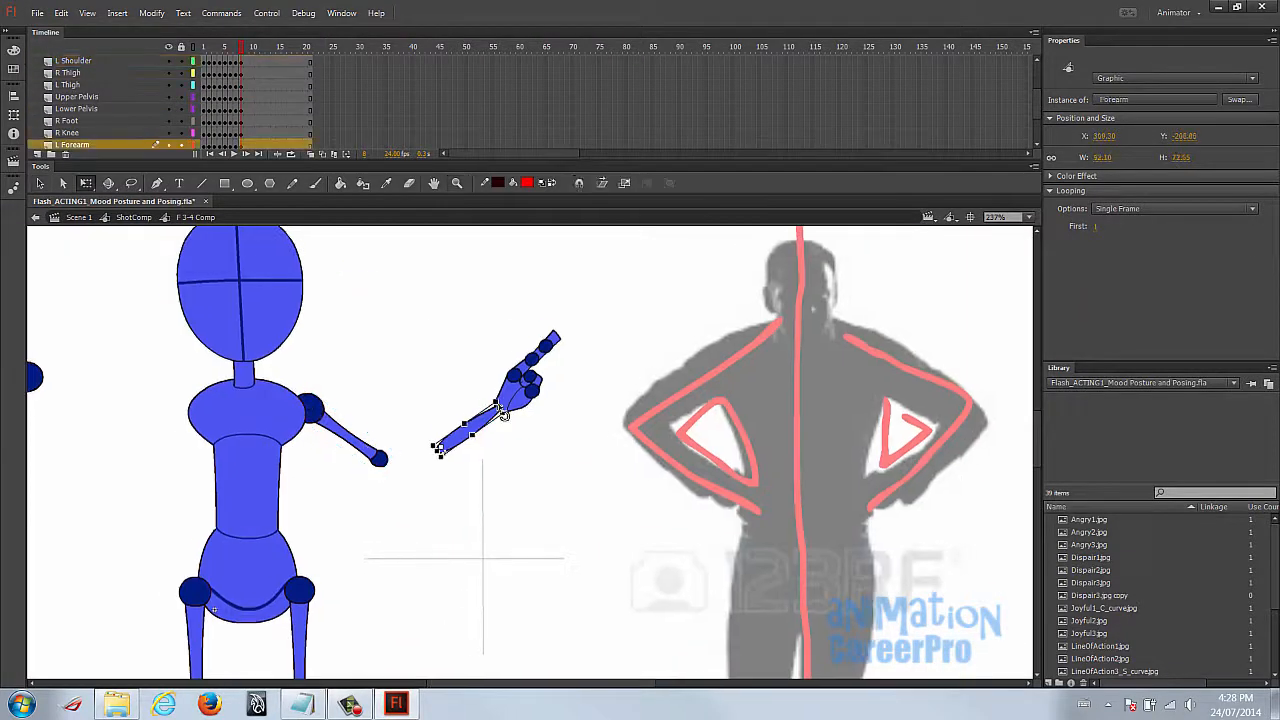
left_click(506, 402, "shift")
left_click_drag(585, 320, 438, 465)
left_click_drag(490, 388, 310, 530)
Raise the left arm slightly on the shoulder and set the left hand's first frame to 10 for a fist on the waist.
left_click(312, 532)
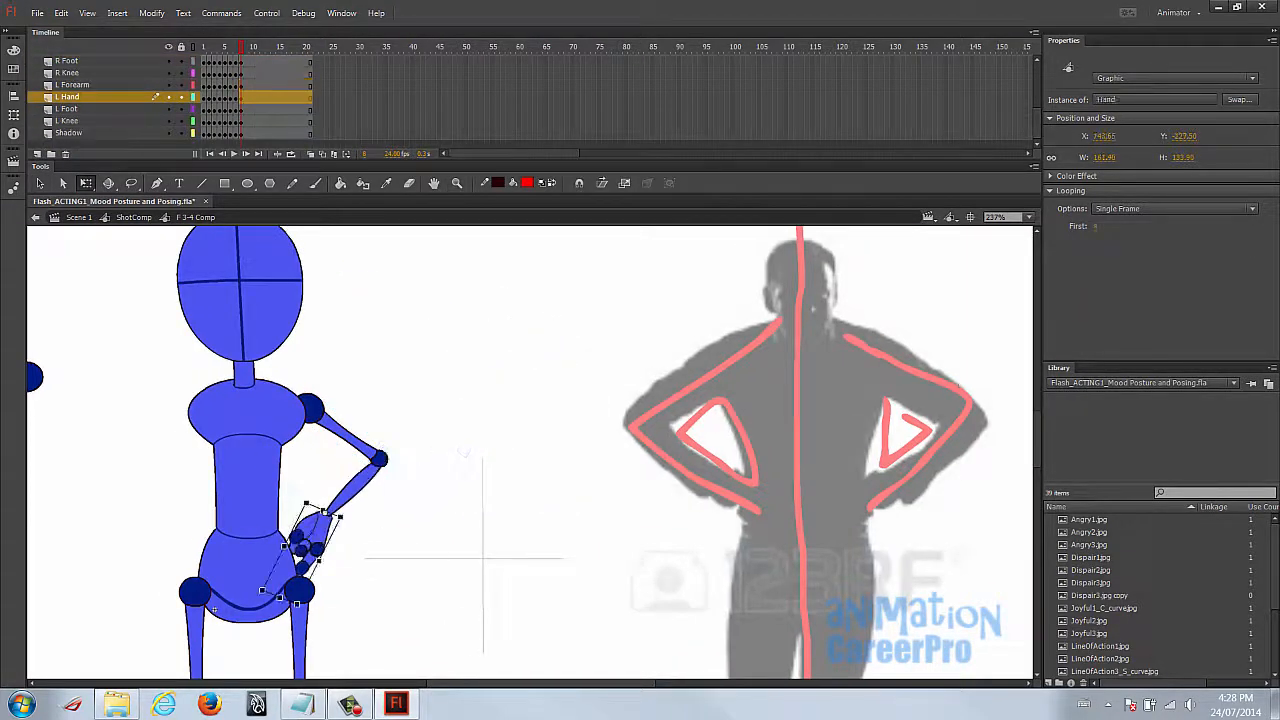
left_click_drag(333, 433, 321, 416)
left_click_drag(357, 484, 345, 467)
mouse_move(324, 510)
left_mouse_down()
mouse_move(334, 516)
mouse_move(305, 529)
mouse_move(318, 529)
mouse_move(298, 566)
mouse_move(303, 526)
left_mouse_up()
left_click(1096, 227)
type("10")
left_click(387, 494)
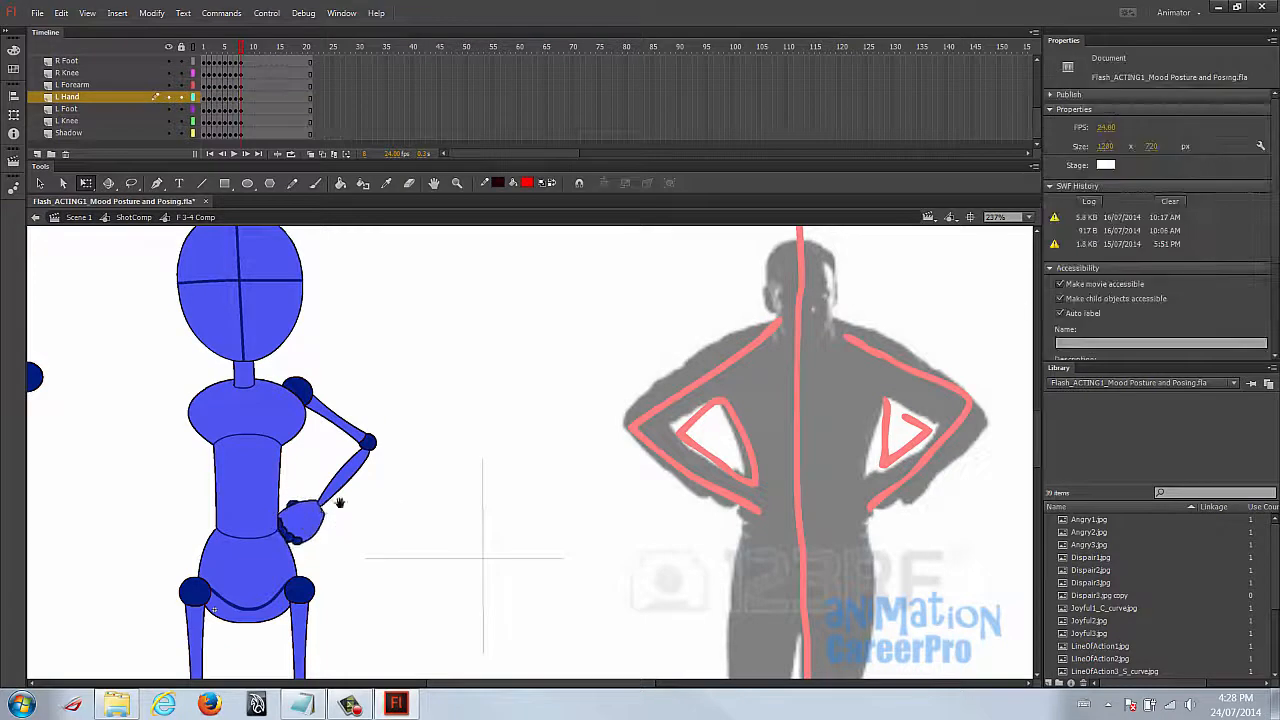
Place the right fist against the waist on the character's right side.
left_click_drag(387, 494, 542, 473)
left_click(62, 480)
left_click_drag(82, 490, 360, 505)
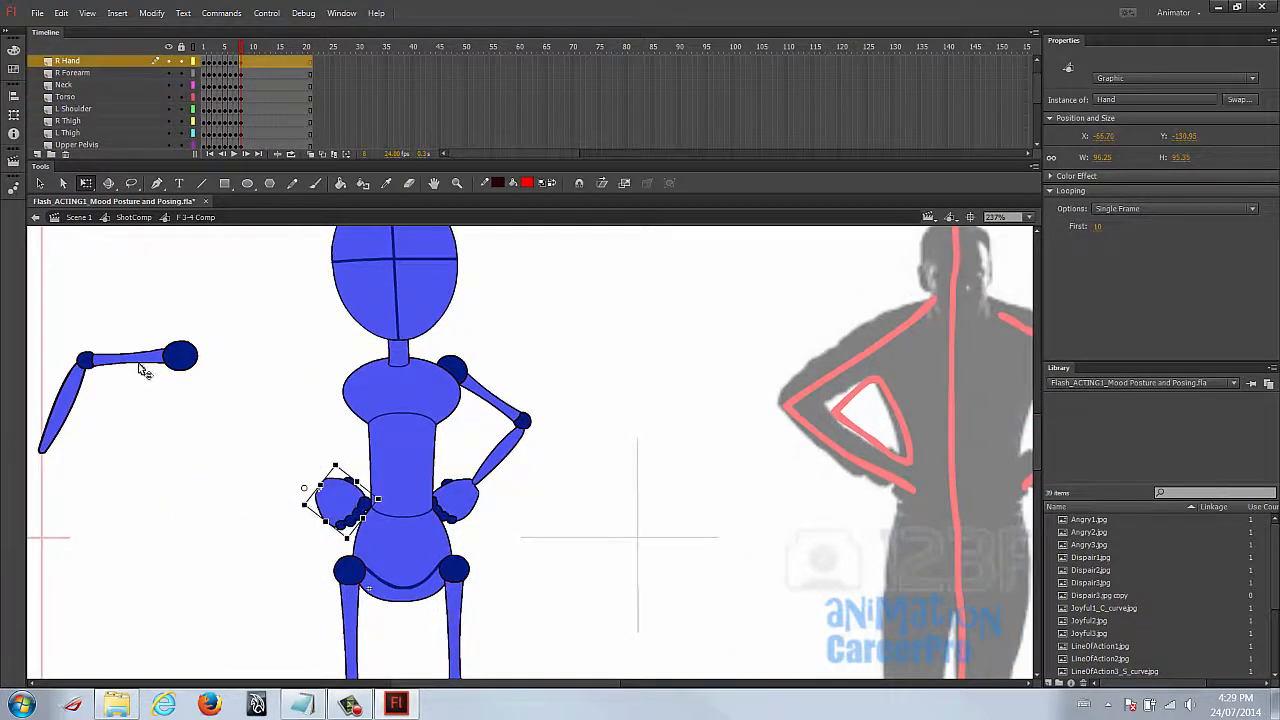
Rotate the right forearm and upper arm into an outward-bent elbow and join them to the shoulder and fist.
left_click(66, 406)
left_click_drag(97, 446, 190, 458)
left_click_drag(143, 484, 212, 486)
left_click(225, 368, "shift")
left_click_drag(302, 480, 342, 424)
left_click_drag(214, 373, 440, 387)
left_click_drag(472, 531, 424, 511)
left_click(401, 502)
key("v")
left_click(365, 506)
key("ctrl+minus")
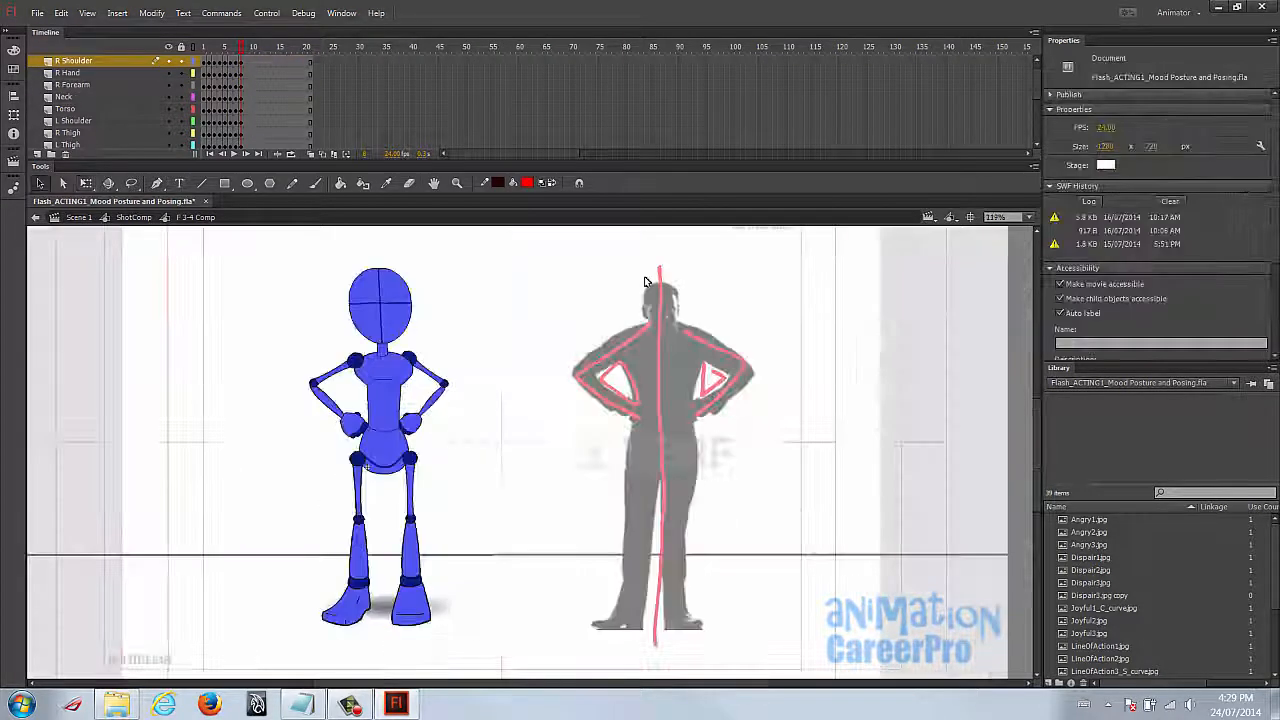
Nudge the head down closer to the shoulders, to Y -342.75.
left_click(405, 325)
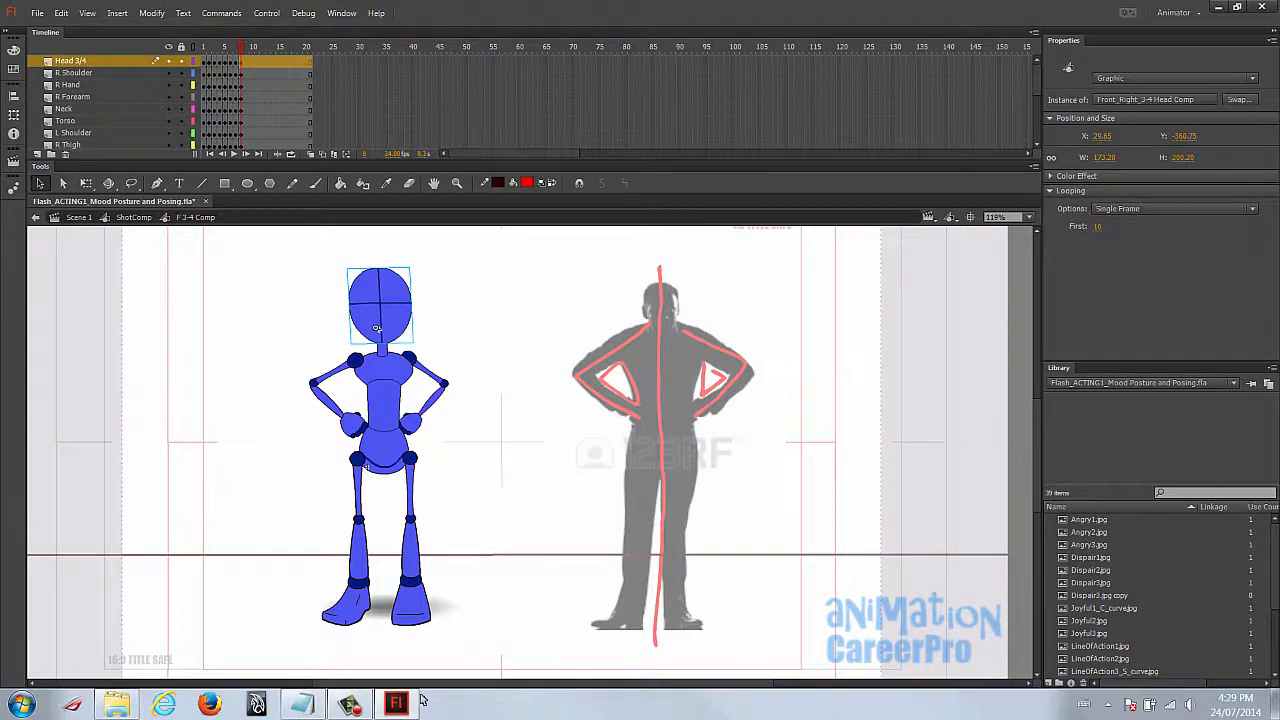
key("Down")
key("Down")
key("Down")
key("Down")
key("Down")
key("Down")
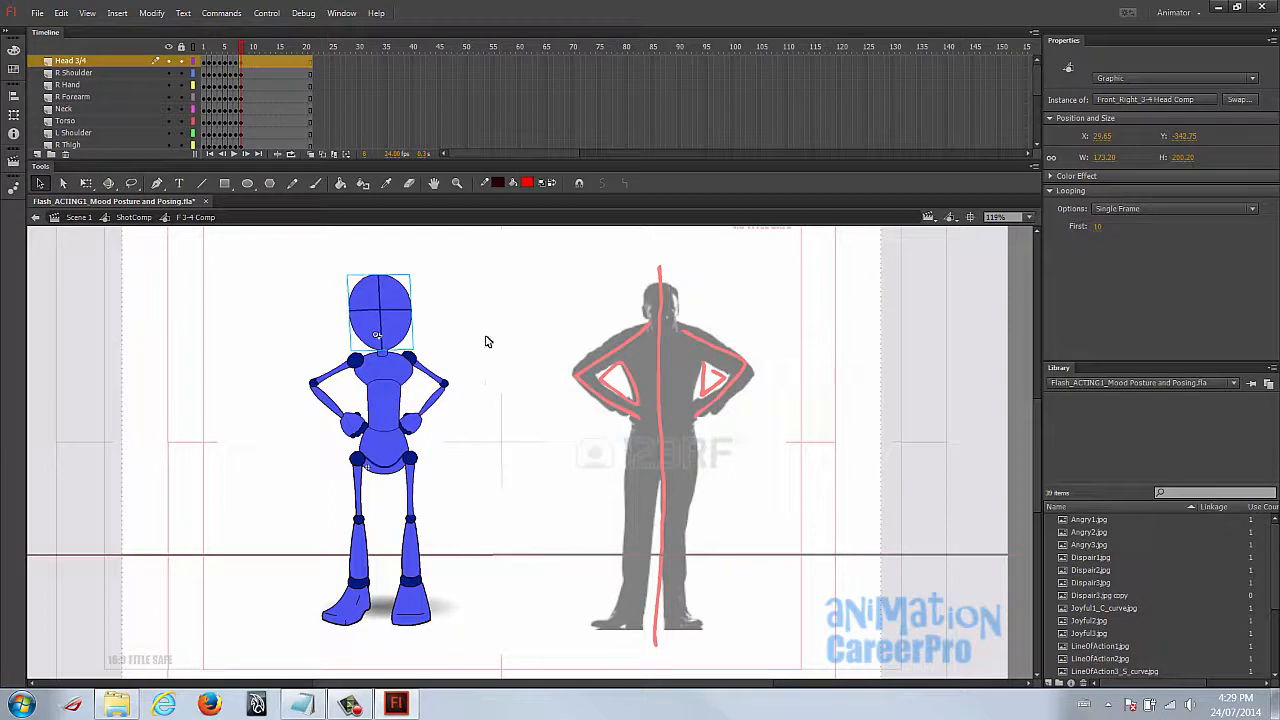
Straighten the head so its centre line runs vertically above the neck.
key("z")
left_click_drag(291, 234, 827, 642)
key("v")
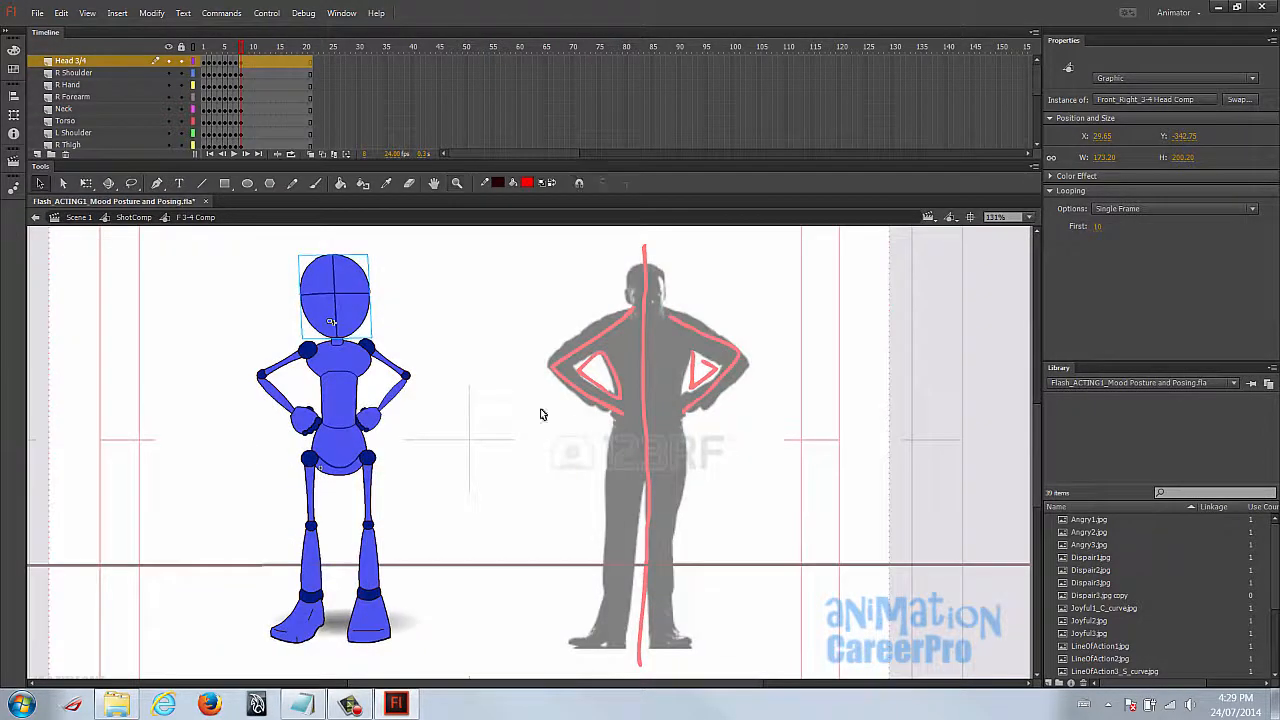
key("q")
left_click(392, 440)
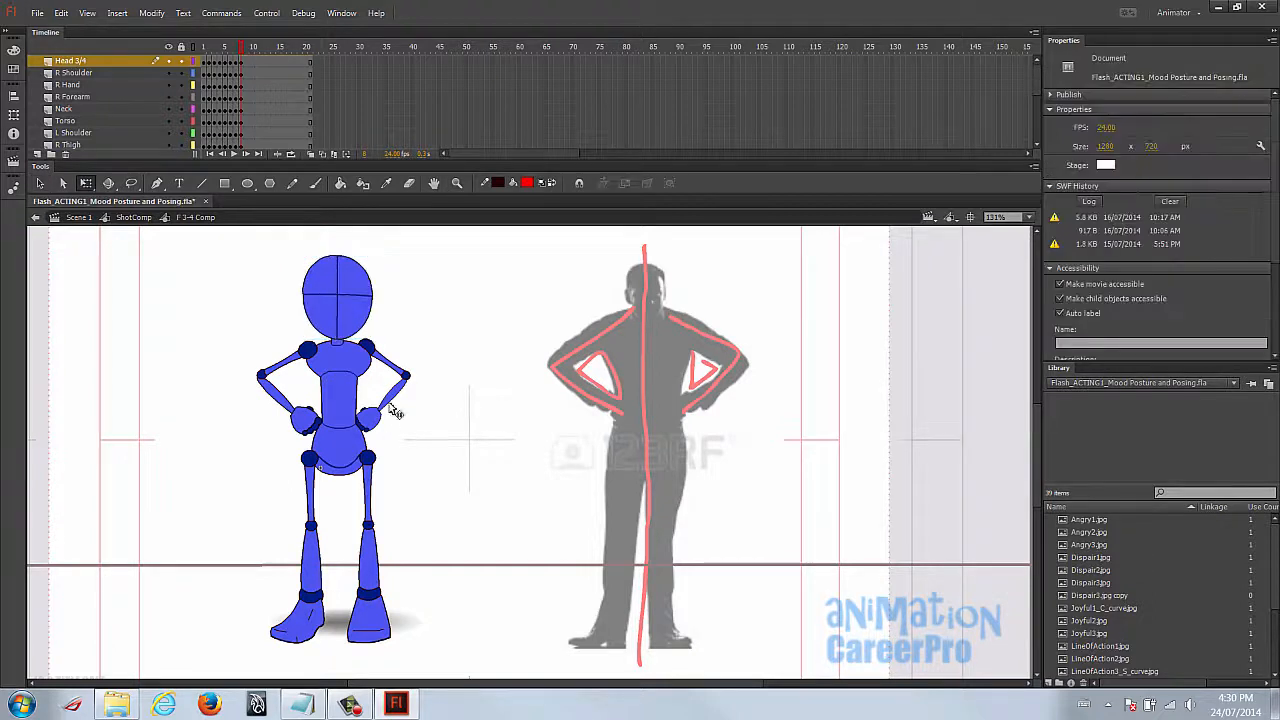
Return to ShotComp, clear the red guide lines and swap the visible reference from Angry2 to Angry3.
double_click(416, 376)
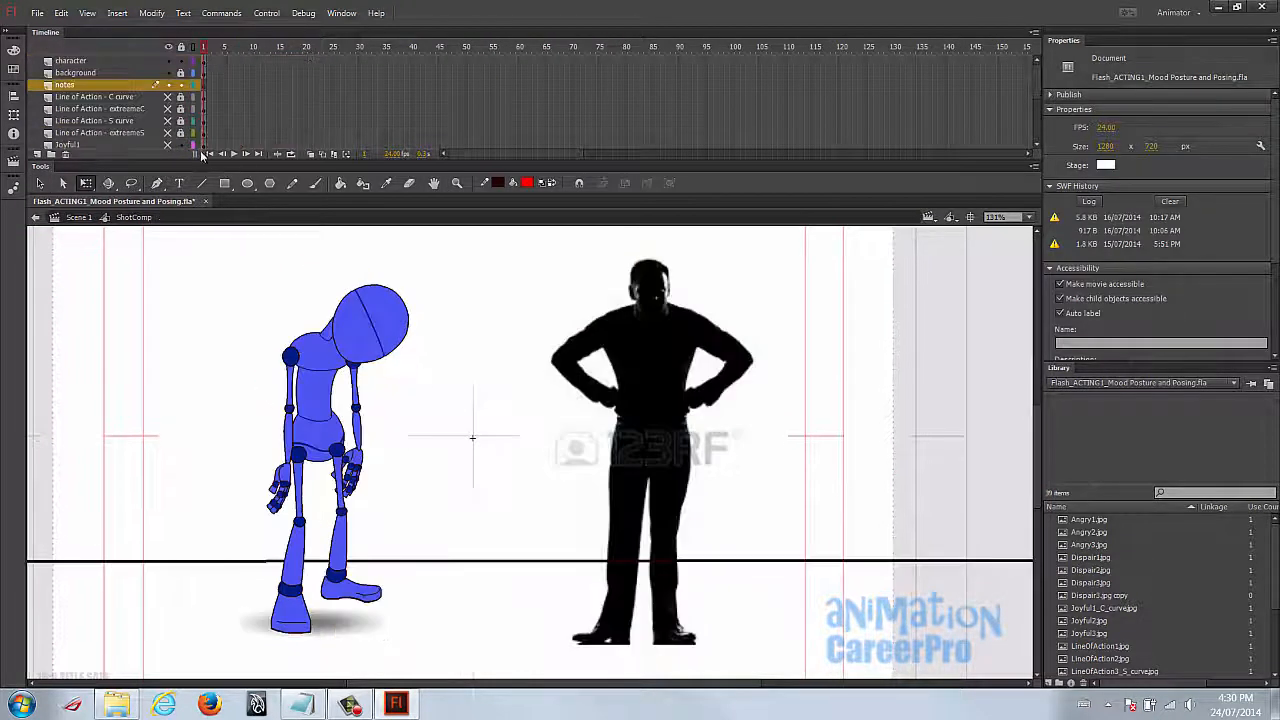
scroll(181, 137, "down", 3)
left_click(169, 125)
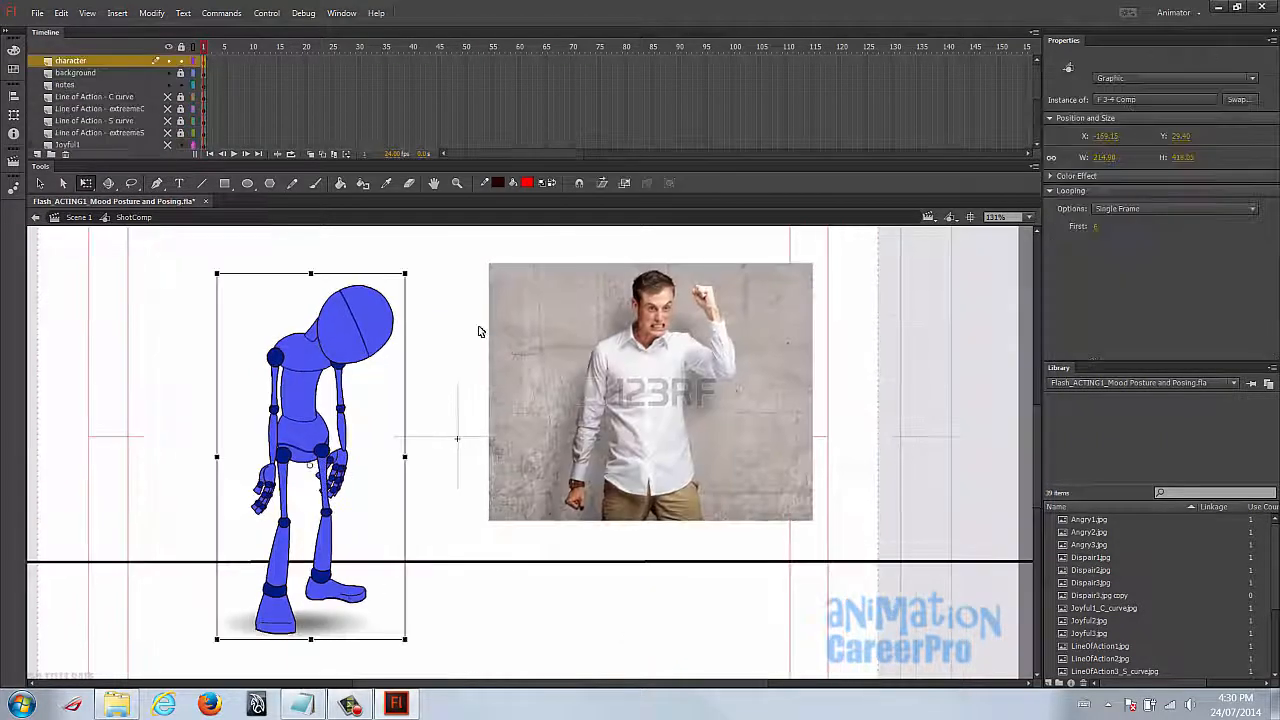
Paint red guide lines on the Angry3 figure down the torso, along the lowered arm and up the raised fist arm.
left_click(316, 185)
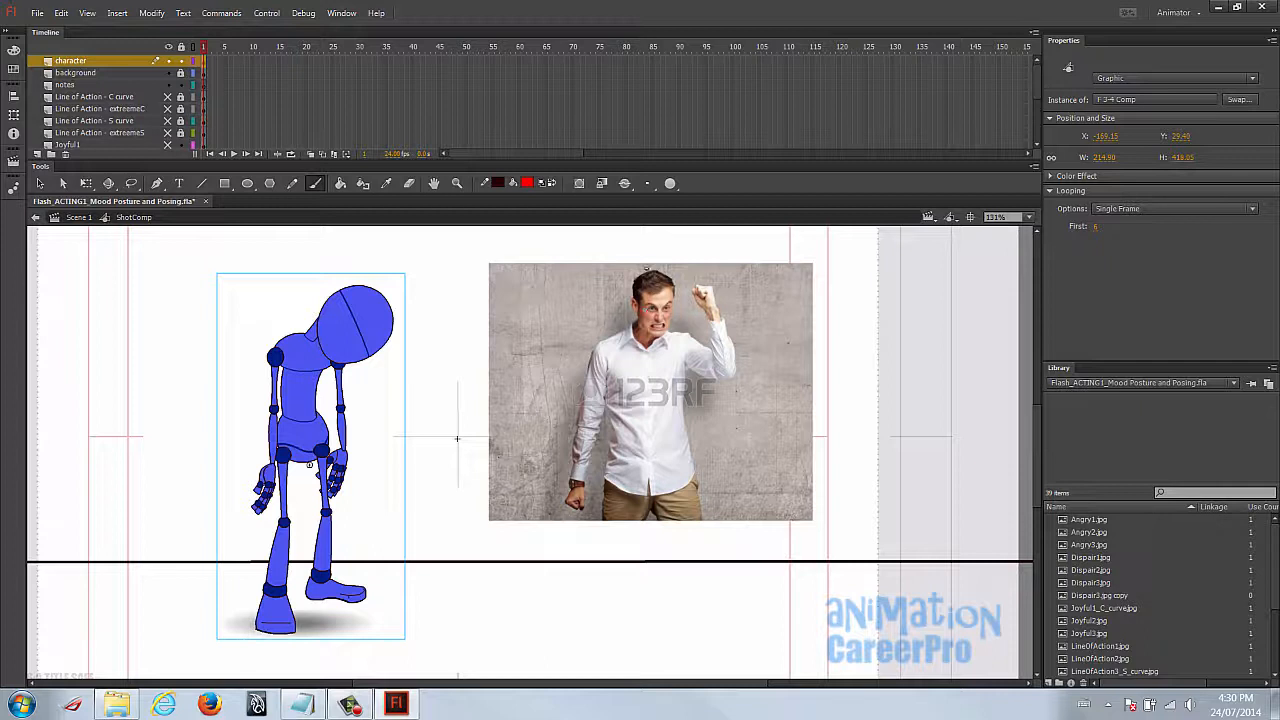
left_click_drag(645, 328, 658, 592)
left_click_drag(597, 350, 579, 546)
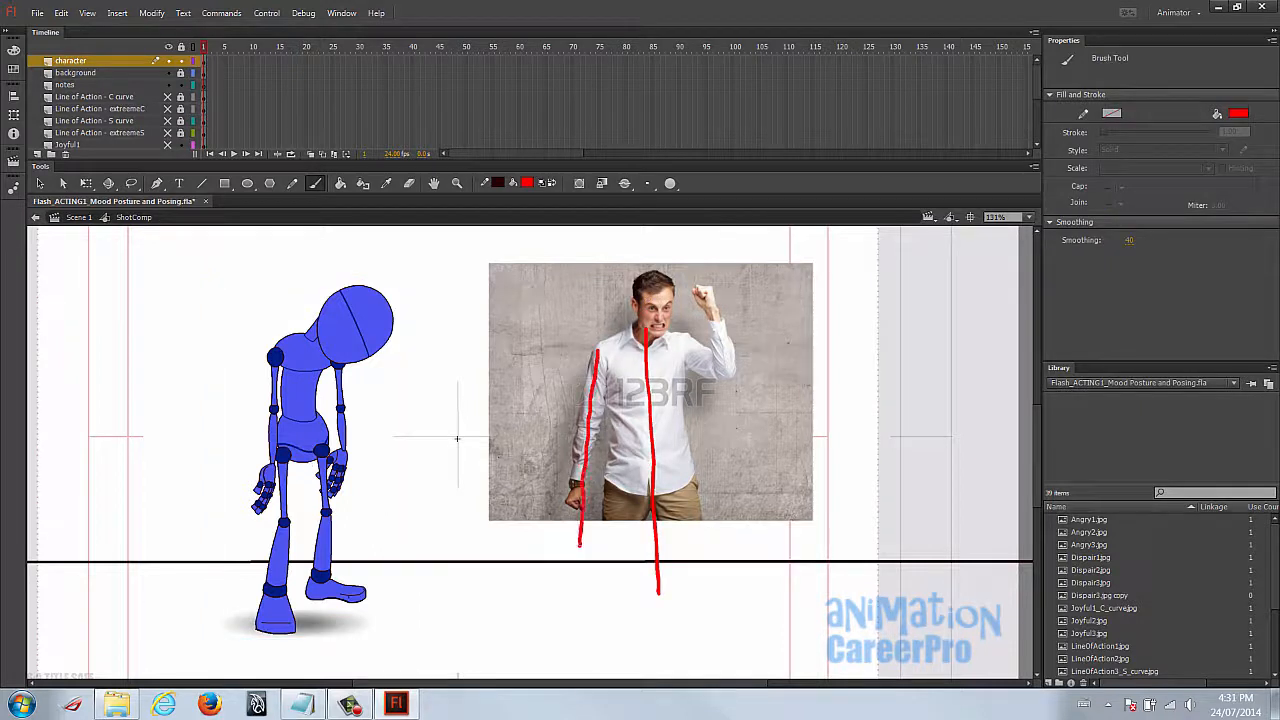
left_click_drag(724, 376, 697, 271)
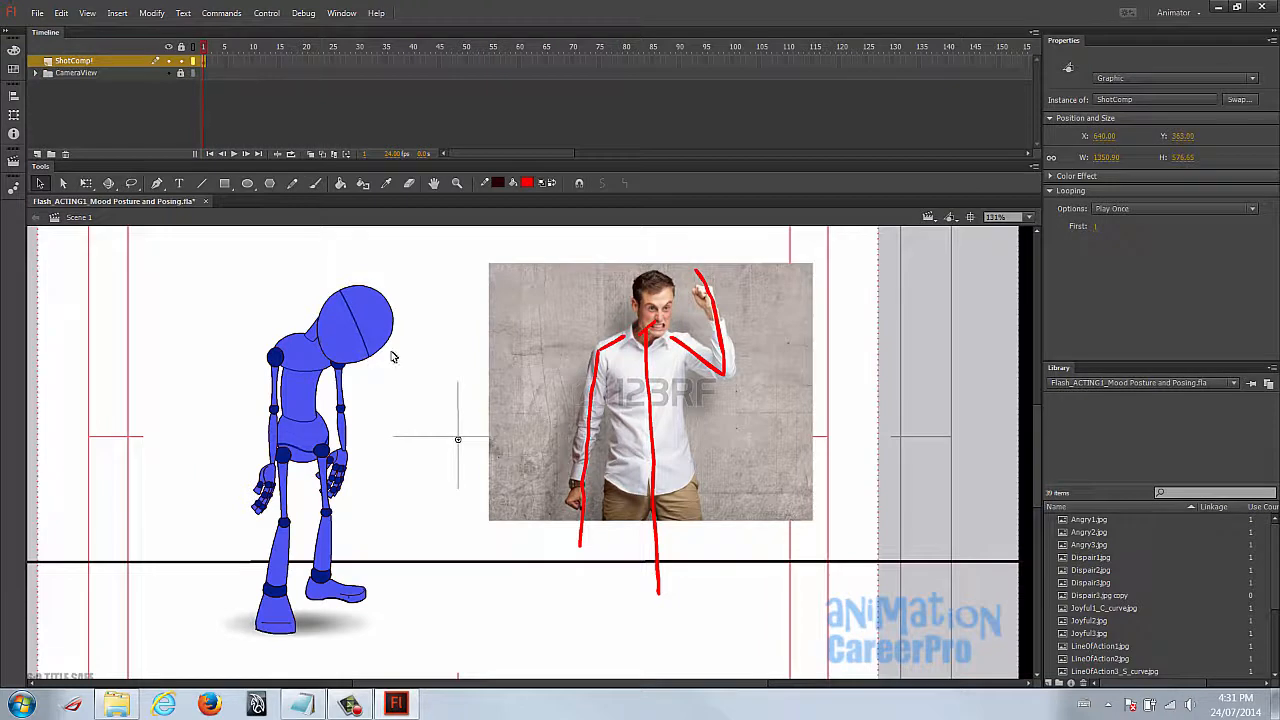
Open the character symbol and insert keyframes on frame 9 across all body-part layers.
double_click(350, 344)
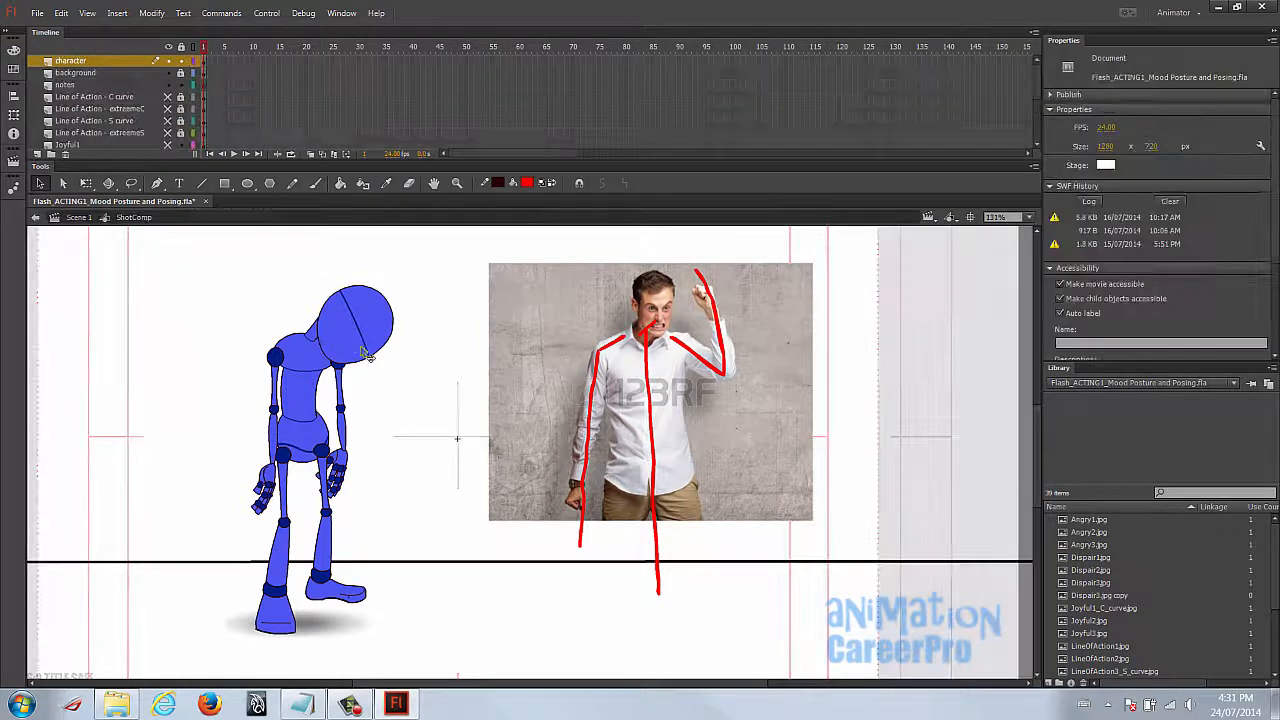
double_click(367, 355)
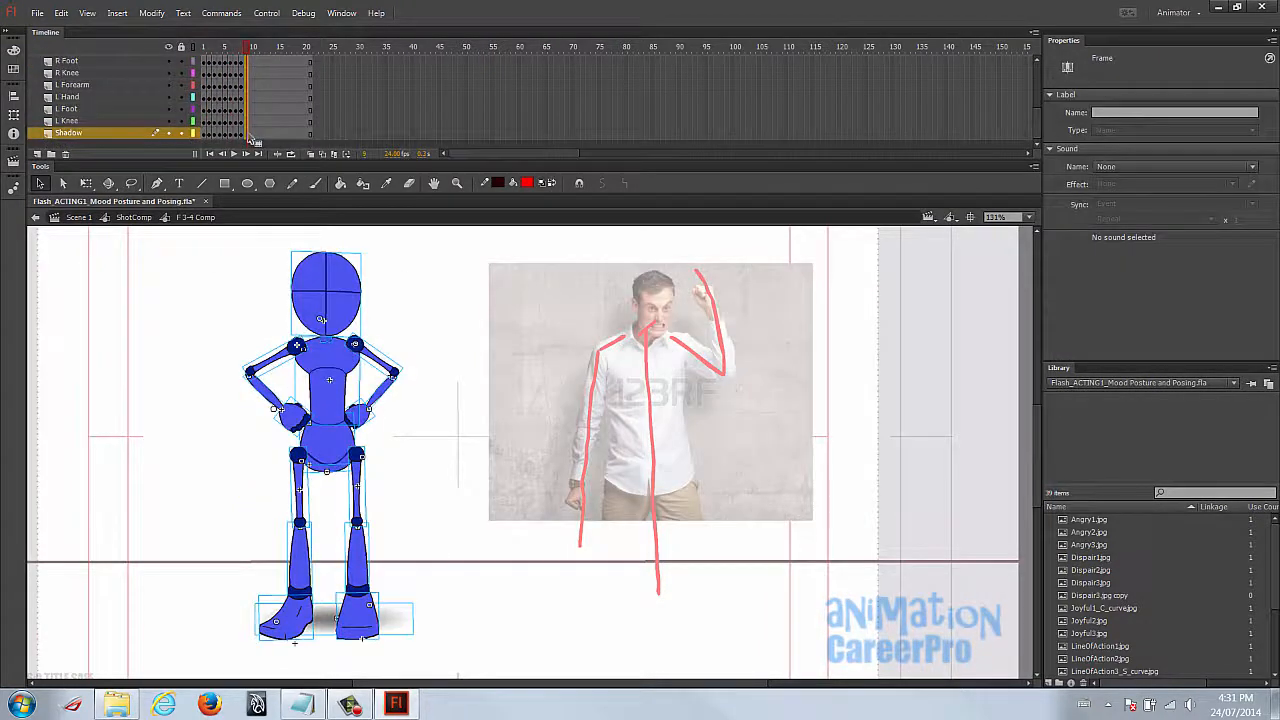
left_click(375, 262)
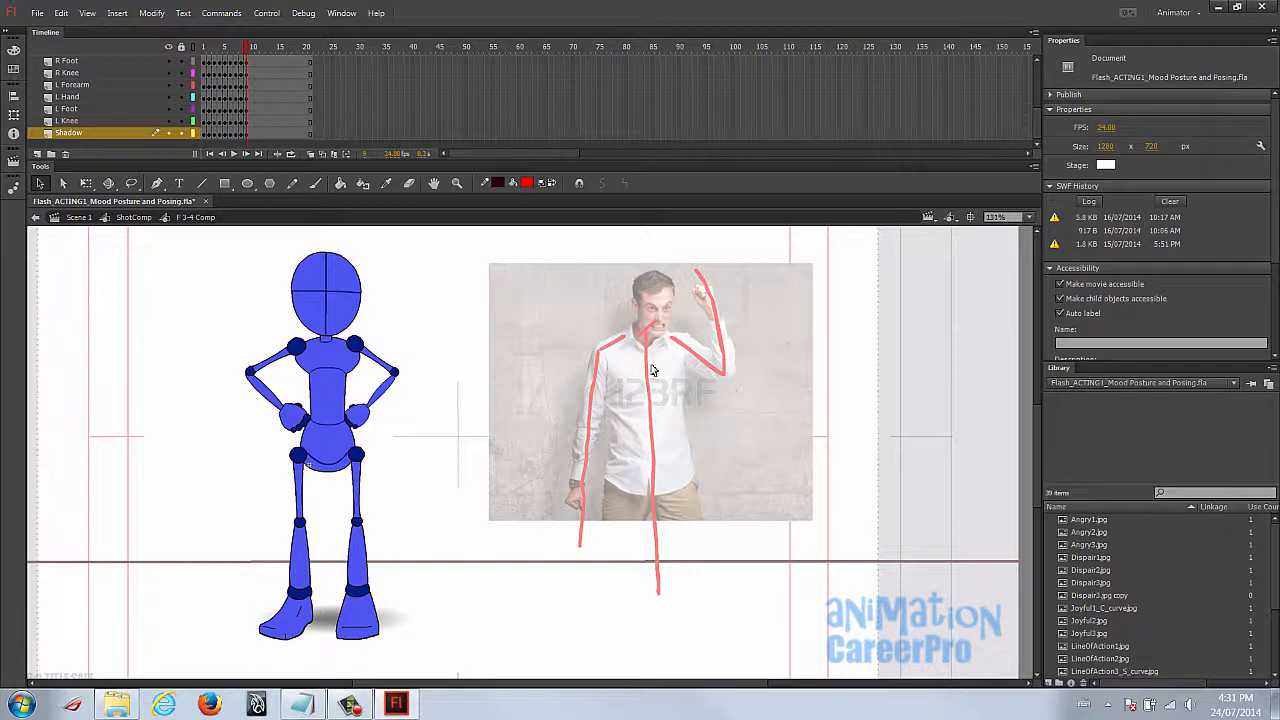
Set the head's first frame to 1 for the three-quarter view and shift it forward of the neck.
left_click(357, 313)
left_click(1097, 226)
type("1")
key("Return")
left_click_drag(335, 295, 401, 286)
Tilt the neck forward from the shoulders and seat the three-quarter head on it.
left_click(325, 328)
key("q")
left_click(356, 342, "ctrl")
left_click_drag(503, 423, 265, 353)
key("q")
left_click(371, 309)
left_click_drag(371, 309, 281, 338)
left_click(263, 361)
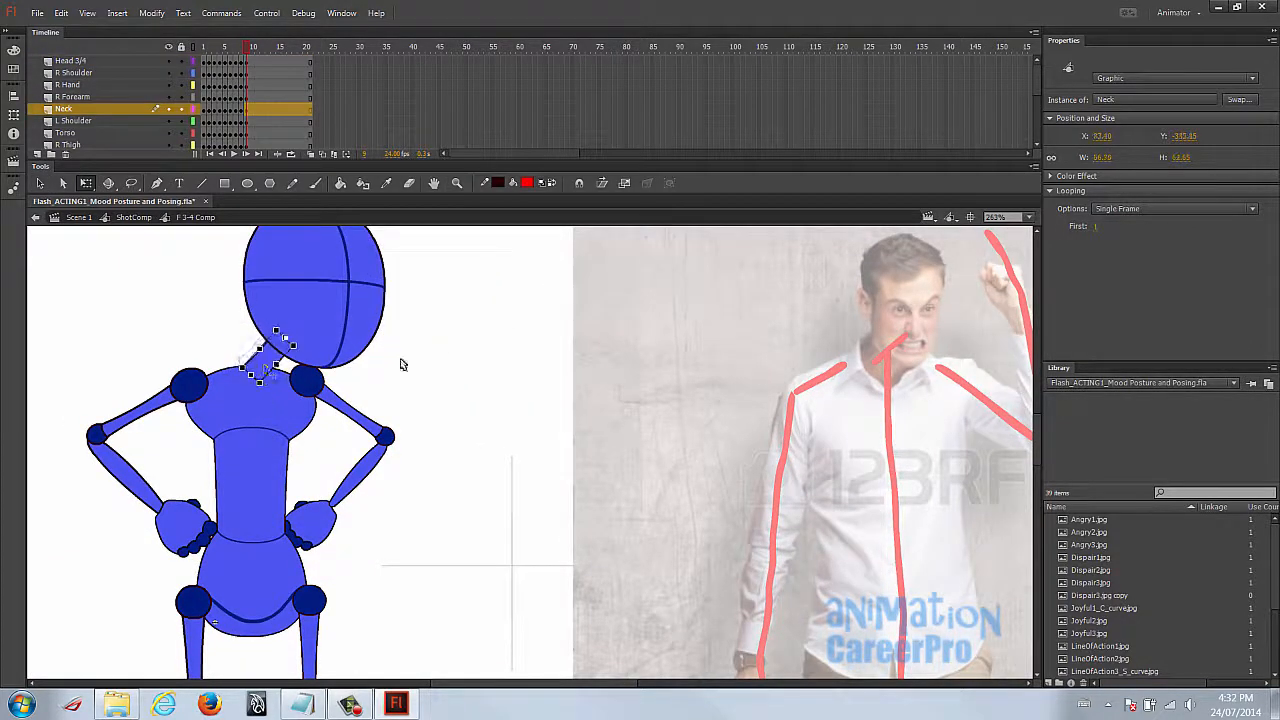
Swing the left forearm and hand up from the hip into a raised fist beside the head, joined at the elbow.
left_click_drag(400, 420, 329, 440)
left_click(245, 555)
left_click(291, 504, "shift")
left_click(282, 447, "shift")
left_click(281, 453, "shift")
left_click_drag(263, 532, 317, 470)
left_click_drag(338, 593, 190, 328)
left_click_drag(321, 425, 345, 421)
left_click_drag(377, 323, 369, 319)
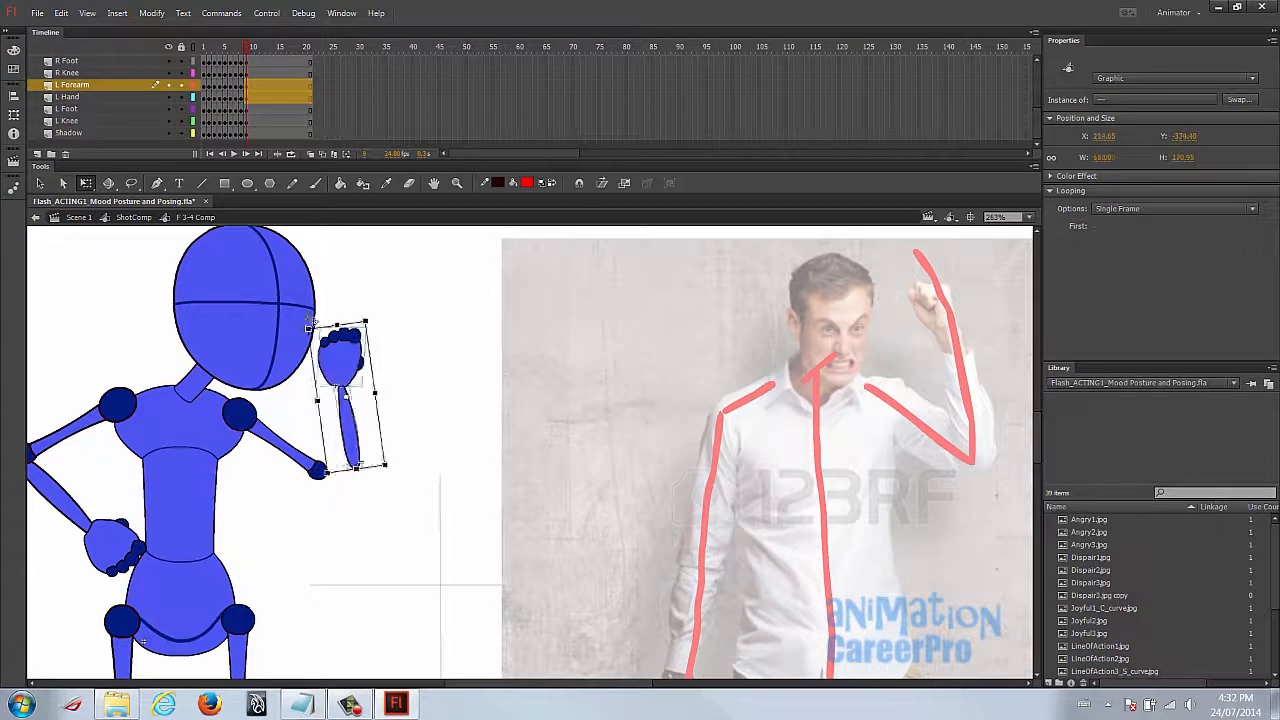
Refine the angle and placement of the raised left fist and forearm to match the reference arm line.
left_click_drag(302, 348, 298, 350)
left_click(354, 362)
left_click_drag(379, 335, 374, 330)
left_click_drag(304, 459, 360, 466)
left_click(374, 442)
Lower the right arm from the hip to hang slightly away from the torso, keeping shoulder, forearm and fist connected.
left_click_drag(192, 443, 264, 362)
left_click(153, 432)
left_click(192, 457, "shift")
left_click_drag(155, 438, 97, 373)
left_click_drag(230, 510, 5, 430)
left_click(151, 347, "shift")
left_click_drag(80, 387, 191, 323)
left_click_drag(219, 299, 201, 267)
Rotate the right foot at the ankle to adjust how it rests on the ground.
left_click(371, 409, "ctrl+alt")
left_click_drag(414, 448, 469, 422)
left_click(311, 602)
left_click_drag(335, 591, 354, 574)
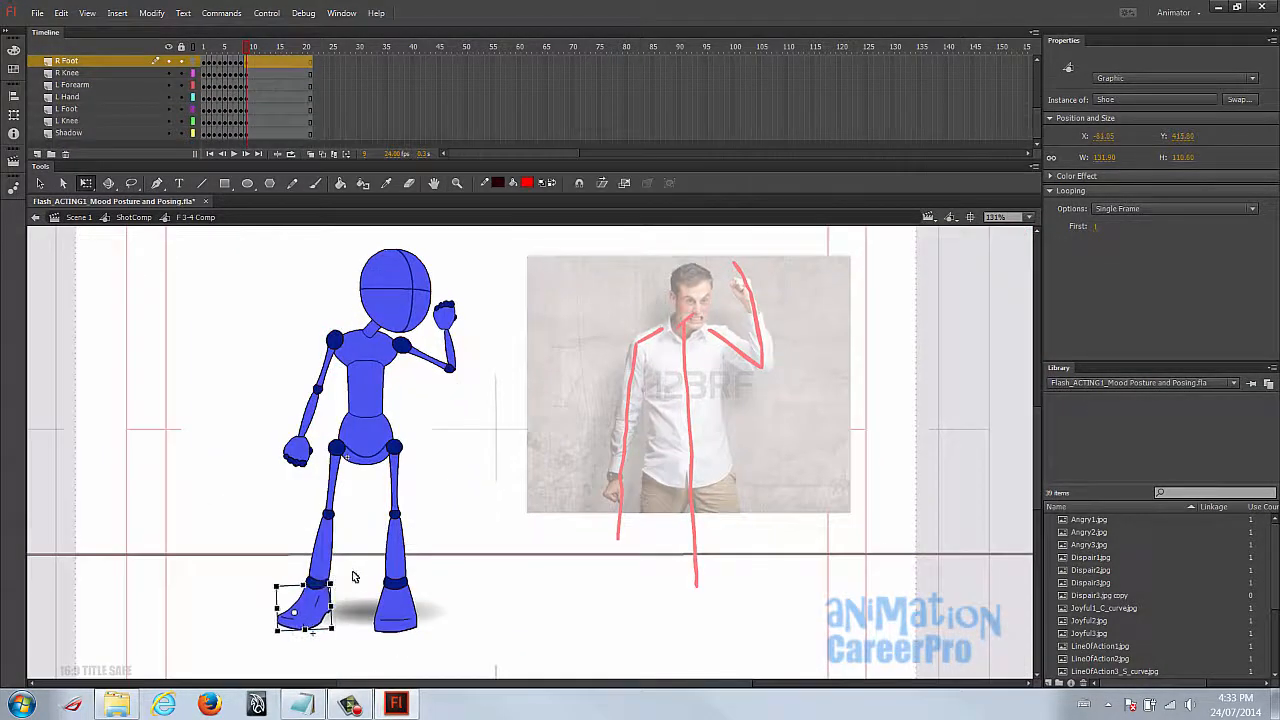
Swing the left thigh, lower leg and foot together slightly outward from the hip.
left_click(394, 494)
left_click(401, 548, "shift")
left_click(403, 614, "shift")
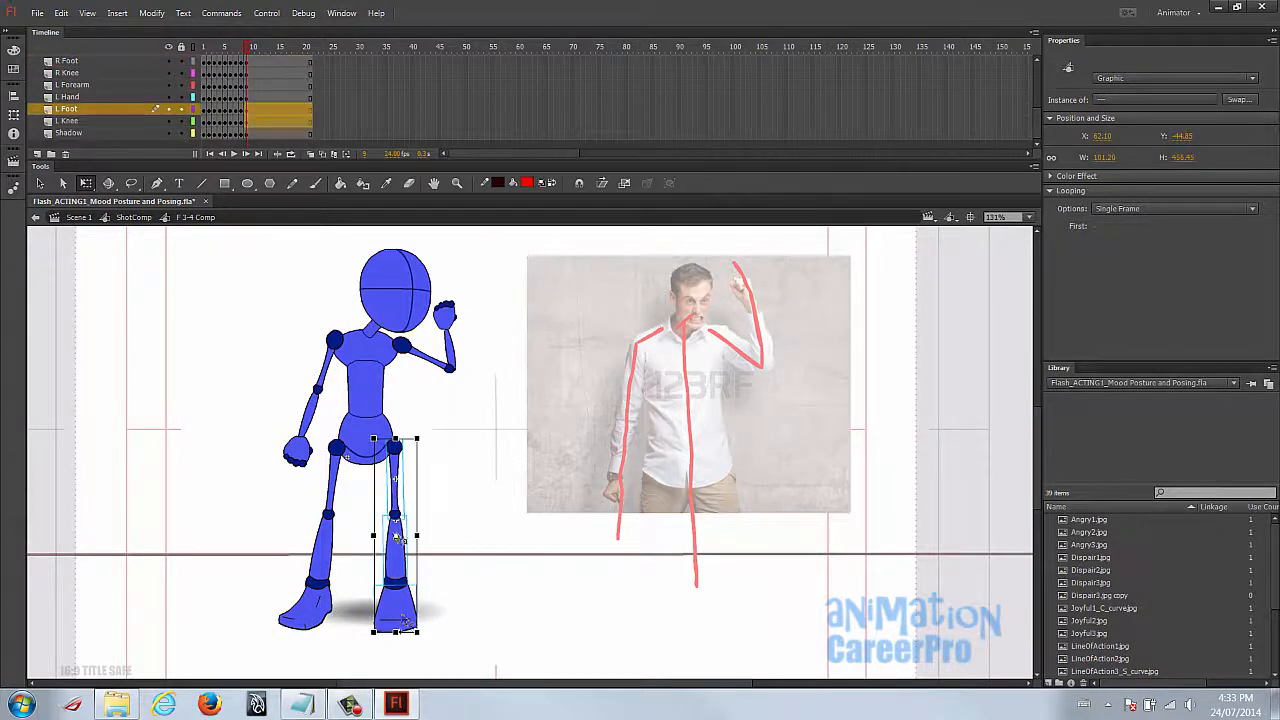
left_click_drag(430, 636, 451, 611)
left_click(415, 606)
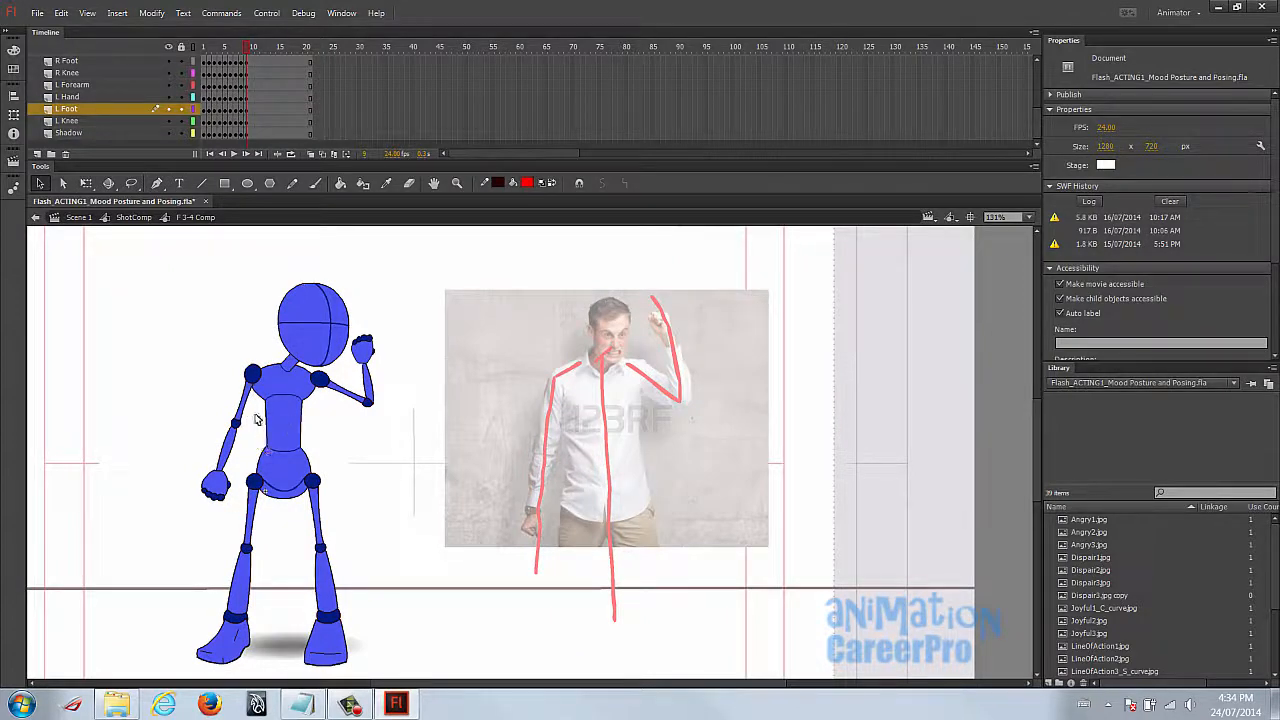
Swing the whole left leg farther outward for a wider stance and rotate its foot flat on the ground.
left_click(342, 645)
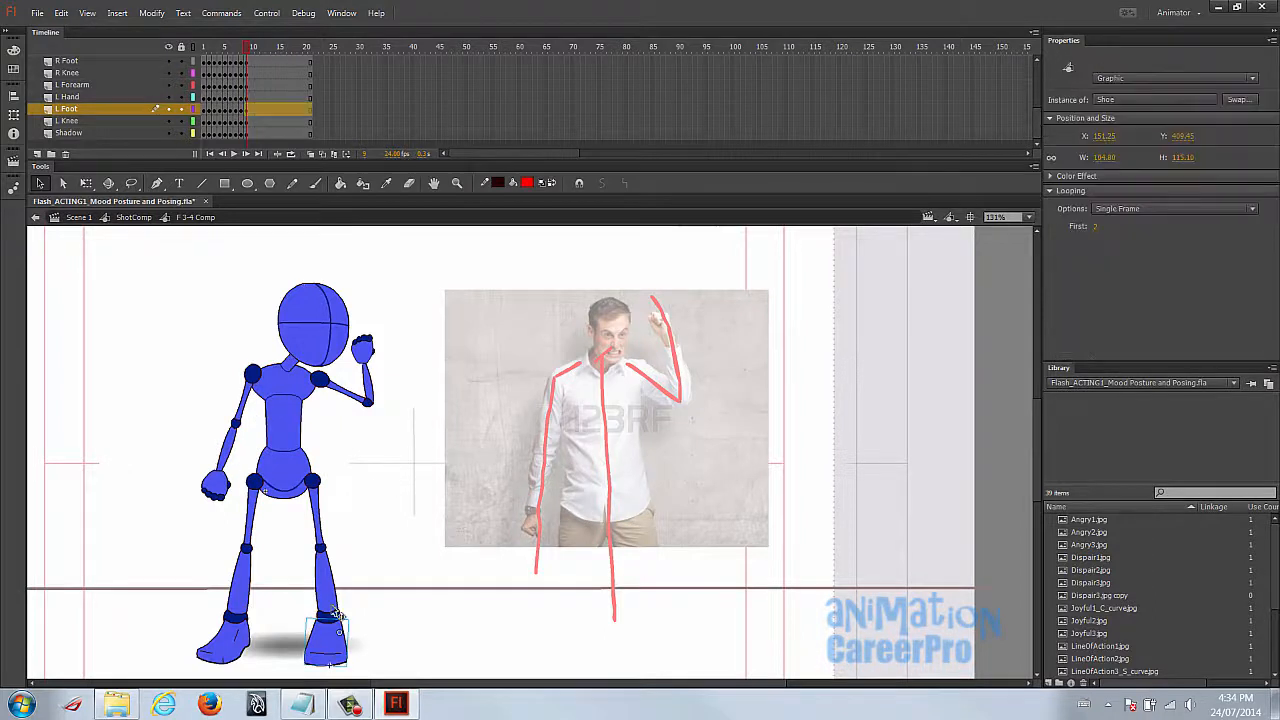
left_click(330, 592, "shift")
left_click(320, 521, "shift")
key("q")
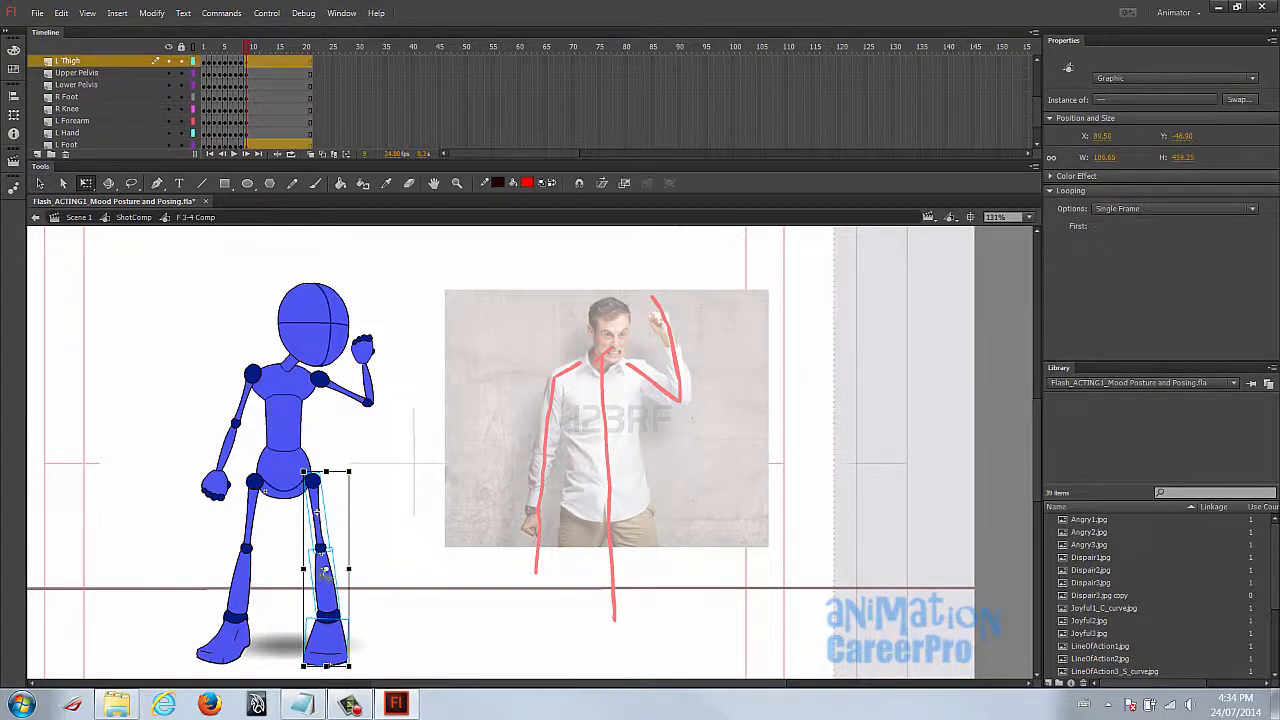
left_click(372, 648)
left_click(352, 645)
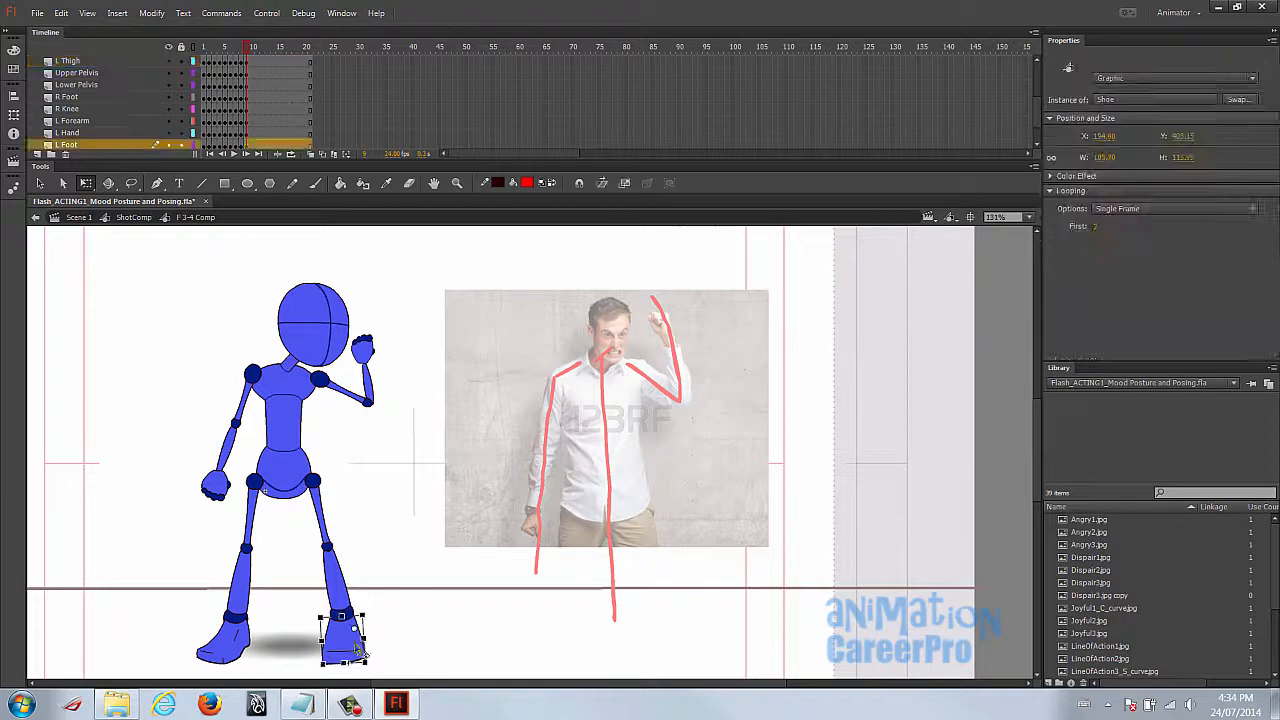
left_click_drag(381, 666, 379, 671)
left_click(375, 658)
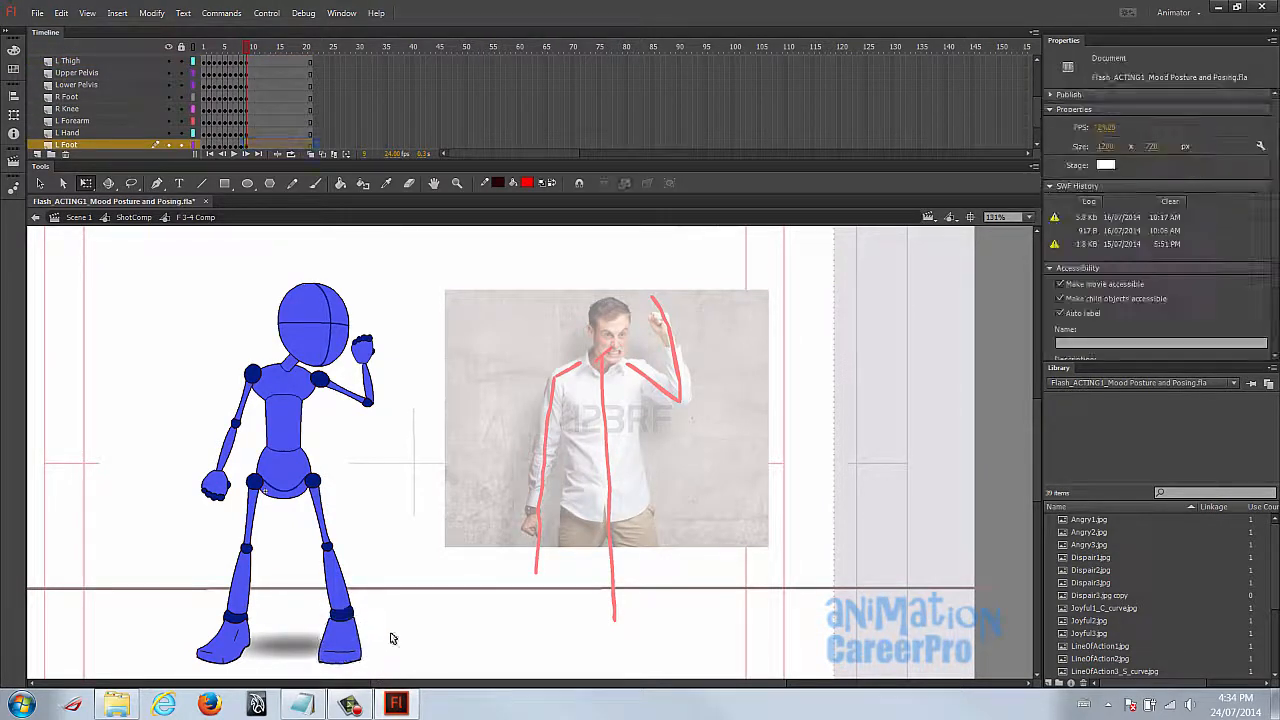
Fine-tune the right foot's rotation for the wide stance and return to the ShotComp symbol.
left_click(250, 625)
left_click_drag(266, 666, 277, 609)
left_click(225, 635)
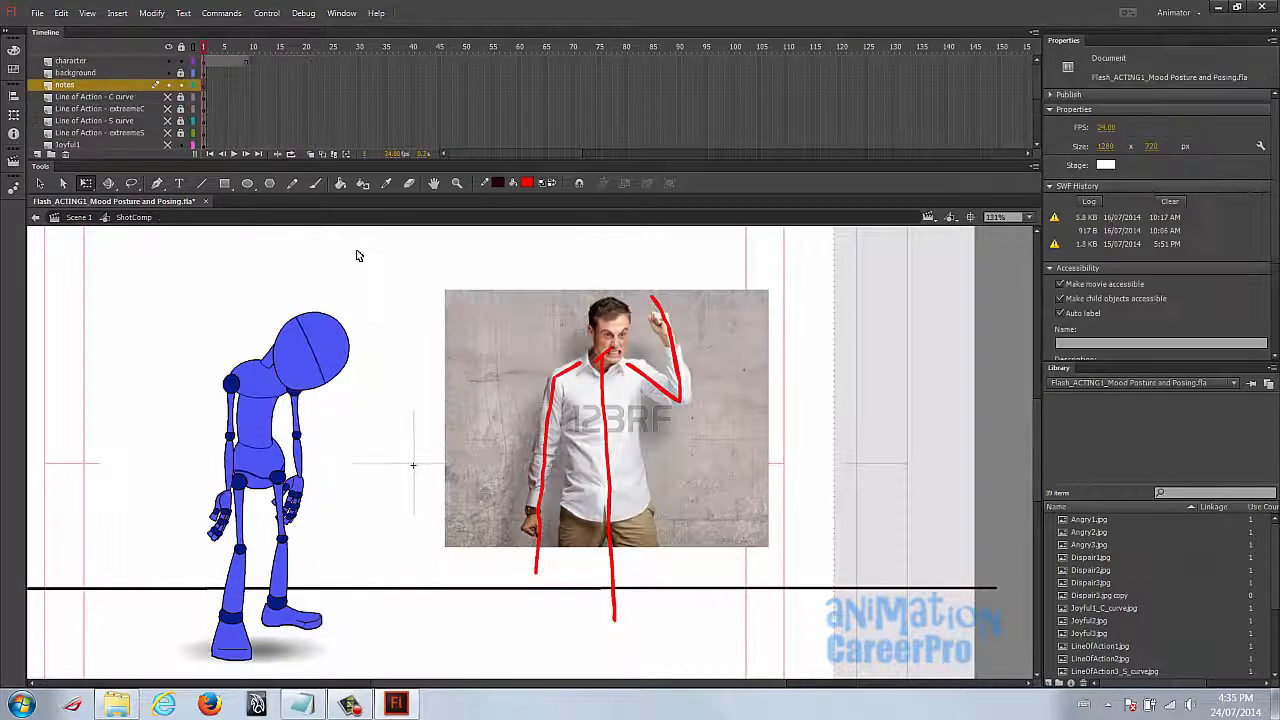
left_click(37, 13)
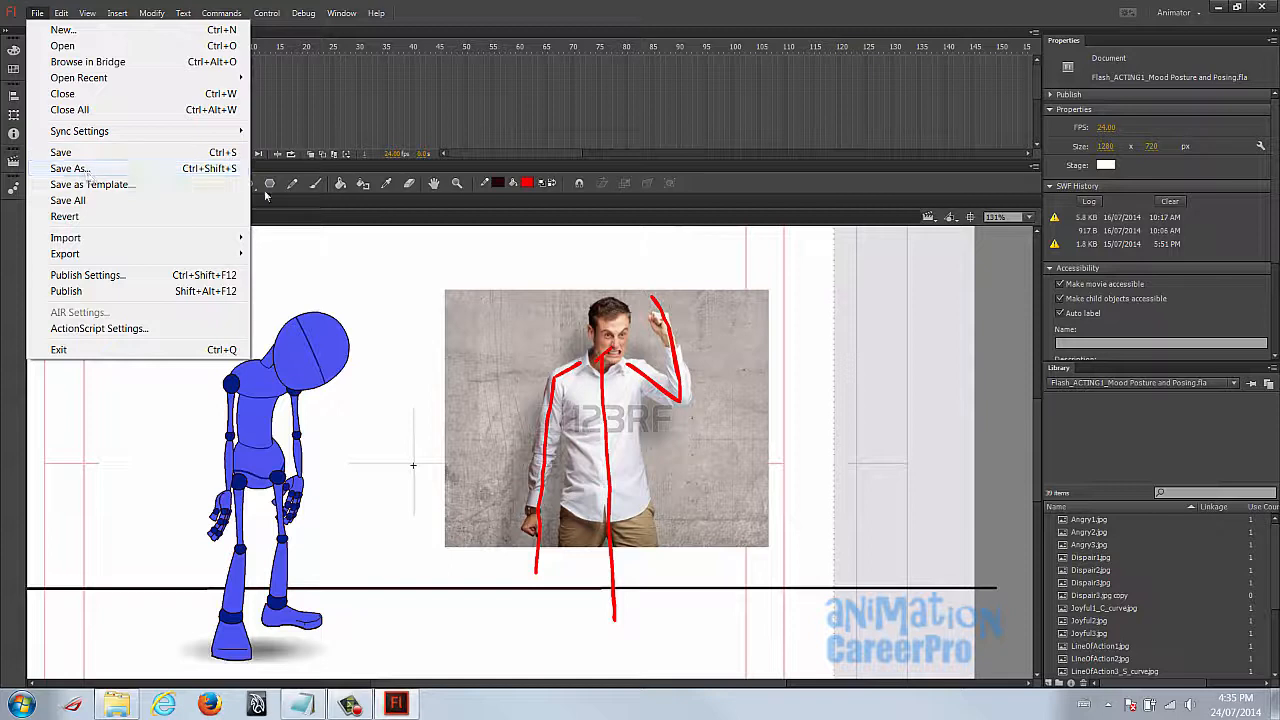
left_click(892, 333)
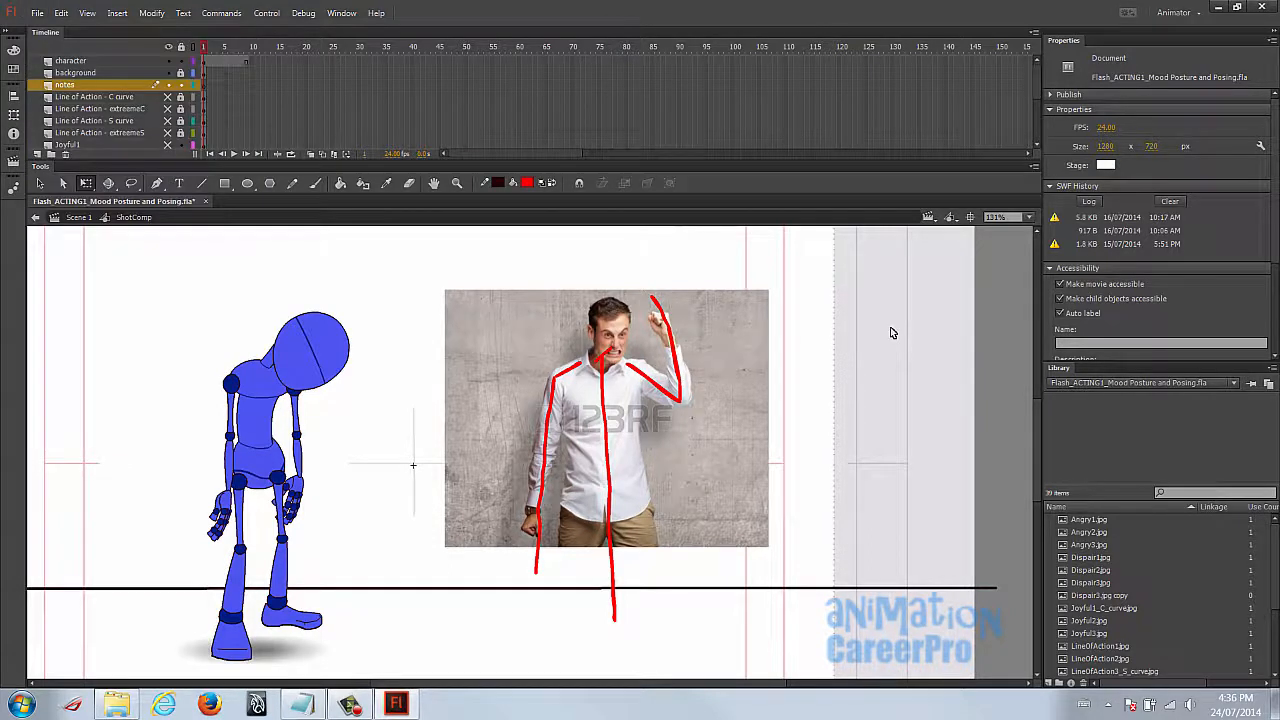